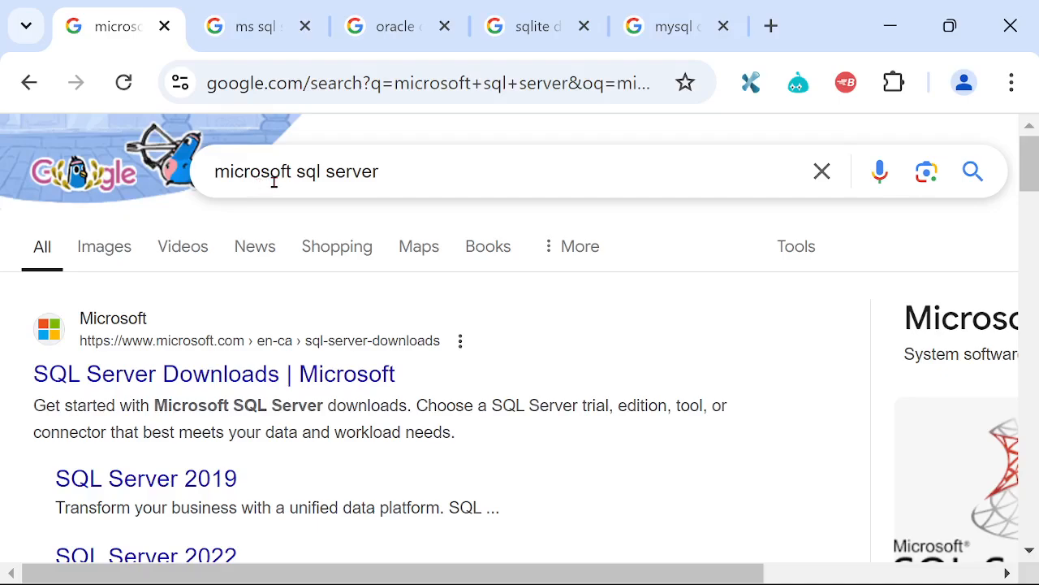
# Review the search results for Microsoft SQL Server and the AdventureWorks, Oracle Database, SQLite and MySQL downloads
pyautogui.scroll(-2, 613, 321)
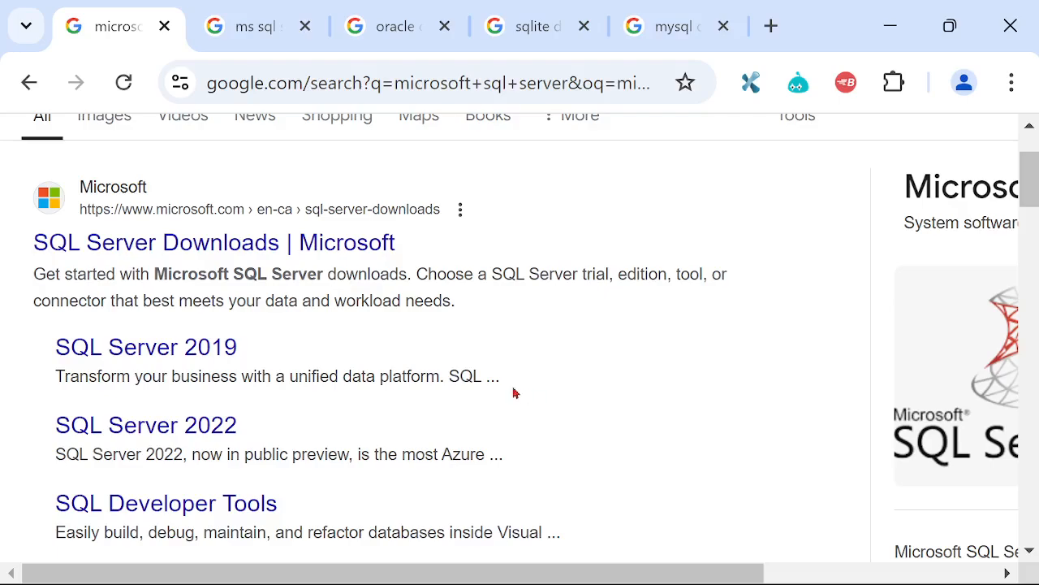
pyautogui.click(250, 34)
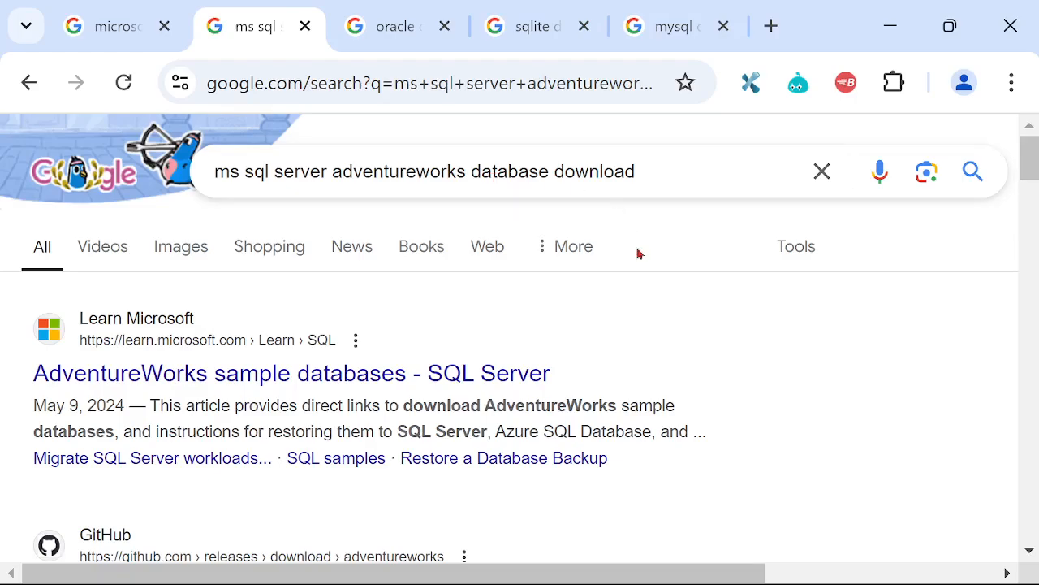
pyautogui.scroll(-2, 708, 378)
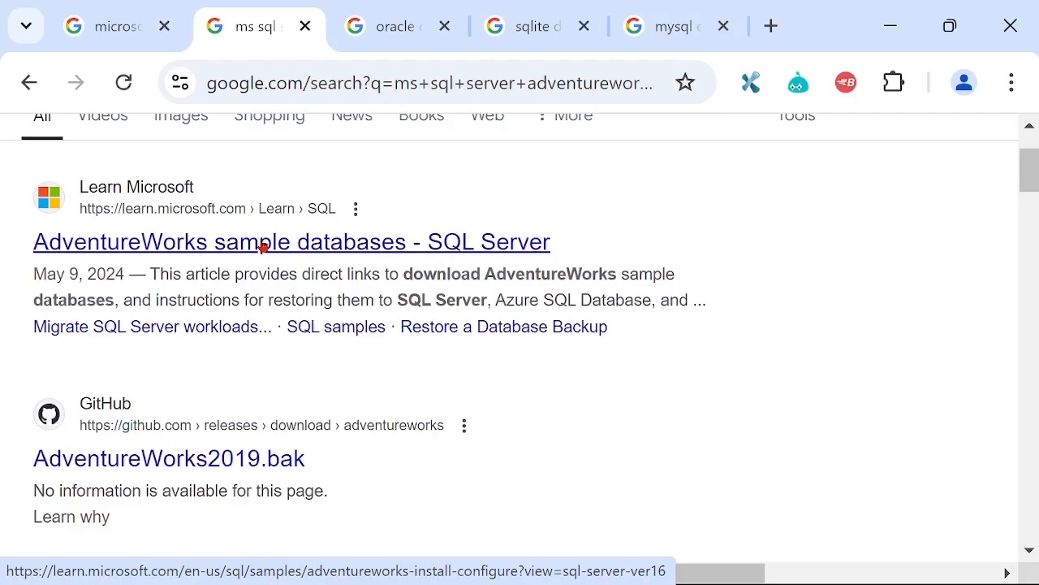
pyautogui.scroll(2, 733, 357)
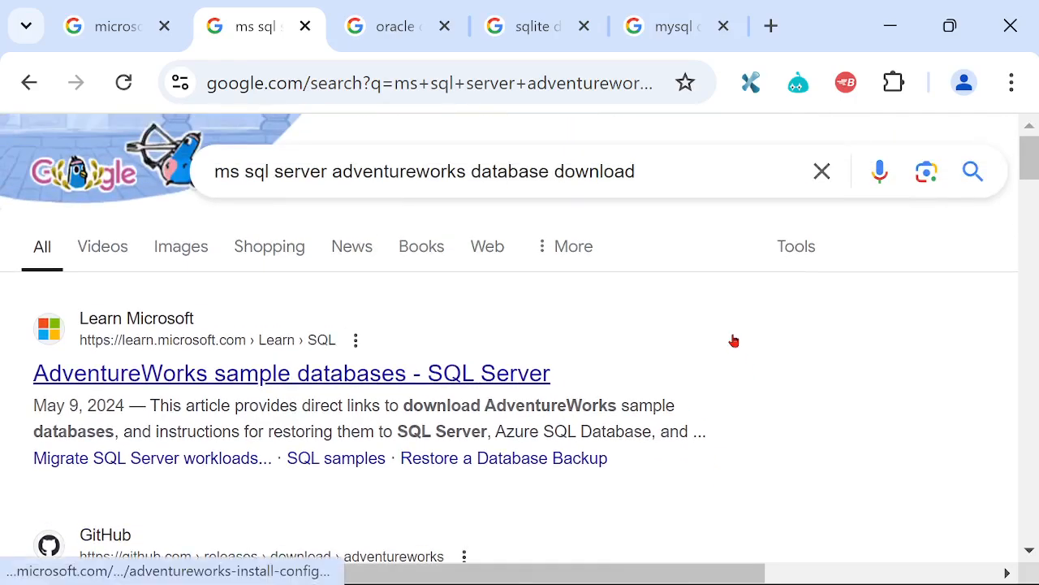
pyautogui.click(399, 27)
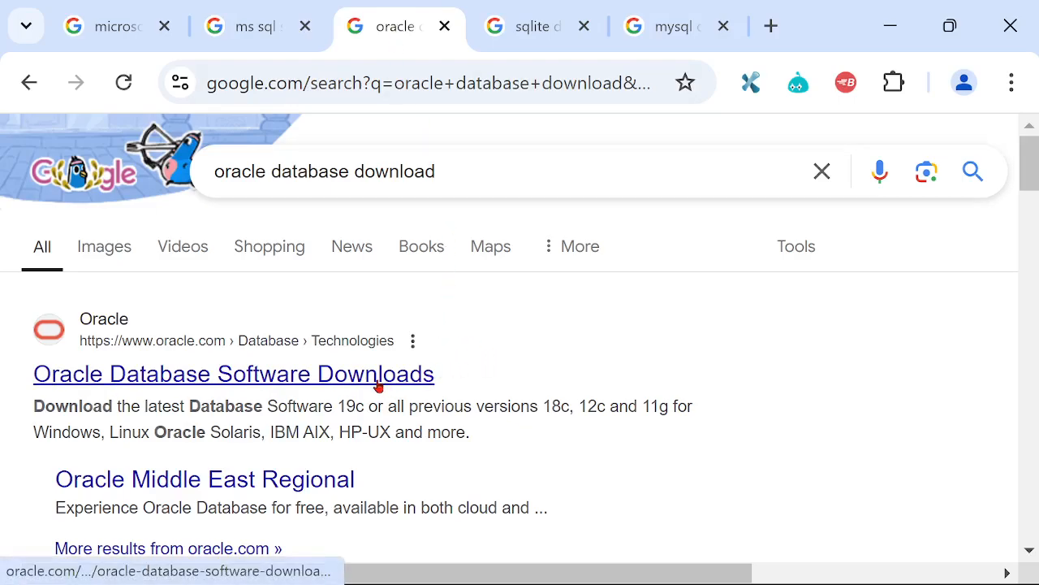
pyautogui.click(543, 29)
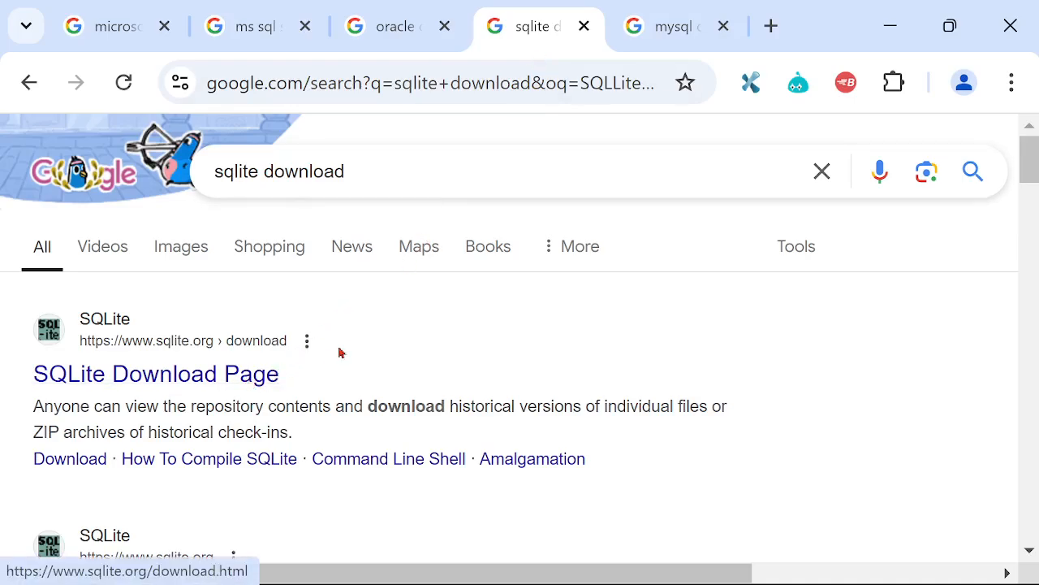
pyautogui.click(650, 32)
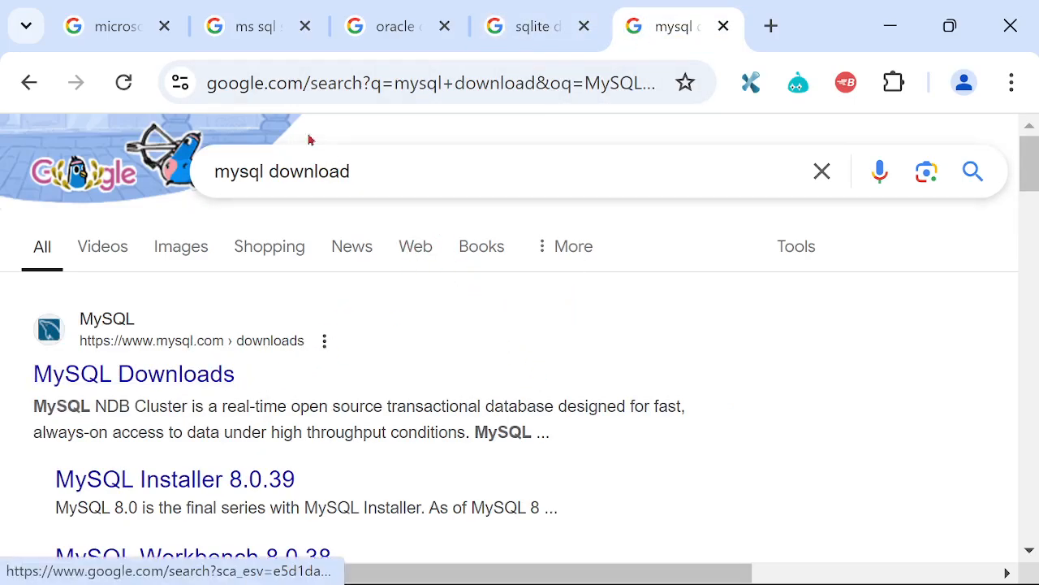
pyautogui.click(108, 39)
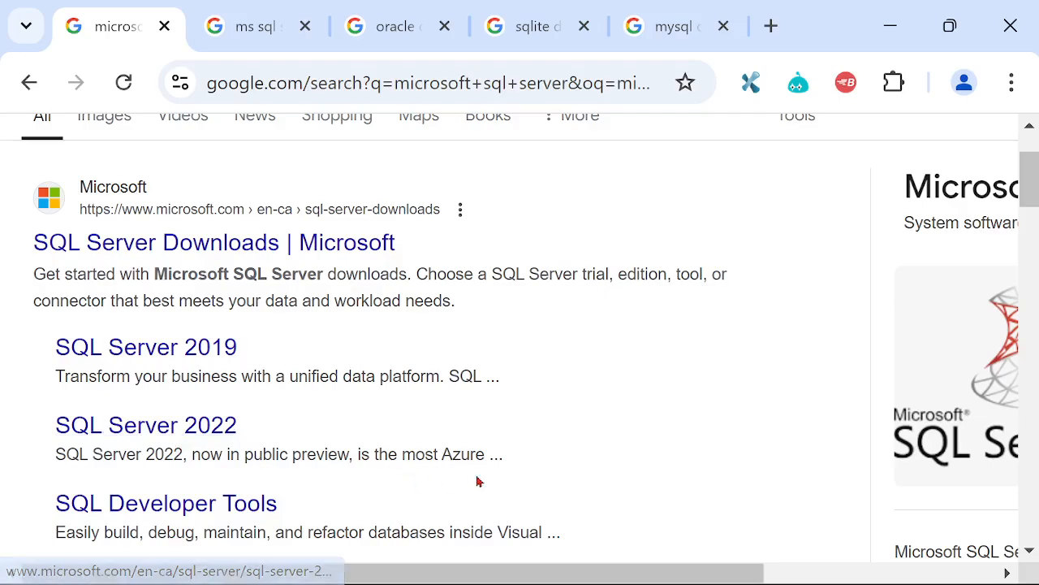
pyautogui.moveTo(584, 573); pyautogui.dragTo(815, 574)
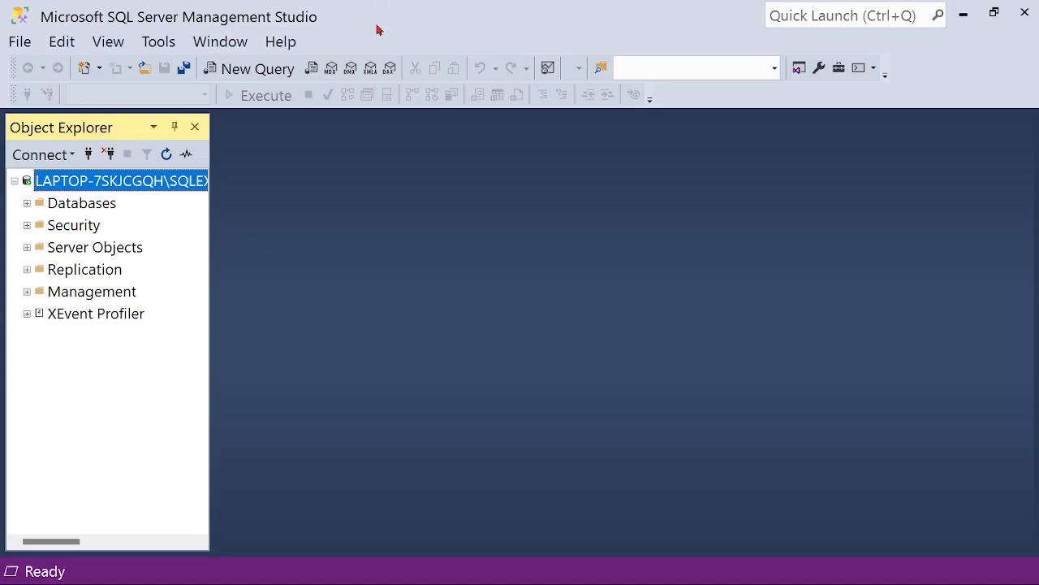
pyautogui.click(19, 47)
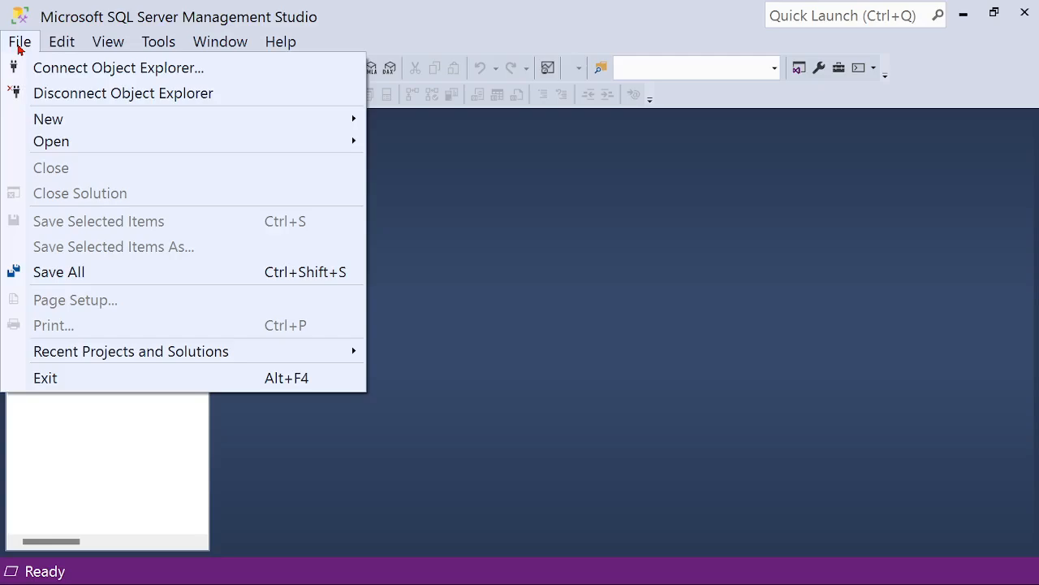
pyautogui.click(44, 41)
pyautogui.click(56, 44)
pyautogui.click(101, 47)
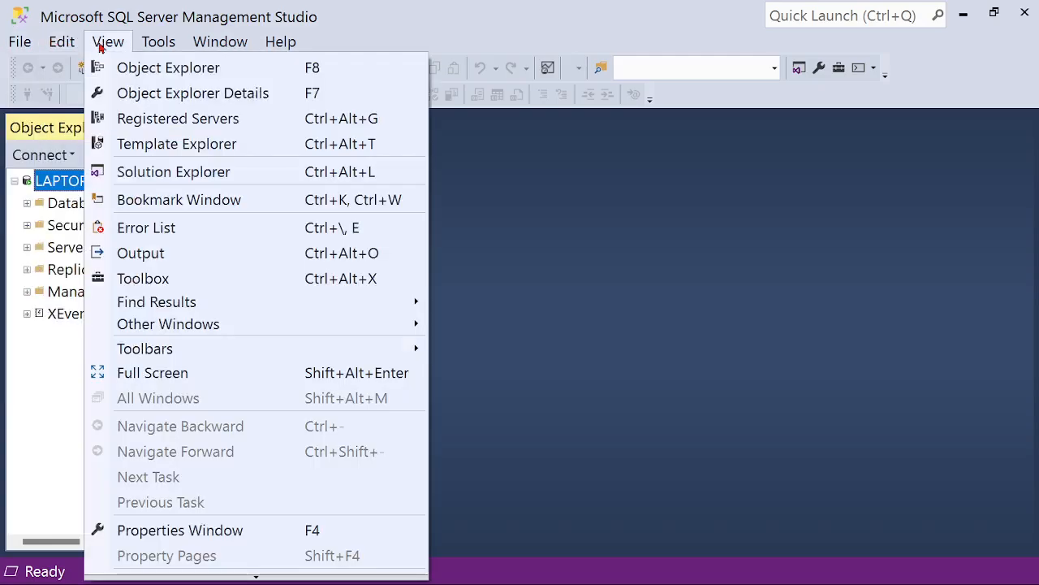
pyautogui.moveTo(156, 50)
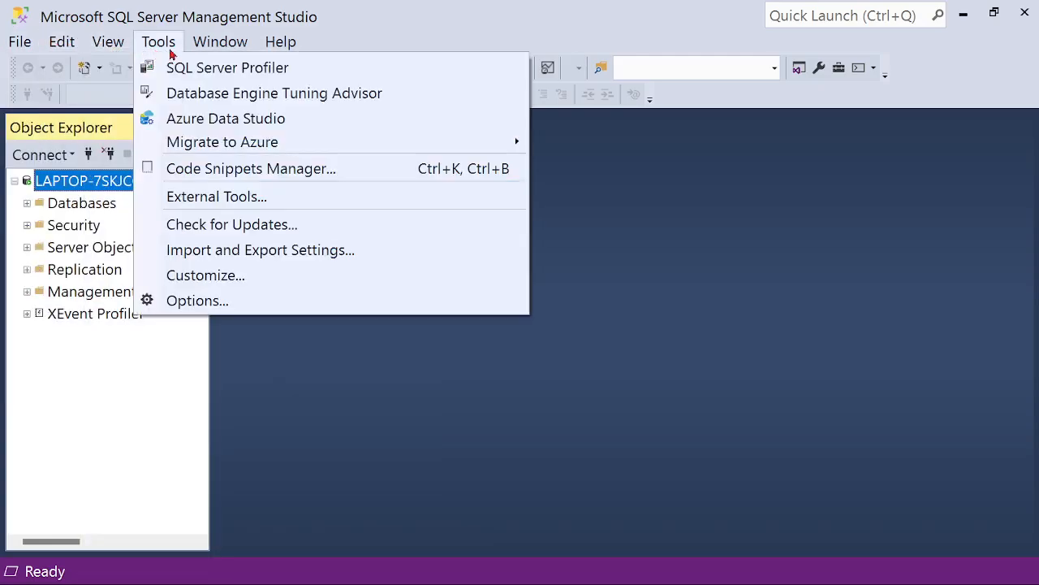
pyautogui.moveTo(211, 54)
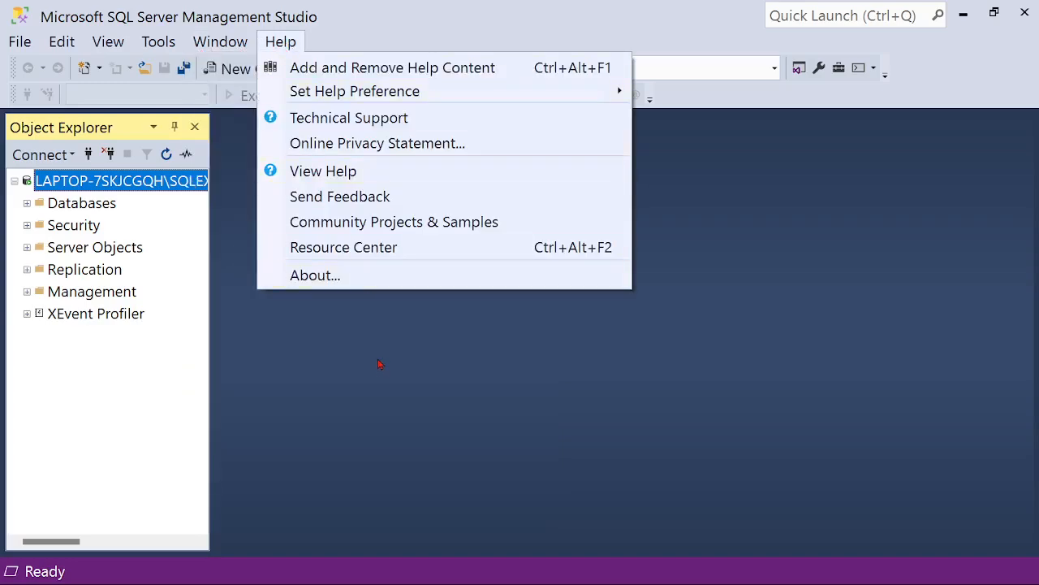
pyautogui.click(378, 362)
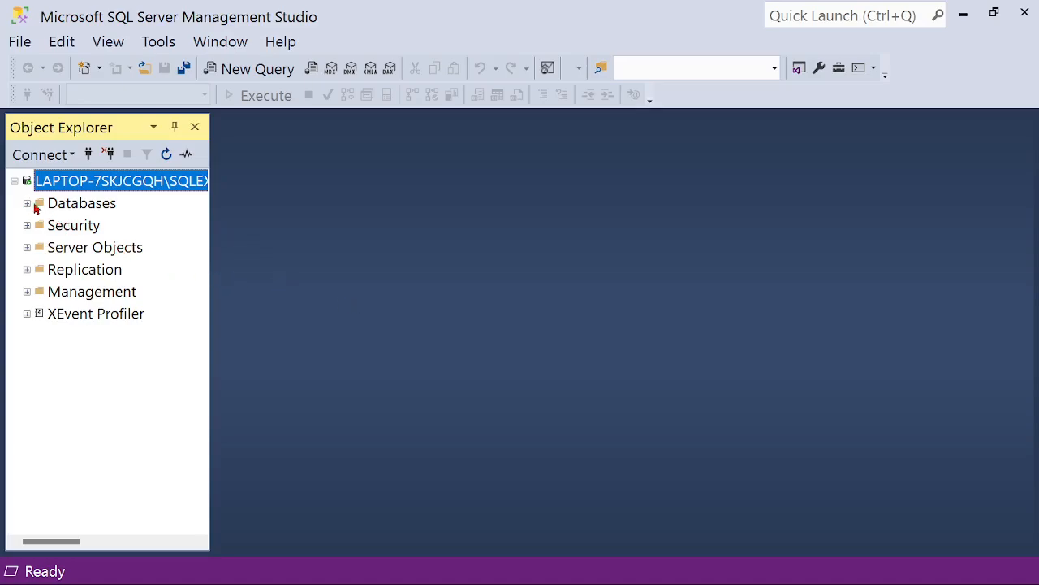
# Go through the server's main nodes one by one, from Databases and Security down to XEvent Profiler
pyautogui.click(74, 208)
pyautogui.click(81, 232)
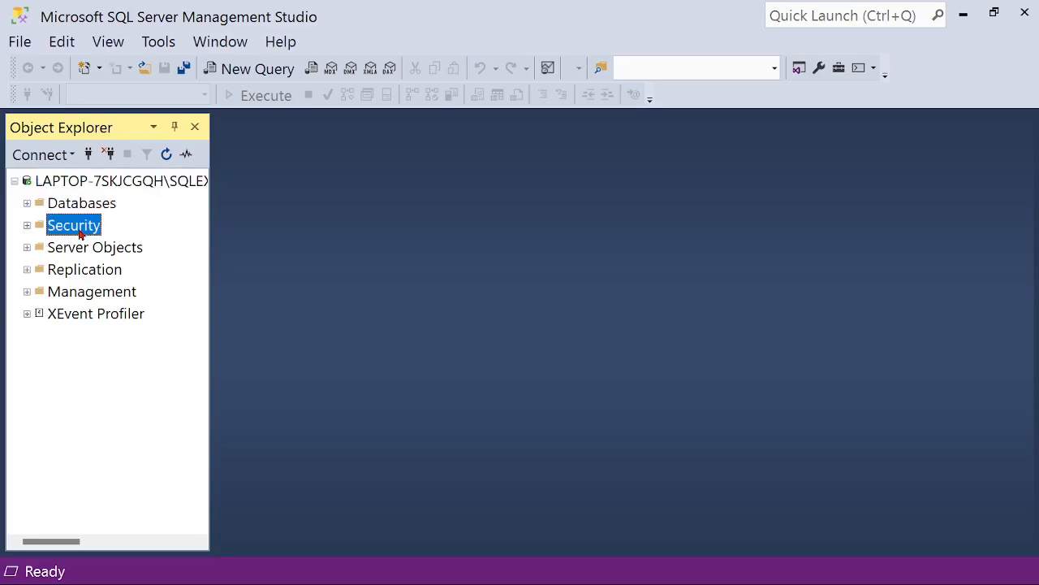
pyautogui.click(84, 253)
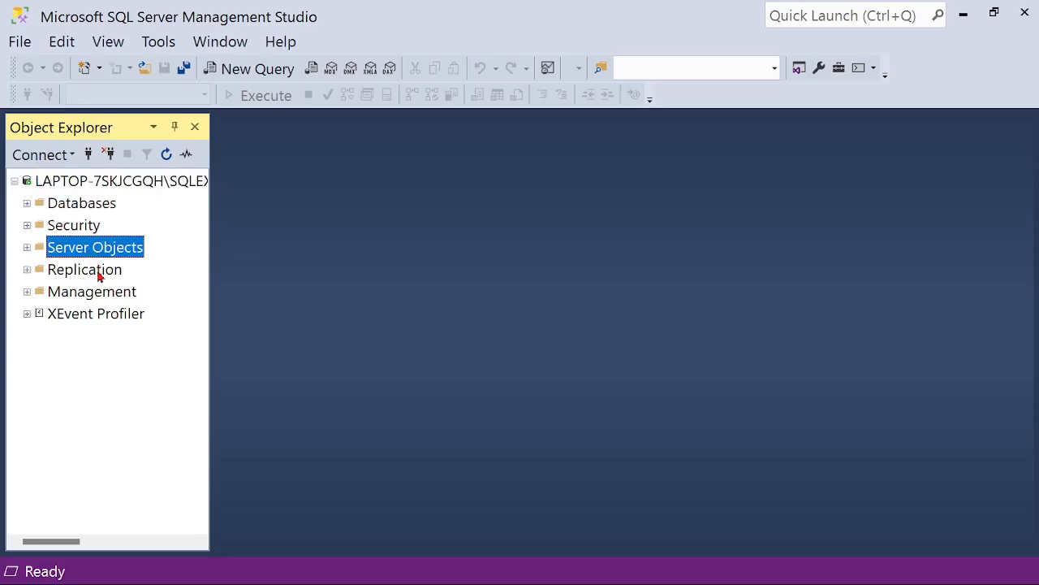
pyautogui.click(101, 272)
pyautogui.click(103, 294)
pyautogui.click(108, 319)
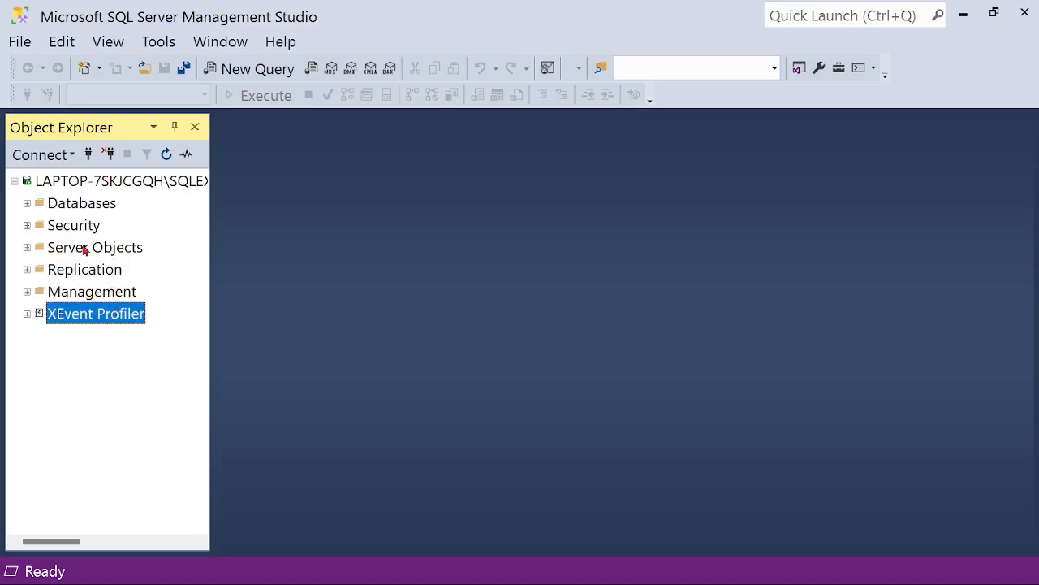
# Expand the server's Security folder, examine its Logins, Server Roles, Credentials and Audits entries, and collapse it again
pyautogui.click(27, 226)
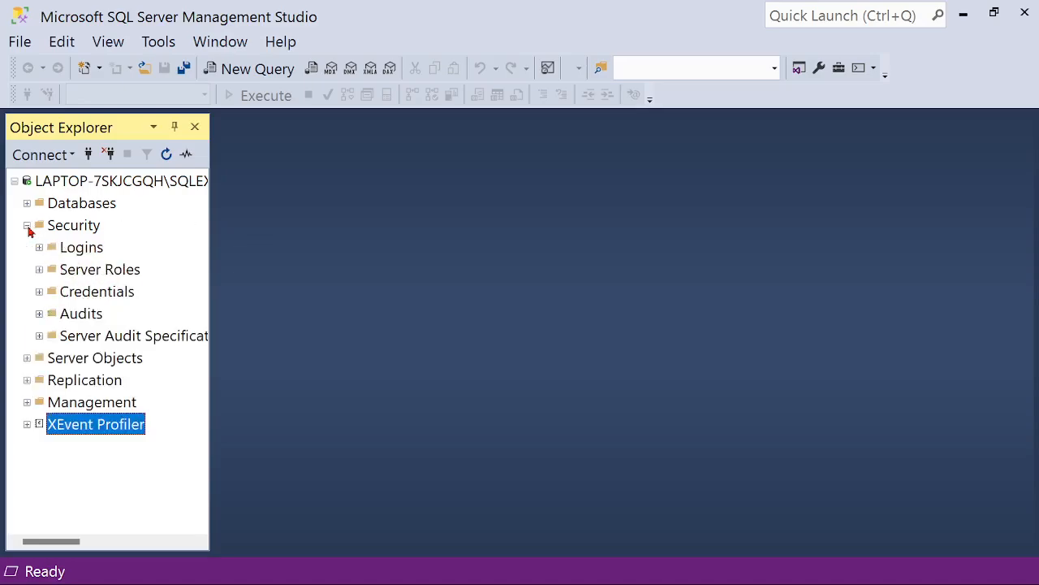
pyautogui.click(76, 254)
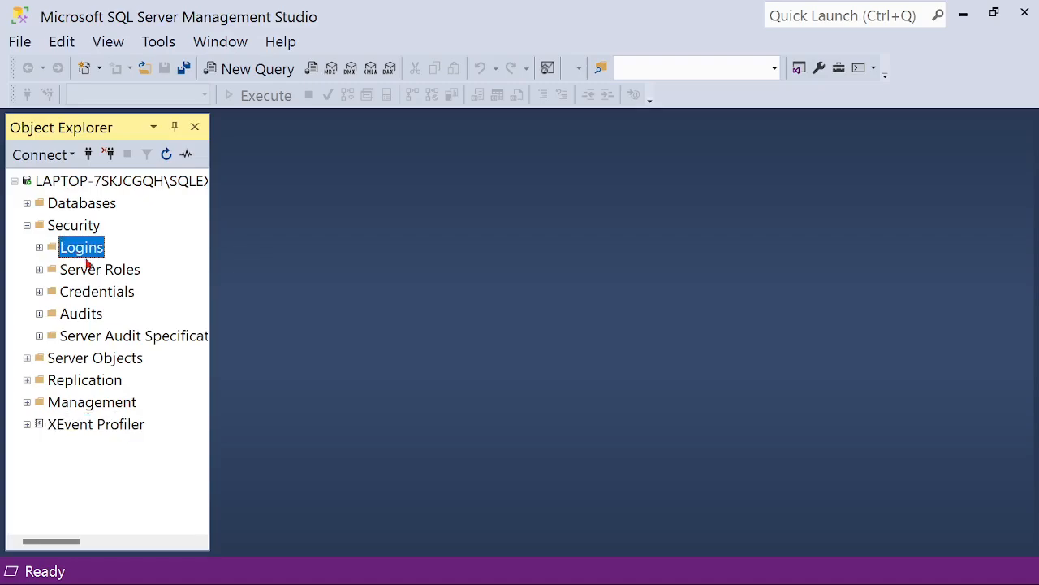
pyautogui.click(94, 273)
pyautogui.click(104, 294)
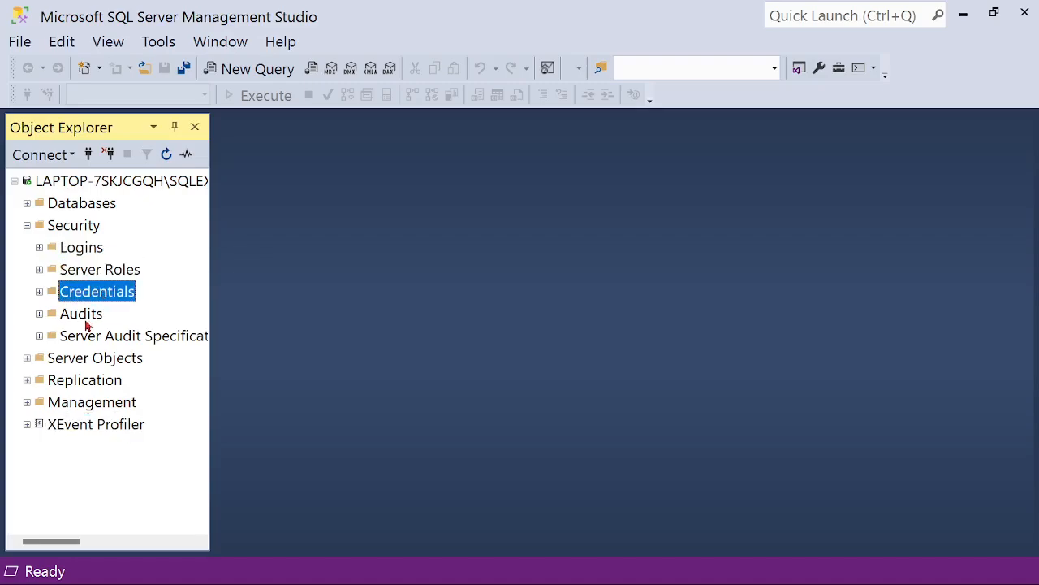
pyautogui.click(85, 319)
pyautogui.click(27, 227)
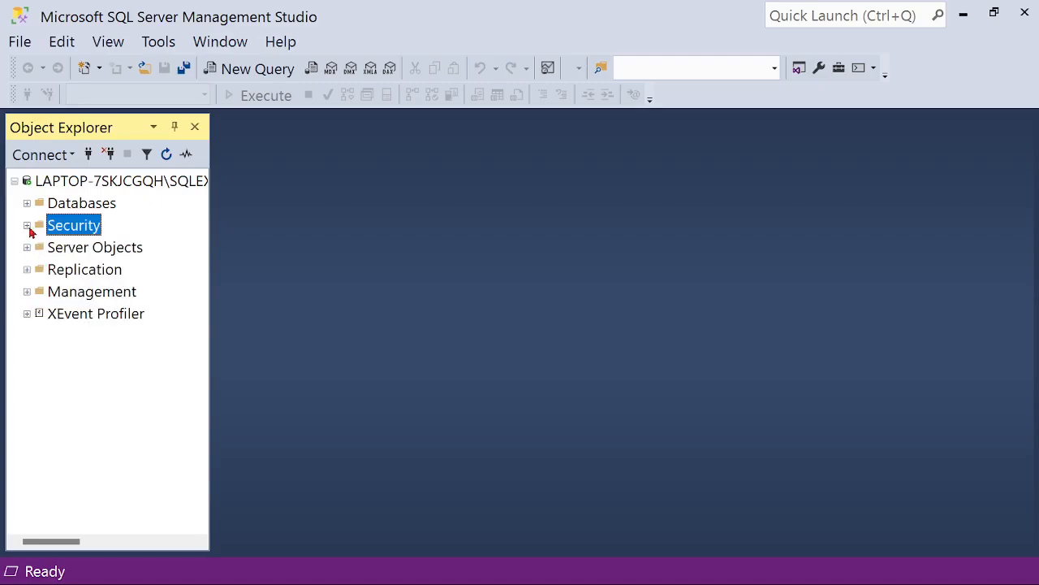
# Examine the contents of the Server Objects and Replication folders, collapsing each one after viewing
pyautogui.click(28, 249)
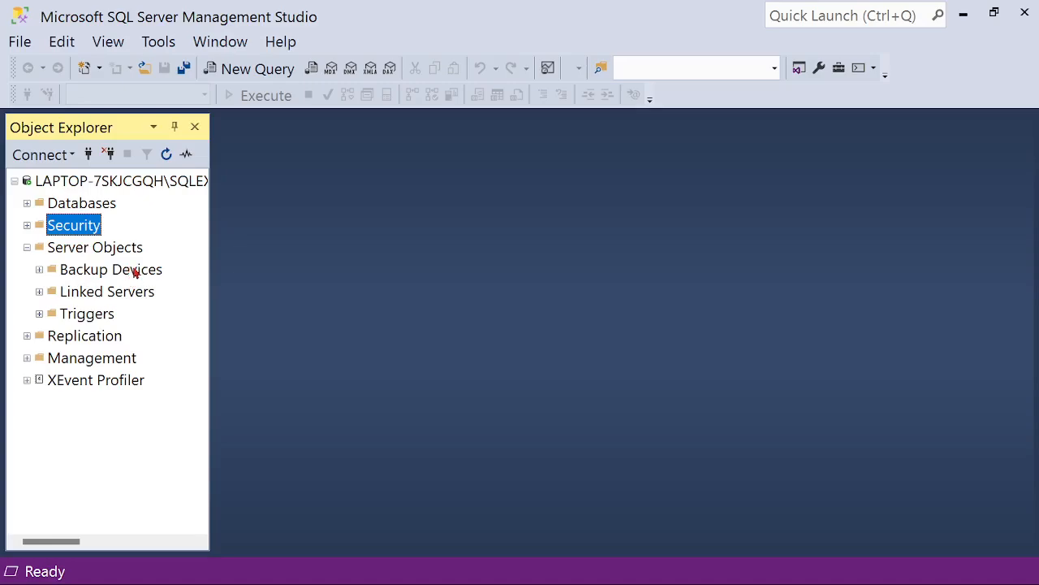
pyautogui.click(27, 248)
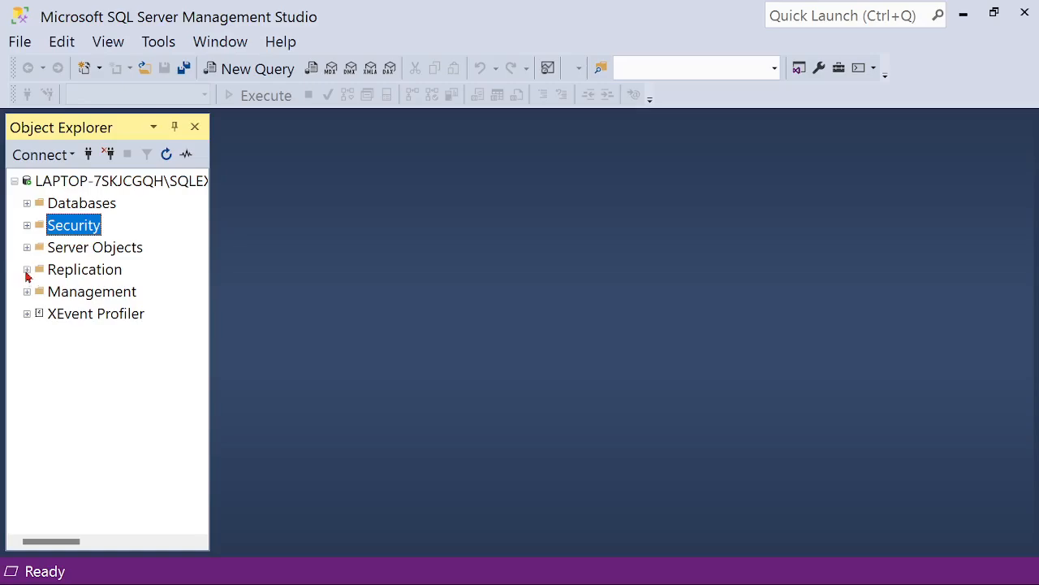
pyautogui.click(27, 271)
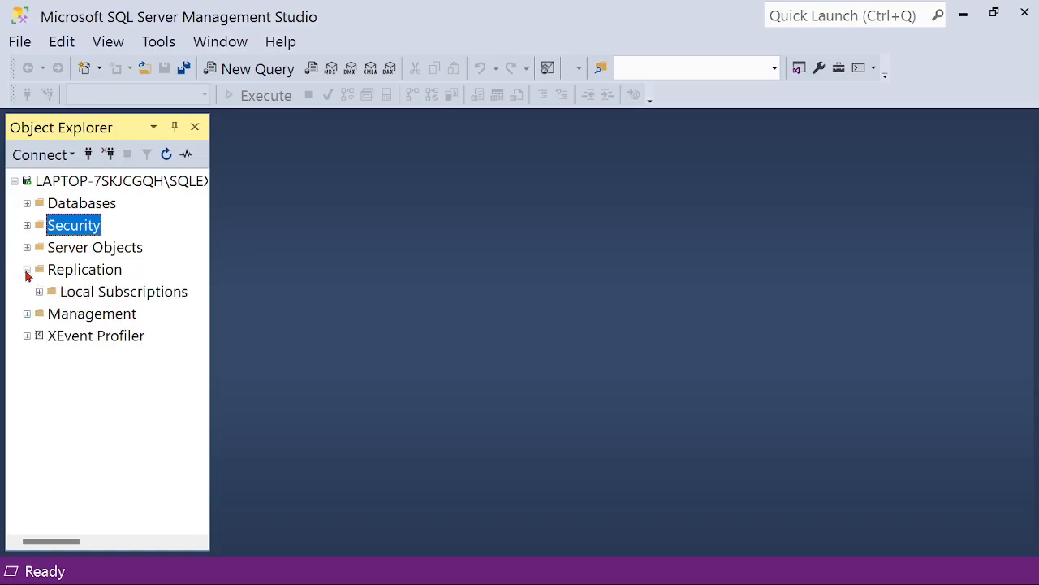
pyautogui.click(27, 270)
# Expand the Management folder, examine Policy Management, Extended Events and SQL Server Logs, and collapse the folder
pyautogui.click(27, 292)
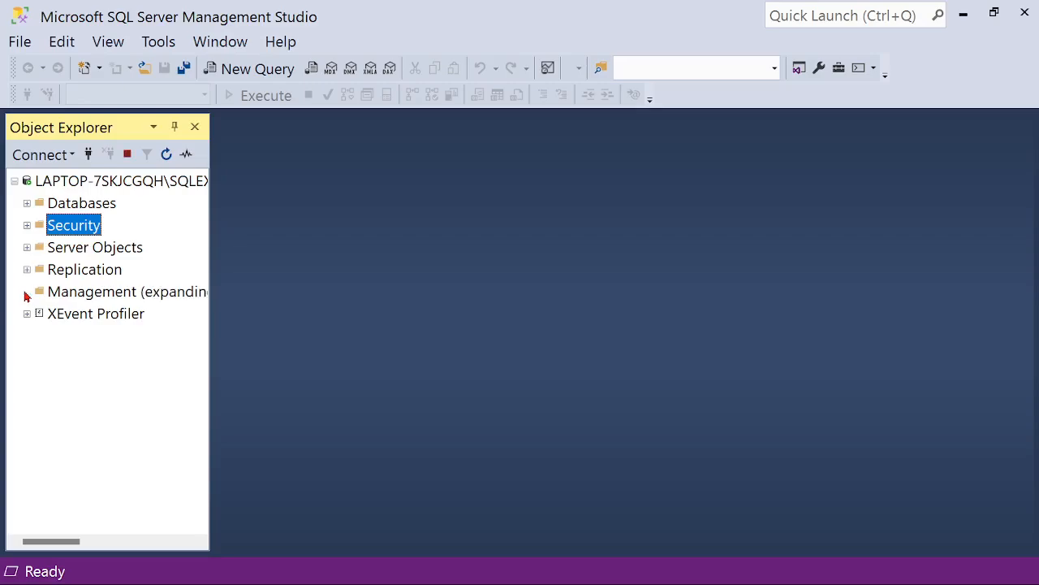
pyautogui.click(122, 319)
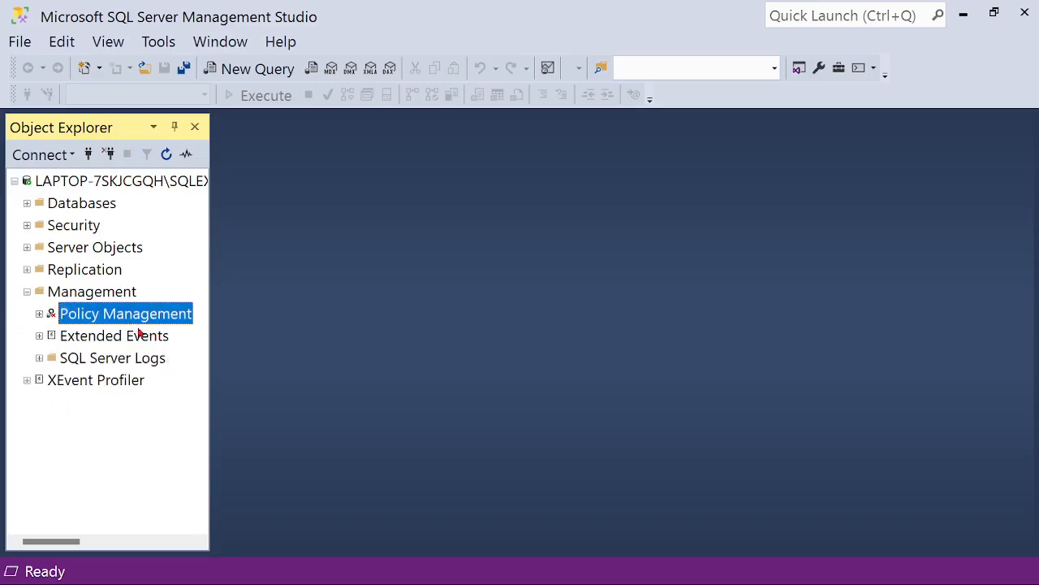
pyautogui.click(136, 345)
pyautogui.click(137, 360)
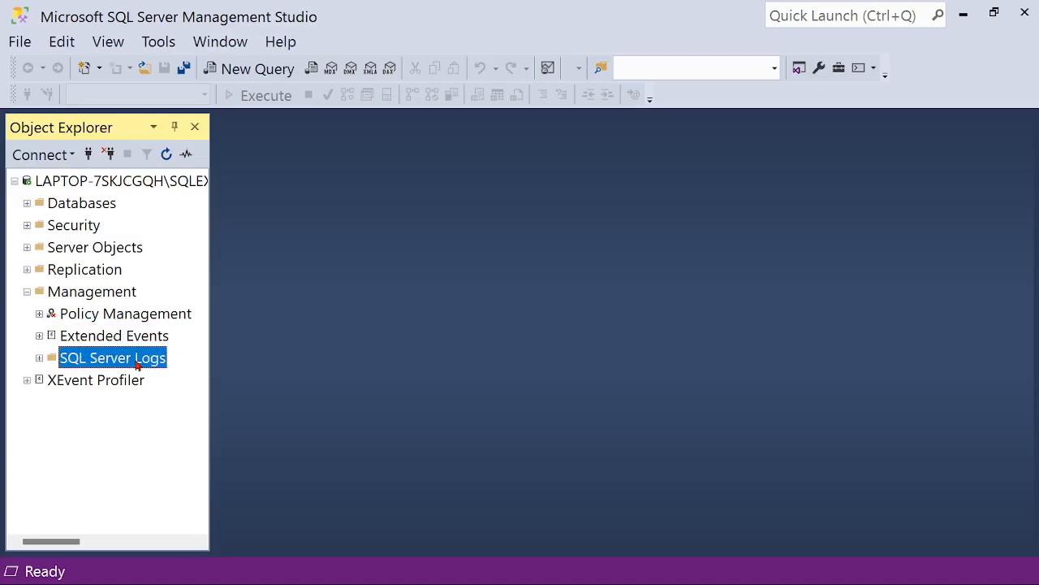
pyautogui.click(27, 292)
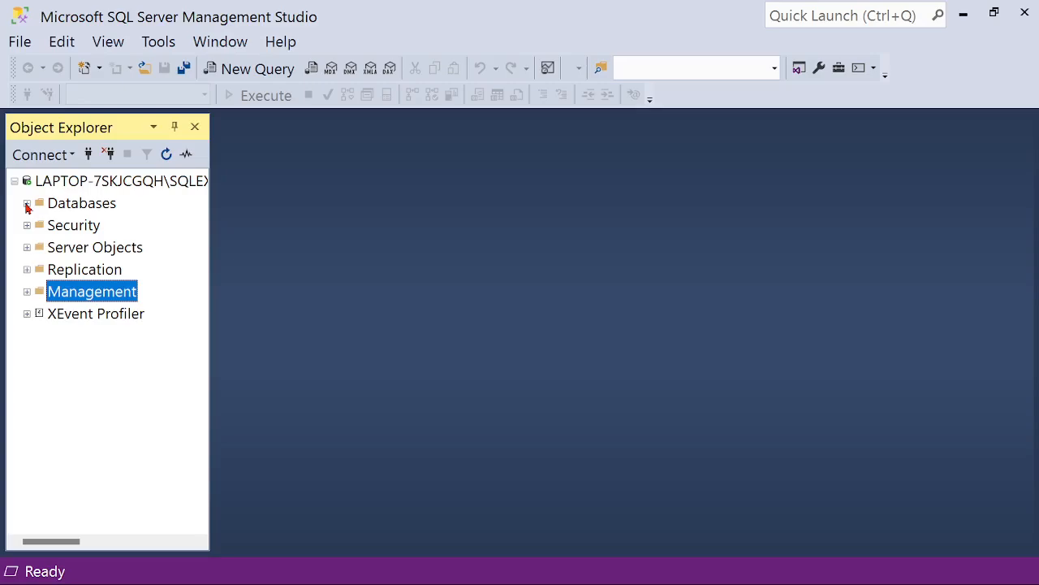
# Expand Databases and the AdventureWorks2022 database, and widen Object Explorer until the folder names fit
pyautogui.click(26, 204)
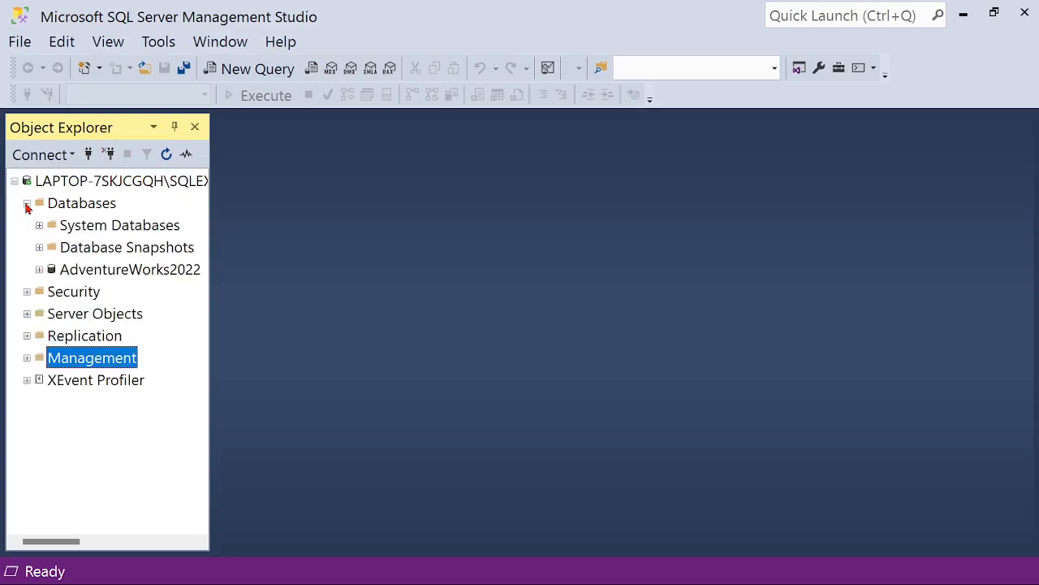
pyautogui.click(126, 271)
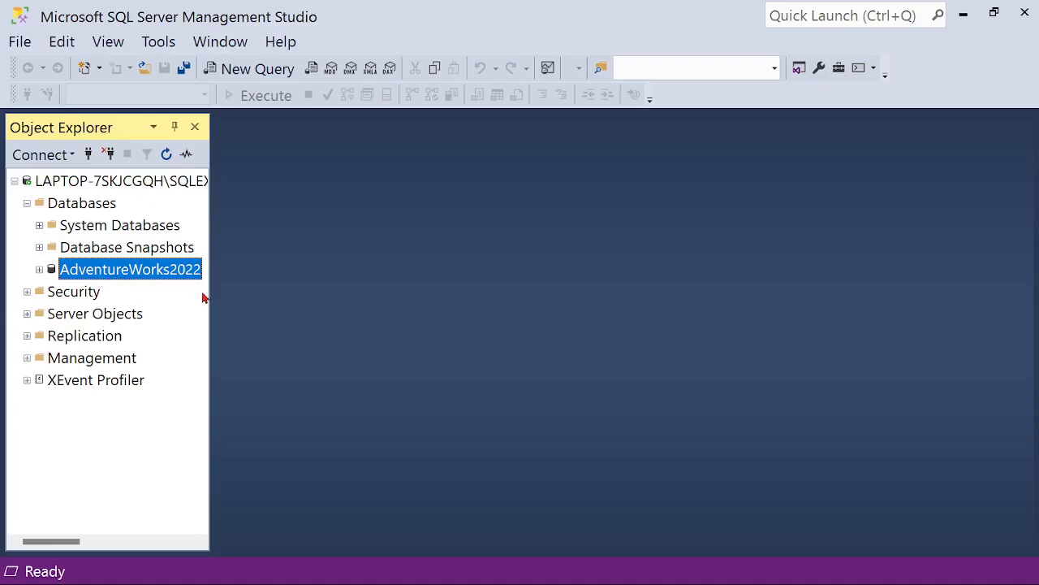
pyautogui.click(39, 270)
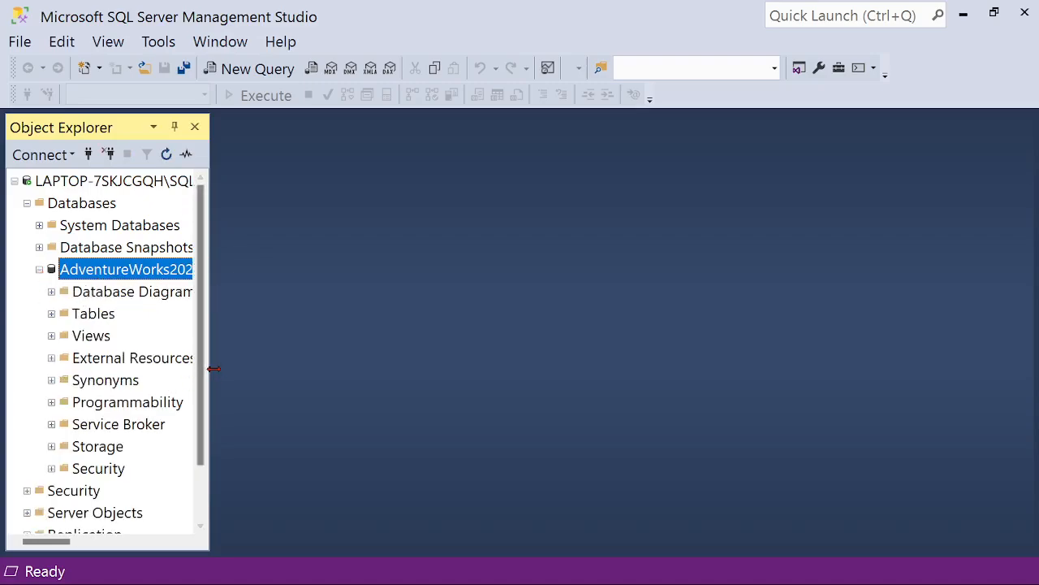
pyautogui.moveTo(210, 367); pyautogui.dragTo(241, 376)
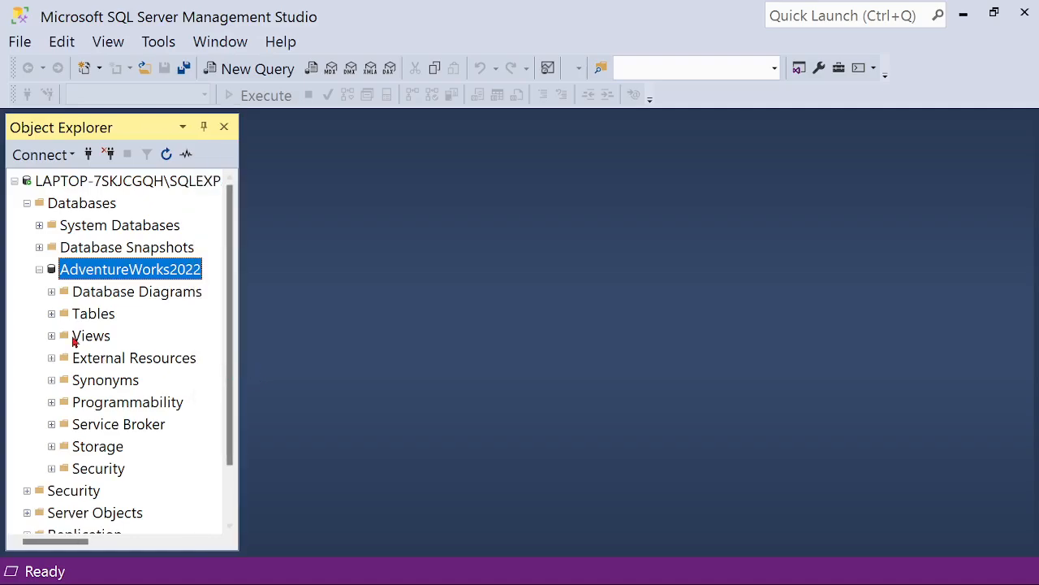
# Expand the Tables folder of AdventureWorks2022 and select the first HumanResources table in the list
pyautogui.click(51, 314)
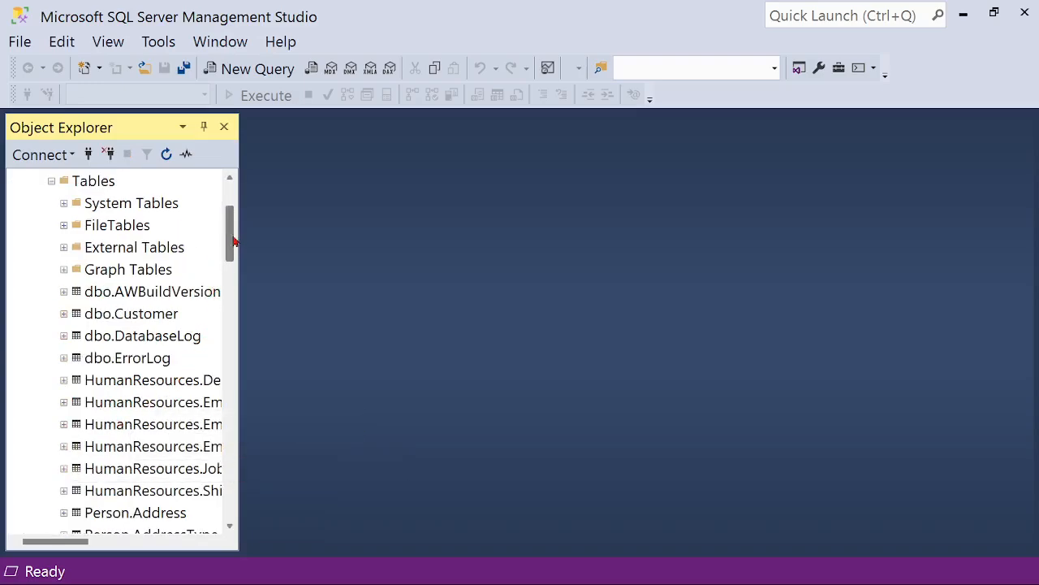
pyautogui.moveTo(230, 243); pyautogui.dragTo(230, 256)
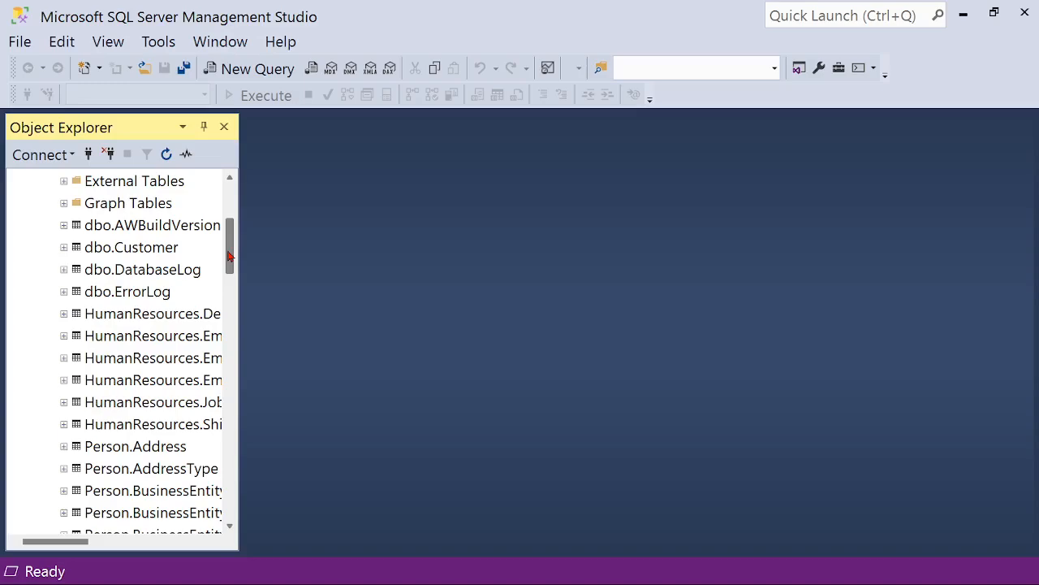
pyautogui.moveTo(229, 257); pyautogui.dragTo(232, 264)
pyautogui.click(194, 270)
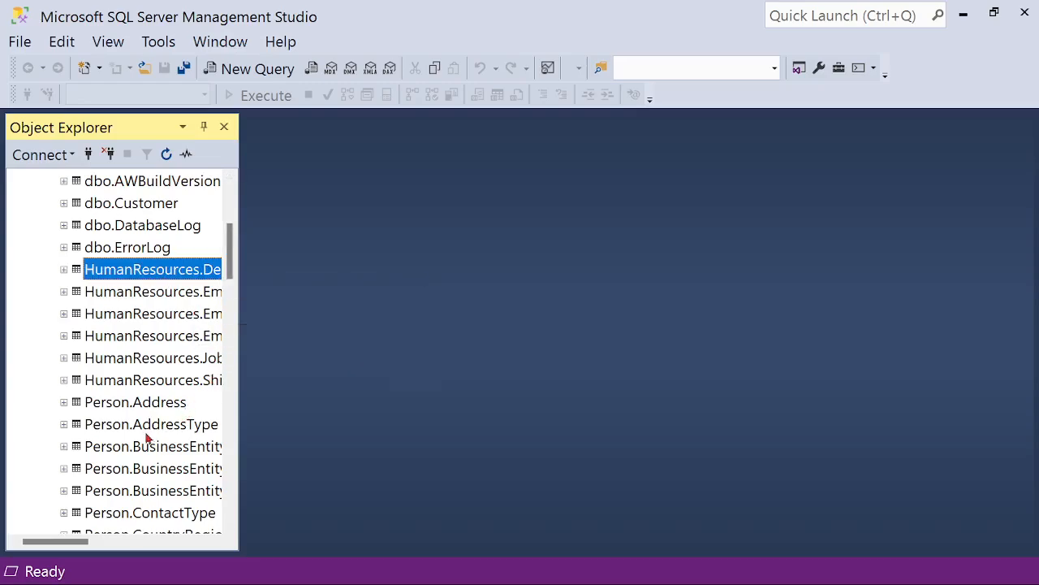
# Look through the Person and Production tables of AdventureWorks2022 and collapse the Tables folder
pyautogui.click(114, 405)
pyautogui.moveTo(226, 280); pyautogui.dragTo(238, 368)
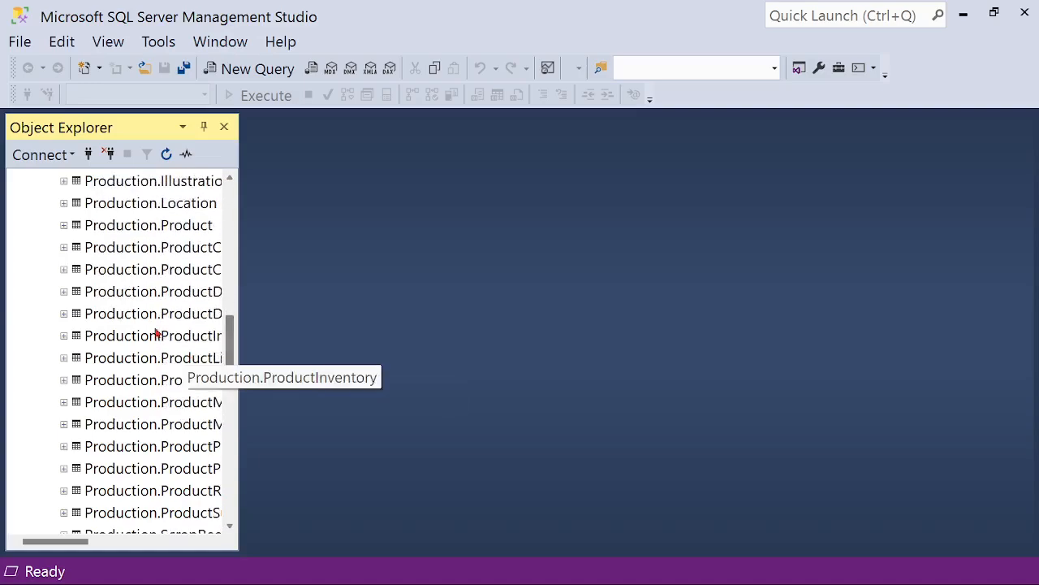
pyautogui.click(122, 273)
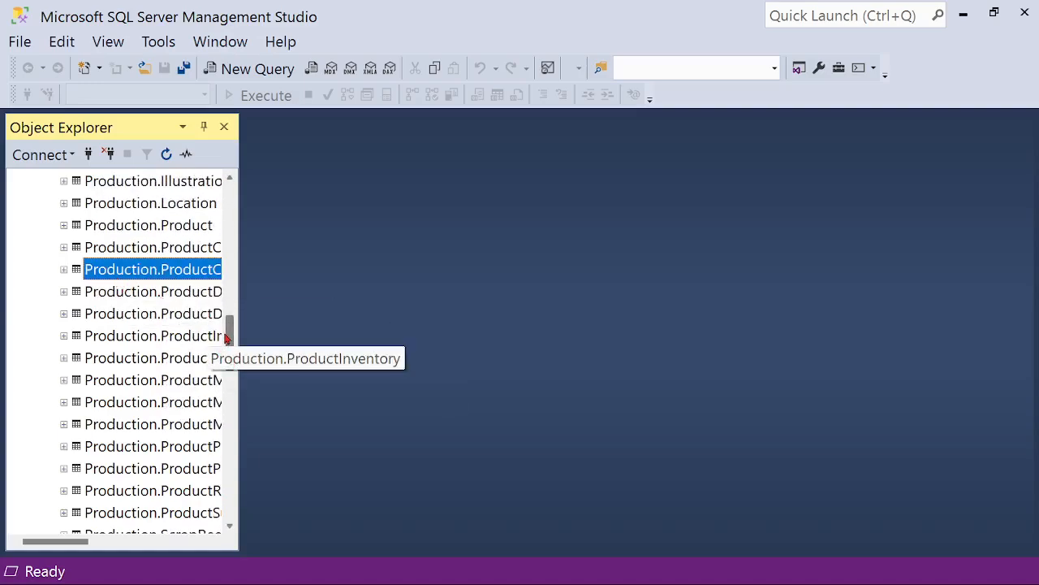
pyautogui.moveTo(227, 339); pyautogui.dragTo(227, 225)
pyautogui.click(101, 299)
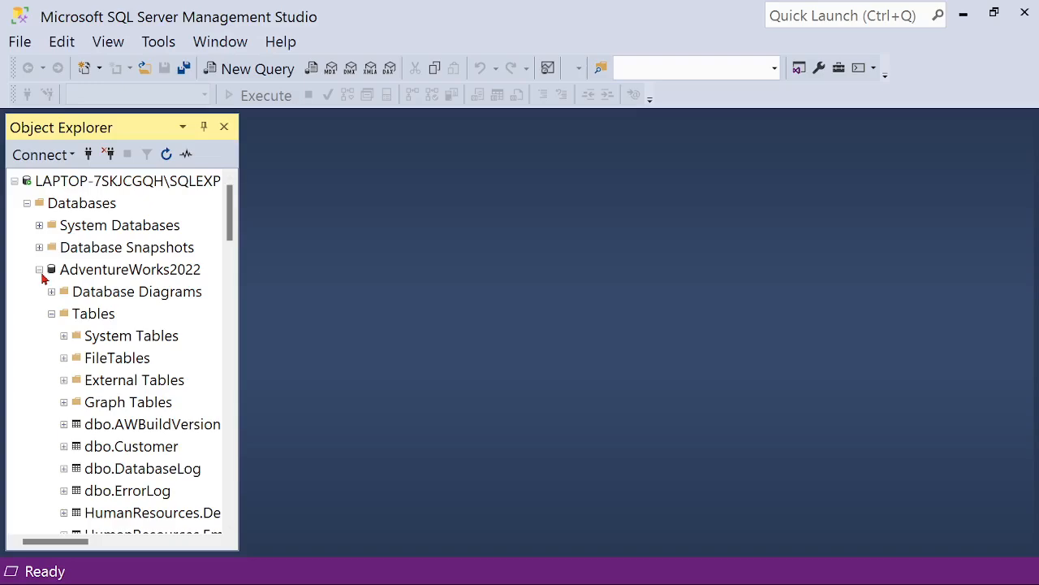
pyautogui.click(51, 313)
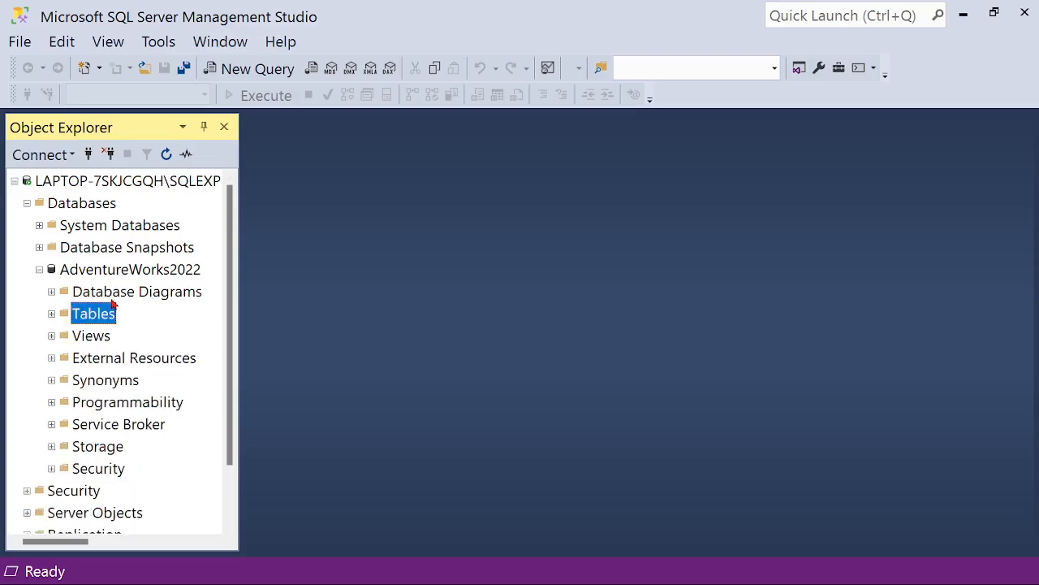
# Expand the Database Diagrams folder of AdventureWorks2022 and open the dbo.PERSON DB diagram
pyautogui.click(124, 298)
pyautogui.click(51, 291)
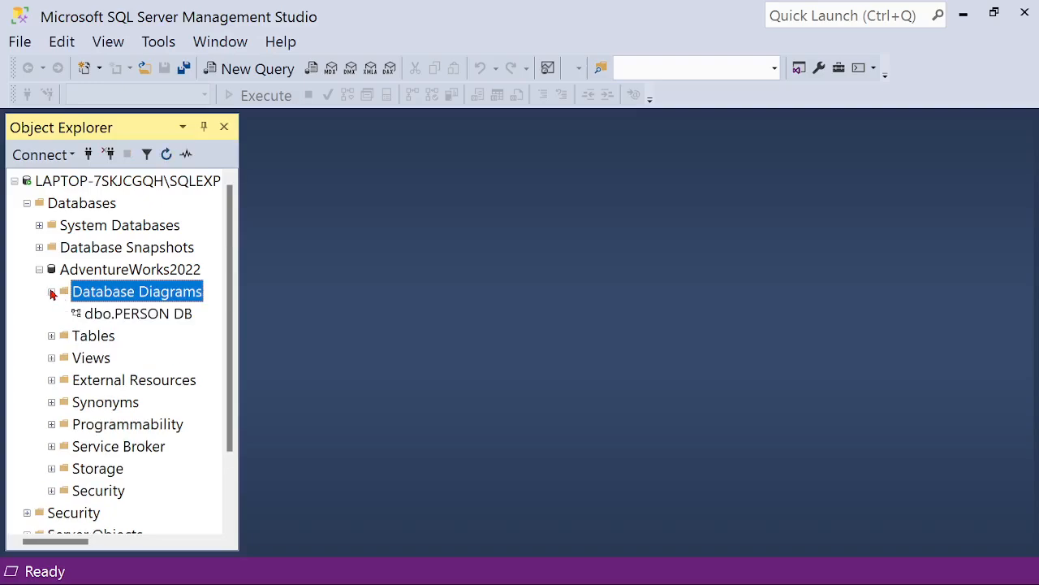
pyautogui.click(119, 314)
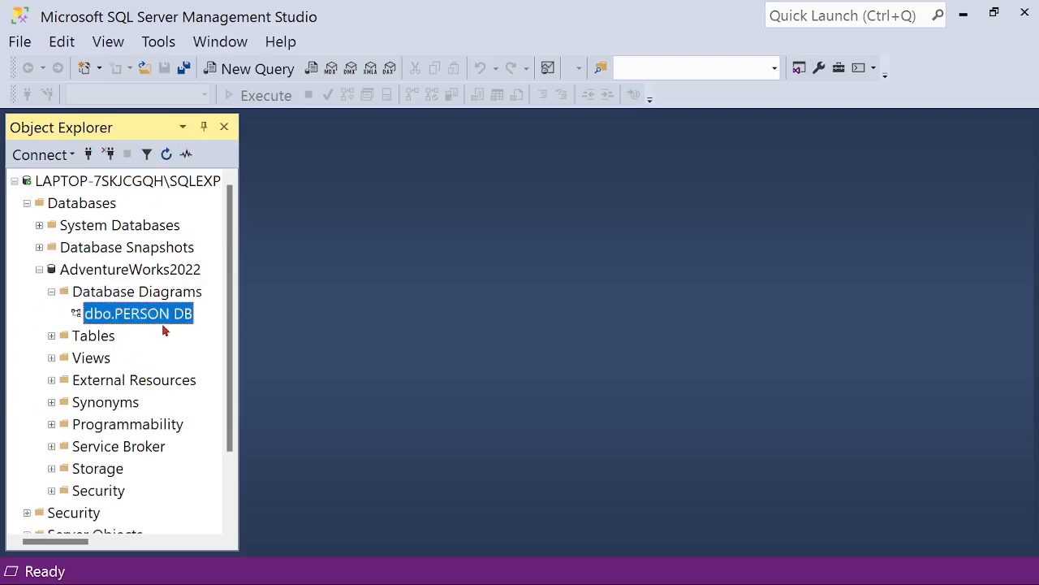
pyautogui.doubleClick(136, 316)
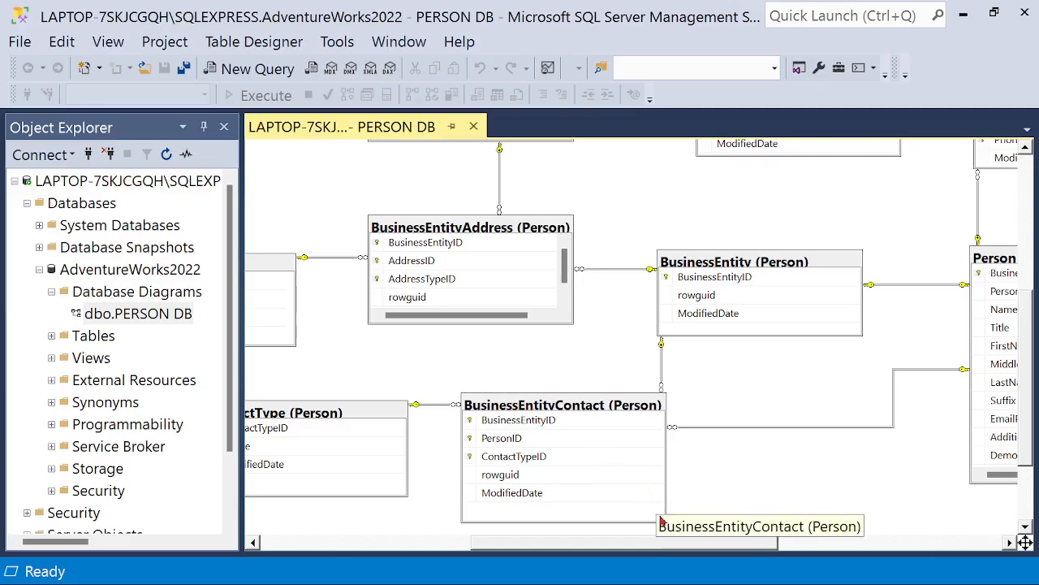
# Examine the Person tables and their relationships across the PERSON DB diagram, and close the diagram
pyautogui.moveTo(664, 541); pyautogui.dragTo(630, 530)
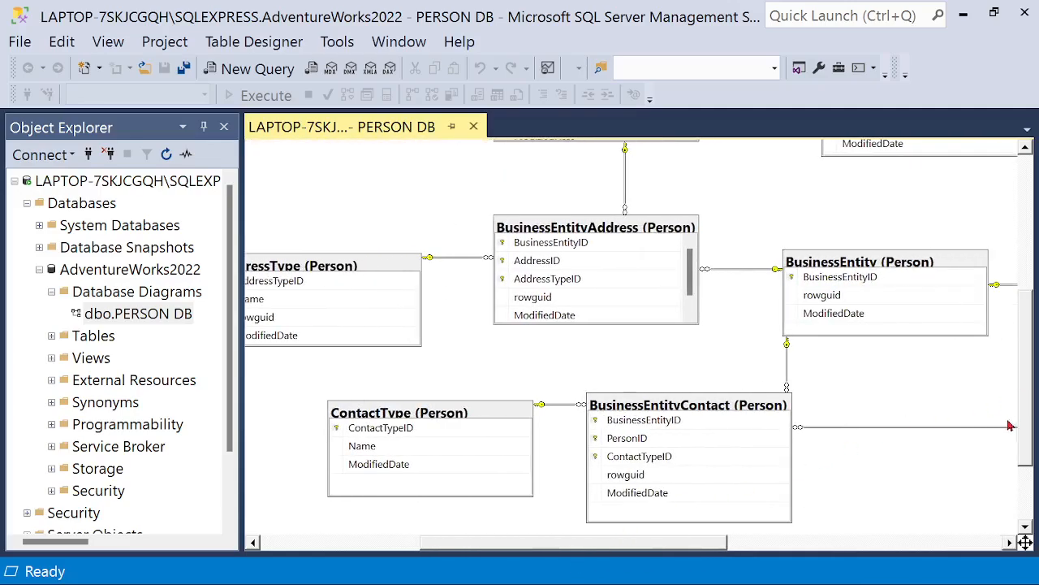
pyautogui.moveTo(1029, 441); pyautogui.dragTo(1022, 273)
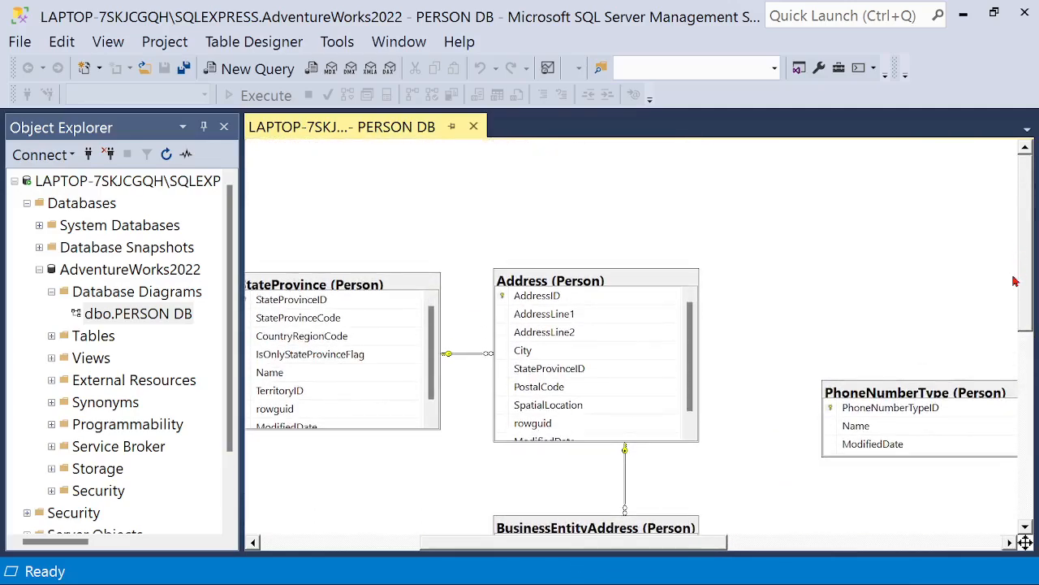
pyautogui.moveTo(714, 542); pyautogui.dragTo(570, 542)
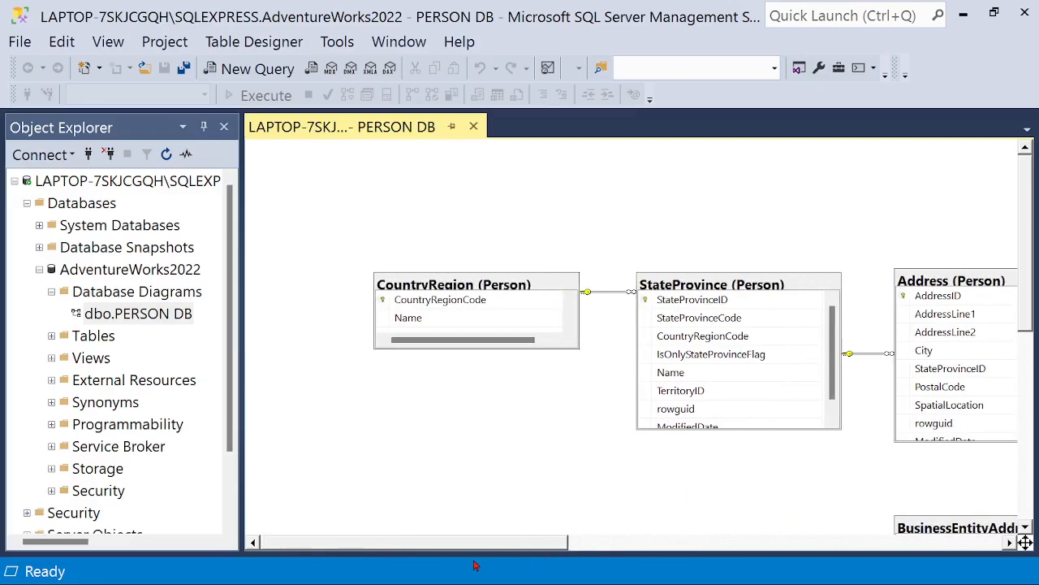
pyautogui.moveTo(475, 565); pyautogui.dragTo(615, 554)
pyautogui.moveTo(1033, 276)
pyautogui.mouseDown()
pyautogui.moveTo(1030, 392)
pyautogui.moveTo(1029, 292)
pyautogui.mouseUp()
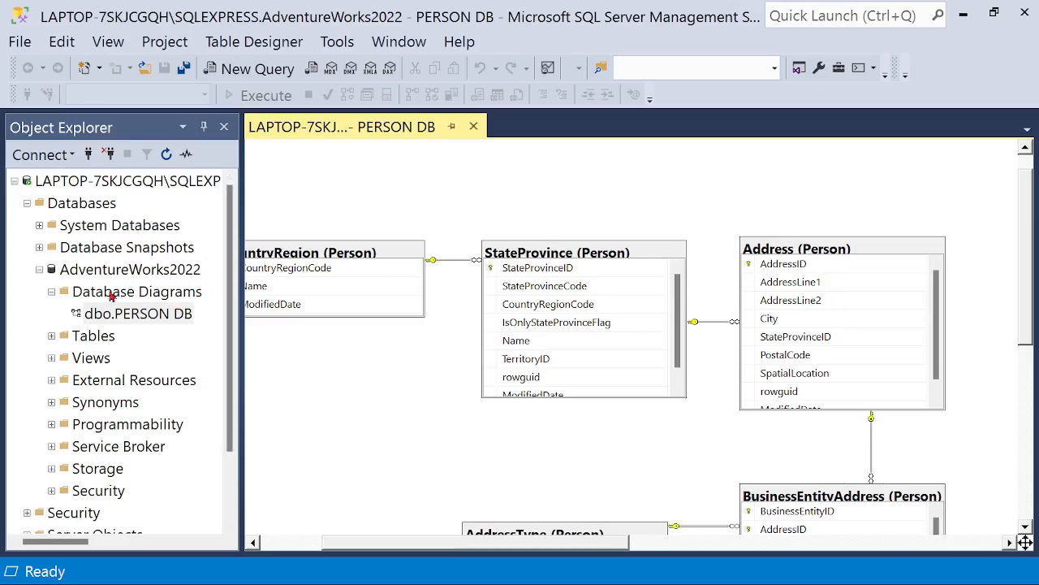
pyautogui.click(474, 126)
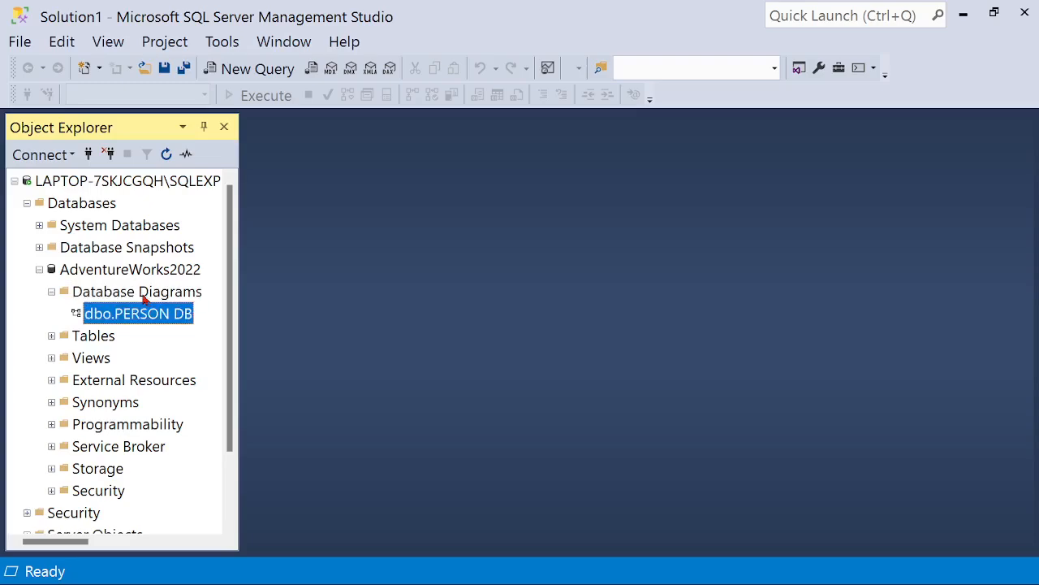
# Create a new database diagram in the AdventureWorks2022 database
pyautogui.click(137, 294)
pyautogui.rightClick(134, 298)
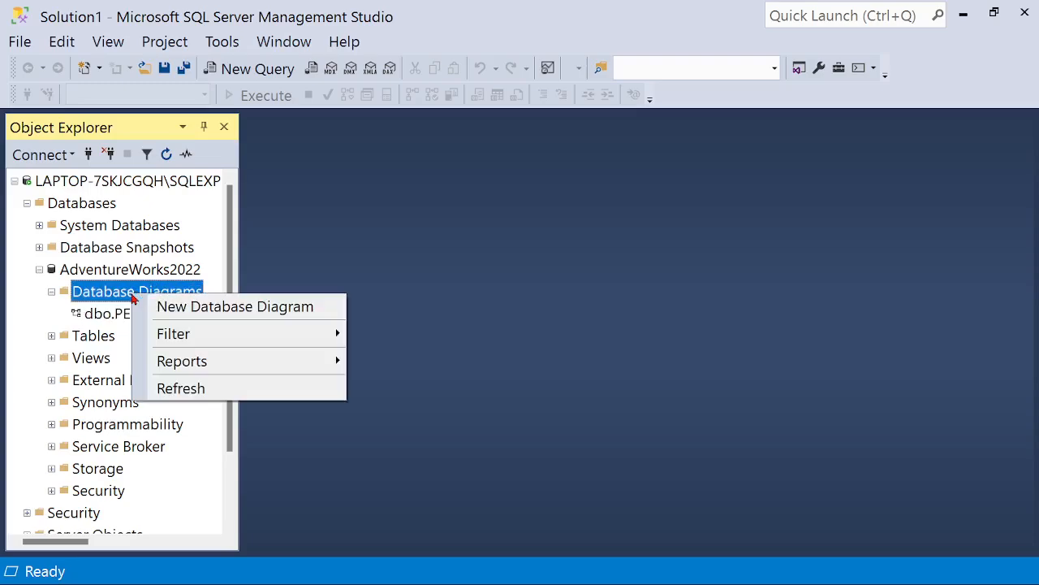
pyautogui.click(192, 309)
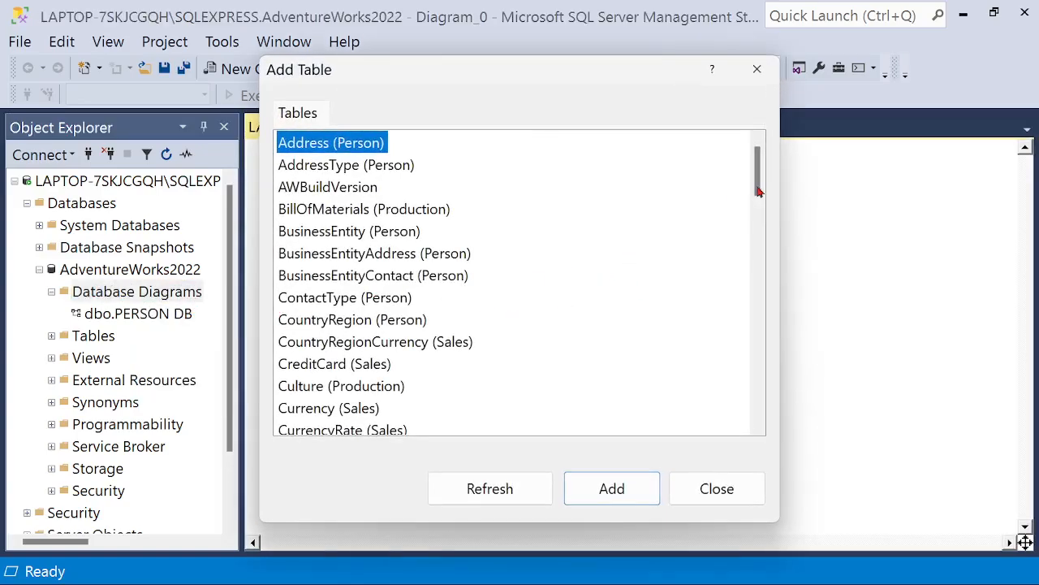
# Add the consecutive Sales tables from SalesOrderDetail through SalesTerritoryHistory to the new diagram
pyautogui.moveTo(758, 182); pyautogui.dragTo(767, 348)
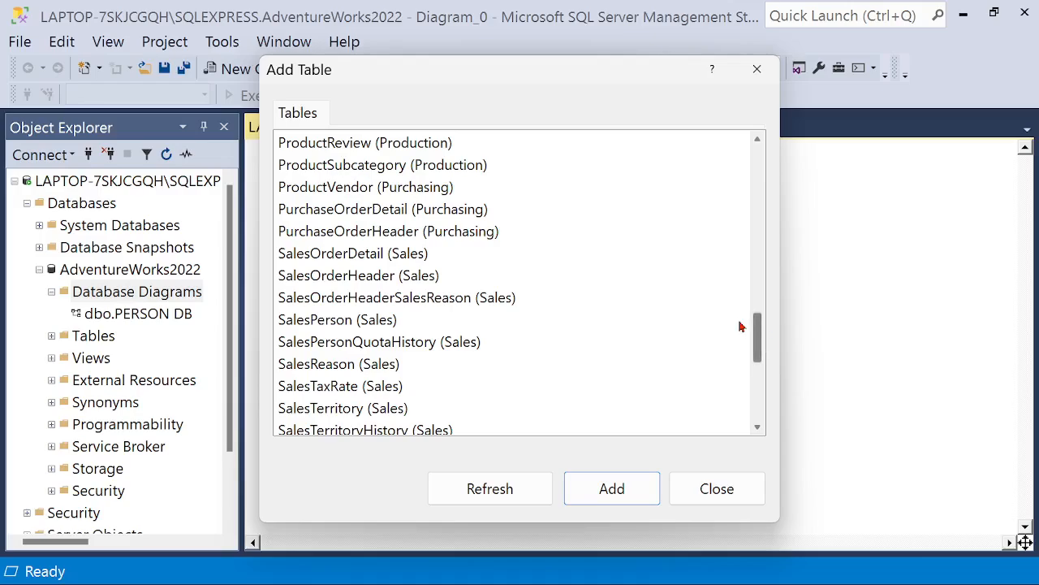
pyautogui.click(312, 253)
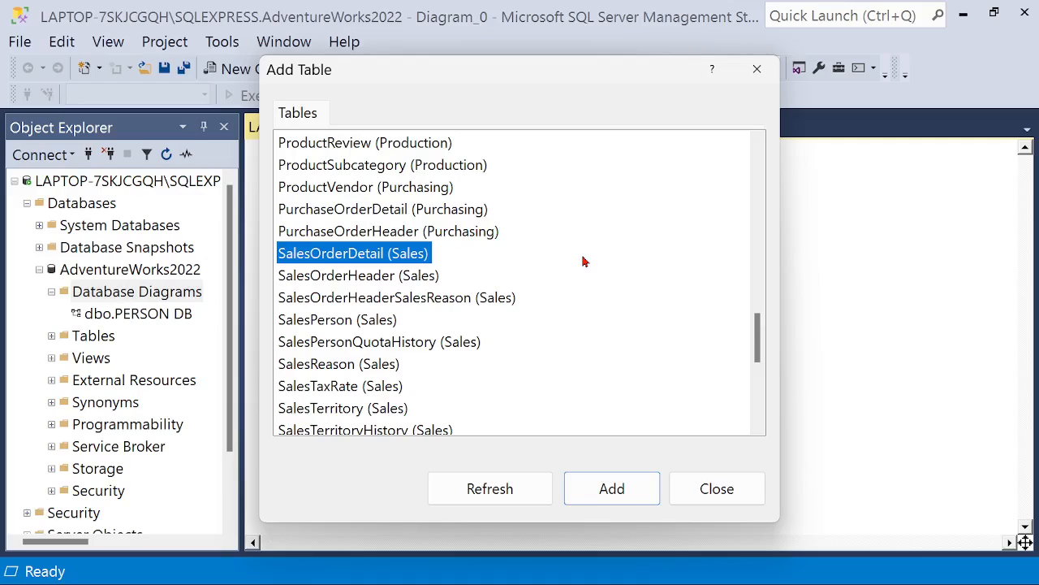
pyautogui.hotkey('shift', 'Down')
pyautogui.hotkey('shift', 'Down')
pyautogui.hotkey('shift', 'Down')
pyautogui.hotkey('shift', 'Down')
pyautogui.hotkey('shift', 'Down')
pyautogui.hotkey('shift', 'Down')
pyautogui.hotkey('shift', 'Down')
pyautogui.hotkey('shift', 'Down')
pyautogui.hotkey('shift', 'Down')
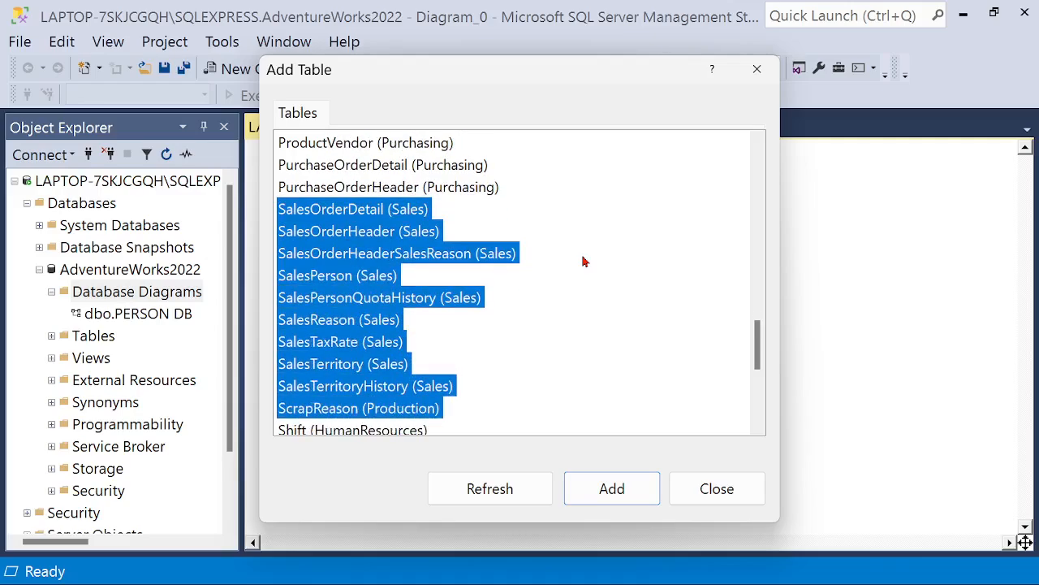
pyautogui.hotkey('shift', 'Down')
pyautogui.hotkey('shift', 'Up')
pyautogui.hotkey('shift', 'Up')
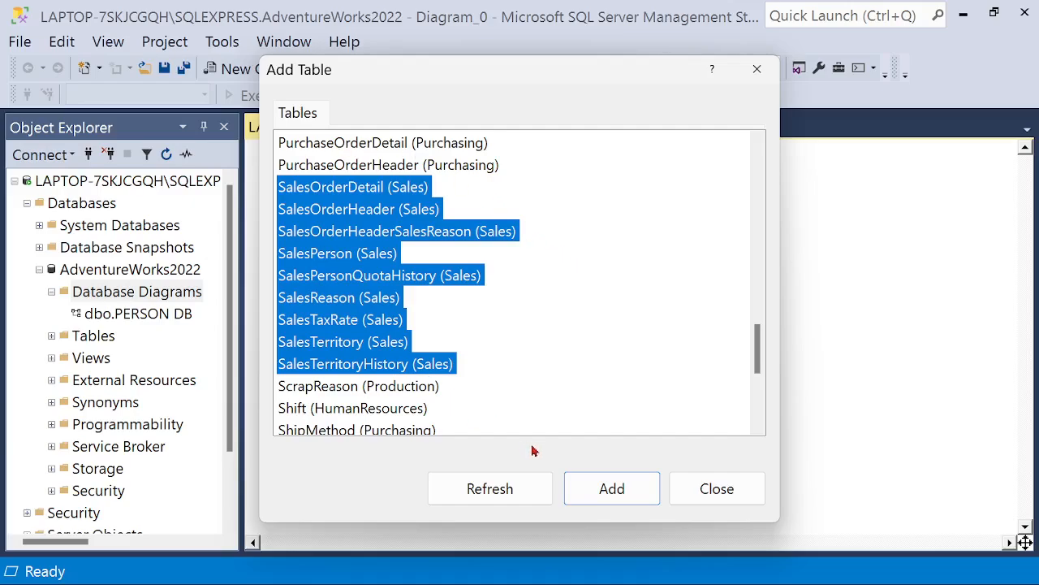
pyautogui.click(593, 485)
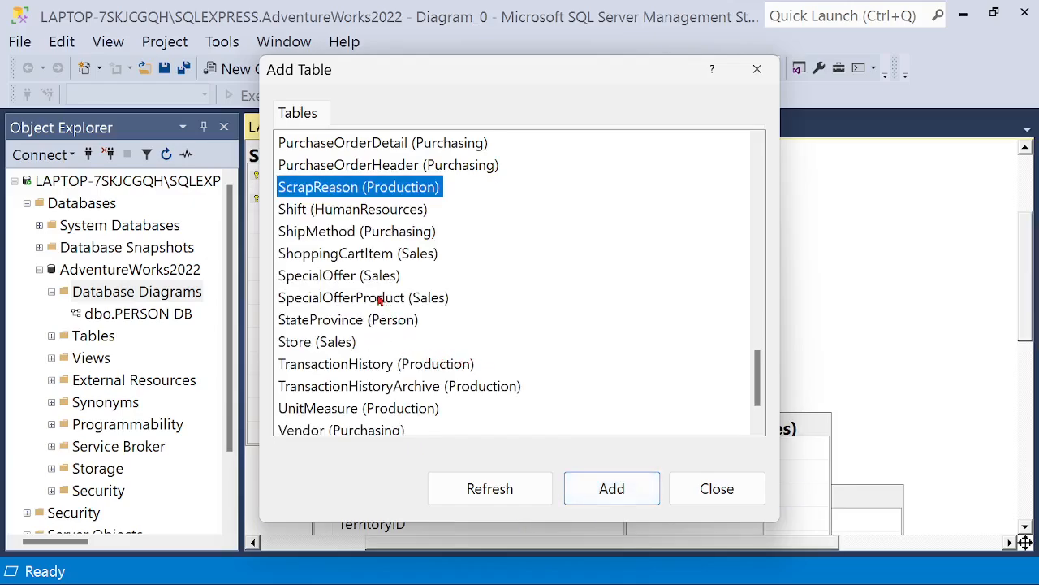
# Review the remaining tables available for the diagram and close the Add Table dialog without adding more
pyautogui.scroll(-1, 379, 299)
pyautogui.scroll(5, 366, 390)
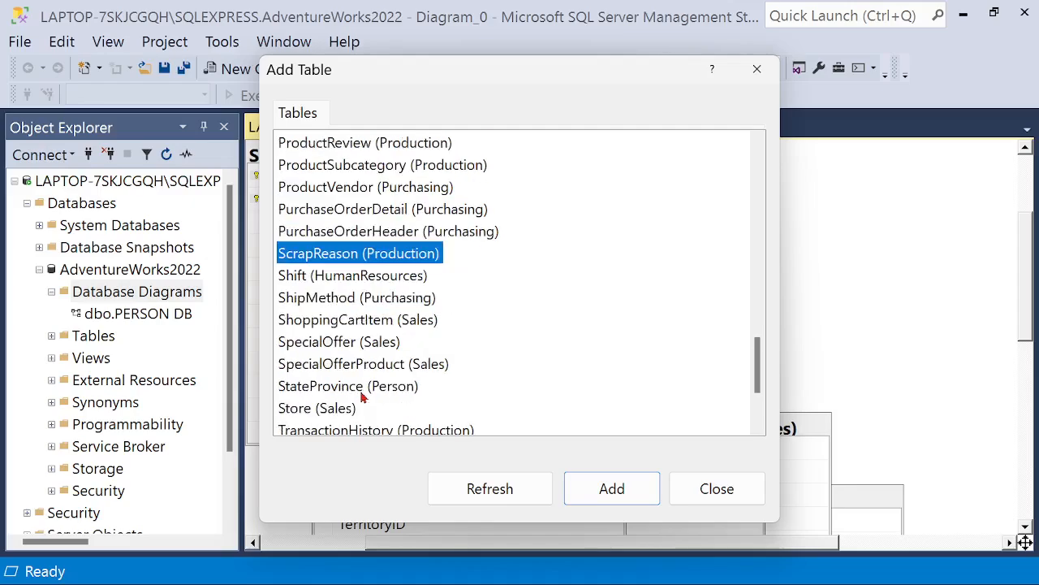
pyautogui.scroll(9, 363, 387)
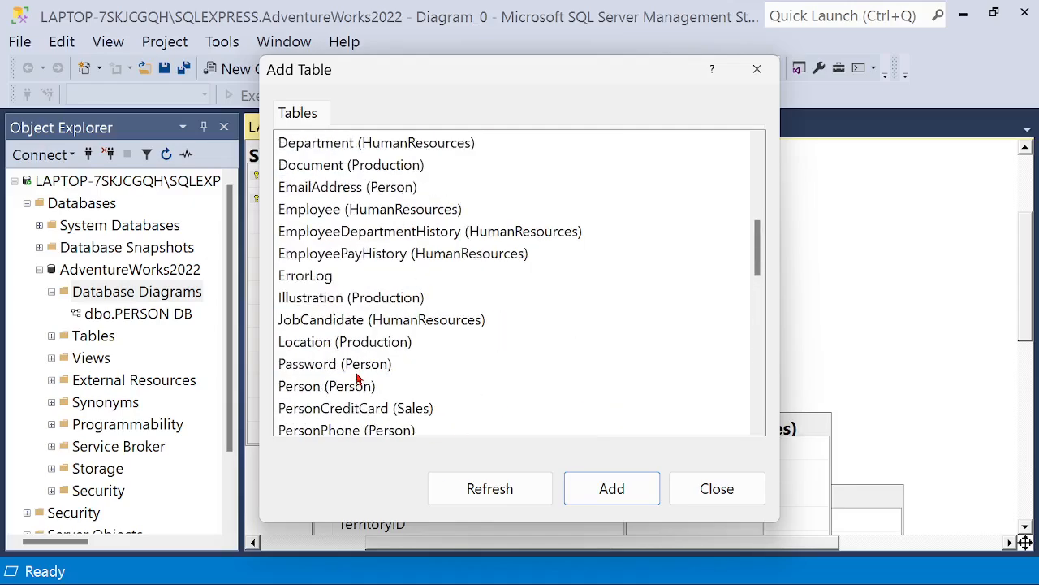
pyautogui.scroll(3, 355, 374)
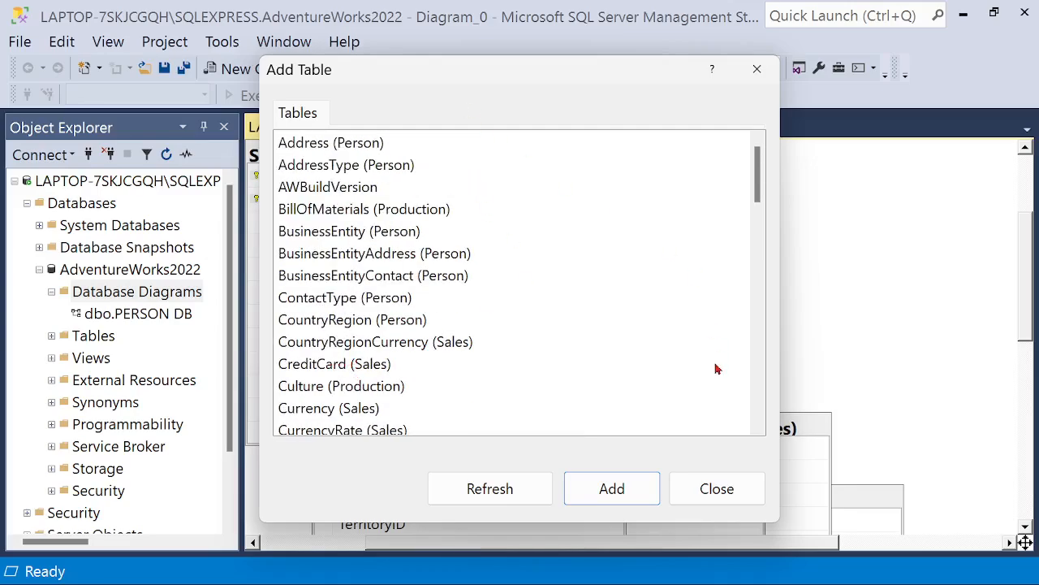
pyautogui.click(711, 497)
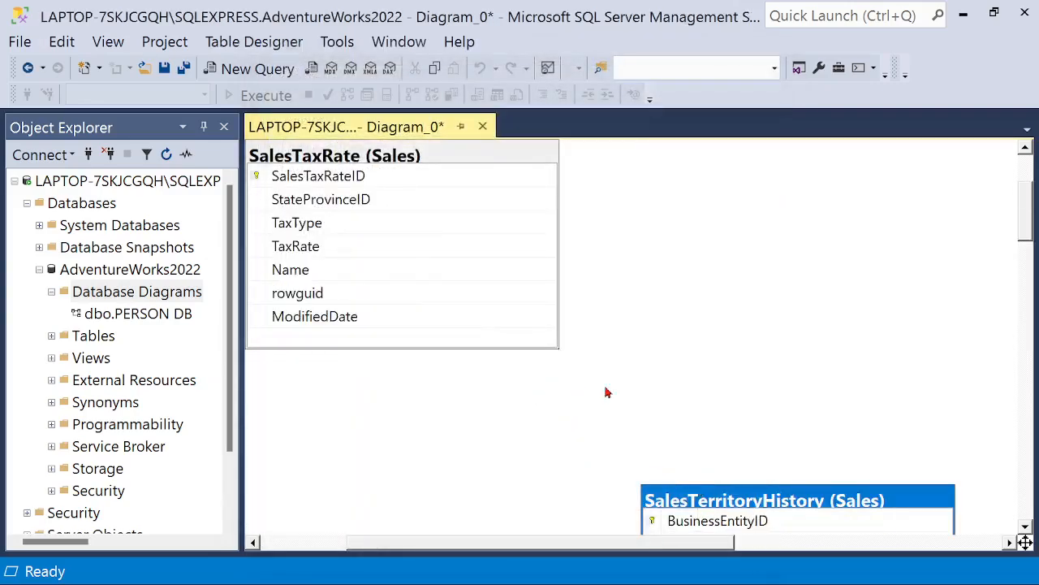
# Zoom the new diagram to 50% and examine the Sales tables and the relationships between them
pyautogui.scroll(-10, 752, 382)
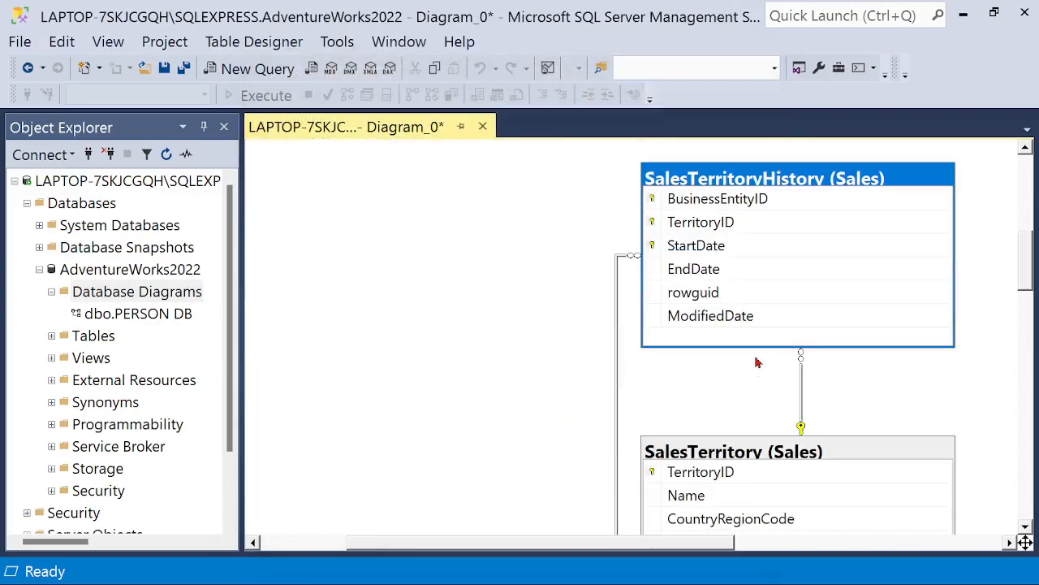
pyautogui.scroll(-3, 756, 362)
pyautogui.rightClick(444, 328)
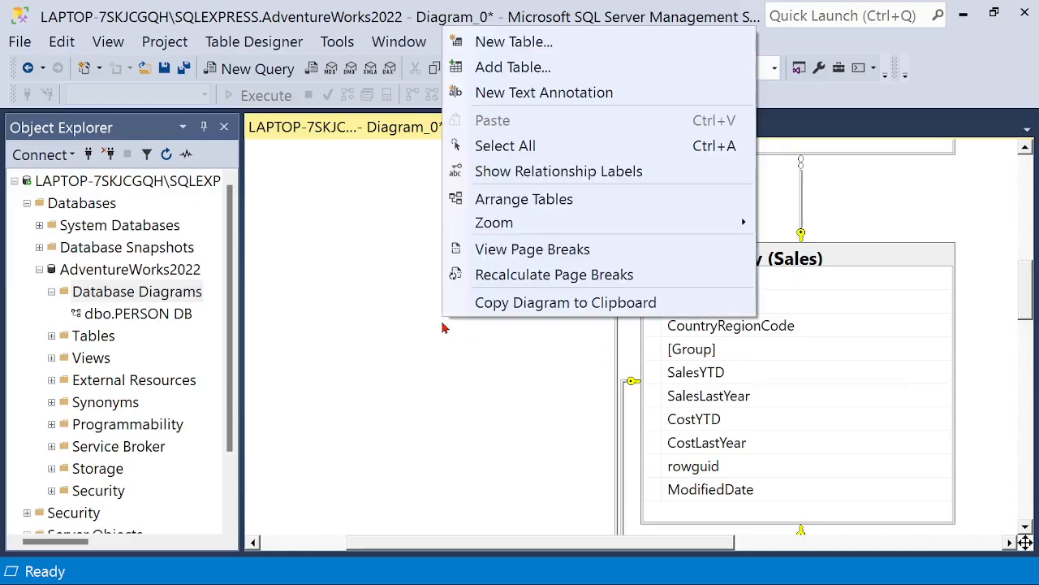
pyautogui.moveTo(513, 228)
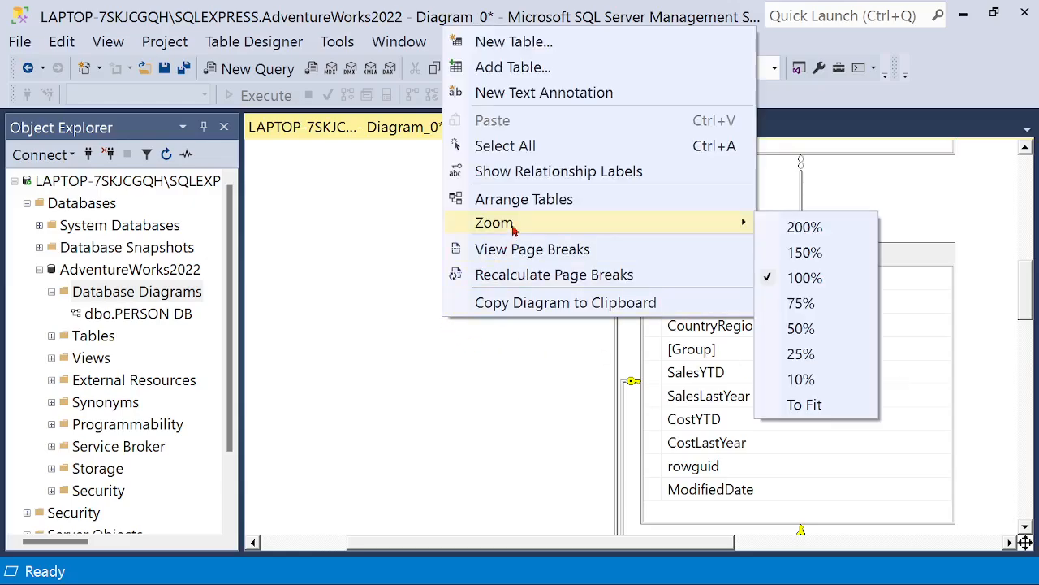
pyautogui.click(830, 340)
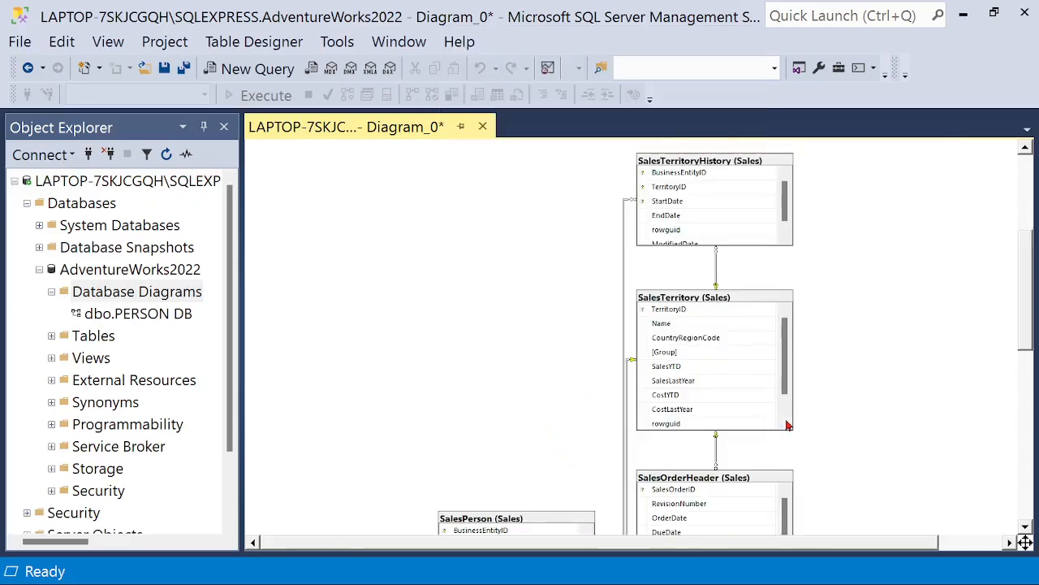
pyautogui.scroll(10, 877, 418)
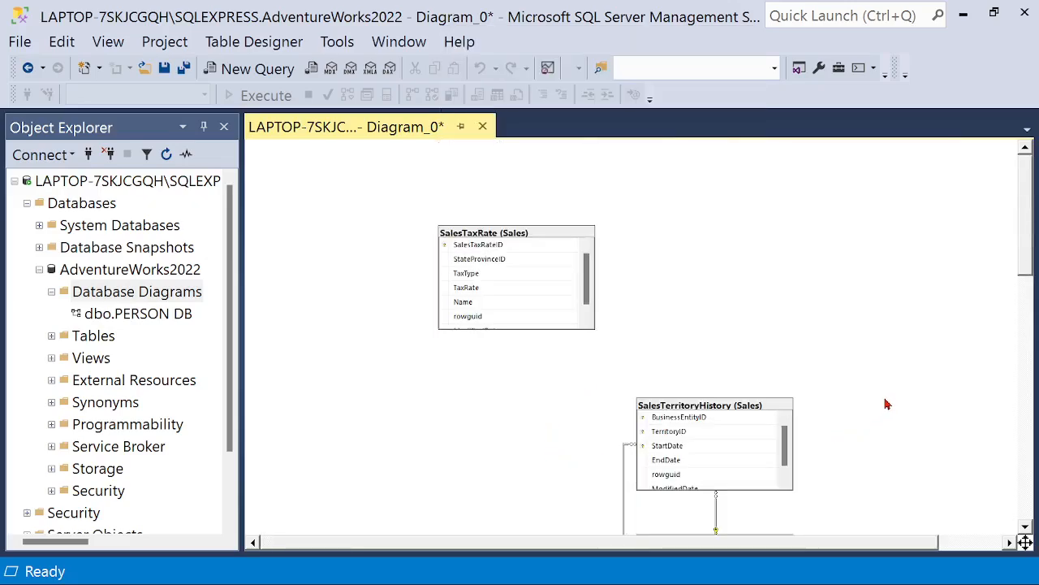
pyautogui.scroll(-10, 887, 403)
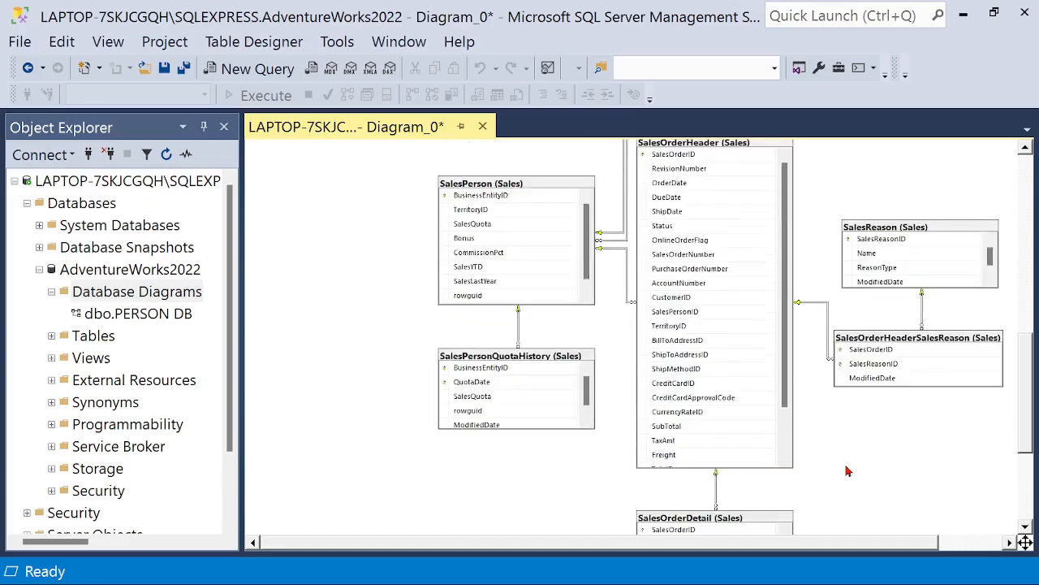
pyautogui.scroll(-2, 846, 471)
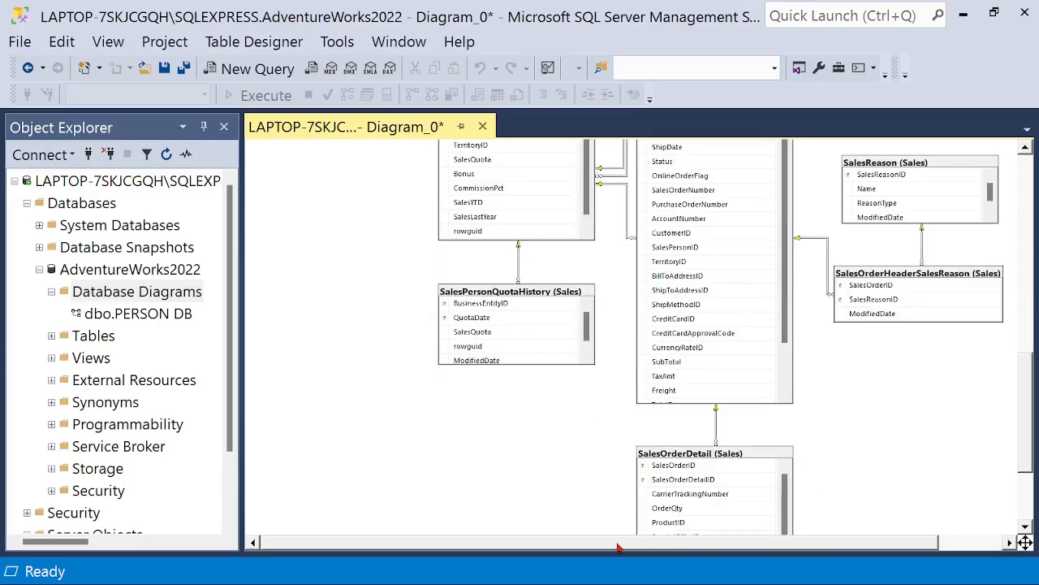
pyautogui.moveTo(617, 548); pyautogui.dragTo(729, 554)
pyautogui.scroll(14, 831, 468)
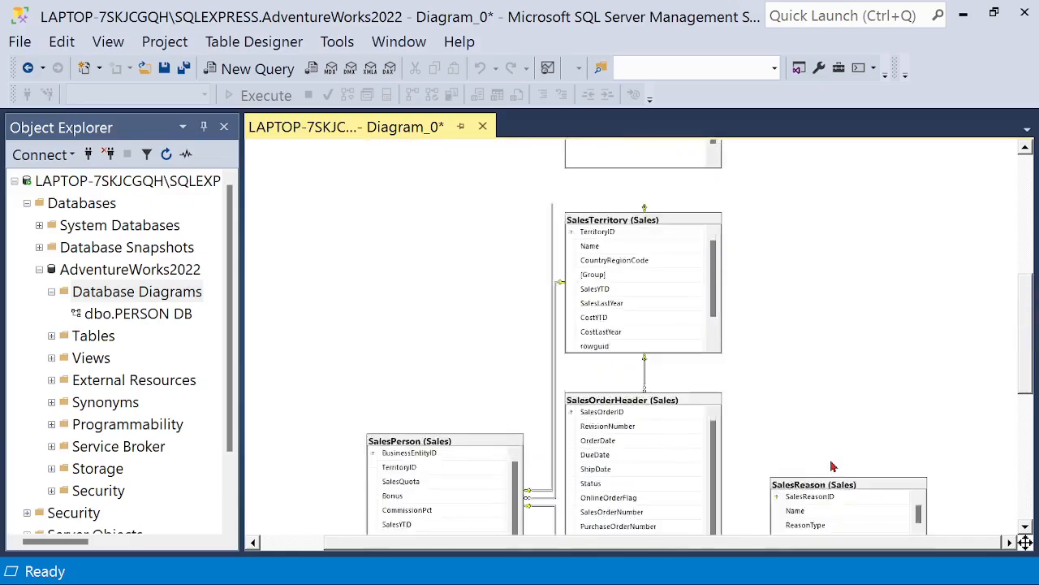
# Set the diagram's zoom level to 75%
pyautogui.rightClick(308, 307)
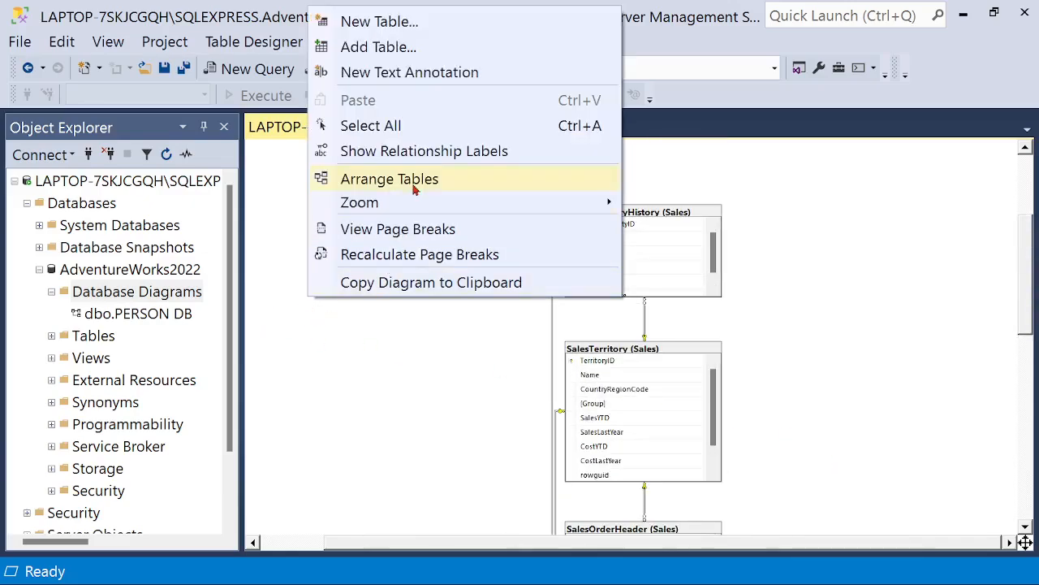
pyautogui.moveTo(419, 203)
pyautogui.click(692, 286)
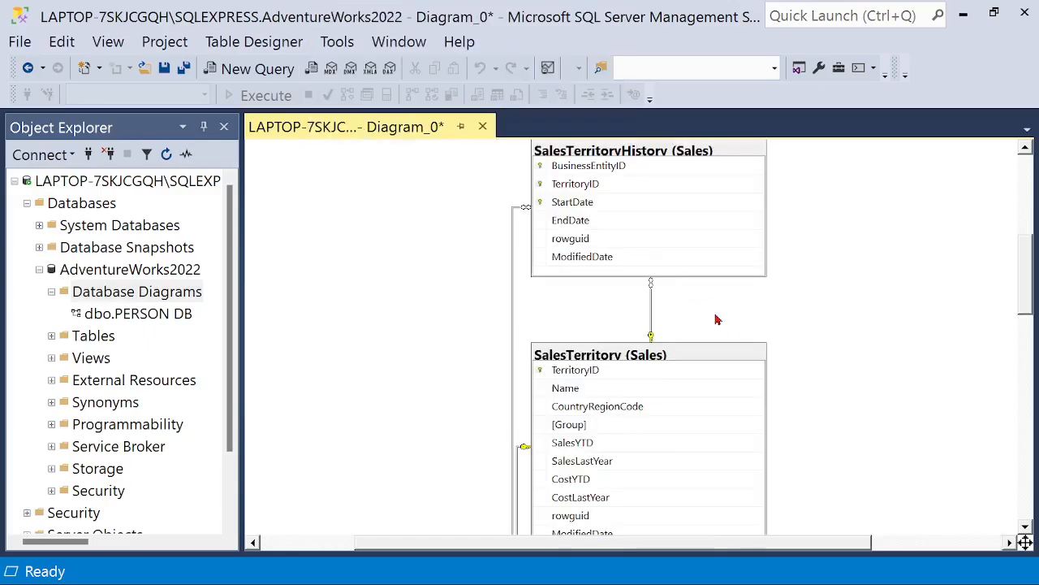
# Zoom the diagram to 100% and examine the Sales tables from SalesTerritoryHistory down to SalesOrderDetail
pyautogui.rightClick(368, 262)
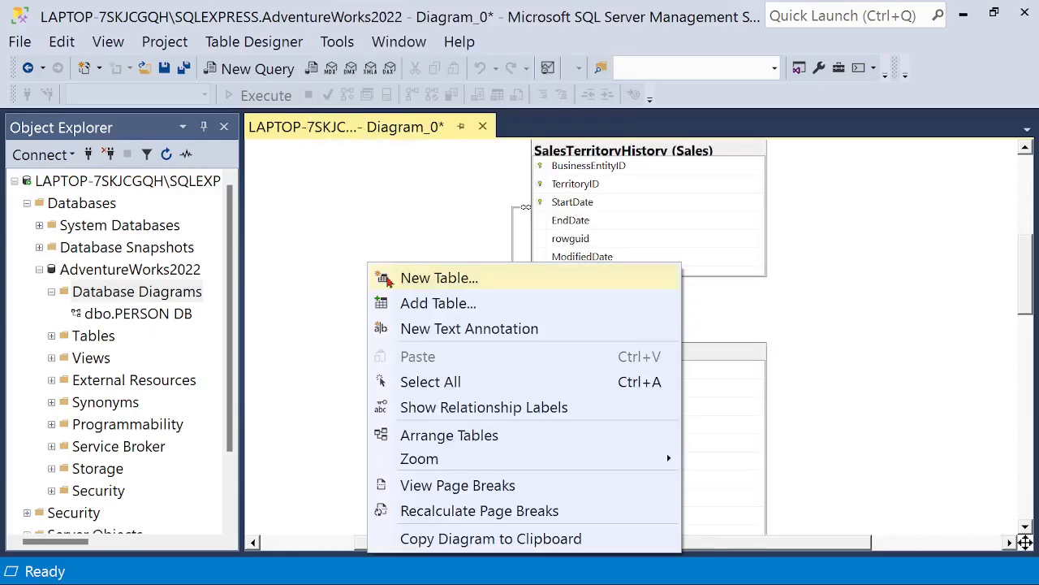
pyautogui.moveTo(463, 460)
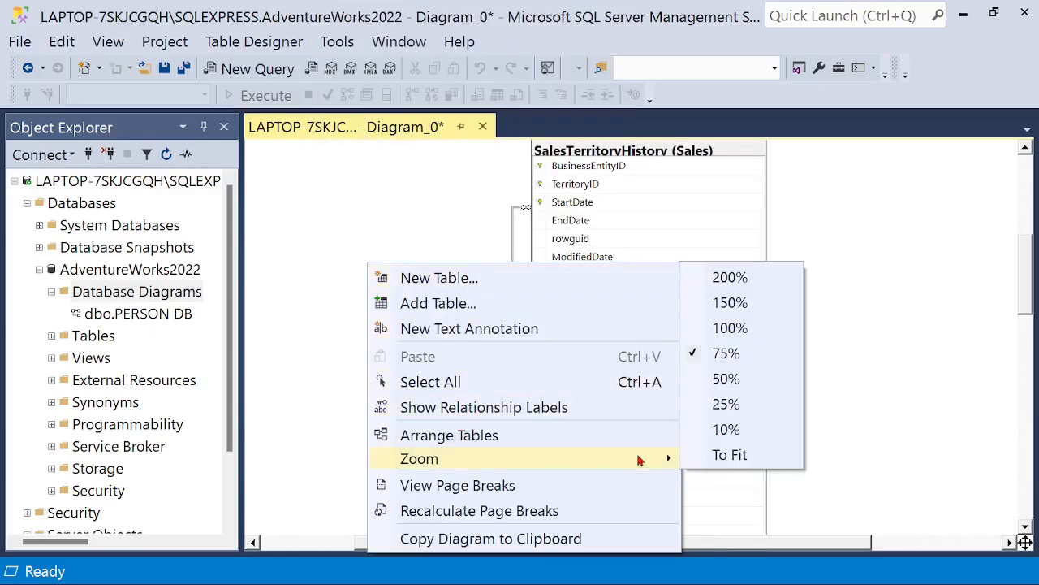
pyautogui.click(739, 329)
pyautogui.scroll(-5, 864, 349)
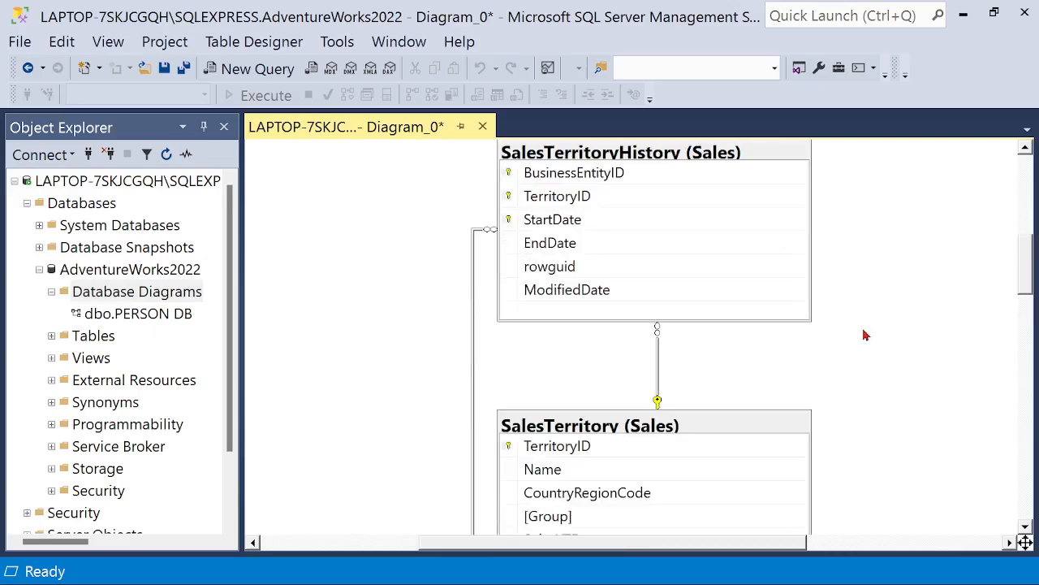
pyautogui.scroll(-15, 865, 335)
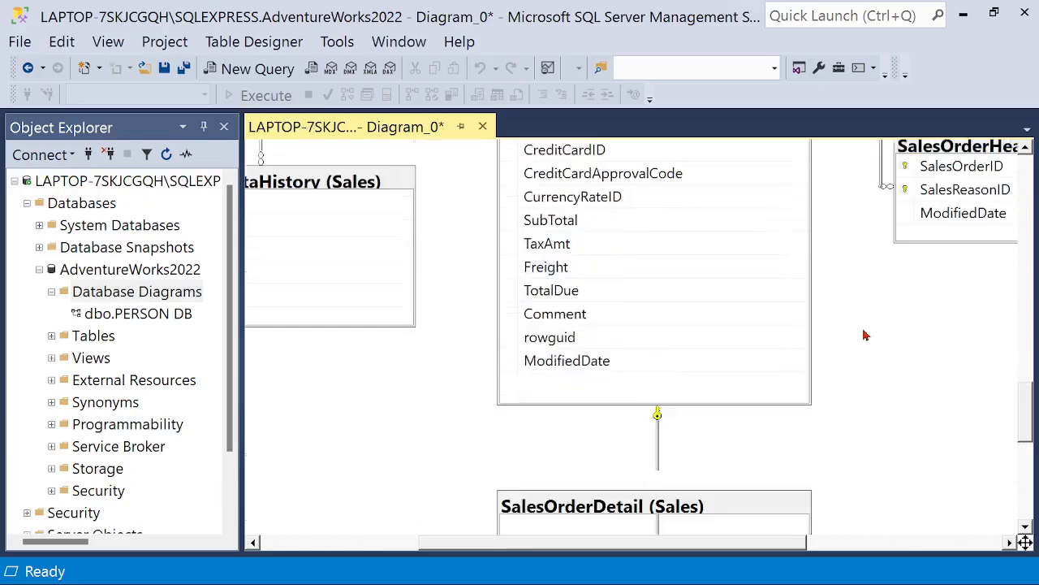
# Close the new diagram and save its changes under the name SALES
pyautogui.click(483, 127)
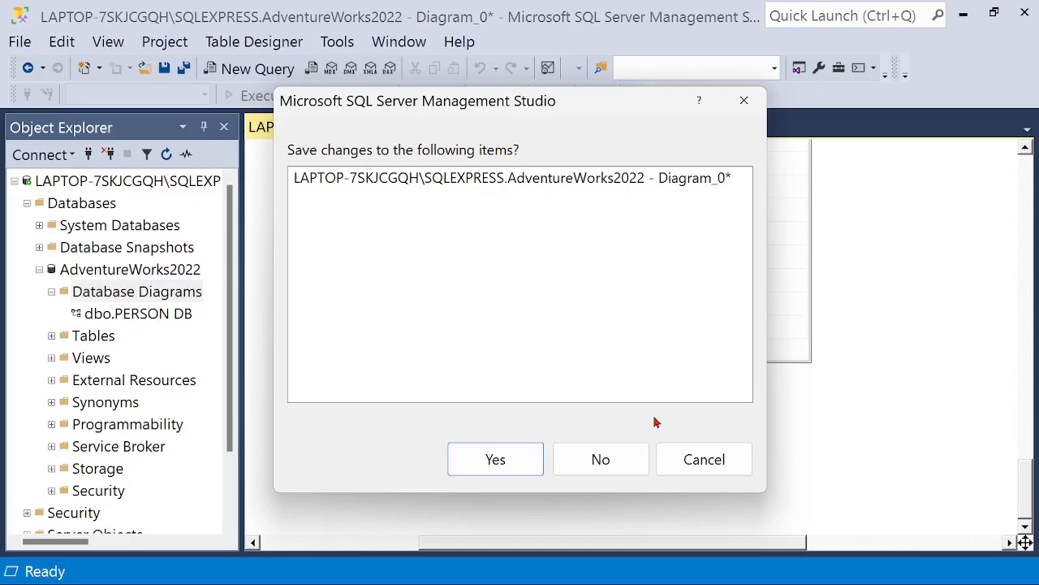
pyautogui.click(496, 460)
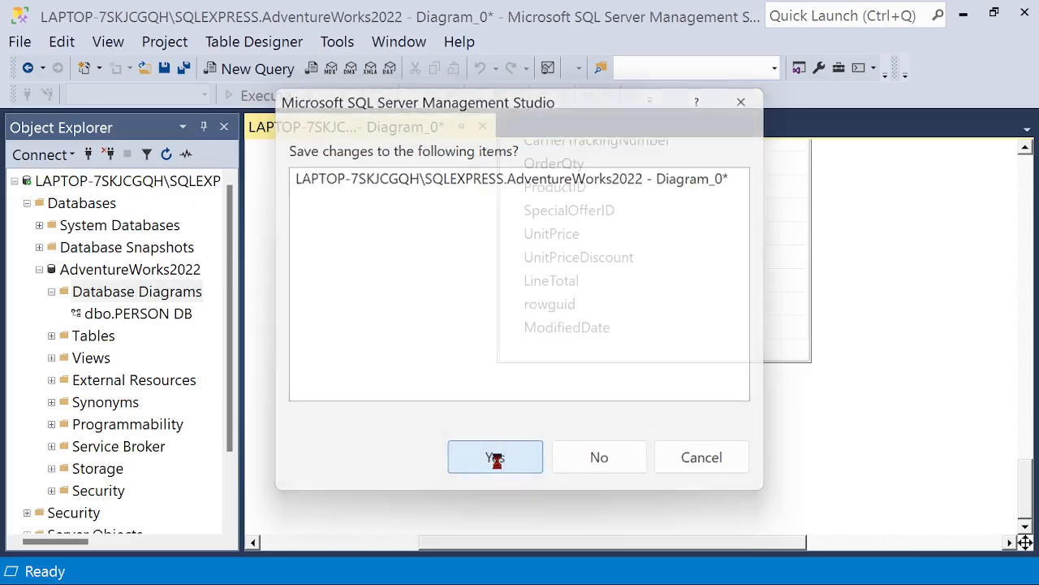
pyautogui.write('SALES')
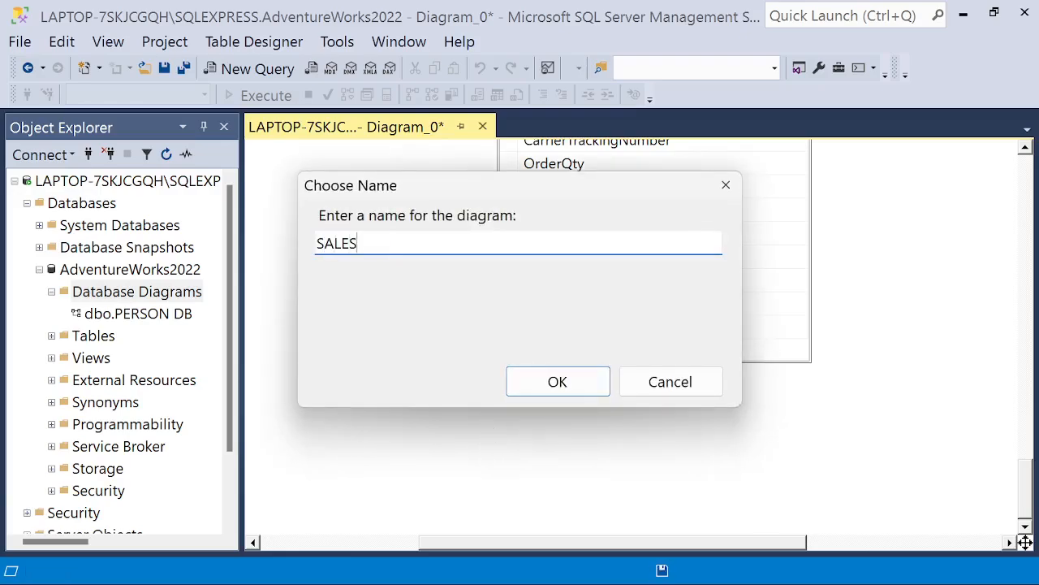
pyautogui.press('Return')
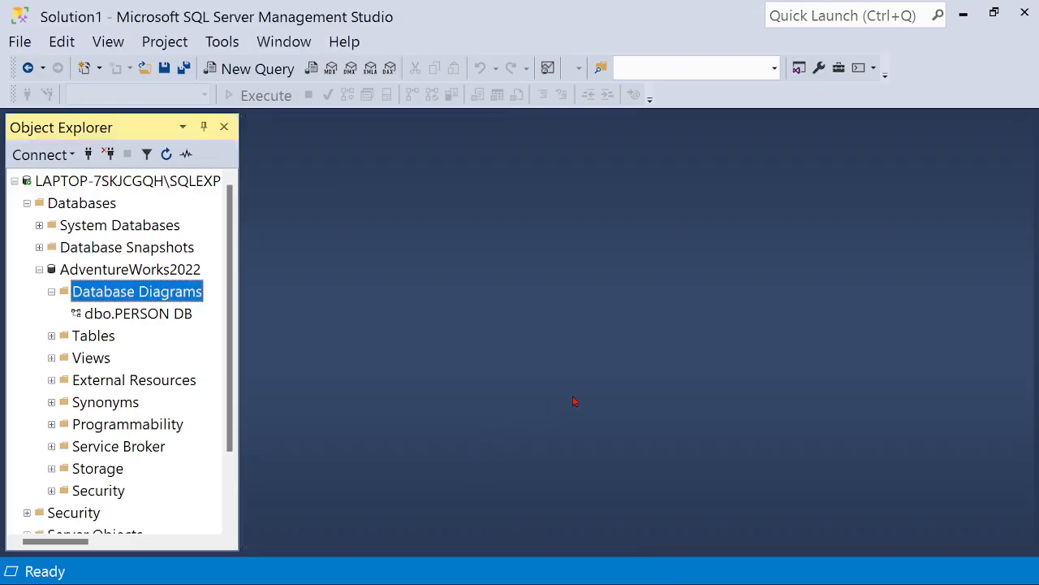
# Refresh the Database Diagrams folder, check that it lists the SALES diagram, and collapse the AdventureWorks2022 database
pyautogui.click(52, 293)
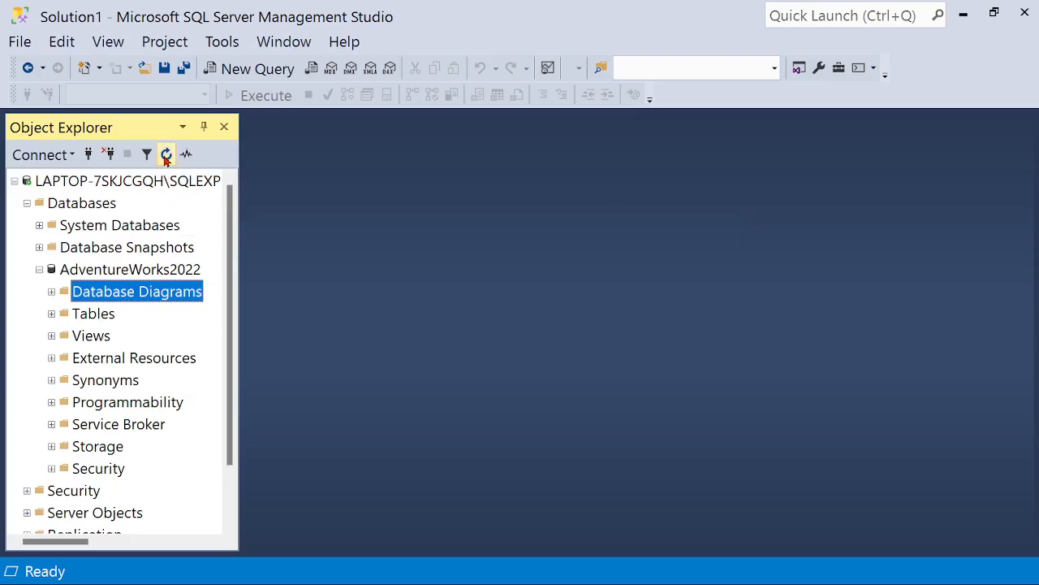
pyautogui.click(52, 293)
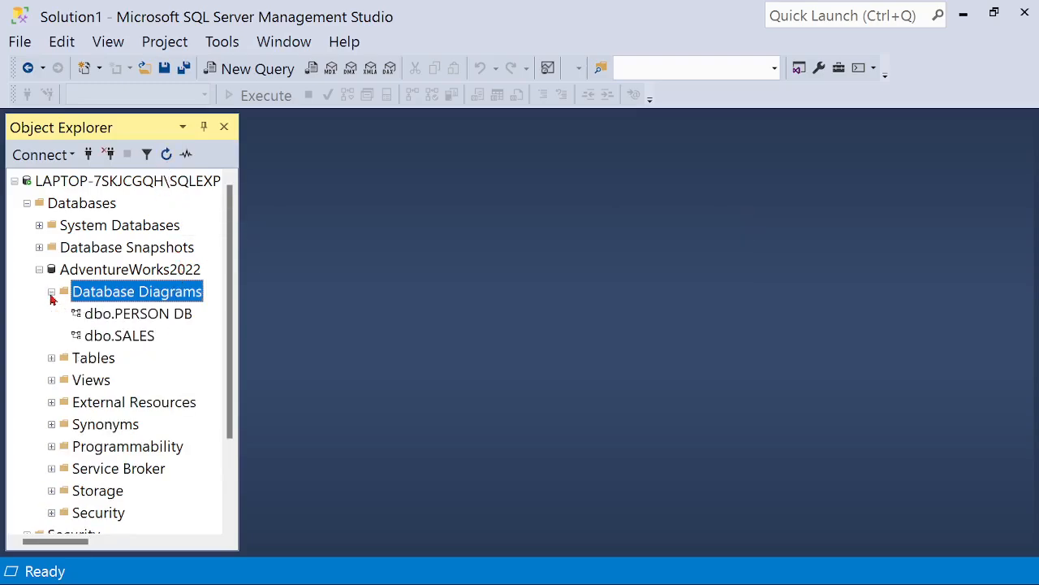
pyautogui.click(145, 315)
pyautogui.click(143, 337)
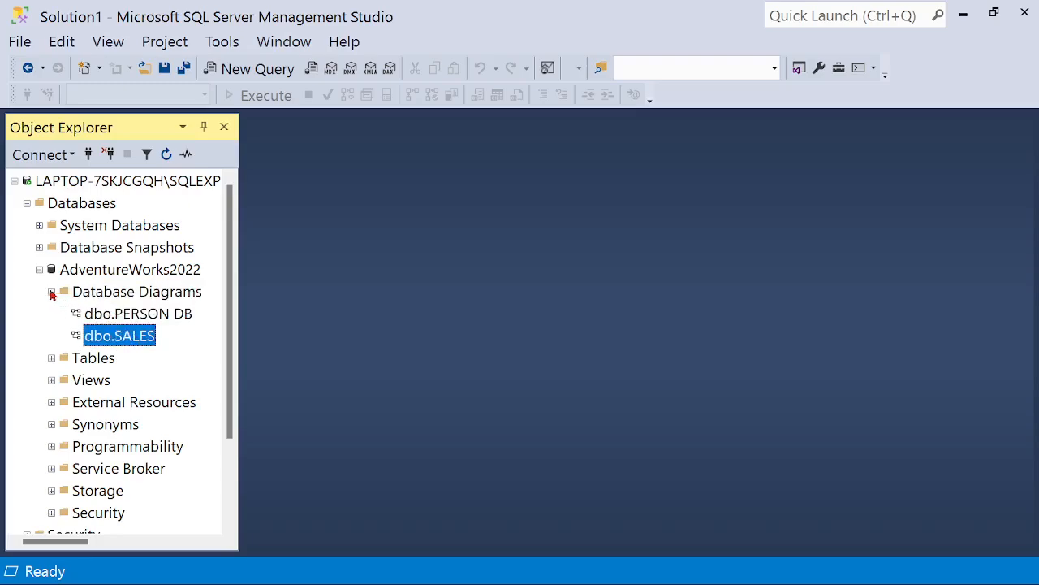
pyautogui.click(51, 294)
pyautogui.click(39, 270)
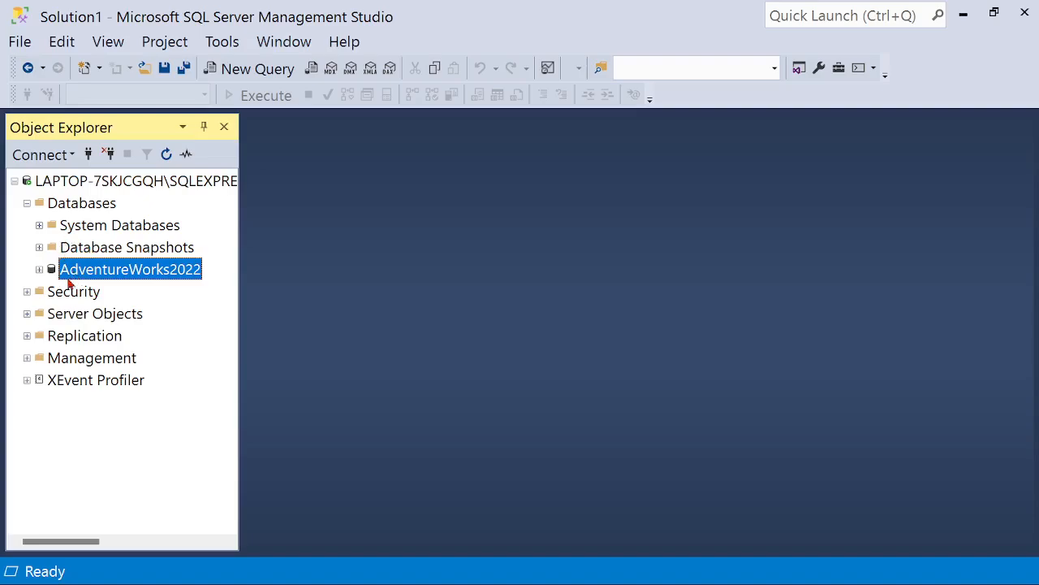
# Create a new database named GLOBAL TRADE LTD with the default owner and file settings
pyautogui.click(86, 210)
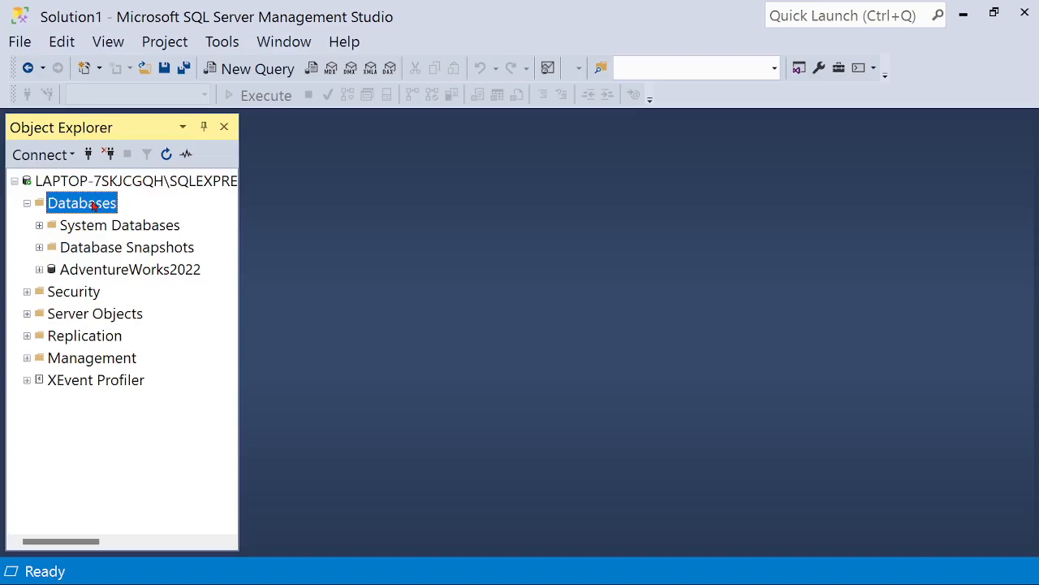
pyautogui.rightClick(94, 210)
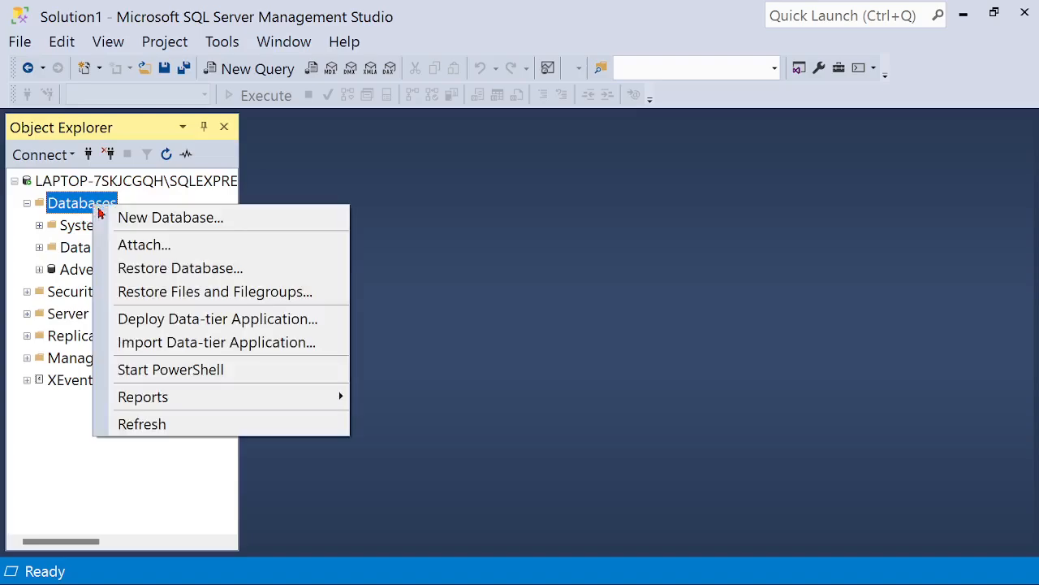
pyautogui.click(146, 221)
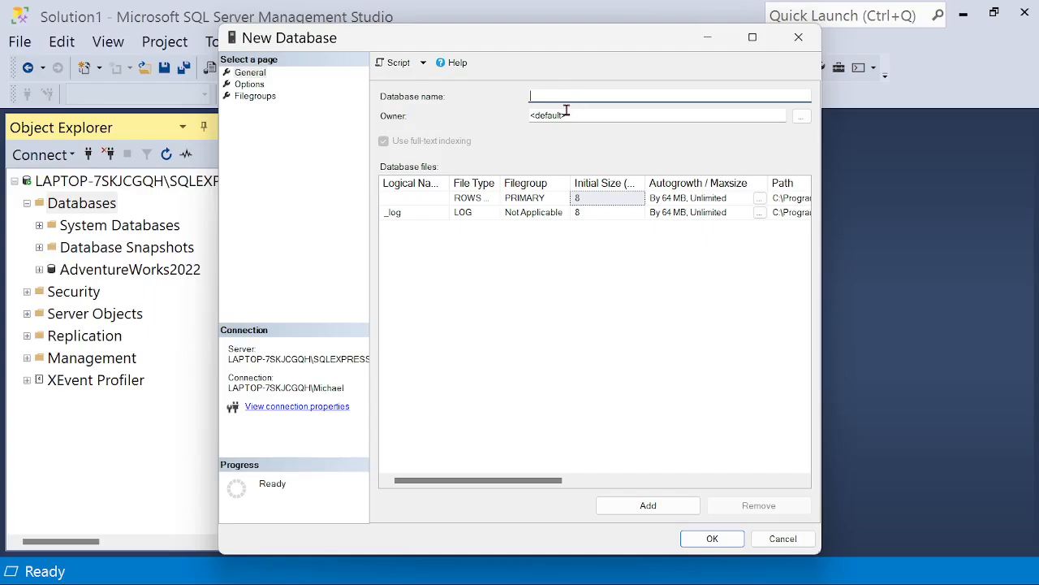
pyautogui.write('GLOBAL TRADE LTD')
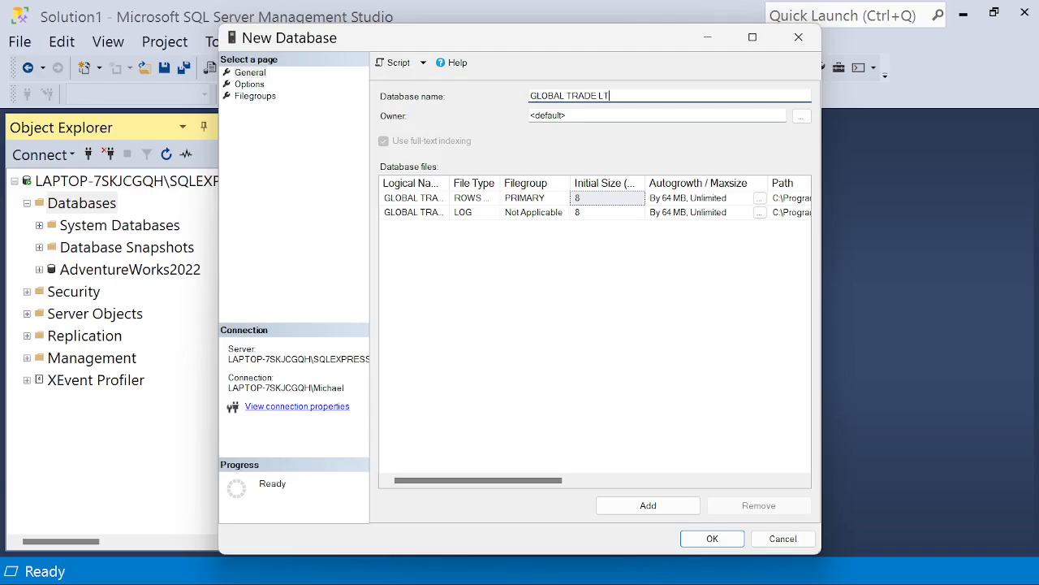
pyautogui.click(708, 539)
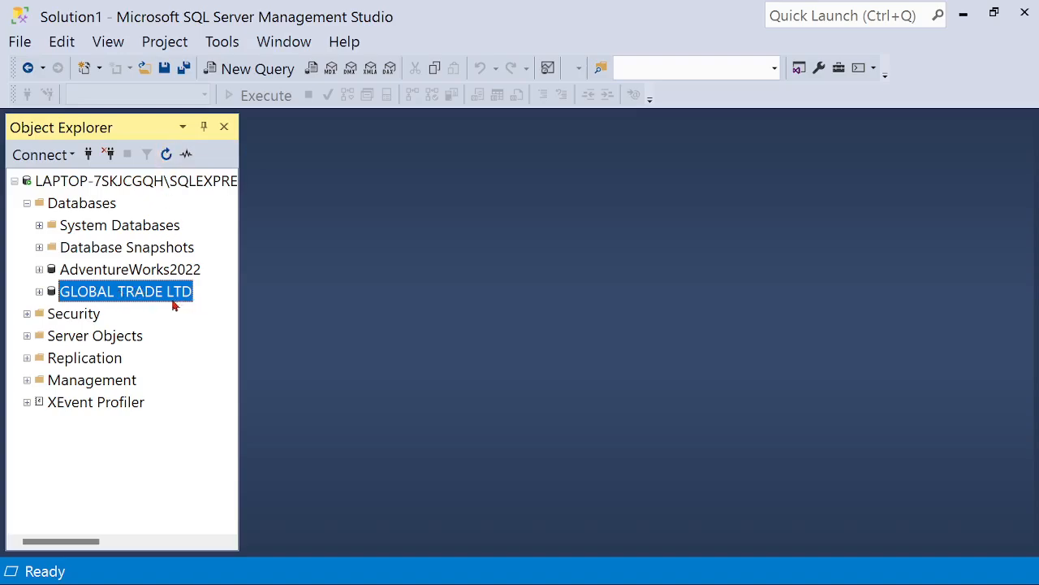
# Expand the GLOBAL TRADE LTD database, review the contents of its Tables folder, and collapse that folder
pyautogui.click(39, 291)
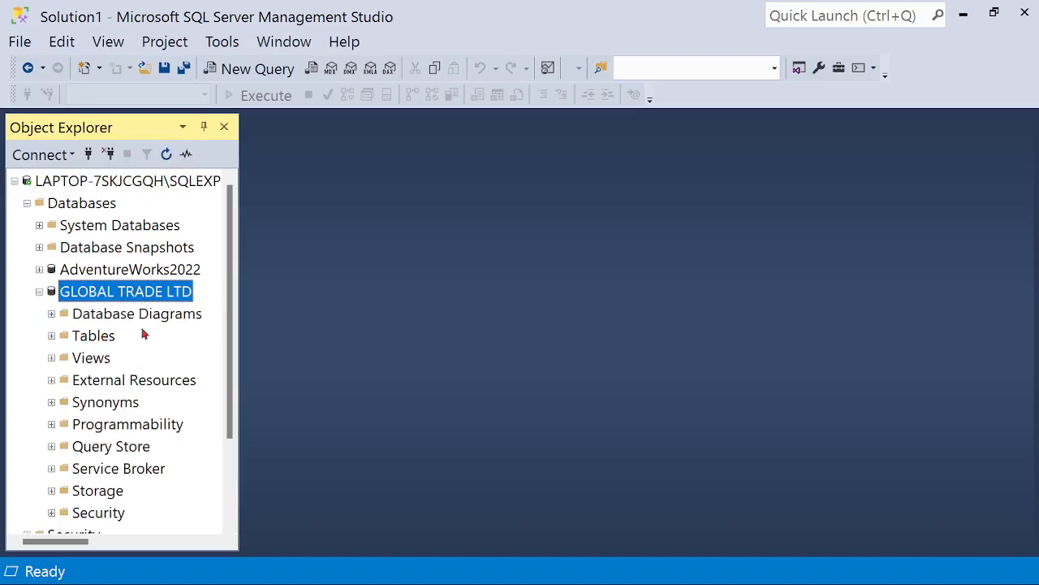
pyautogui.click(52, 337)
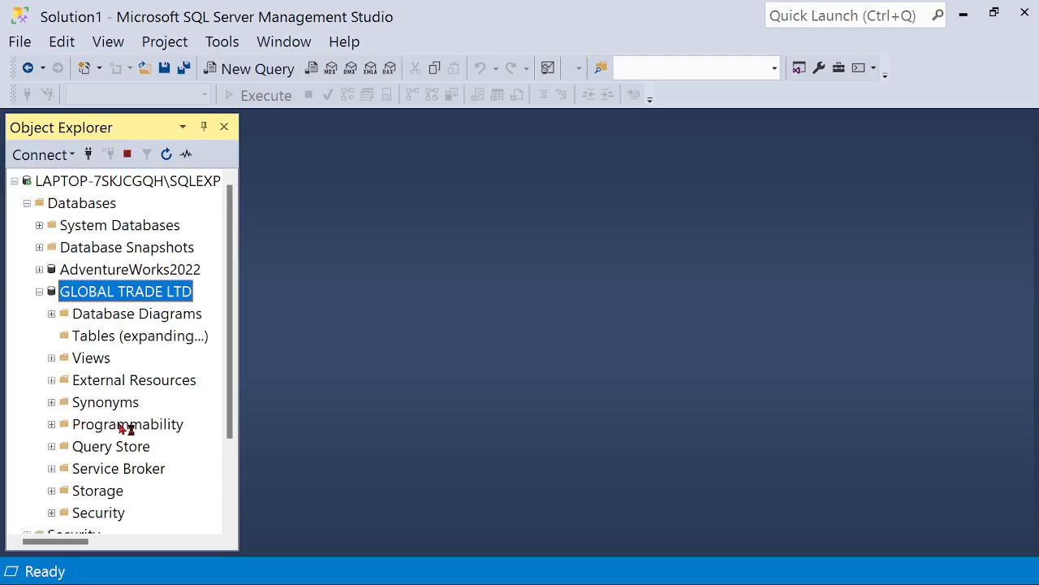
pyautogui.click(149, 358)
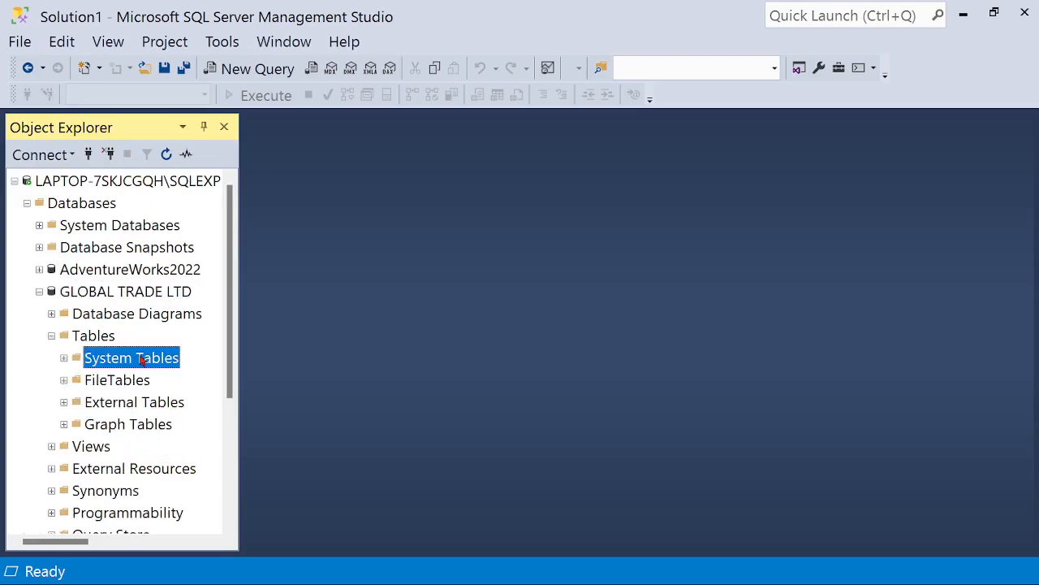
pyautogui.click(51, 335)
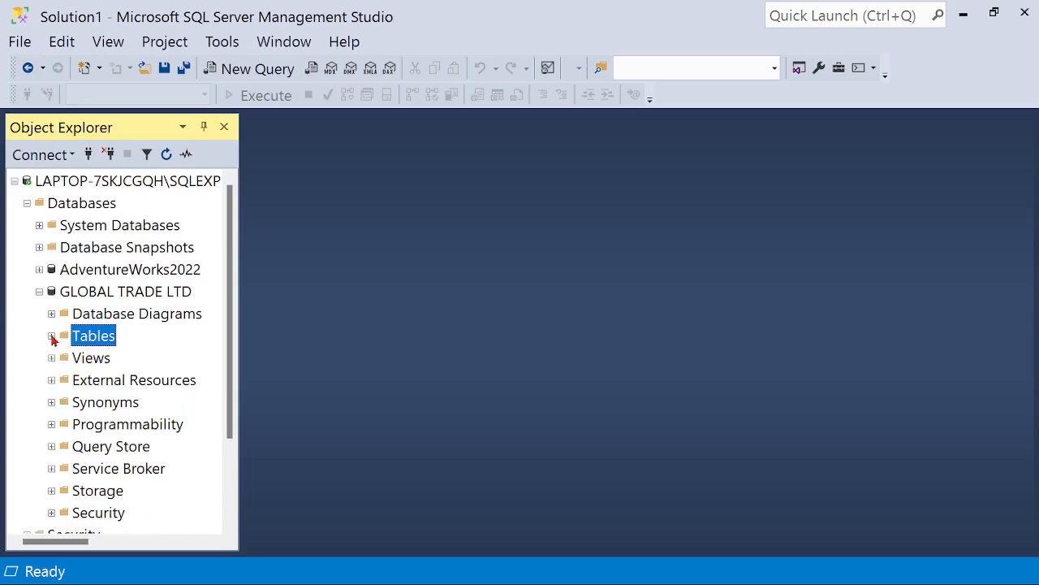
# Start designing a new regular table in the GLOBAL TRADE LTD database
pyautogui.rightClick(105, 342)
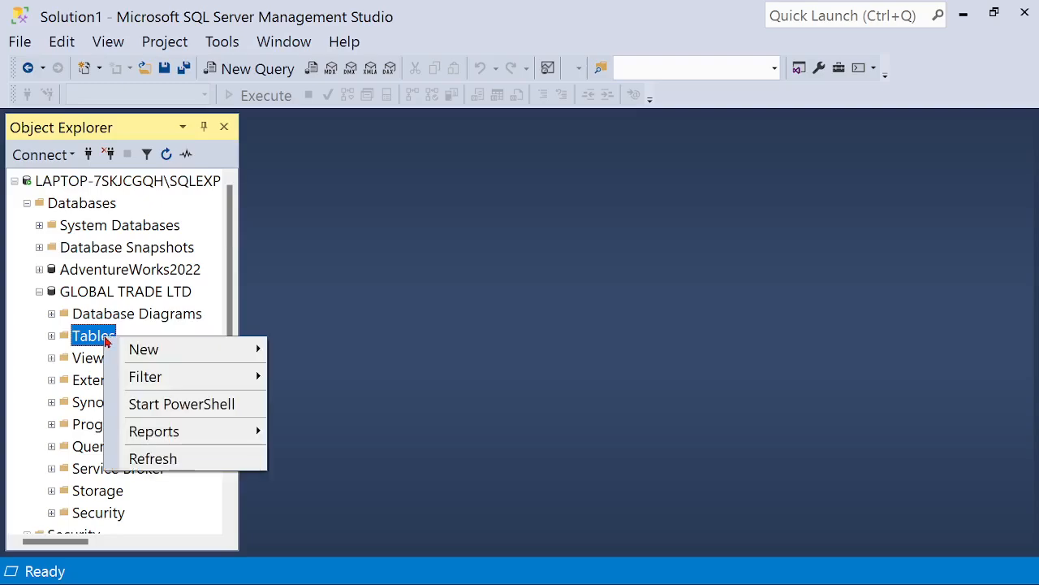
pyautogui.moveTo(121, 349)
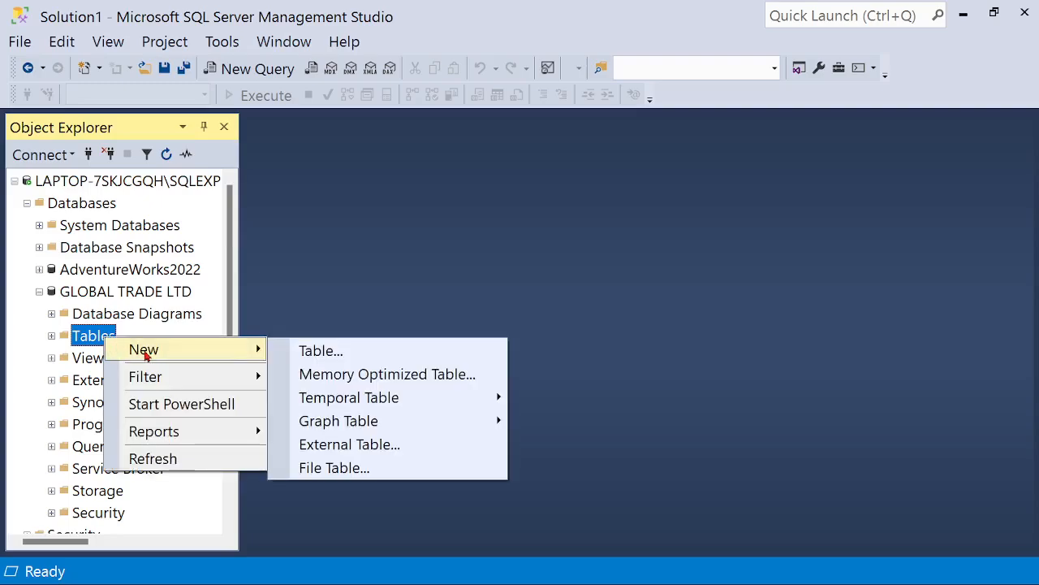
pyautogui.click(331, 353)
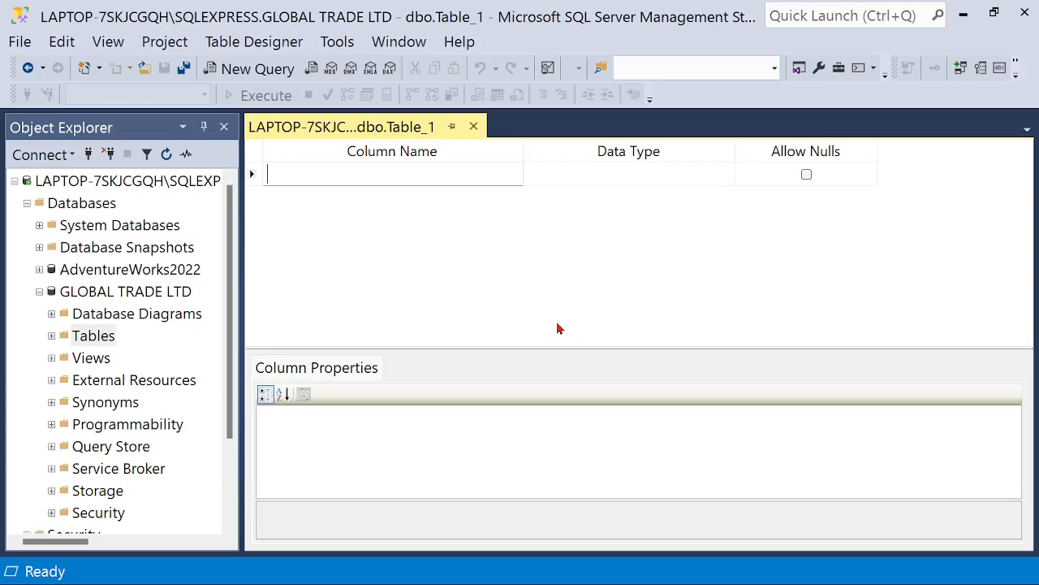
# Name the table's first column CustomerID, with only the C and the ID in capitals
pyautogui.write('CUs')
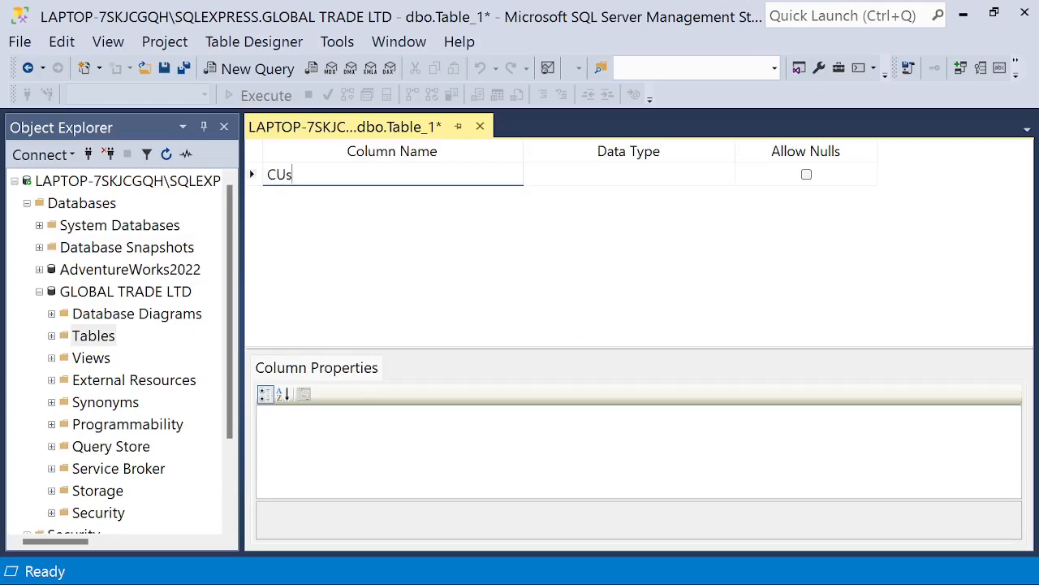
pyautogui.write('tomerID')
pyautogui.click(286, 176)
pyautogui.press('Delete')
pyautogui.write('u')
# Set the CustomerID column's data type to nchar(10) and disallow nulls for it
pyautogui.click(671, 176)
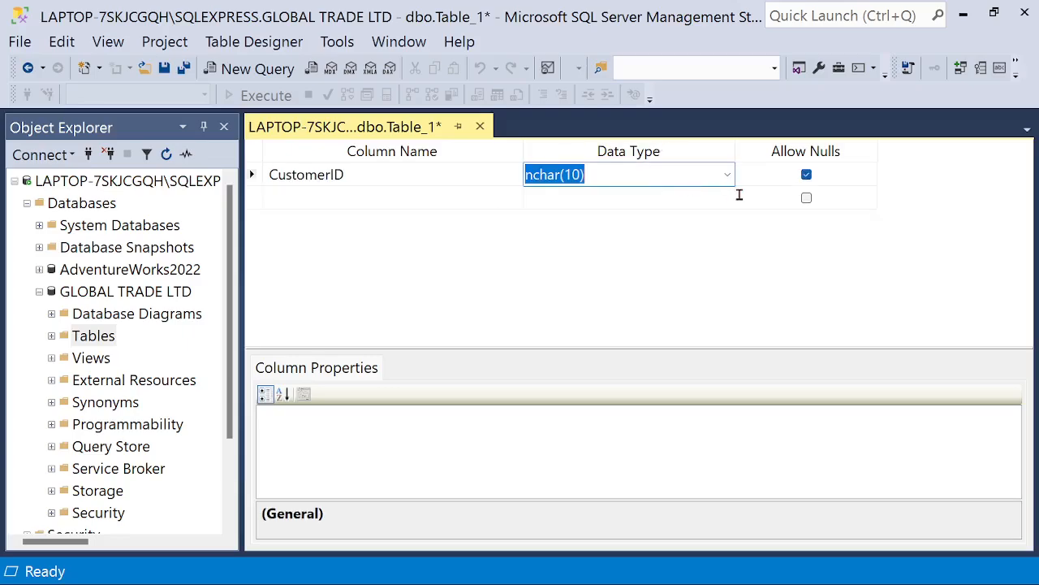
pyautogui.click(727, 176)
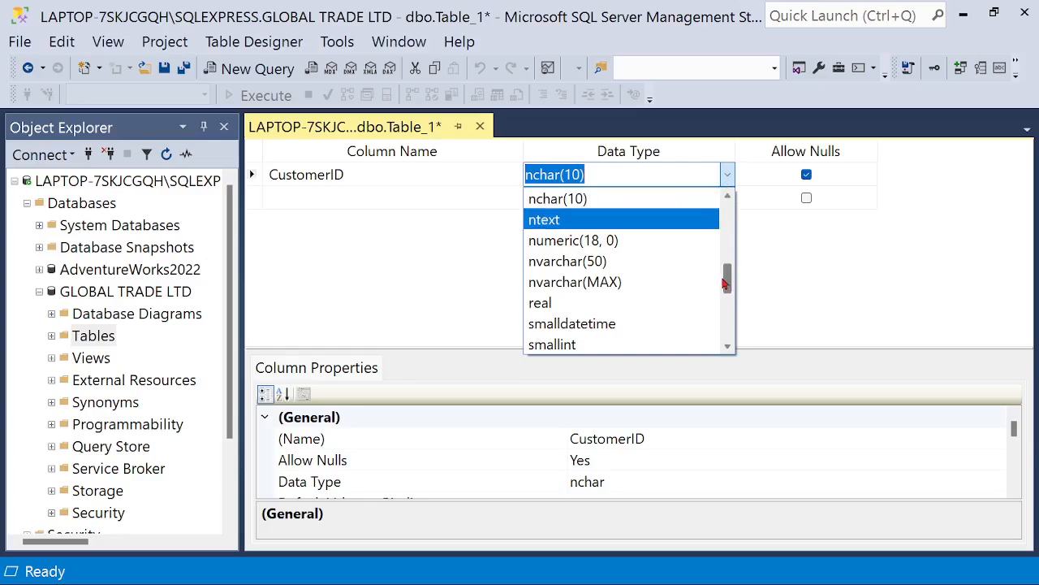
pyautogui.moveTo(727, 280)
pyautogui.mouseDown()
pyautogui.moveTo(728, 216)
pyautogui.moveTo(731, 274)
pyautogui.mouseUp()
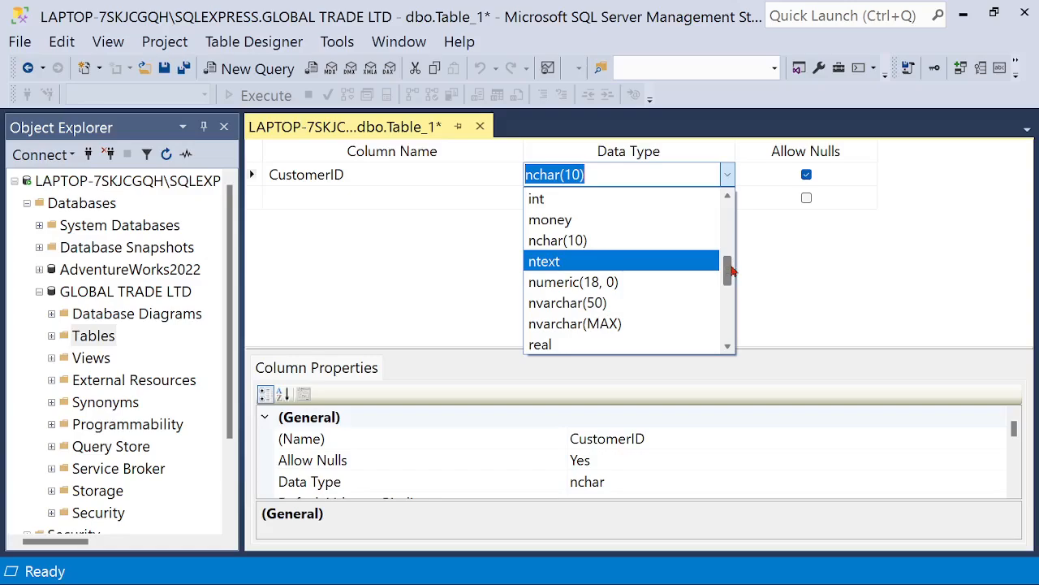
pyautogui.click(586, 240)
pyautogui.click(334, 199)
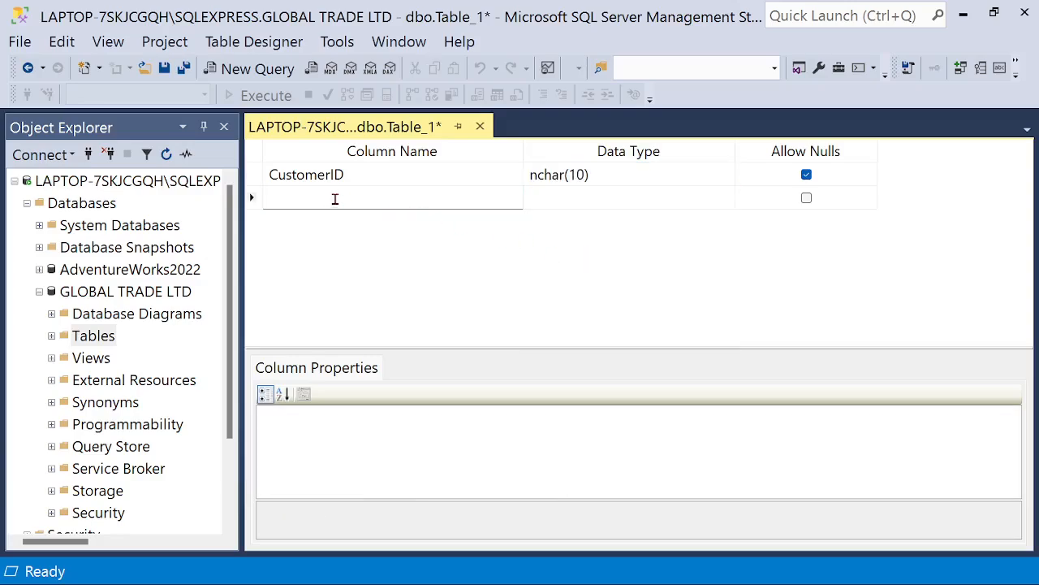
pyautogui.click(806, 175)
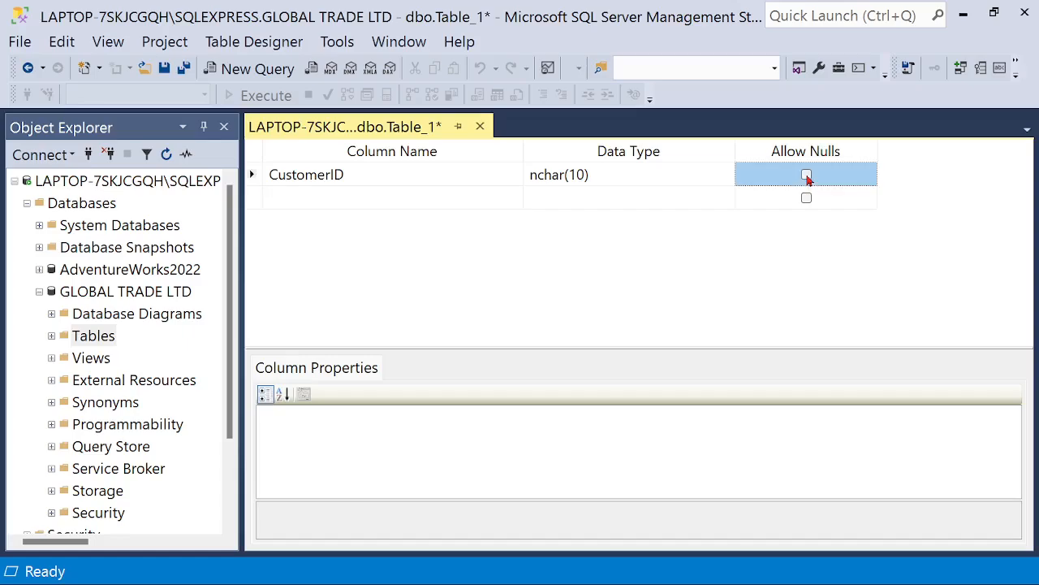
# Add a second column named CustomerName, written without a space
pyautogui.click(325, 204)
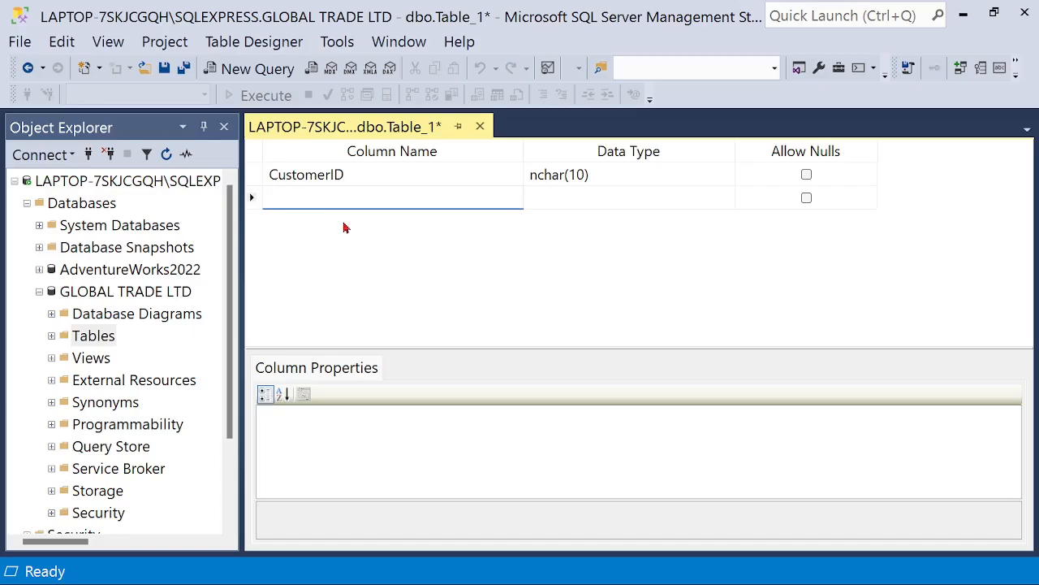
pyautogui.write('CUstomer Name')
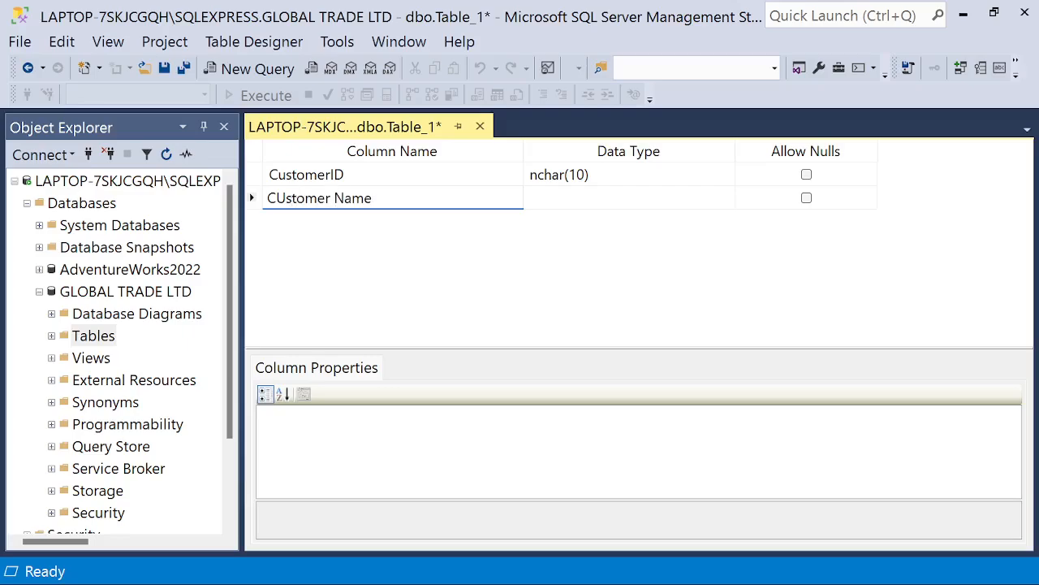
pyautogui.click(282, 198)
pyautogui.press('BackSpace')
pyautogui.write('u')
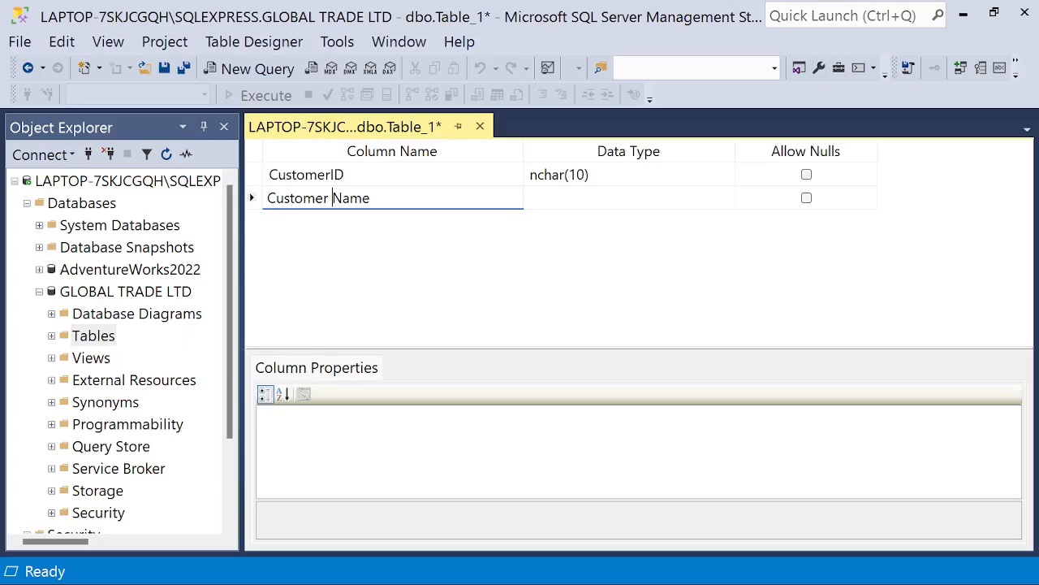
pyautogui.press('BackSpace')
# Set the CustomerName column's data type to nvarchar(50) and disallow nulls for it
pyautogui.click(582, 202)
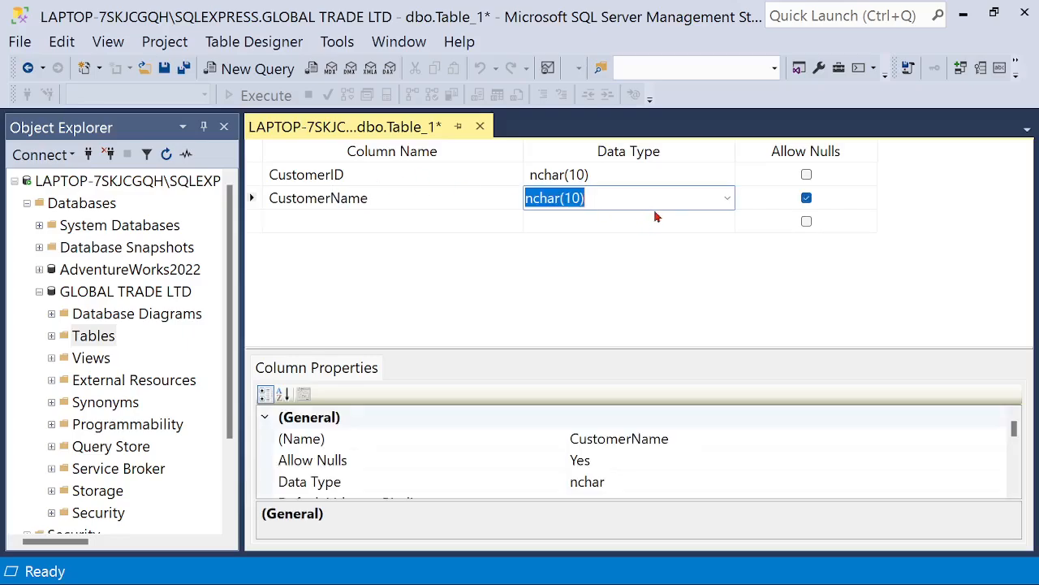
pyautogui.click(727, 202)
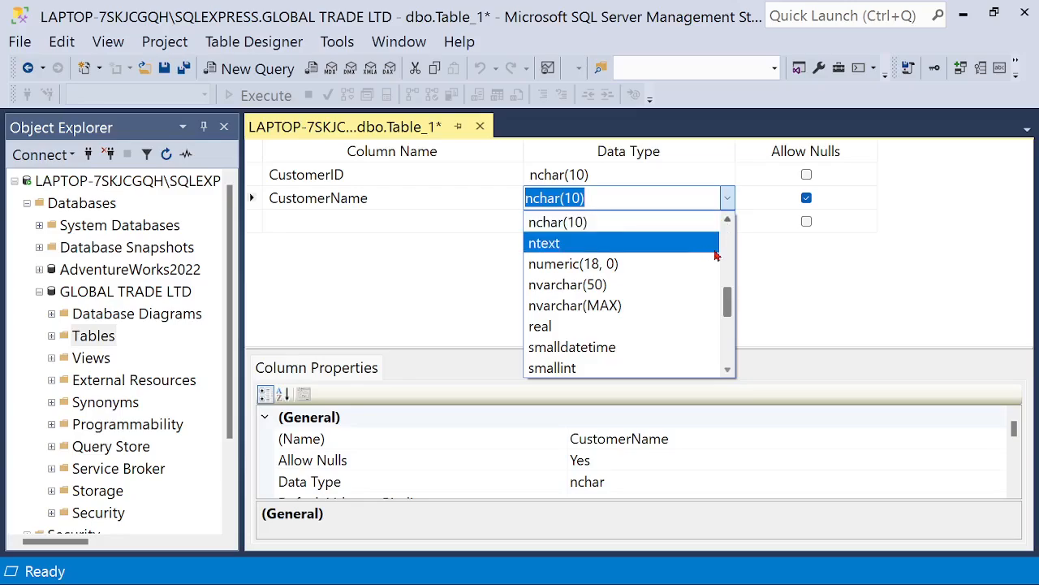
pyautogui.click(638, 285)
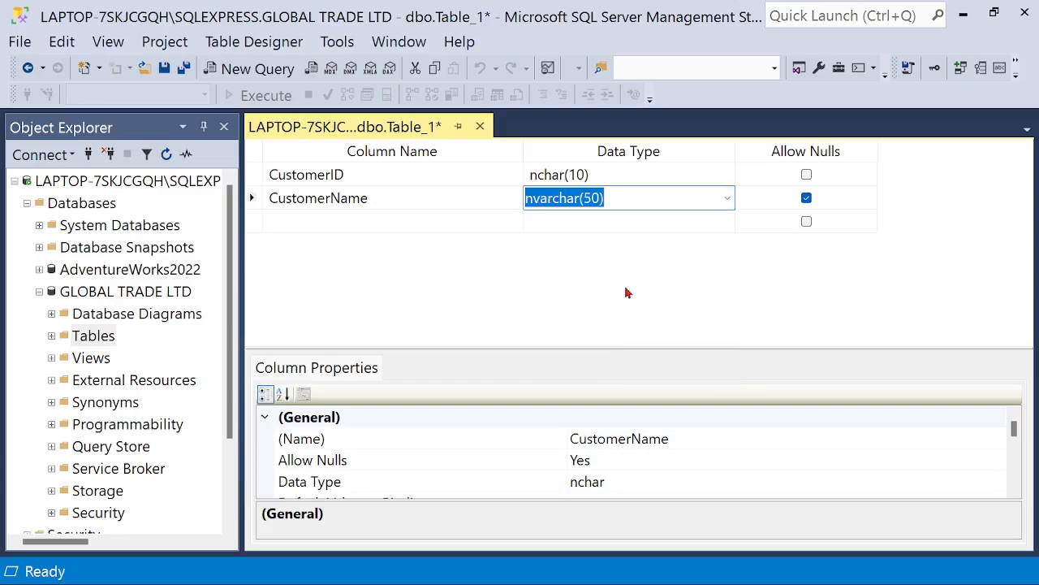
pyautogui.click(807, 198)
# Add a third column named CustomerOccupation with the data type nvarchar(50)
pyautogui.click(367, 222)
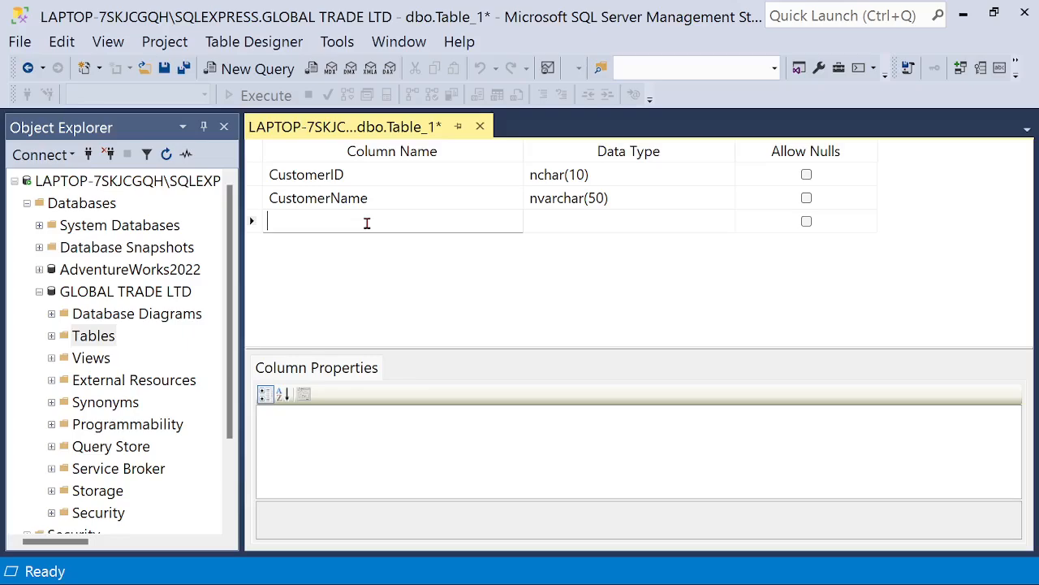
pyautogui.write('Occupation')
pyautogui.click(270, 221)
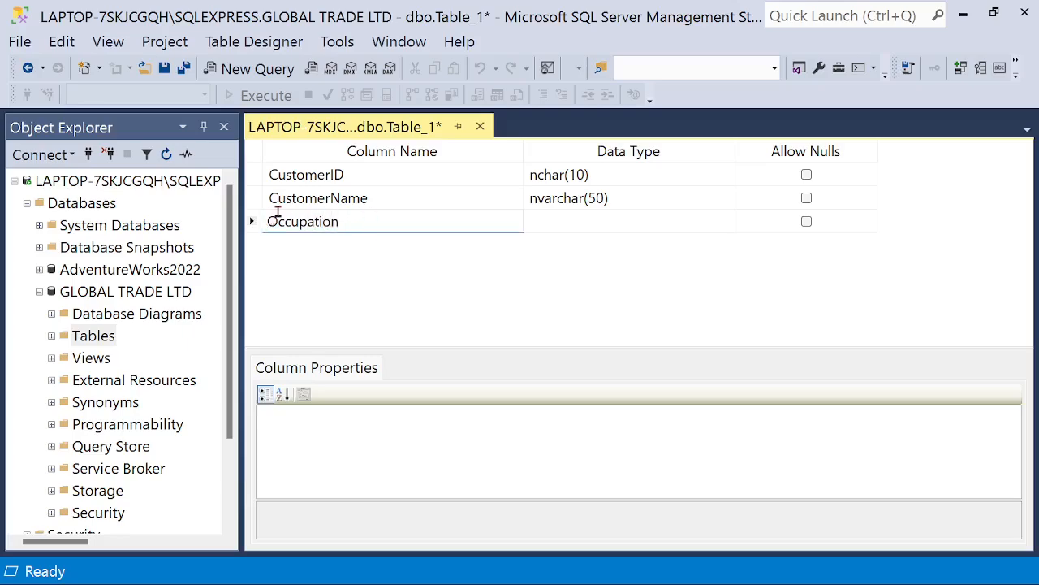
pyautogui.write('Customer')
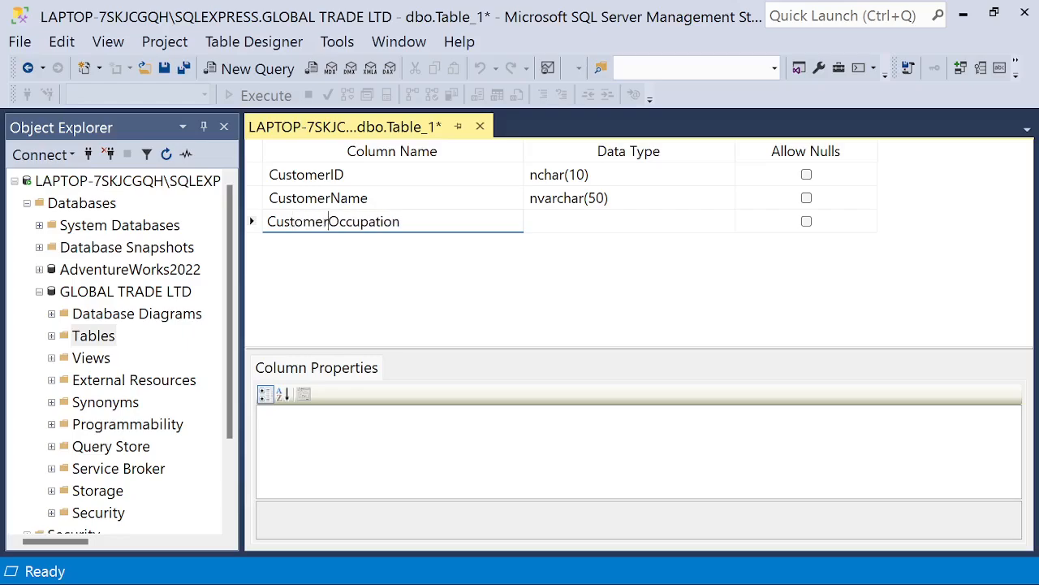
pyautogui.click(564, 230)
pyautogui.click(727, 222)
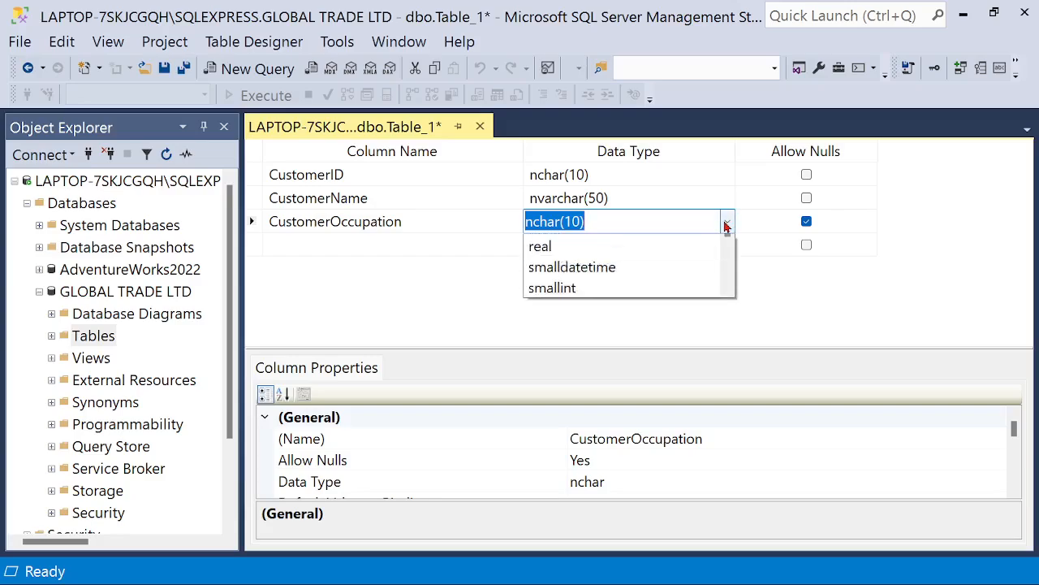
pyautogui.click(655, 316)
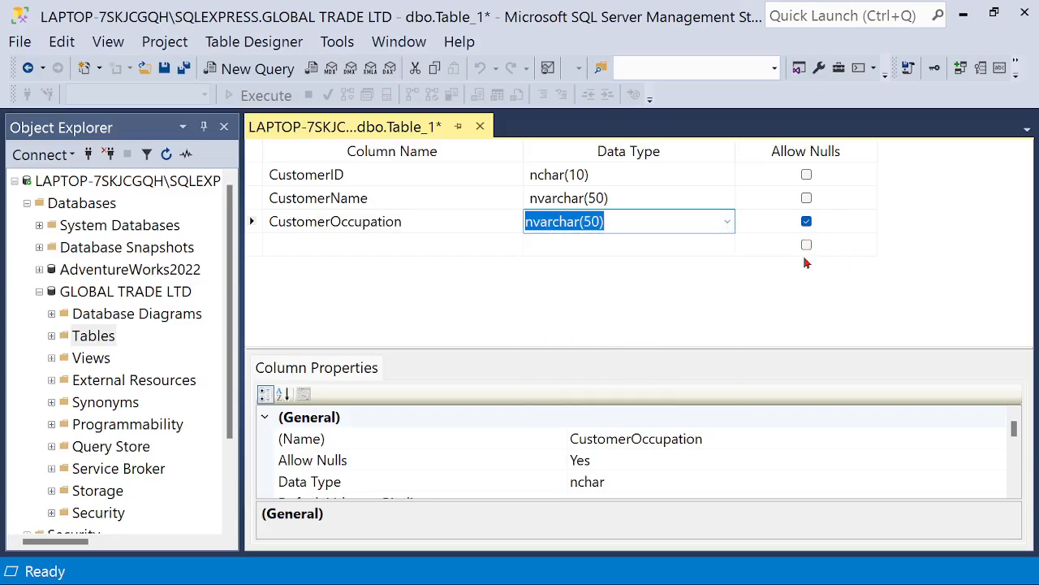
# Add a fourth column named ContactPhone below CustomerOccupation, keeping the default data type
pyautogui.click(355, 246)
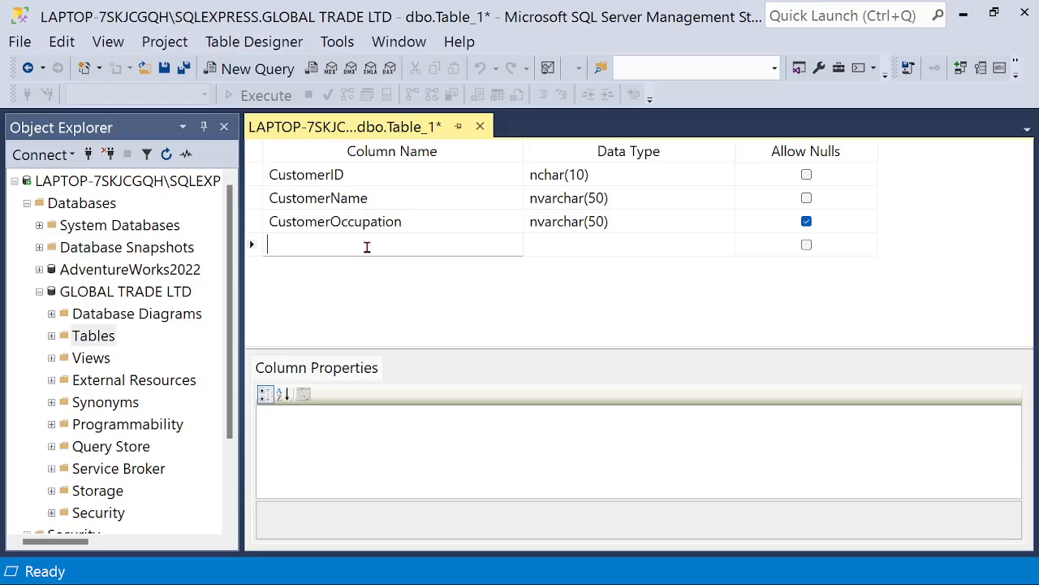
pyautogui.write('ContactPhone')
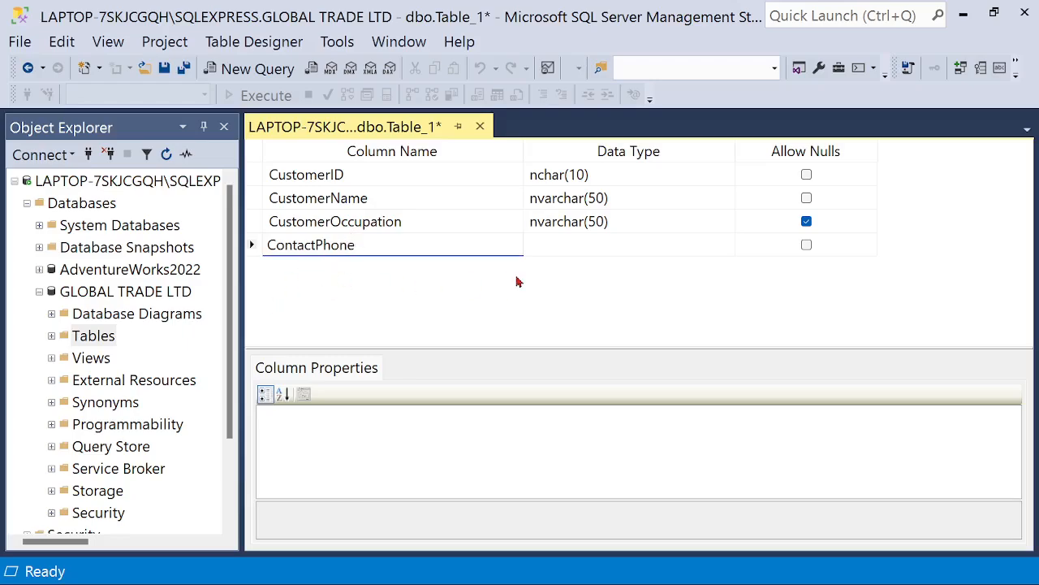
pyautogui.click(573, 251)
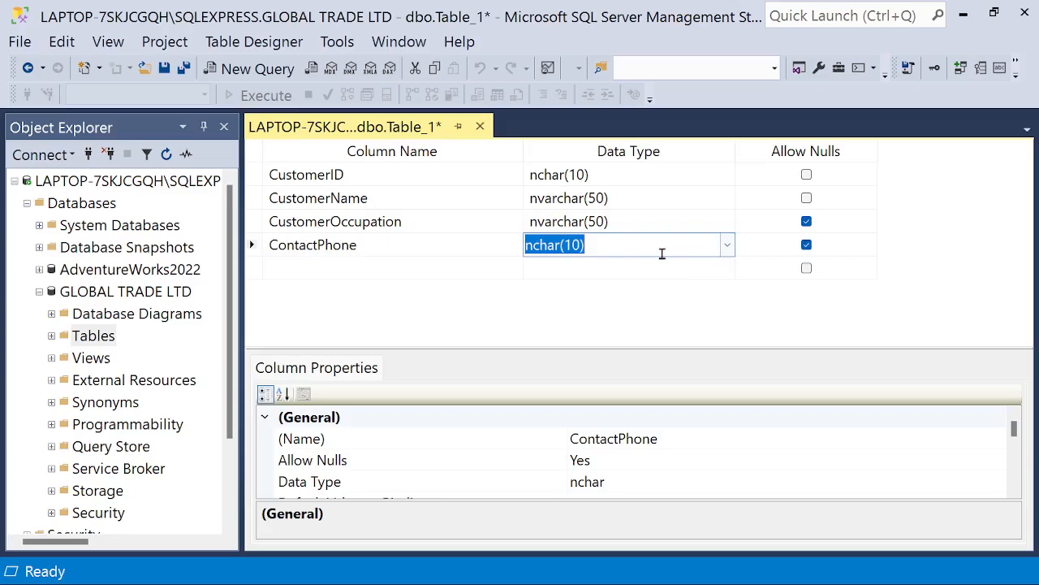
# Add a ContactEmail column below ContactPhone with the data type nvarchar(50)
pyautogui.click(369, 268)
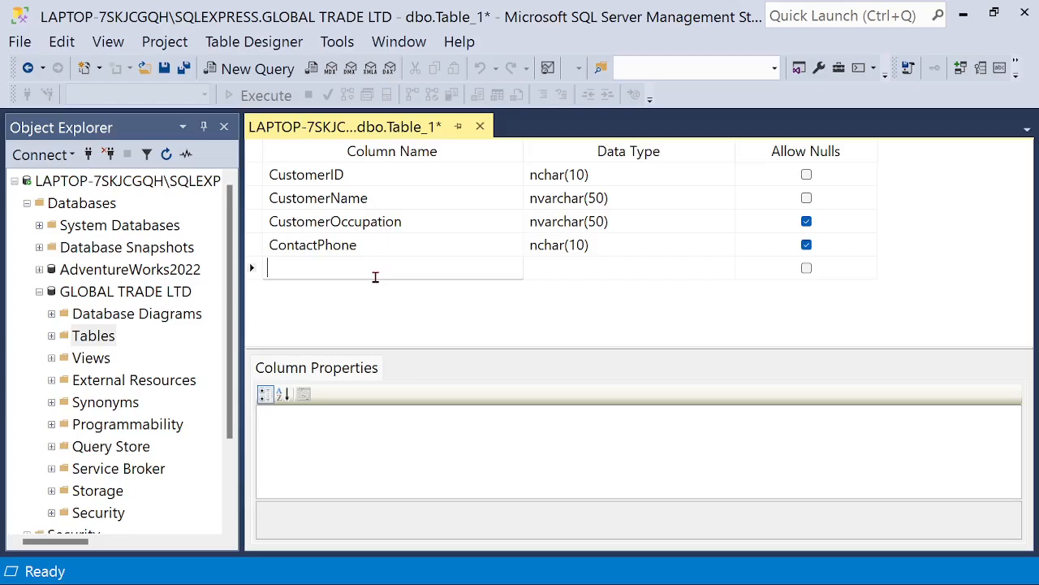
pyautogui.write('COntactEmai')
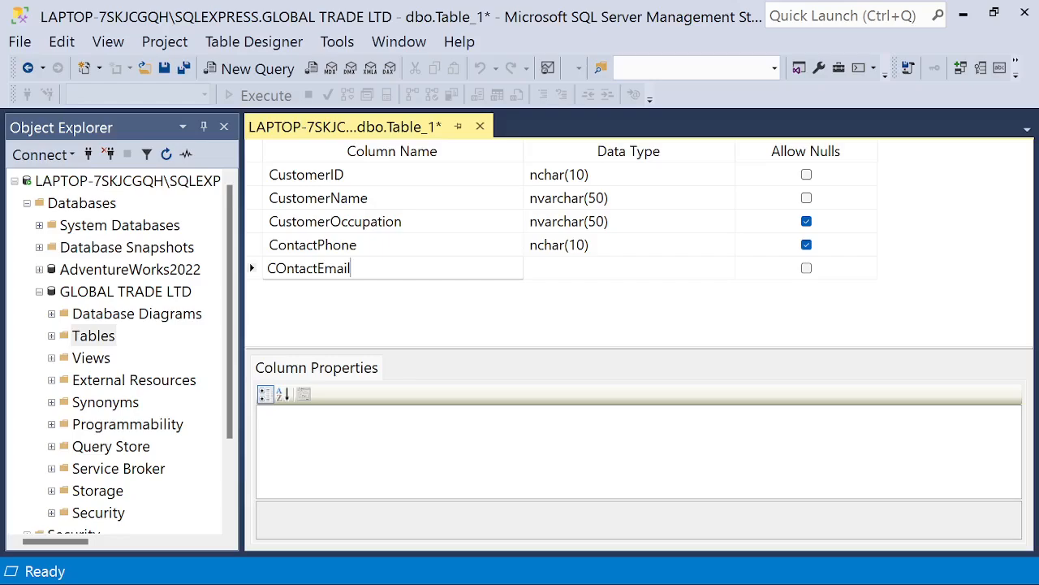
pyautogui.write('l')
pyautogui.press('Left')
pyautogui.press('BackSpace')
pyautogui.write('o')
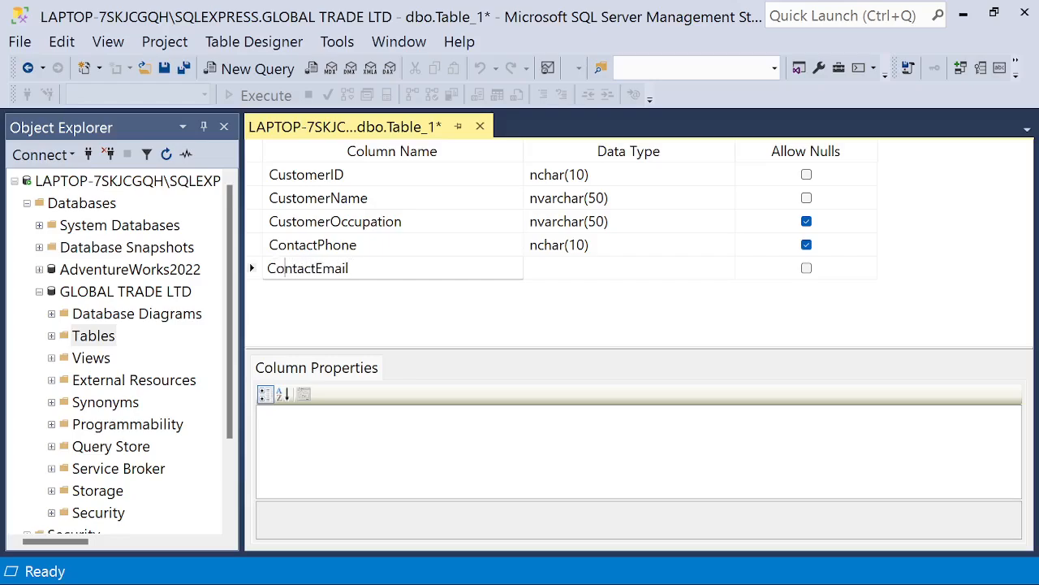
pyautogui.click(585, 269)
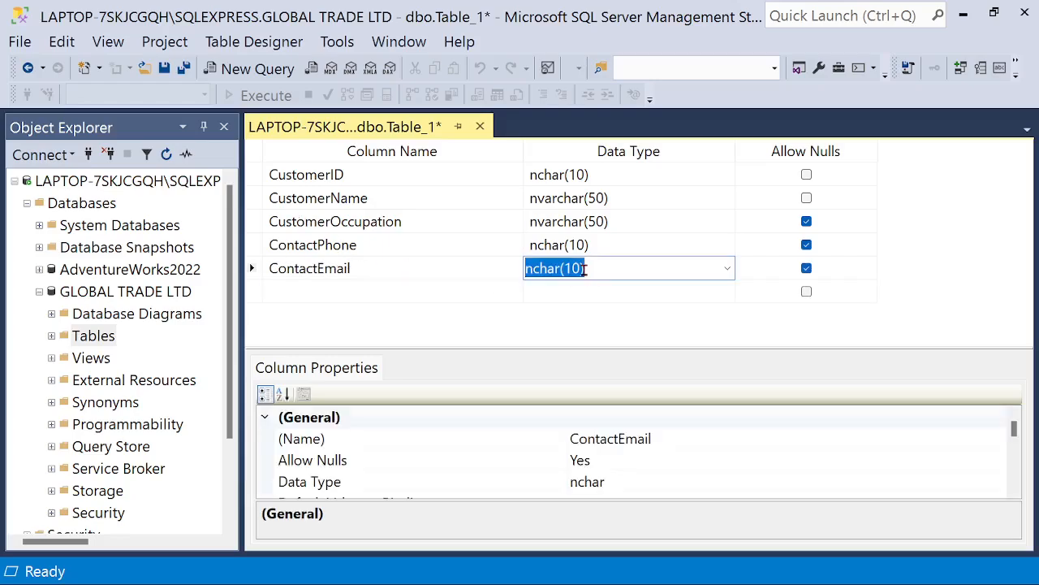
pyautogui.click(727, 269)
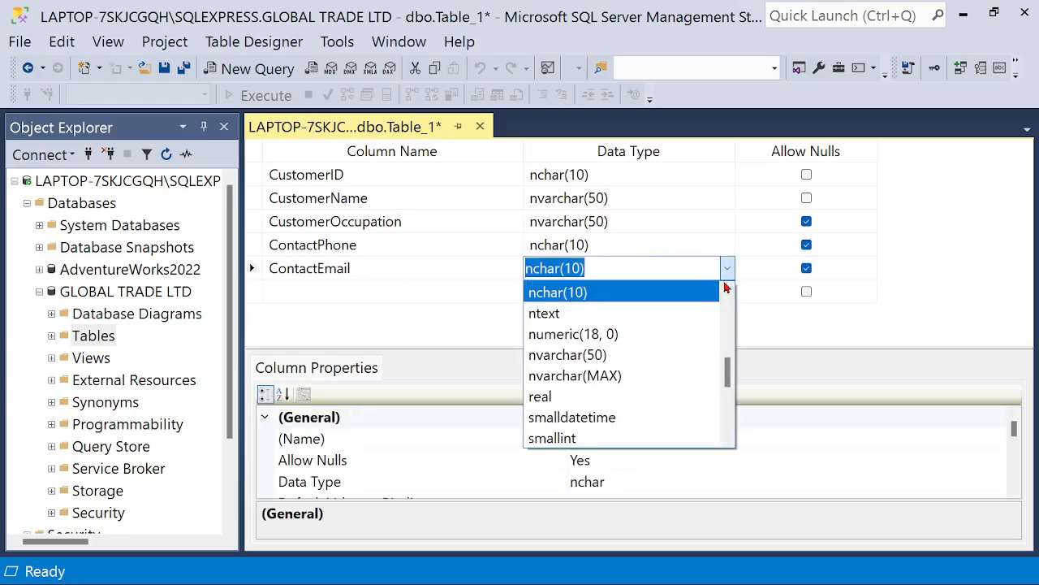
pyautogui.click(672, 364)
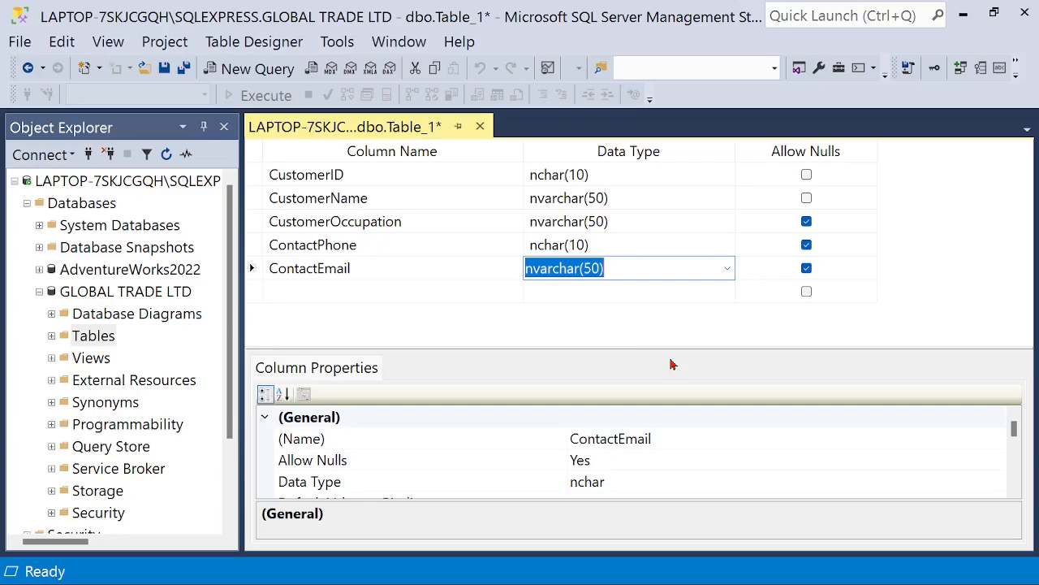
# Set the ContactPhone column's data type to numeric(18, 0)
pyautogui.click(566, 252)
pyautogui.click(727, 245)
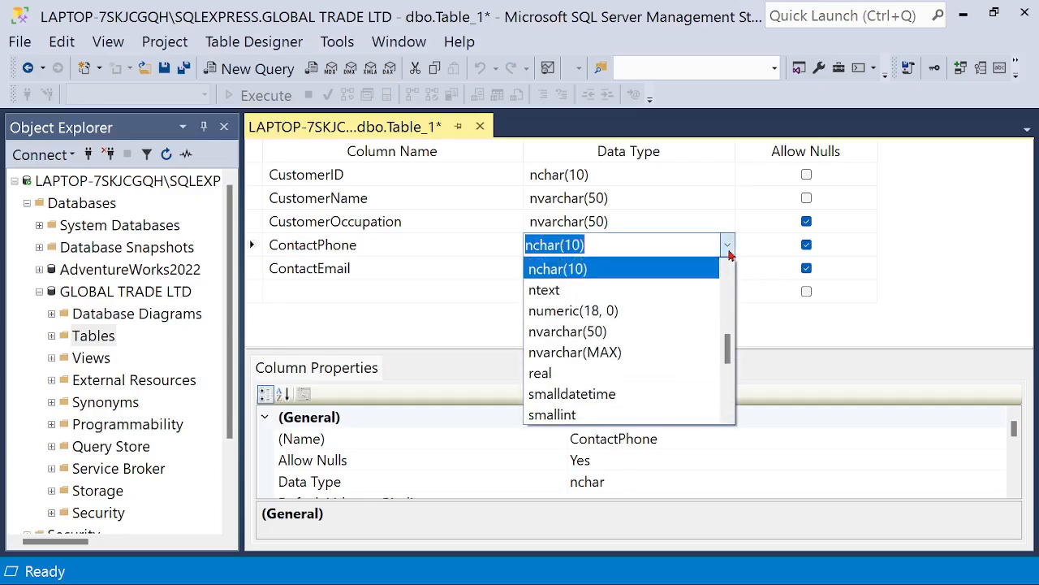
pyautogui.click(695, 310)
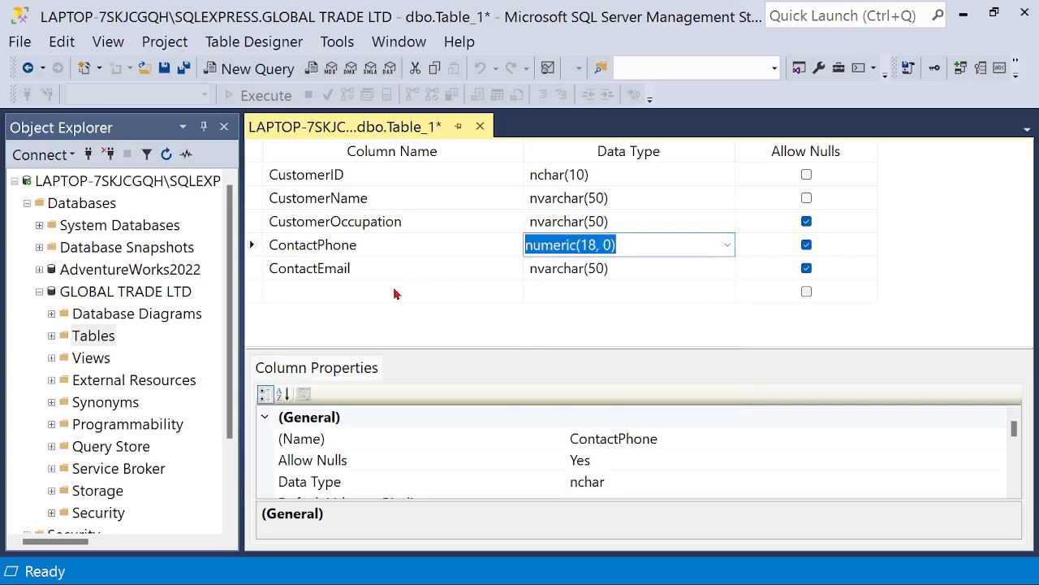
# Add an Address column below ContactEmail with the data type nvarchar(50)
pyautogui.click(362, 290)
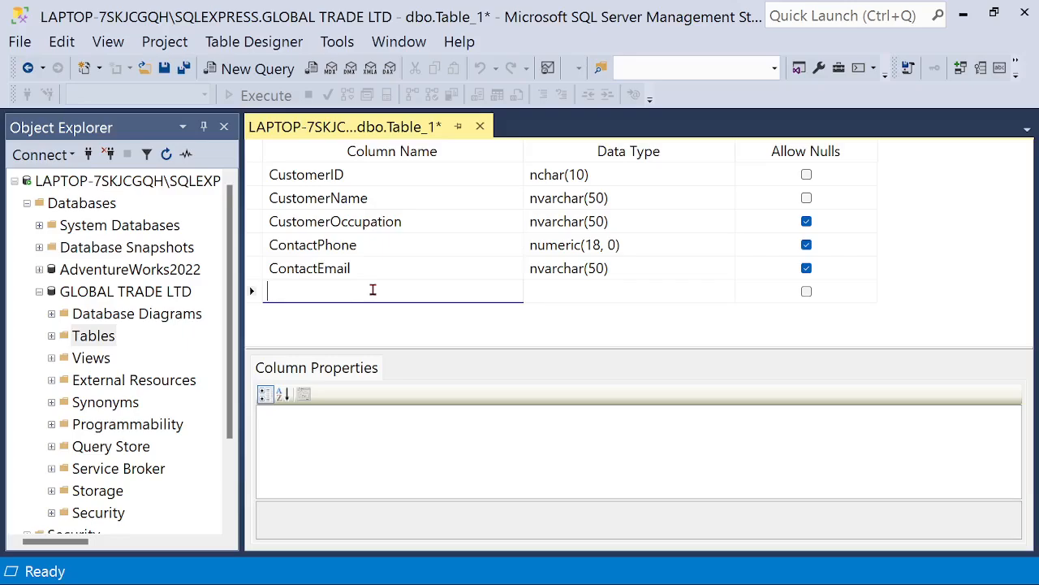
pyautogui.write('Address')
pyautogui.click(568, 294)
pyautogui.click(732, 291)
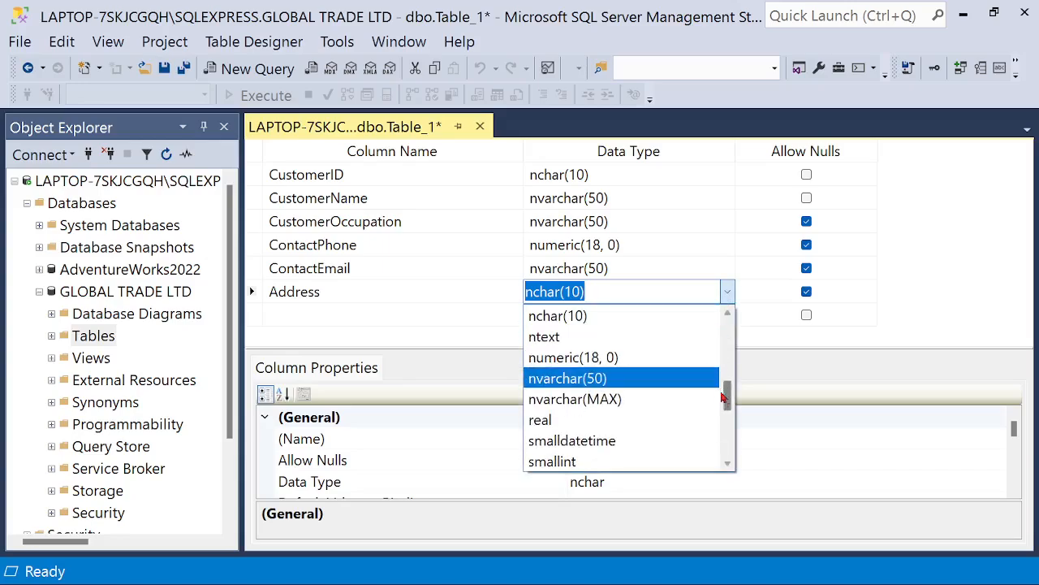
pyautogui.click(638, 384)
# Add a column named CIty below Address with the data type nvarchar(50)
pyautogui.click(366, 314)
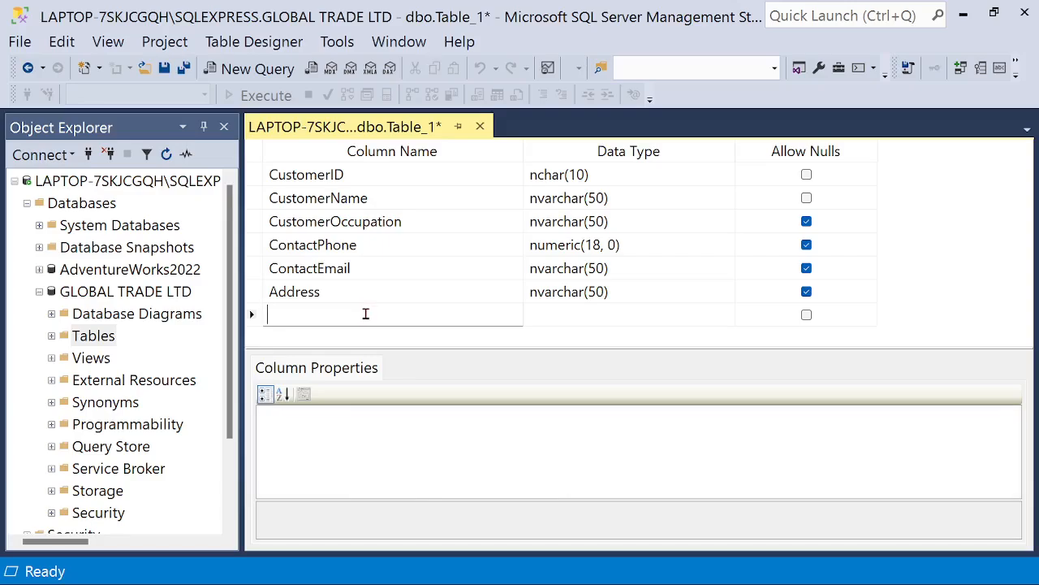
pyautogui.write('CIty')
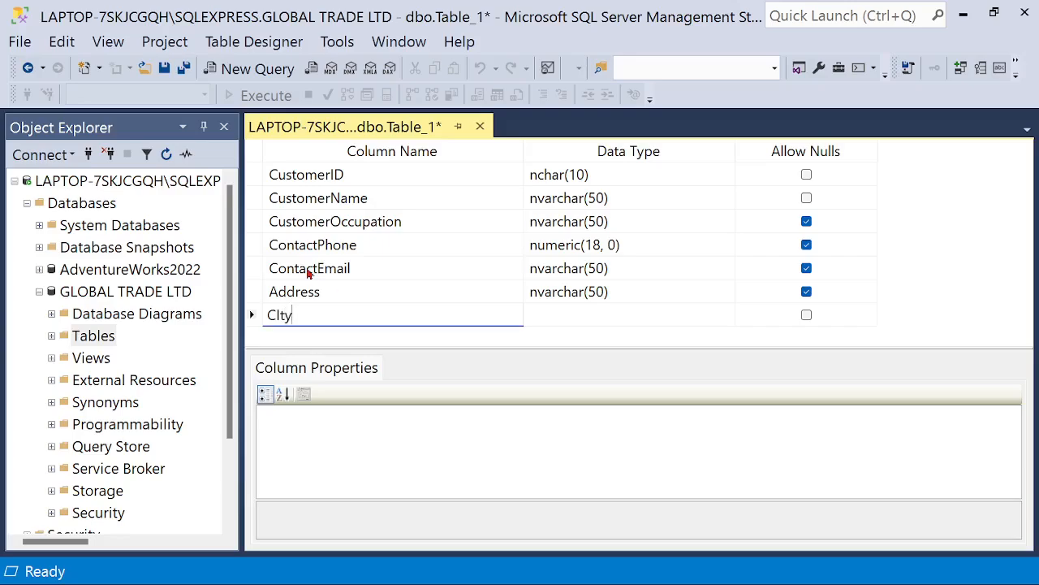
pyautogui.click(601, 315)
pyautogui.click(728, 315)
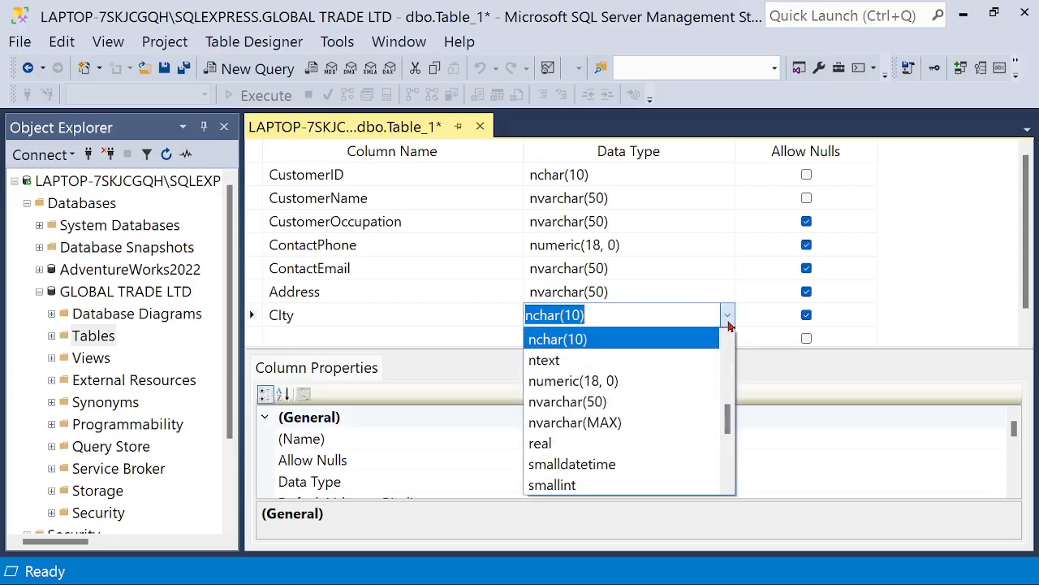
pyautogui.click(645, 402)
# Add a Country column below the city column with the data type nvarchar(50)
pyautogui.click(341, 333)
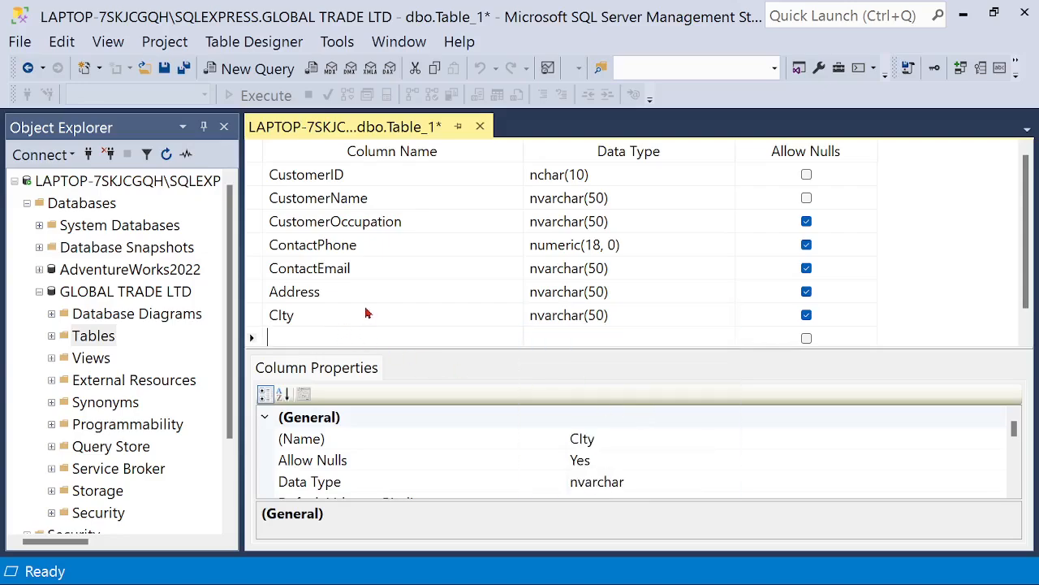
pyautogui.write('C')
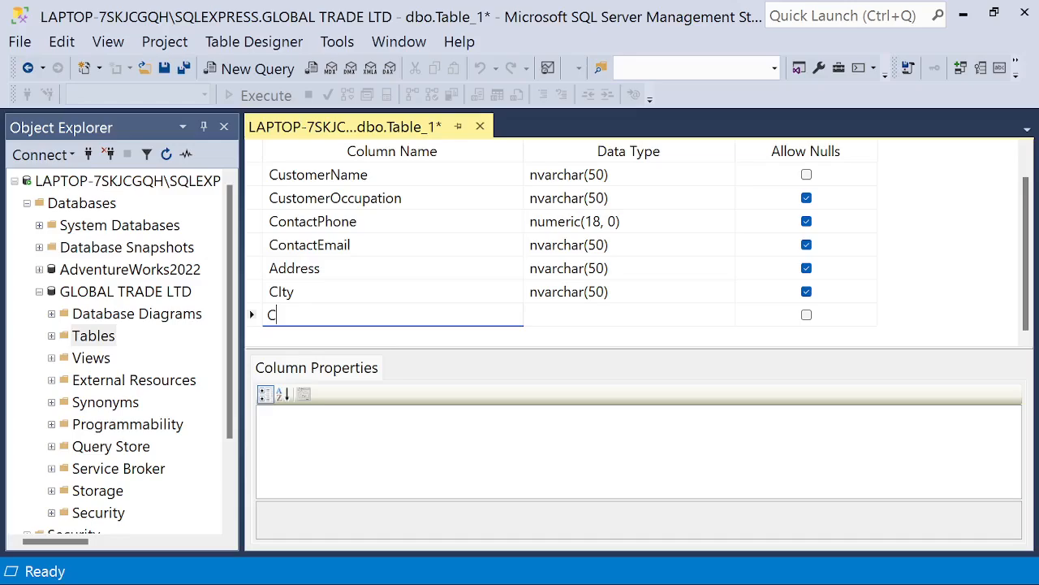
pyautogui.write('ountry')
pyautogui.click(631, 318)
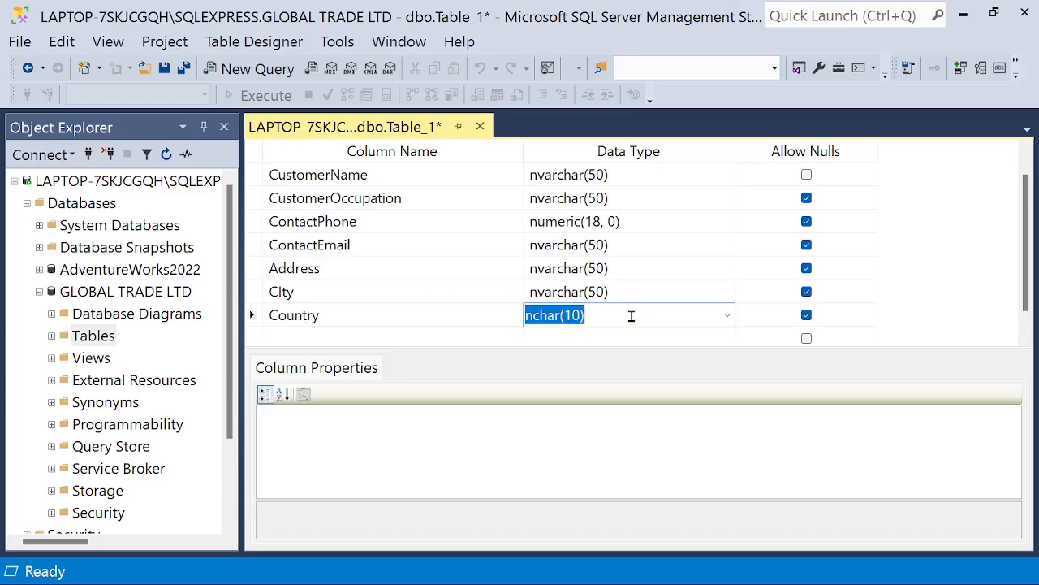
pyautogui.click(722, 319)
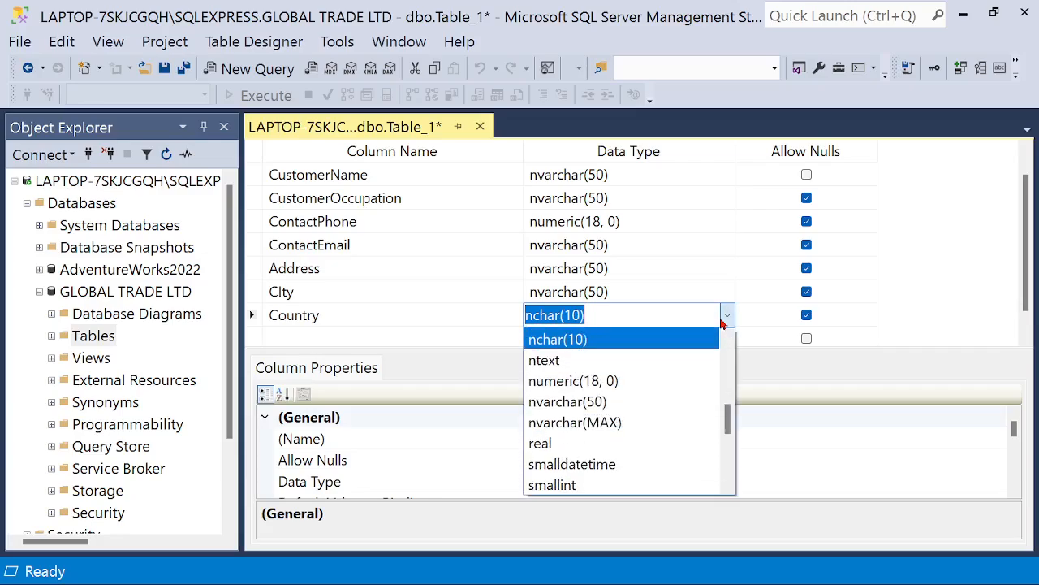
pyautogui.click(684, 403)
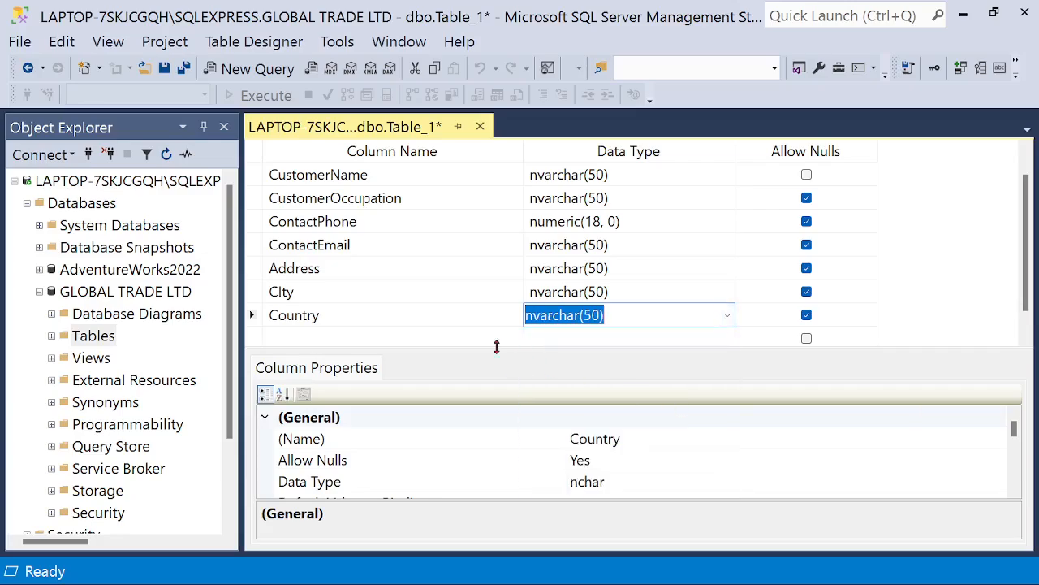
# Add a ServedBy column below Country with the data type nvarchar(50)
pyautogui.click(324, 338)
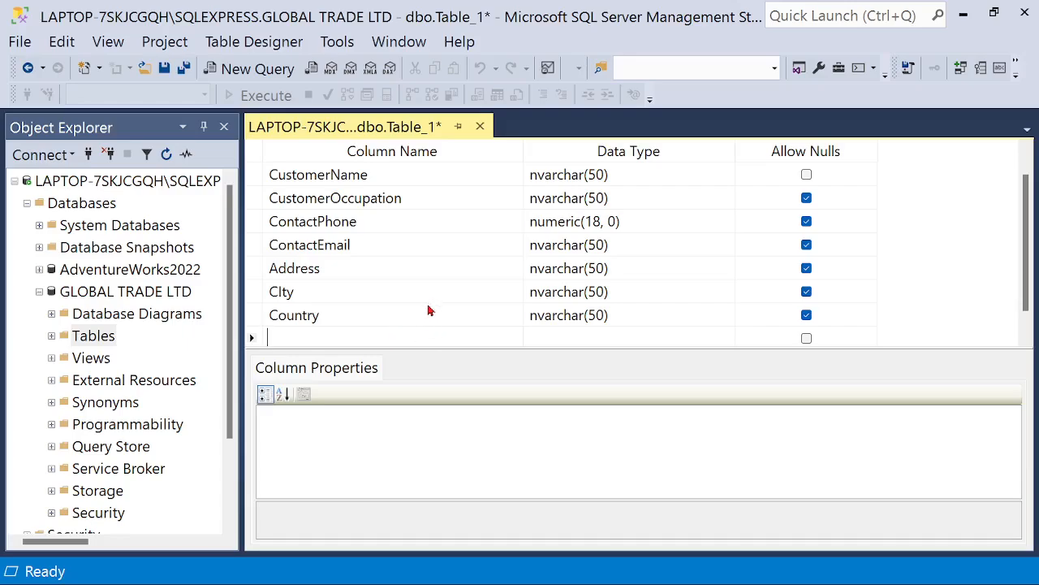
pyautogui.write('ServedBy')
pyautogui.click(578, 338)
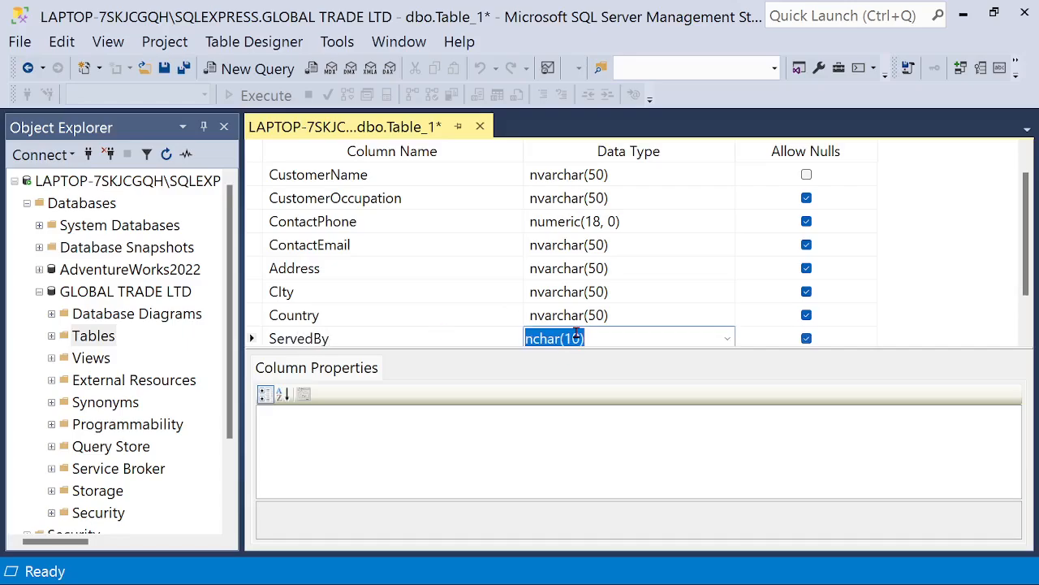
pyautogui.click(727, 339)
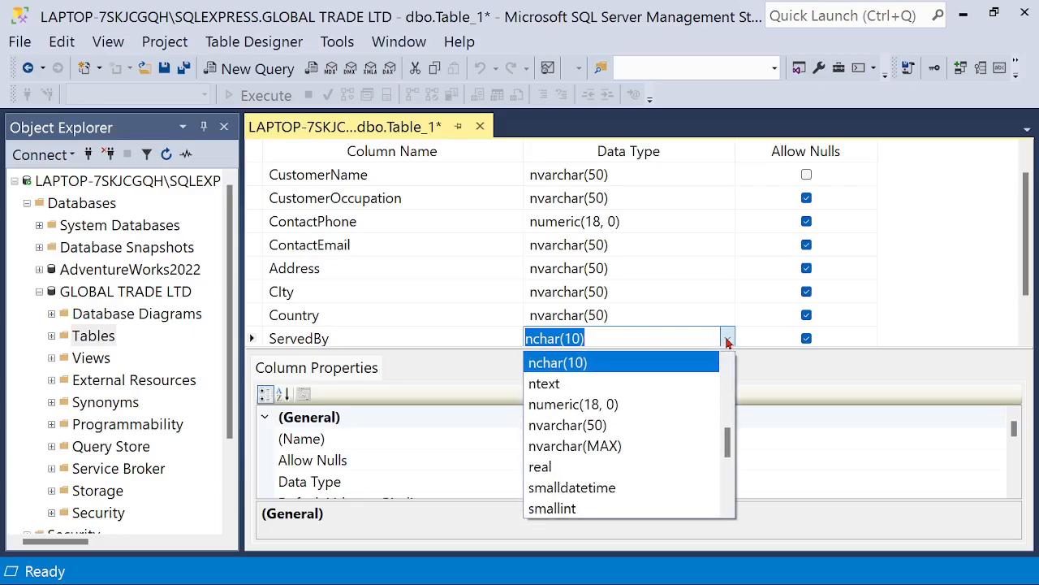
pyautogui.click(637, 425)
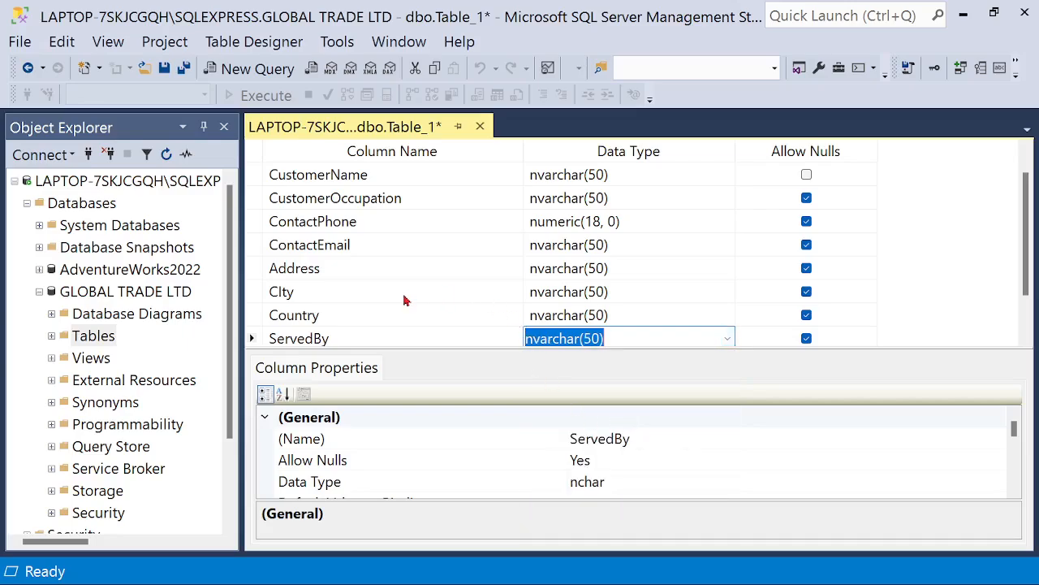
# Add a Notes column below ServedBy with the data type nvarchar(MAX)
pyautogui.scroll(-1, 407, 290)
pyautogui.click(317, 321)
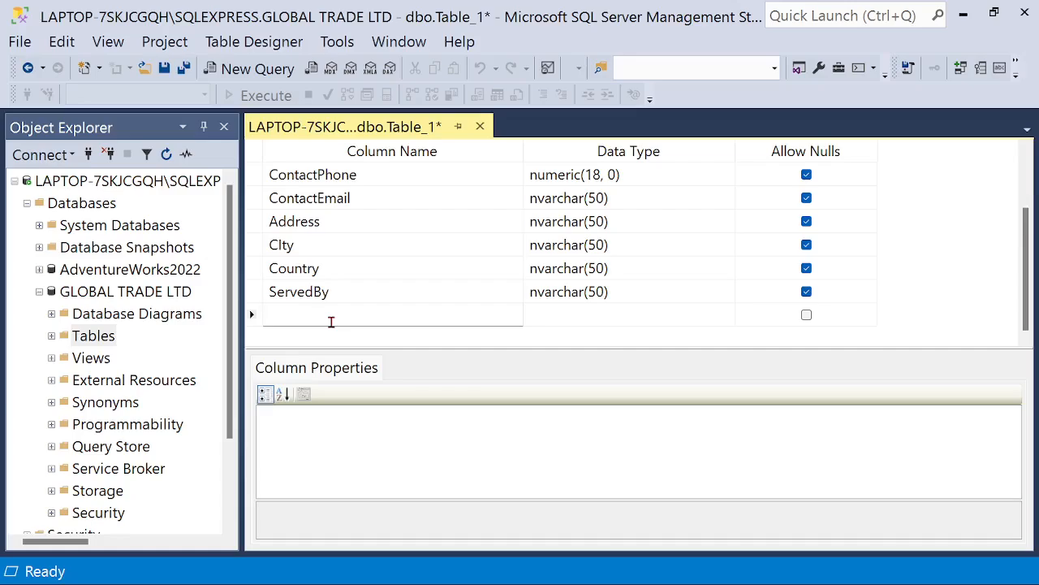
pyautogui.write('Notes')
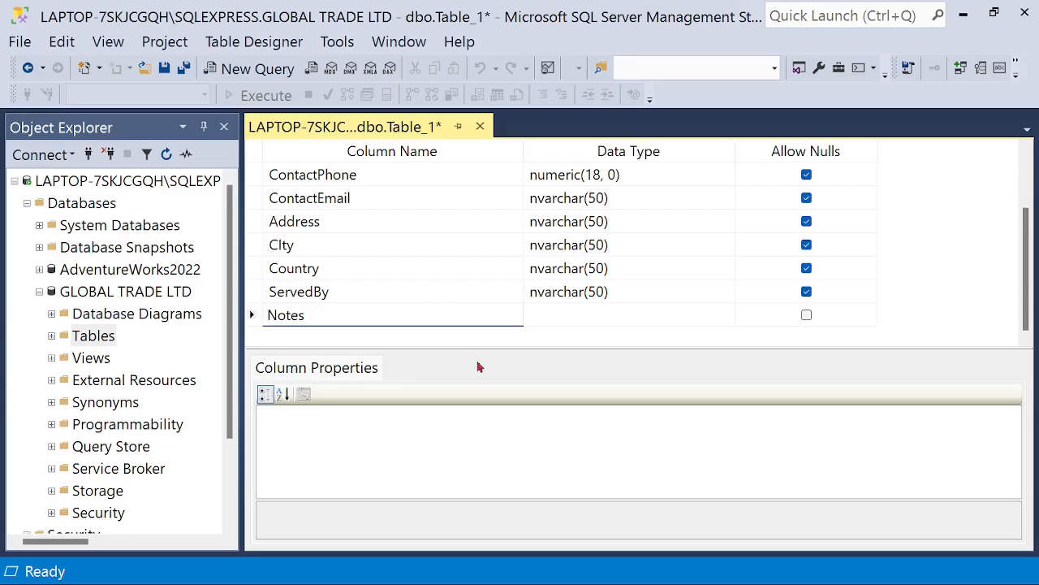
pyautogui.click(560, 319)
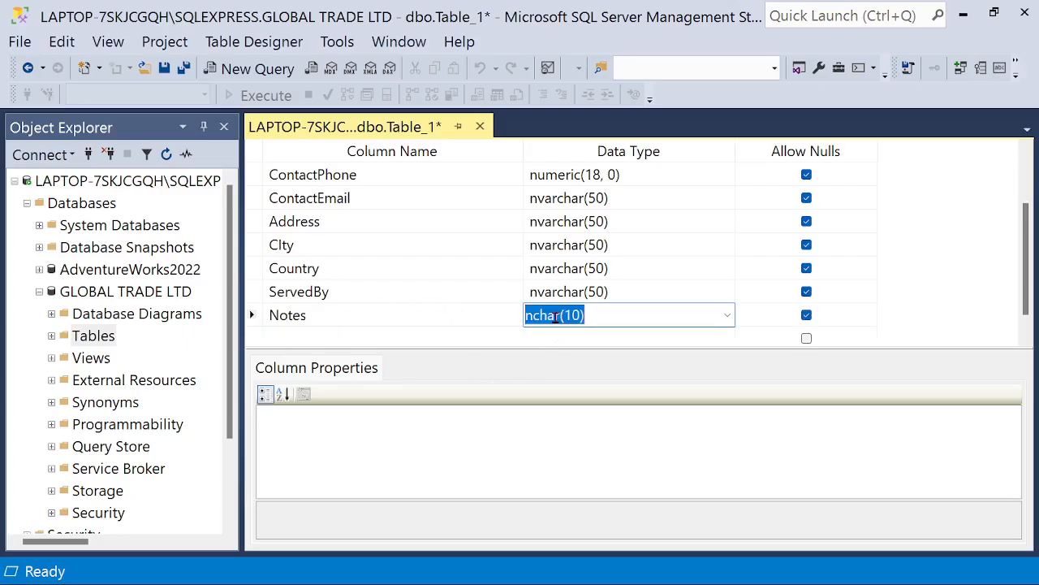
pyautogui.click(728, 315)
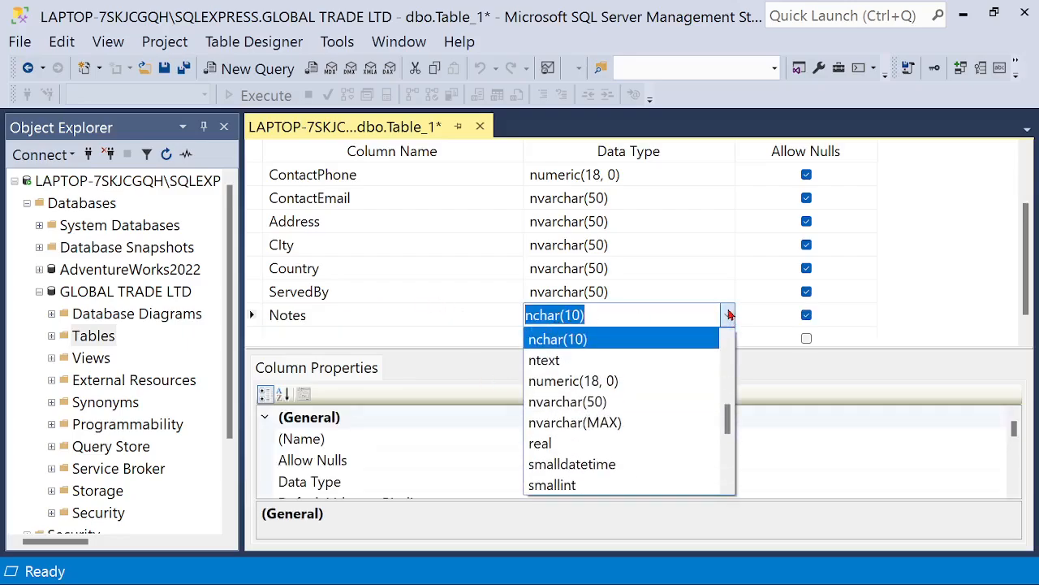
pyautogui.click(636, 423)
pyautogui.click(436, 325)
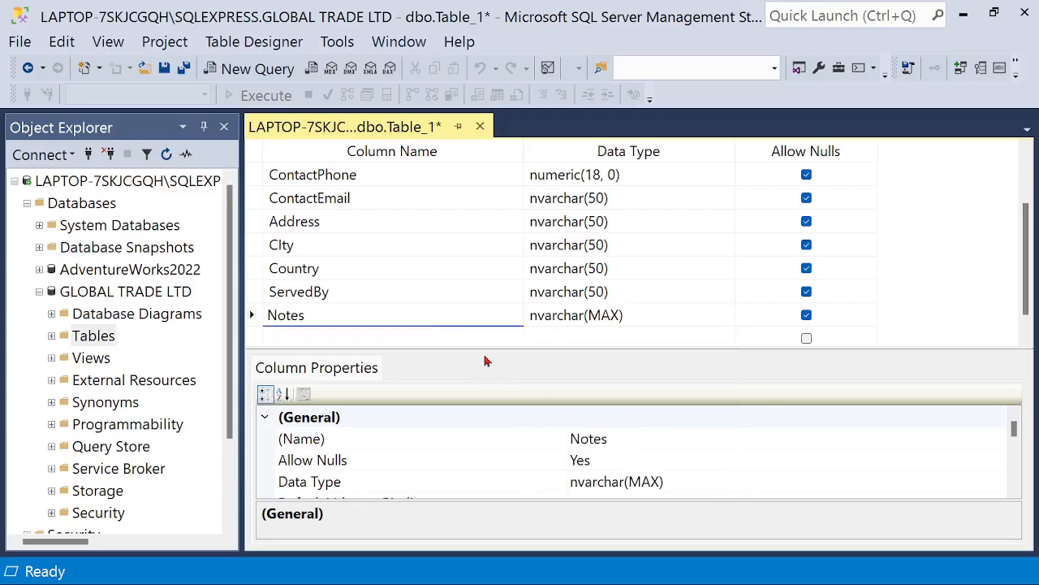
# Set the CustomerID column as the table's primary key
pyautogui.scroll(1, 729, 271)
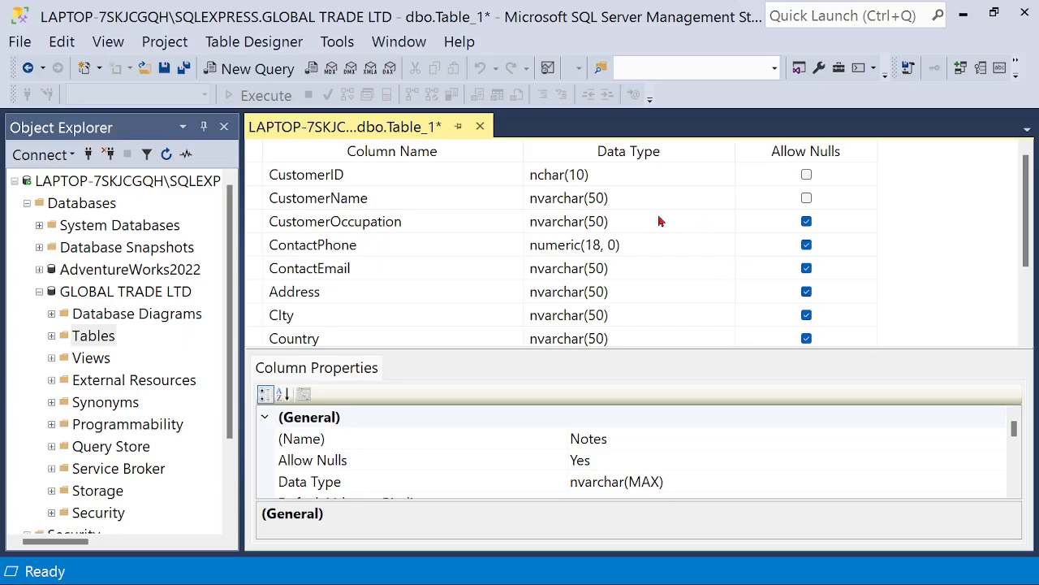
pyautogui.click(275, 179)
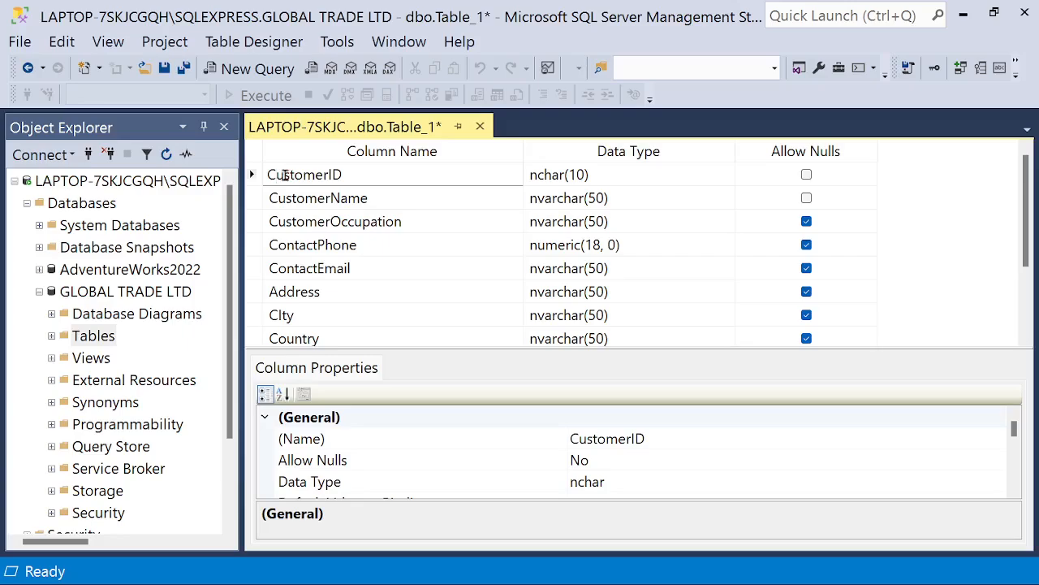
pyautogui.rightClick(311, 175)
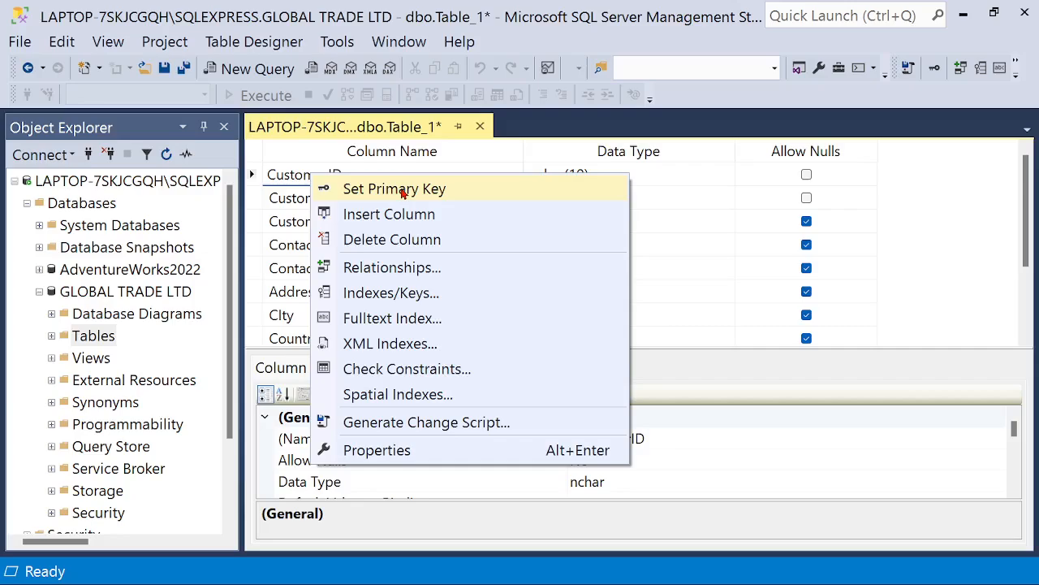
pyautogui.click(399, 191)
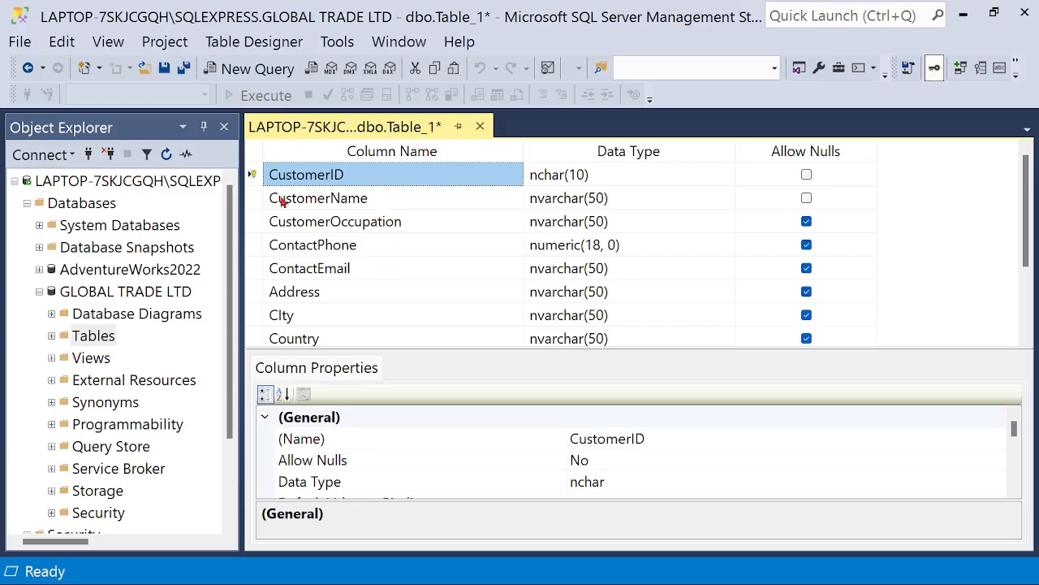
# Save the table under the name CUSTOMER and close its design
pyautogui.click(28, 48)
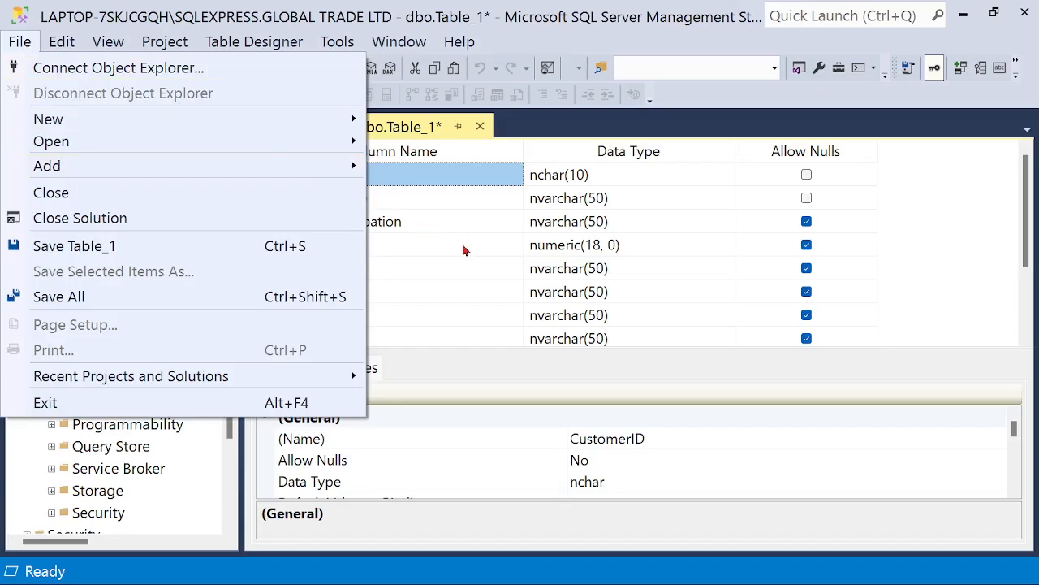
pyautogui.click(110, 252)
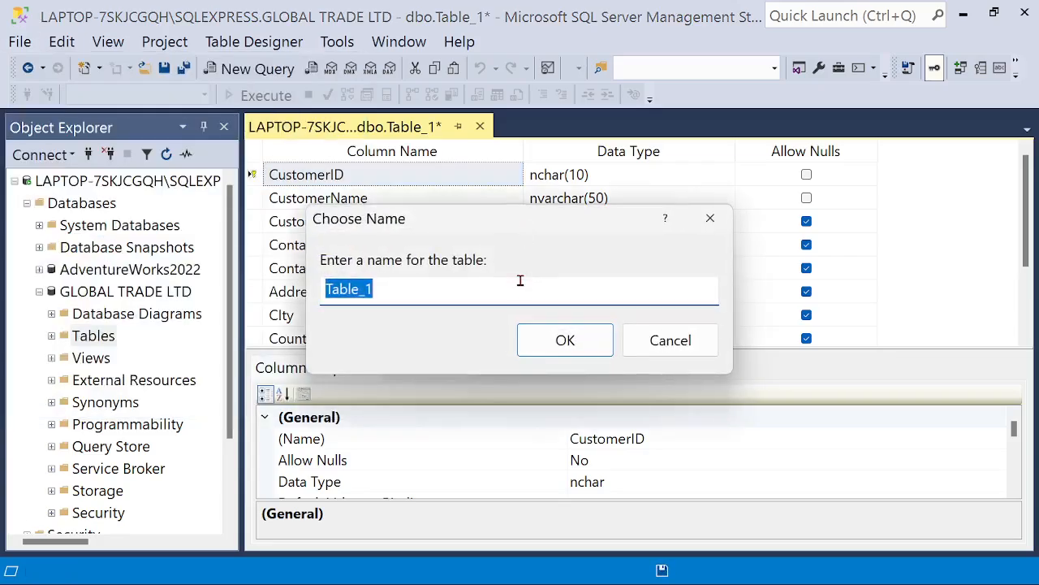
pyautogui.write('CUSTOMER')
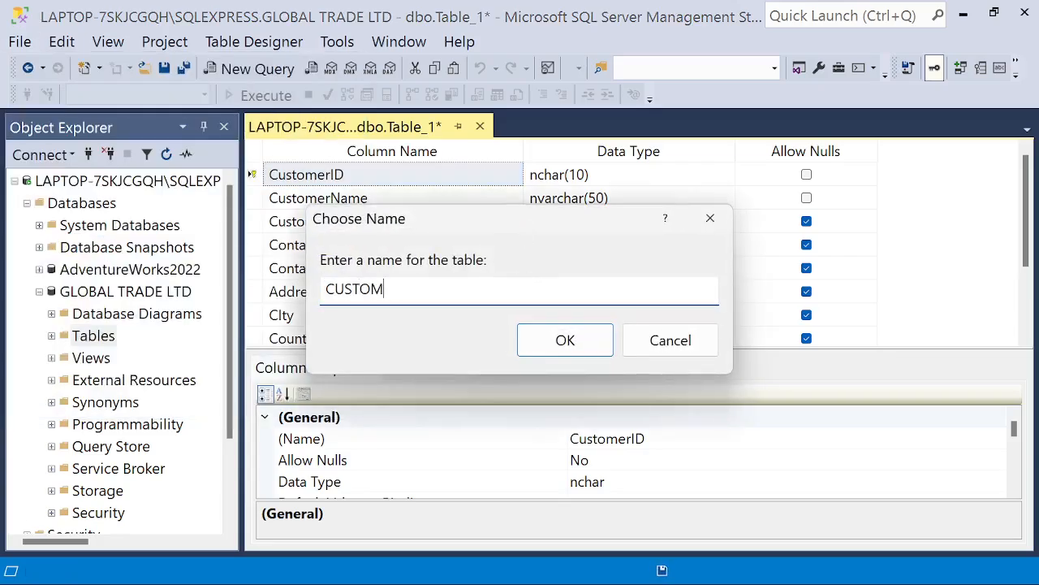
pyautogui.click(564, 342)
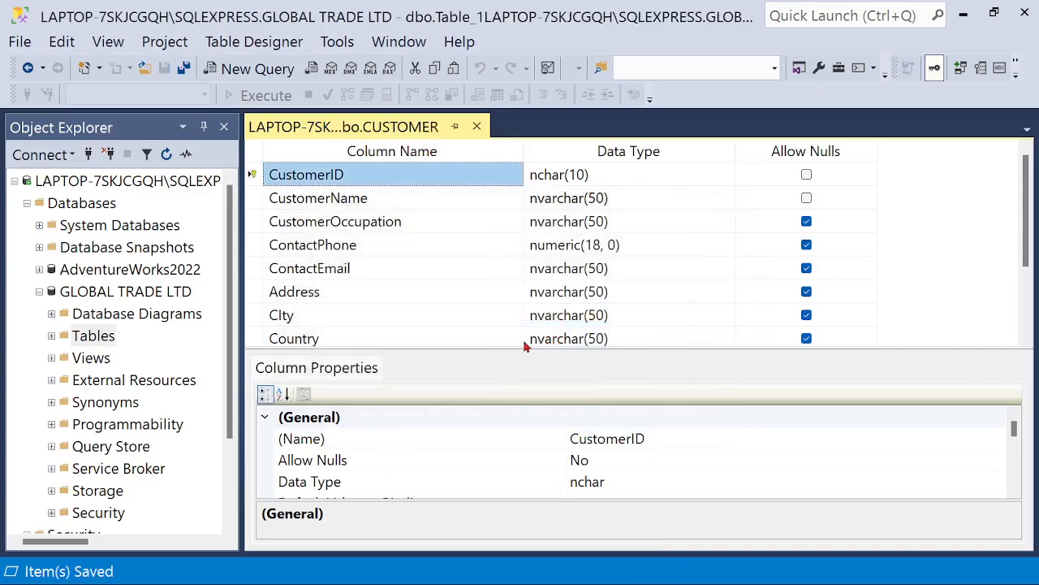
pyautogui.click(478, 126)
# Check the Tables folder of the GLOBAL TRADE LTD database for the saved CUSTOMER table
pyautogui.click(52, 337)
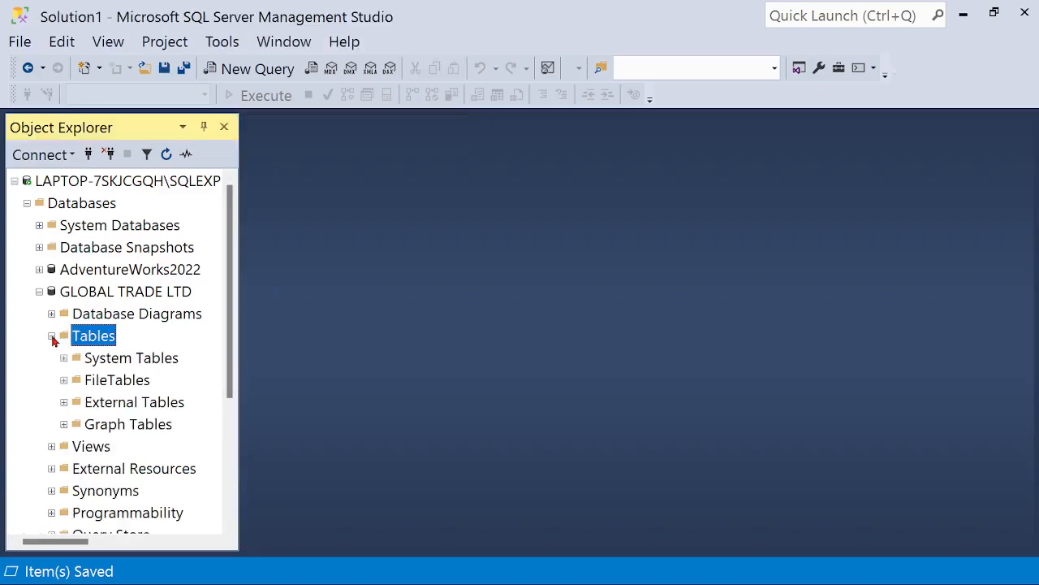
pyautogui.click(52, 337)
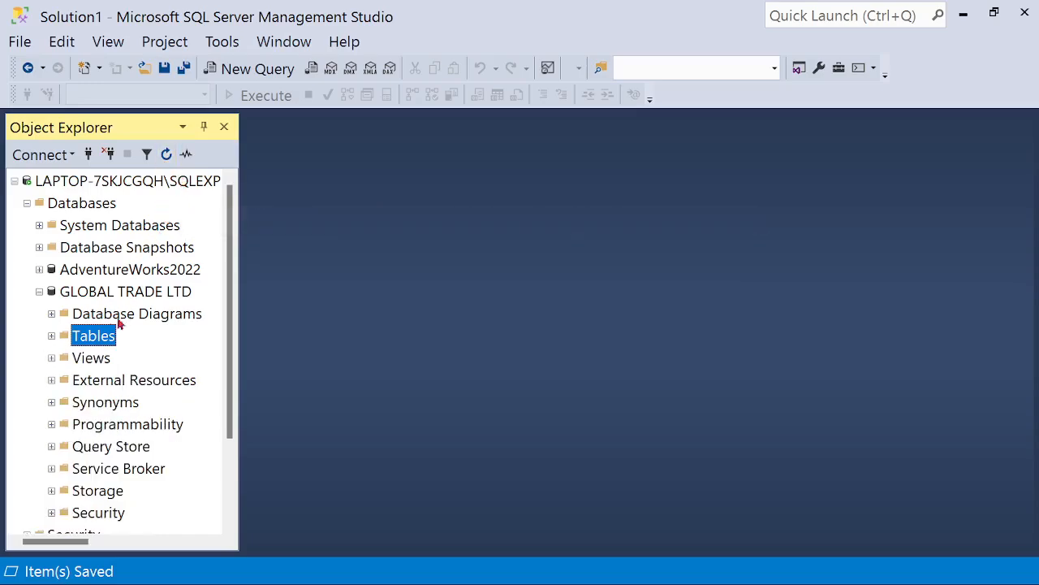
pyautogui.click(51, 337)
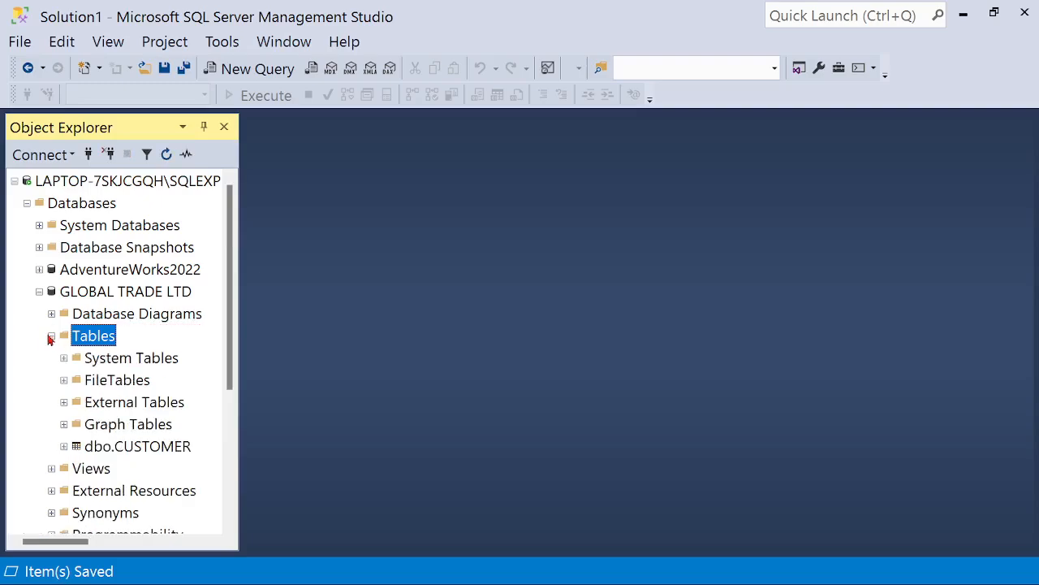
pyautogui.click(127, 453)
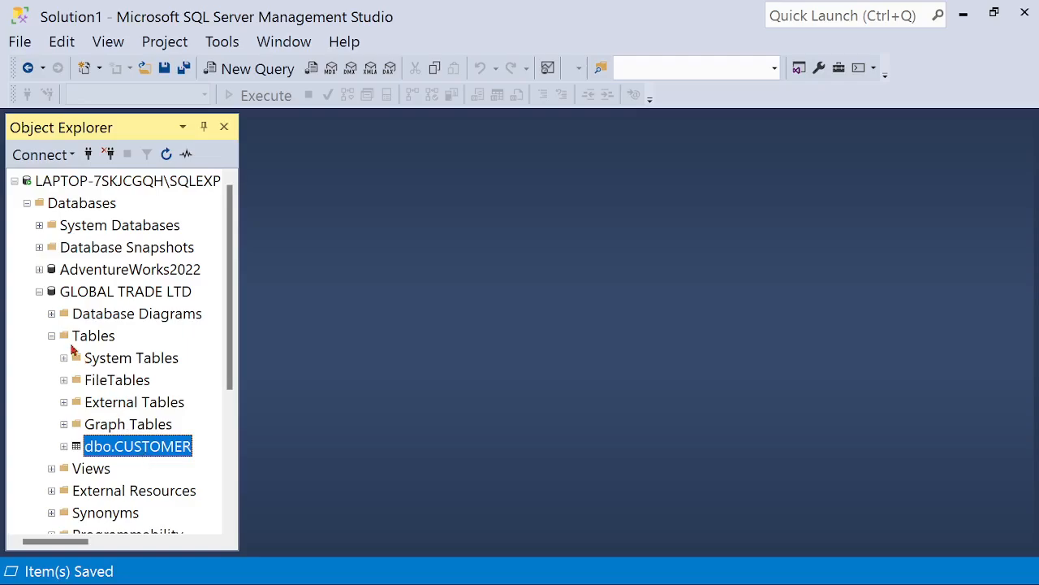
pyautogui.click(52, 336)
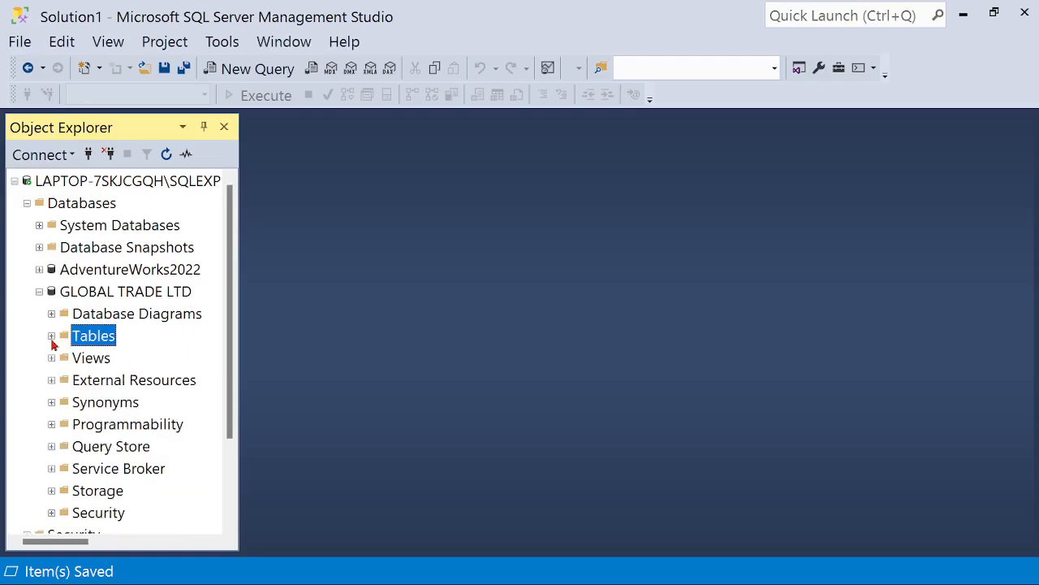
# Start designing a new table in the GLOBAL TRADE LTD database
pyautogui.rightClick(94, 343)
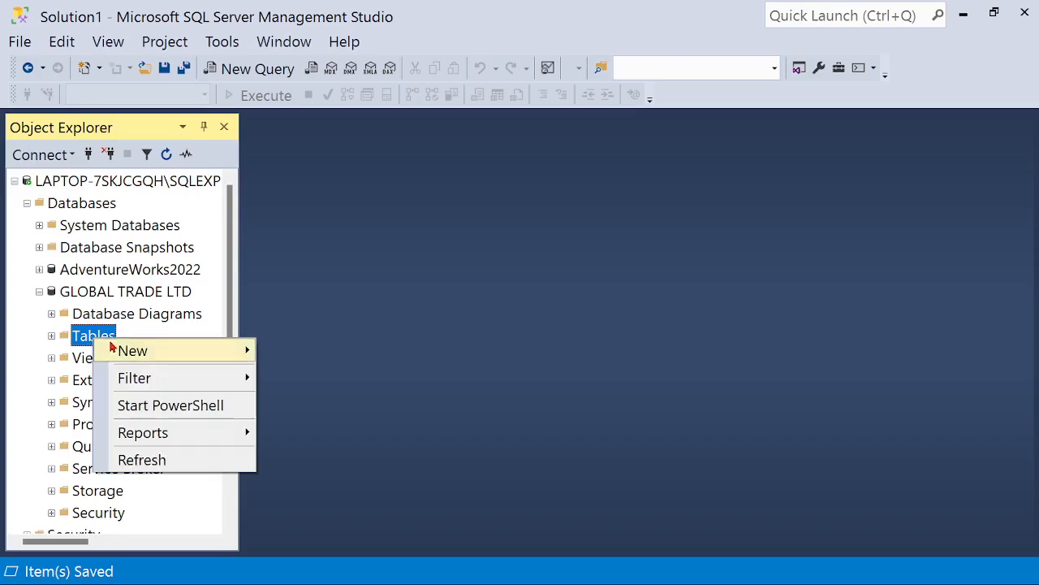
pyautogui.moveTo(161, 355)
pyautogui.click(329, 359)
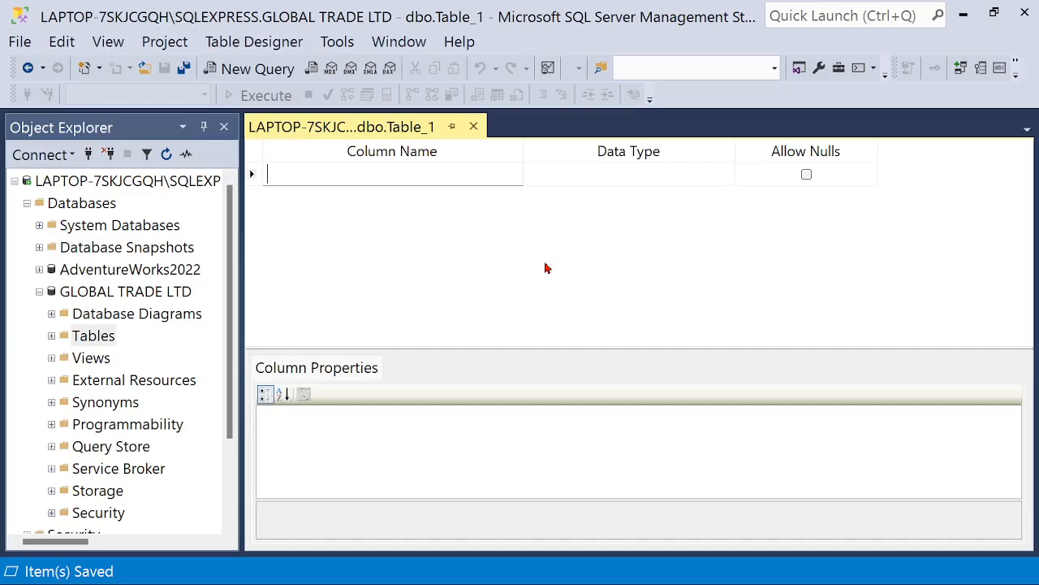
# Add an EmployeeID column with the data type nchar(10) and disallow nulls for it
pyautogui.write('Emplo')
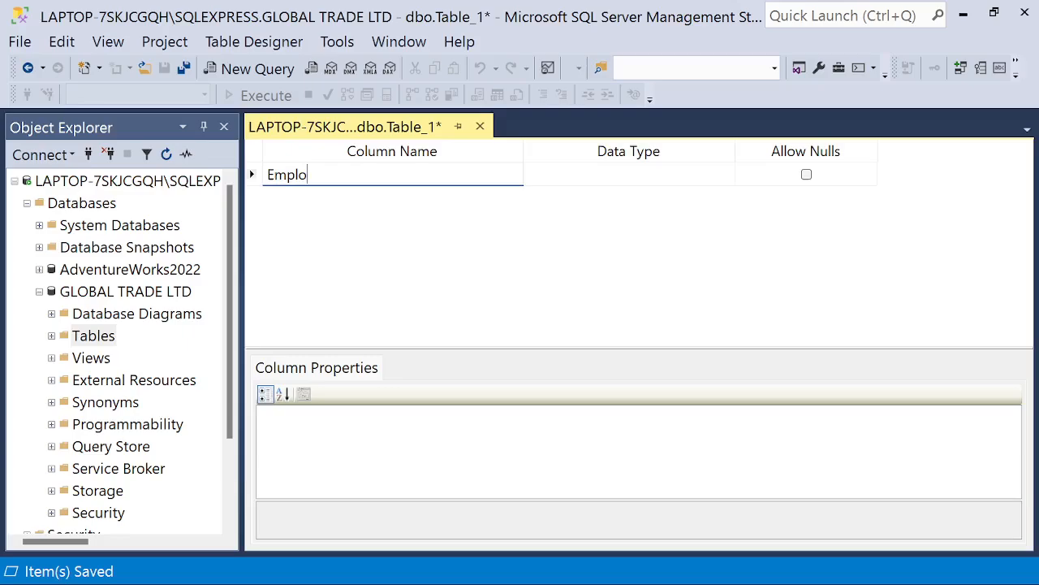
pyautogui.write('yeeID')
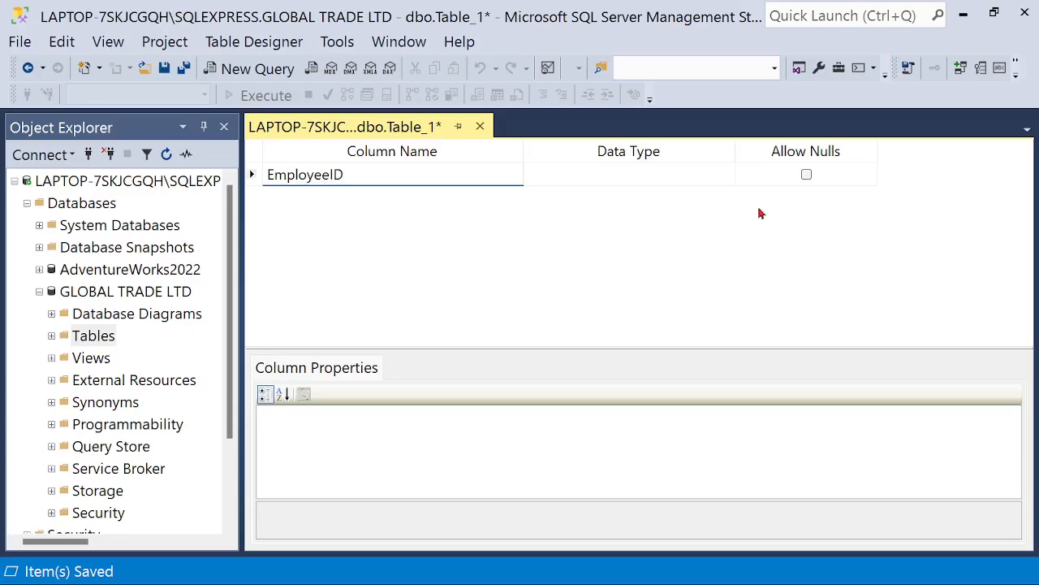
pyautogui.moveTo(328, 177); pyautogui.dragTo(267, 176)
pyautogui.click(632, 181)
pyautogui.click(730, 182)
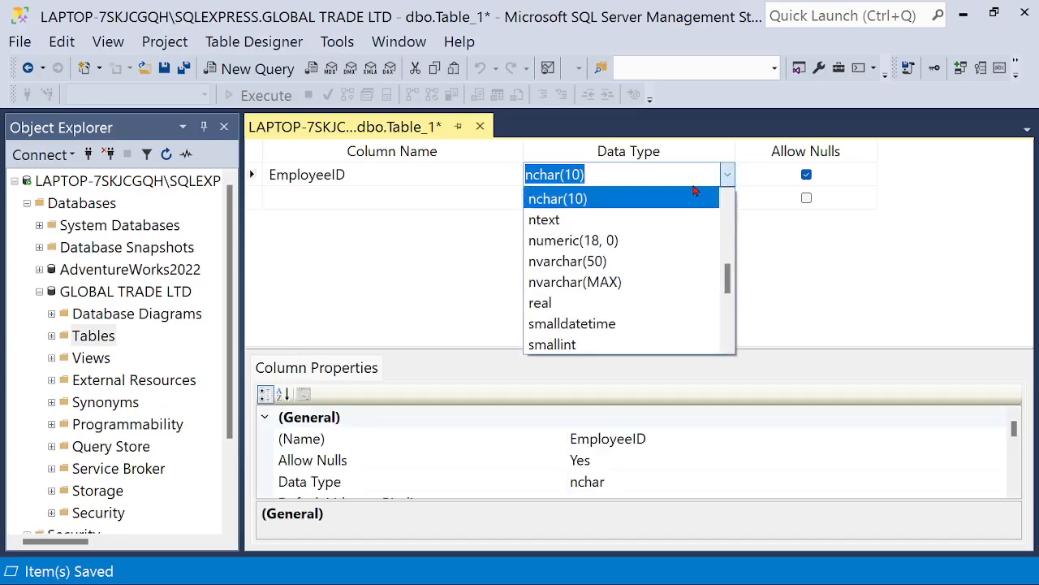
pyautogui.click(646, 202)
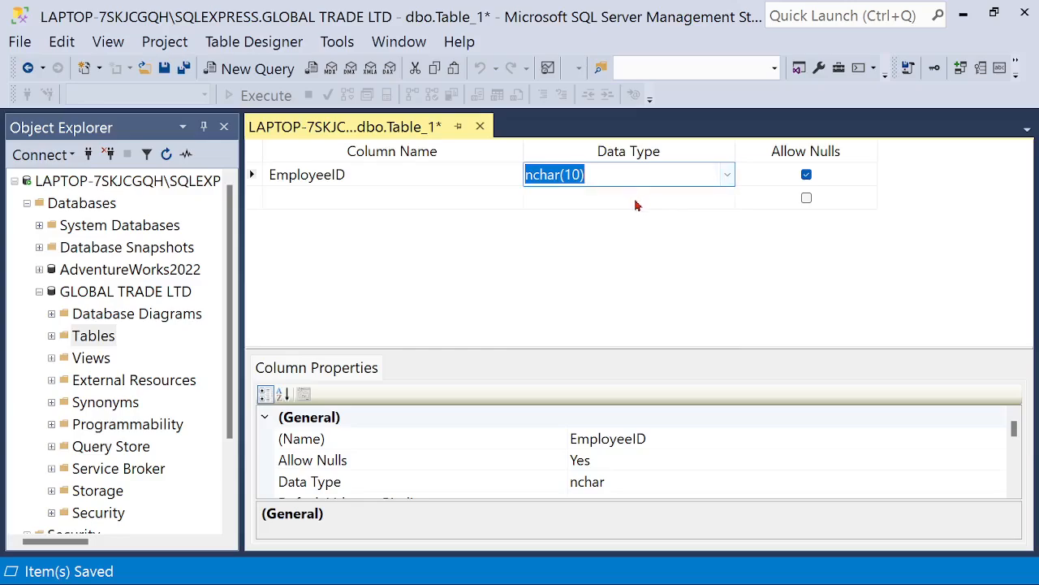
pyautogui.click(807, 180)
# Add an EmployeeName column below EmployeeID with the data type nvarchar(50) and disallow nulls
pyautogui.click(310, 198)
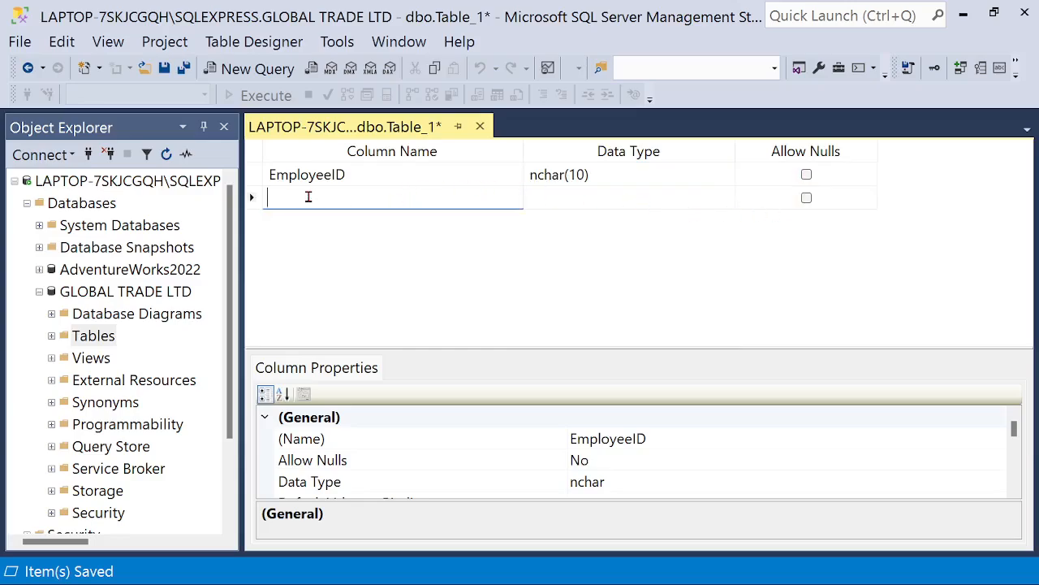
pyautogui.write('Employee')
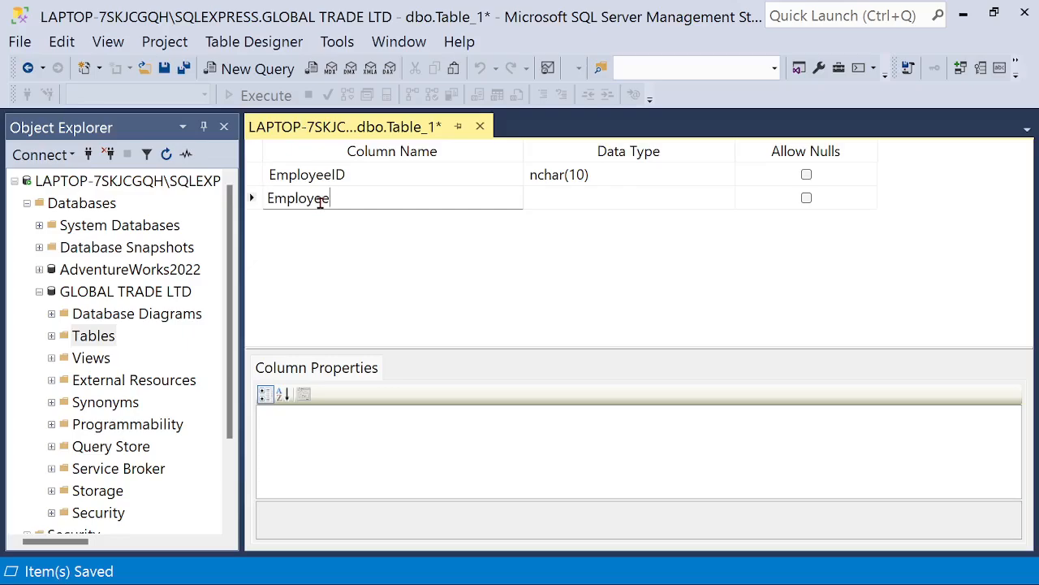
pyautogui.write('Name')
pyautogui.click(582, 197)
pyautogui.click(728, 201)
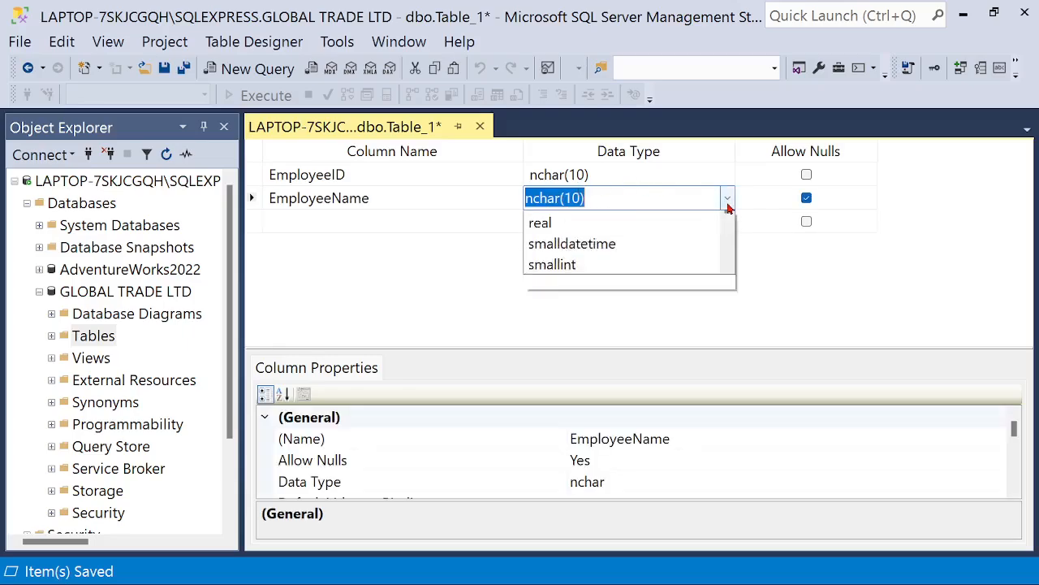
pyautogui.click(640, 286)
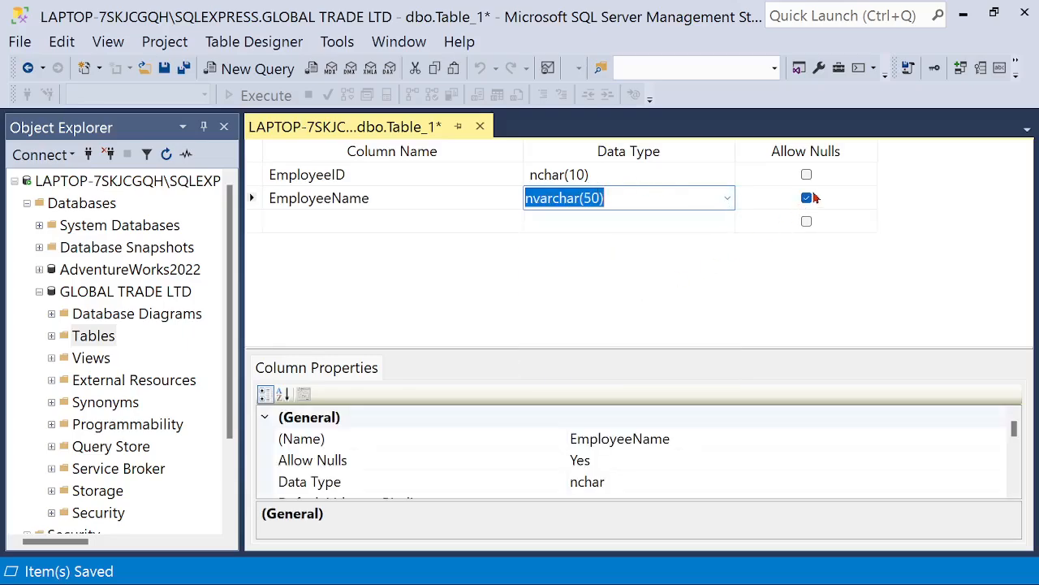
pyautogui.click(806, 198)
# Add an EmployeePhone column below EmployeeName with the data type numeric(18, 0) and disallow nulls
pyautogui.click(351, 215)
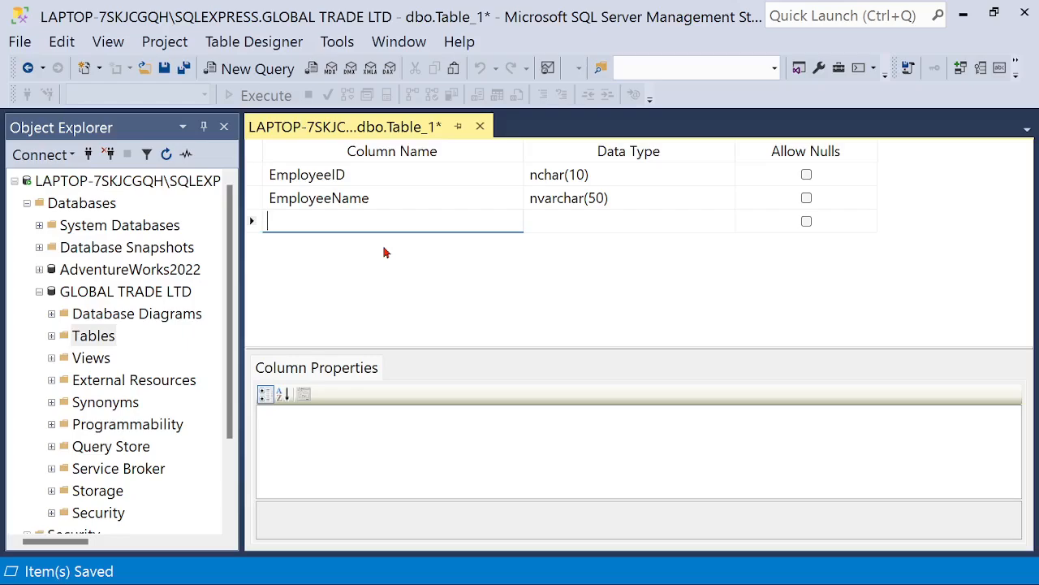
pyautogui.write('EmployeePhone')
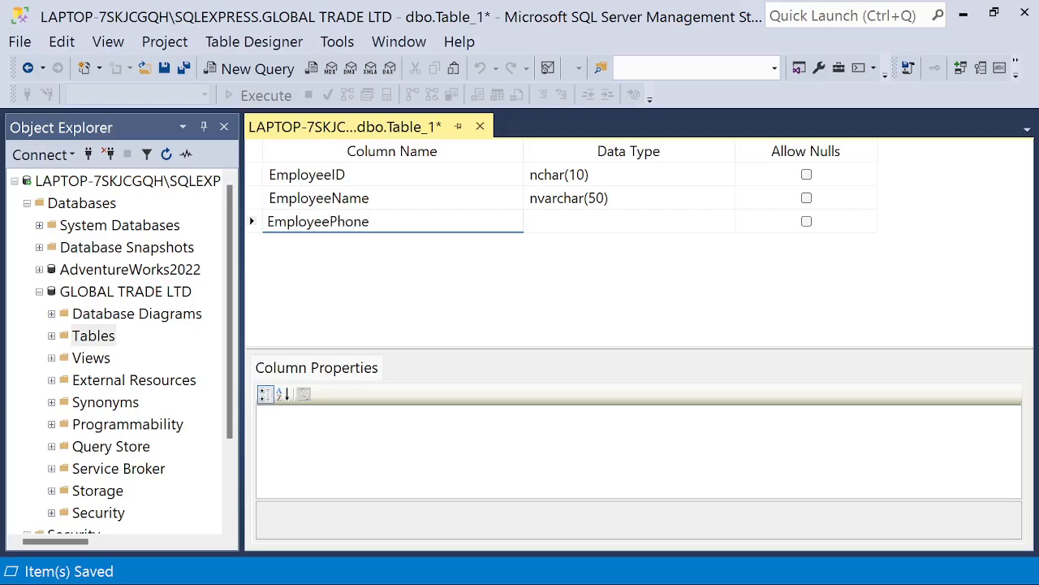
pyautogui.click(576, 223)
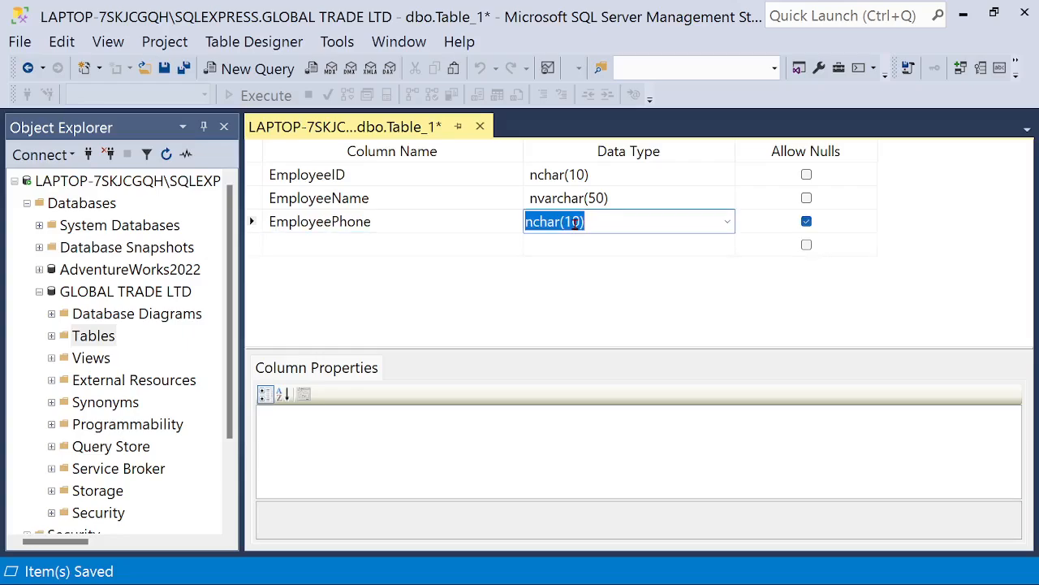
pyautogui.click(729, 227)
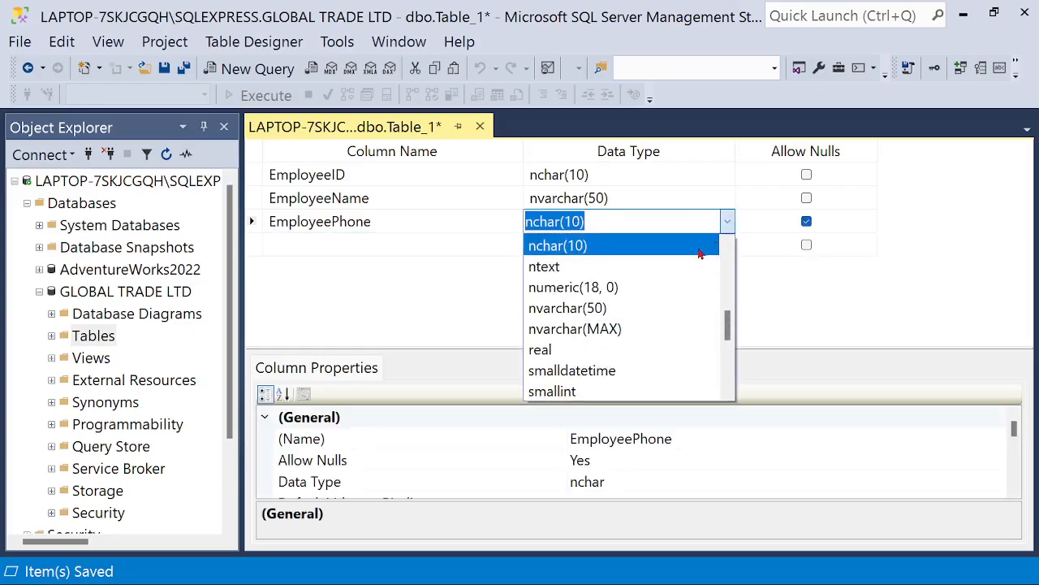
pyautogui.click(658, 285)
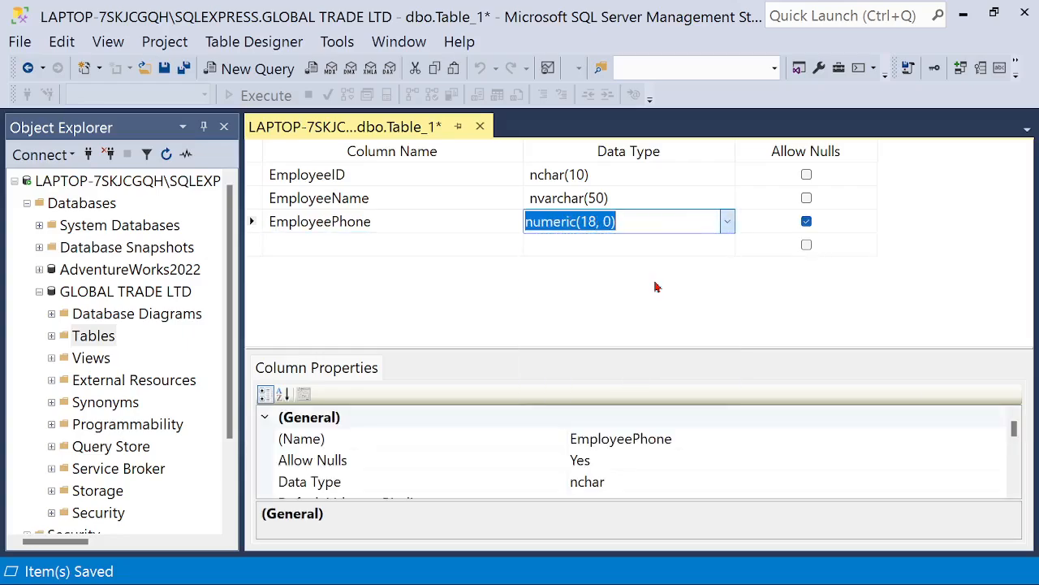
pyautogui.click(806, 221)
# Add an EmployeeEmail column below EmployeePhone with the data type nvarchar(50), leaving nulls allowed
pyautogui.click(377, 253)
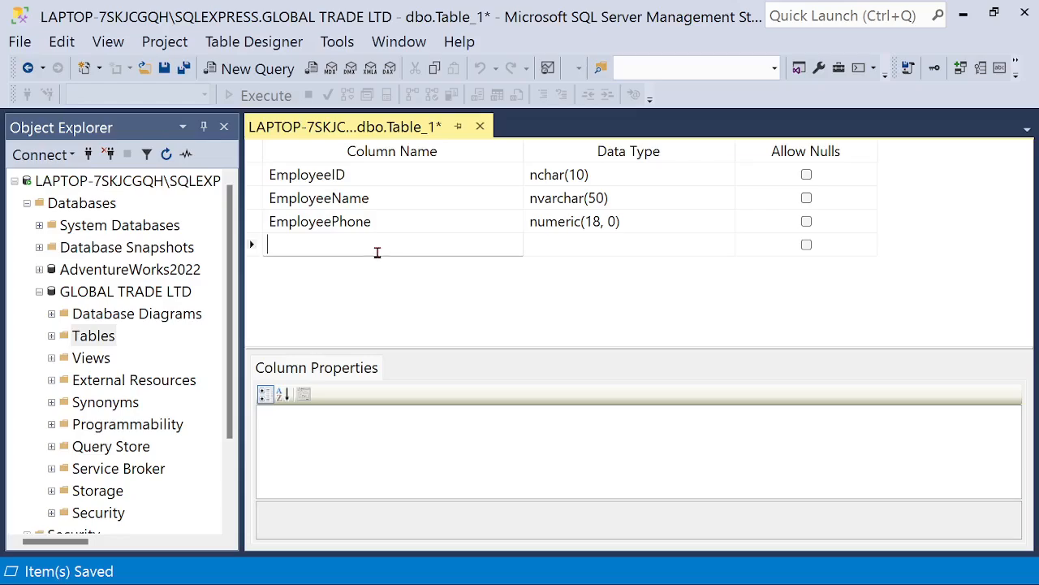
pyautogui.write('Employee')
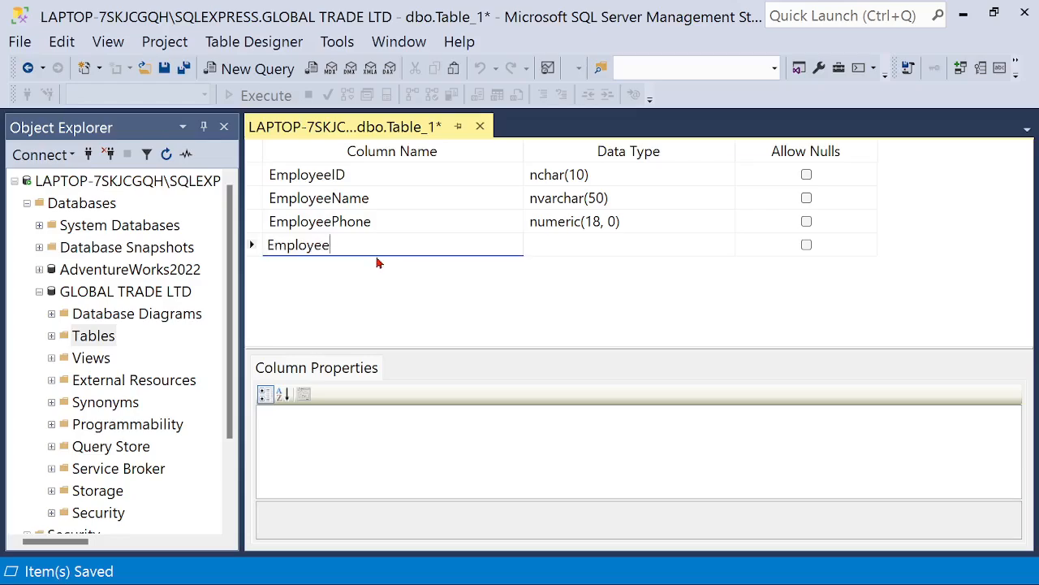
pyautogui.write('Email')
pyautogui.click(691, 248)
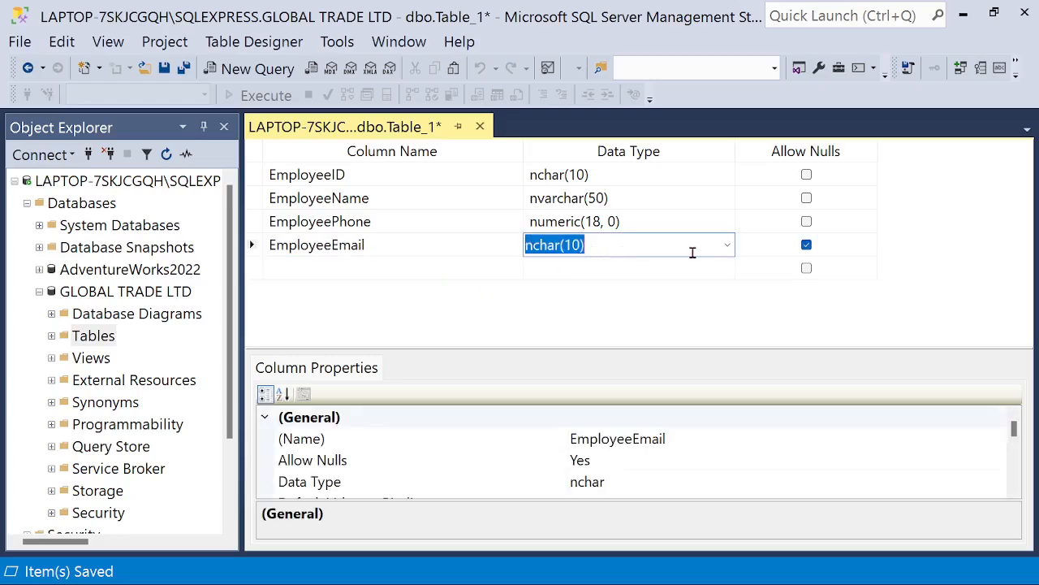
pyautogui.click(727, 244)
pyautogui.scroll(1, 673, 288)
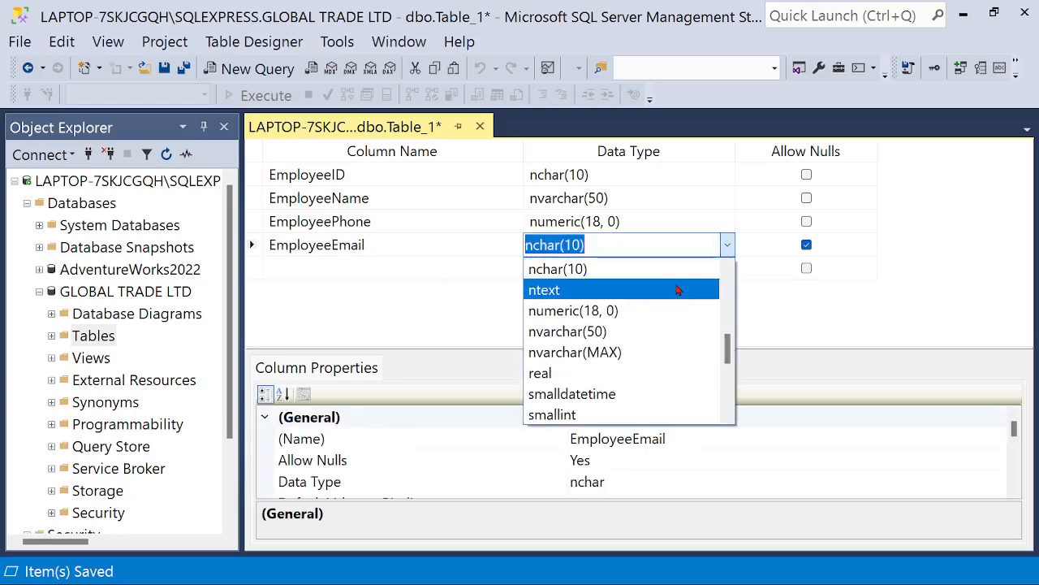
pyautogui.click(654, 330)
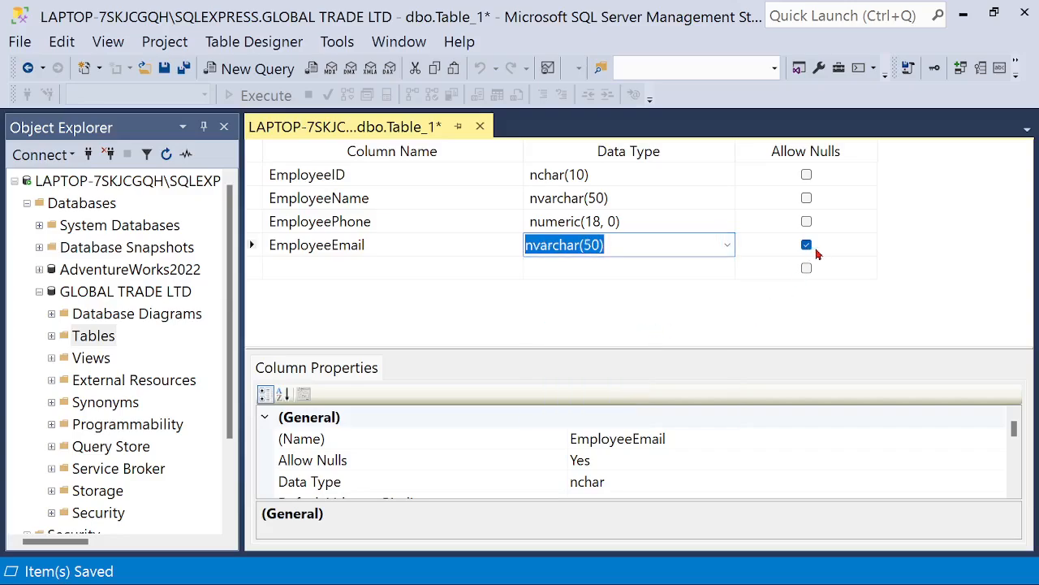
pyautogui.click(389, 227)
pyautogui.click(392, 245)
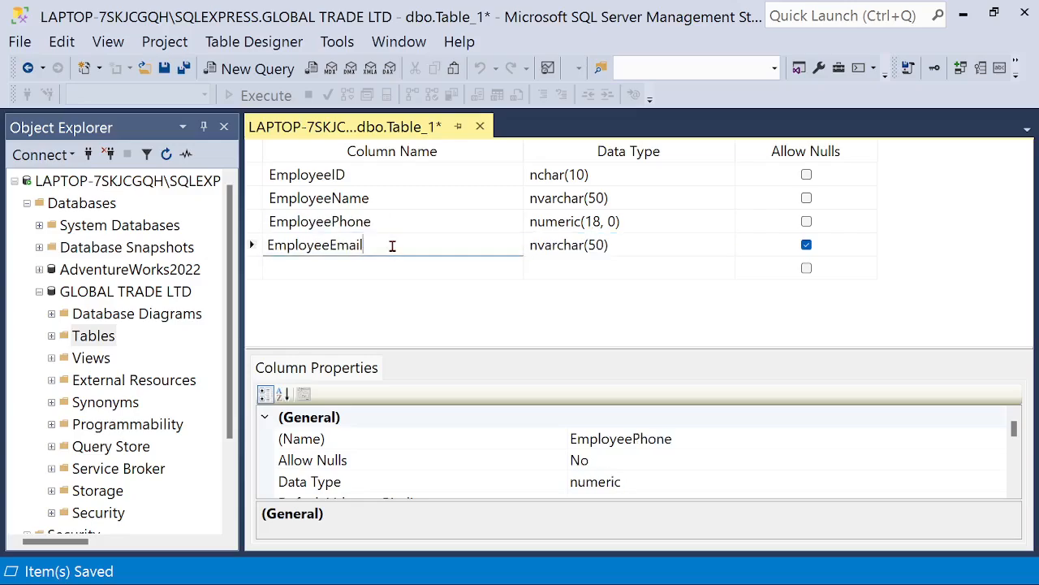
# Add a JobTitle column below EmployeeEmail with the data type nvarchar(50) and disallow nulls for it
pyautogui.click(374, 271)
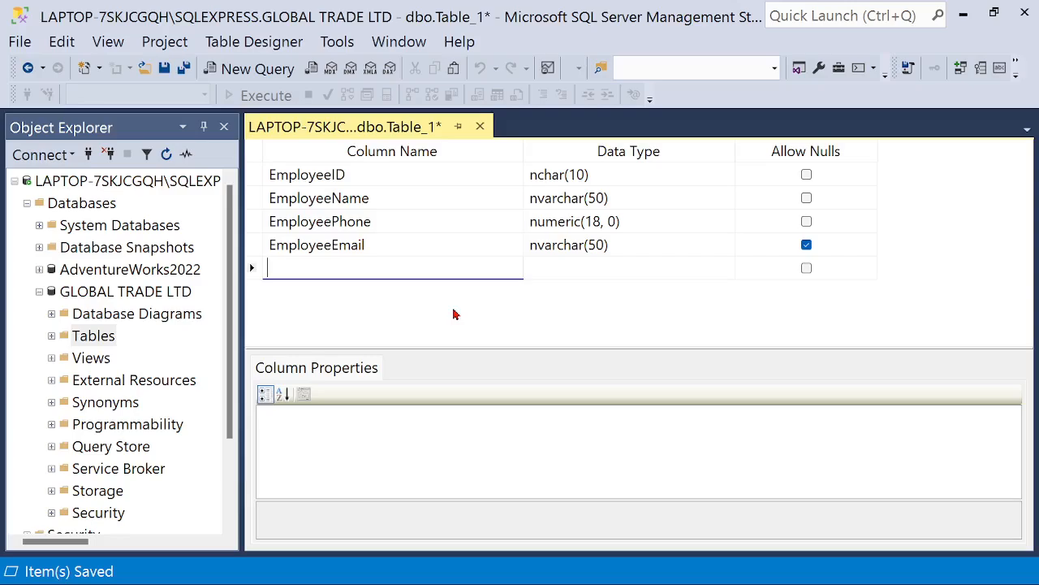
pyautogui.write('JobTitle')
pyautogui.click(557, 270)
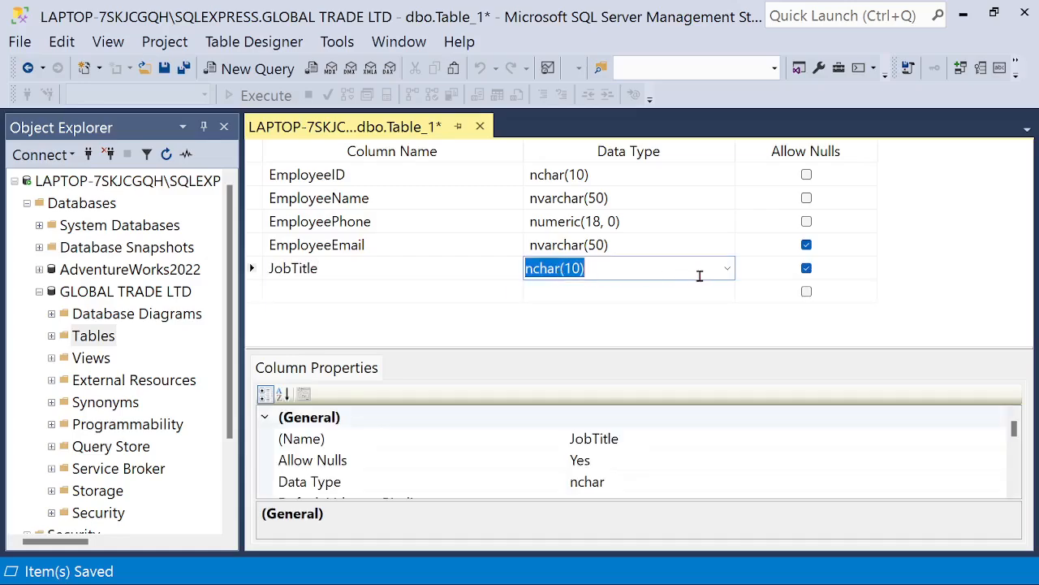
pyautogui.click(727, 276)
pyautogui.click(654, 355)
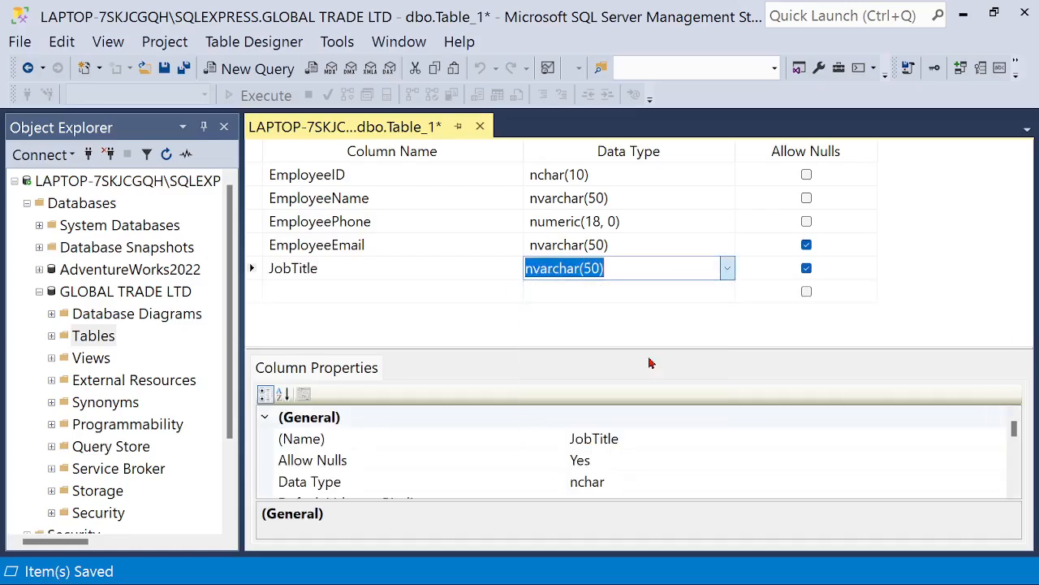
pyautogui.click(806, 269)
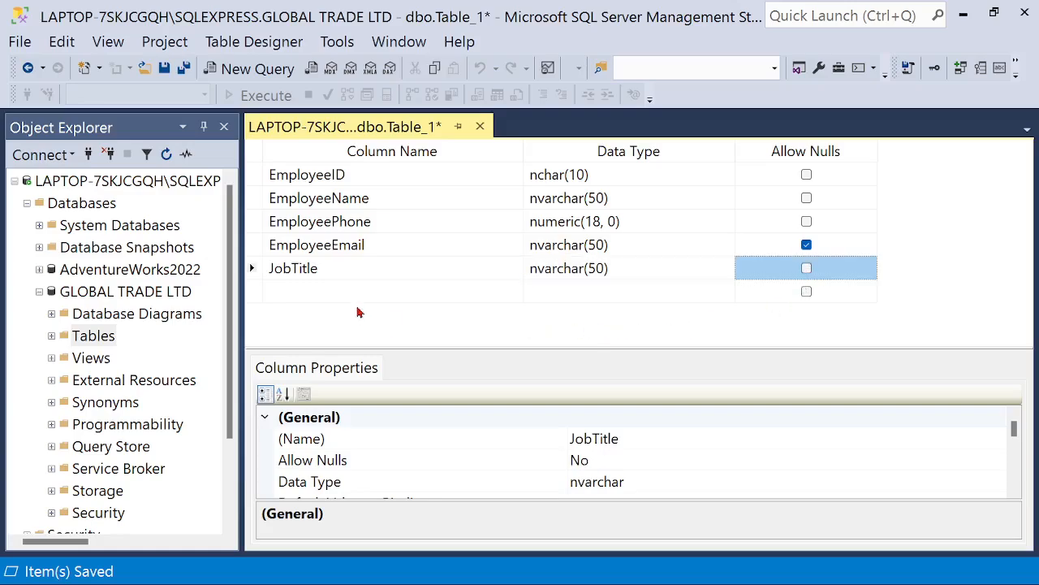
# Move the JobTitle column up so that it sits between EmployeeName and EmployeePhone
pyautogui.click(332, 285)
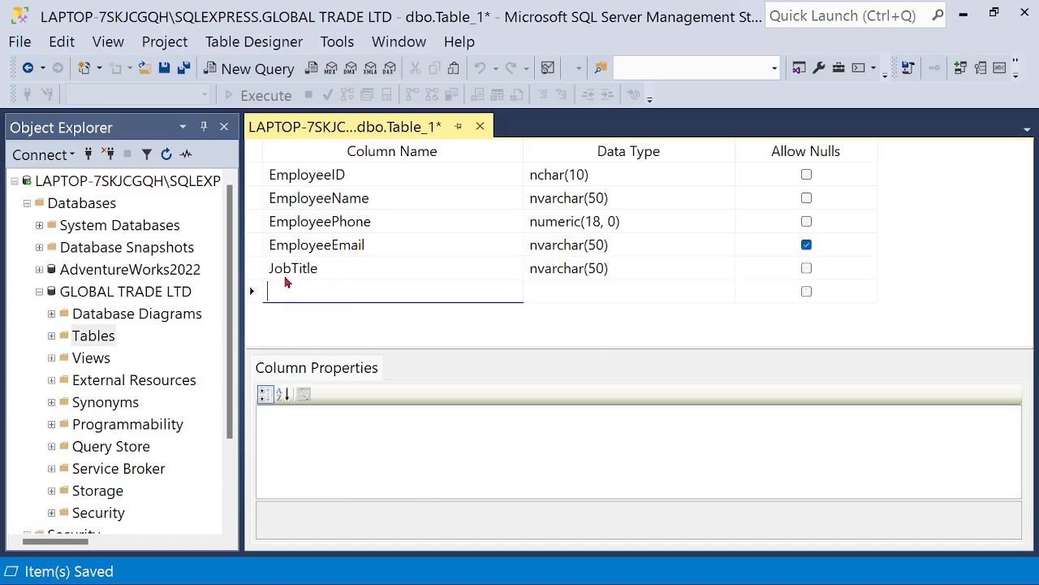
pyautogui.click(253, 270)
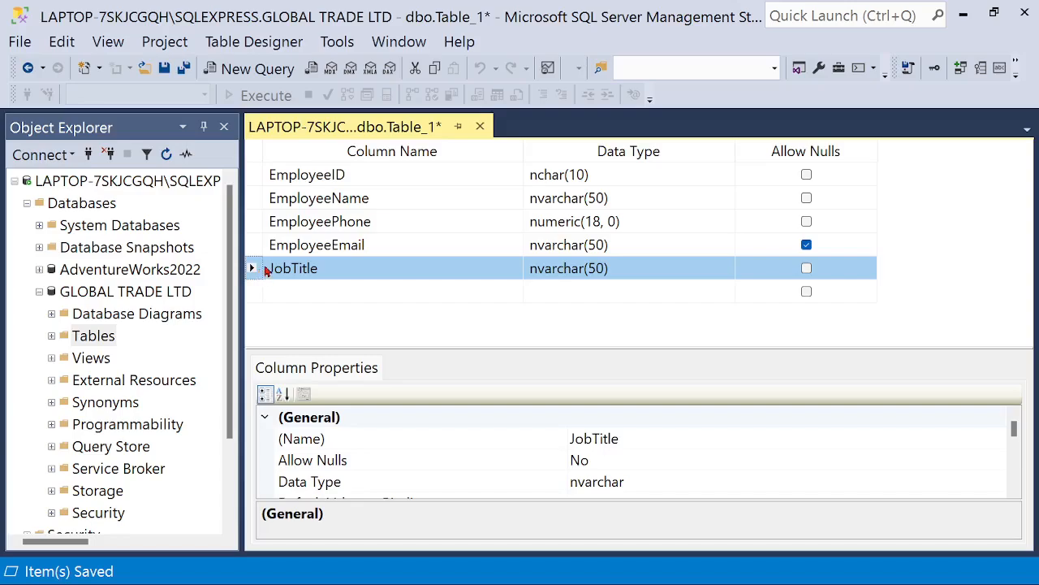
pyautogui.moveTo(267, 271); pyautogui.dragTo(253, 229)
pyautogui.click(332, 179)
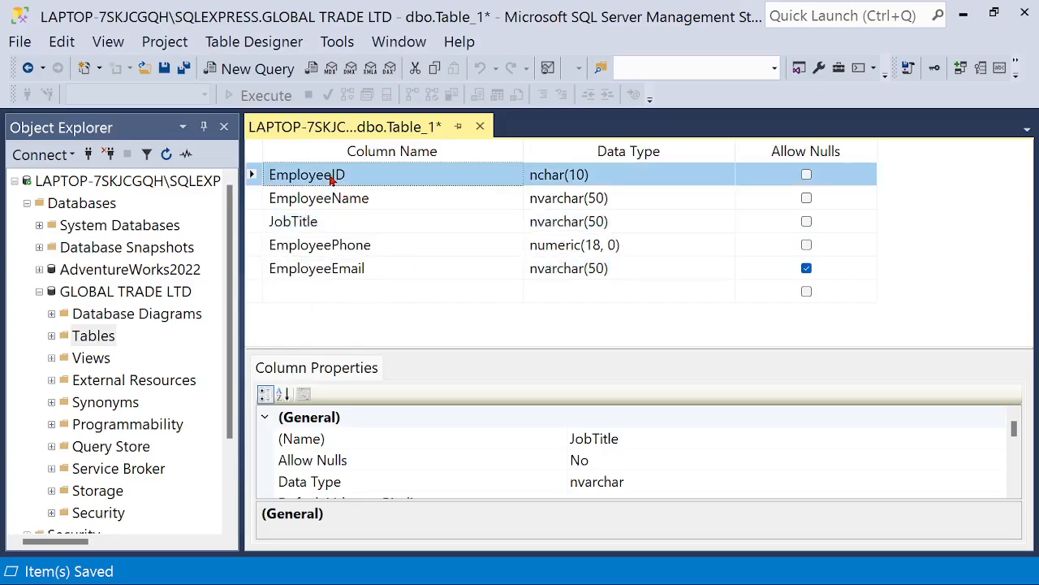
pyautogui.click(350, 221)
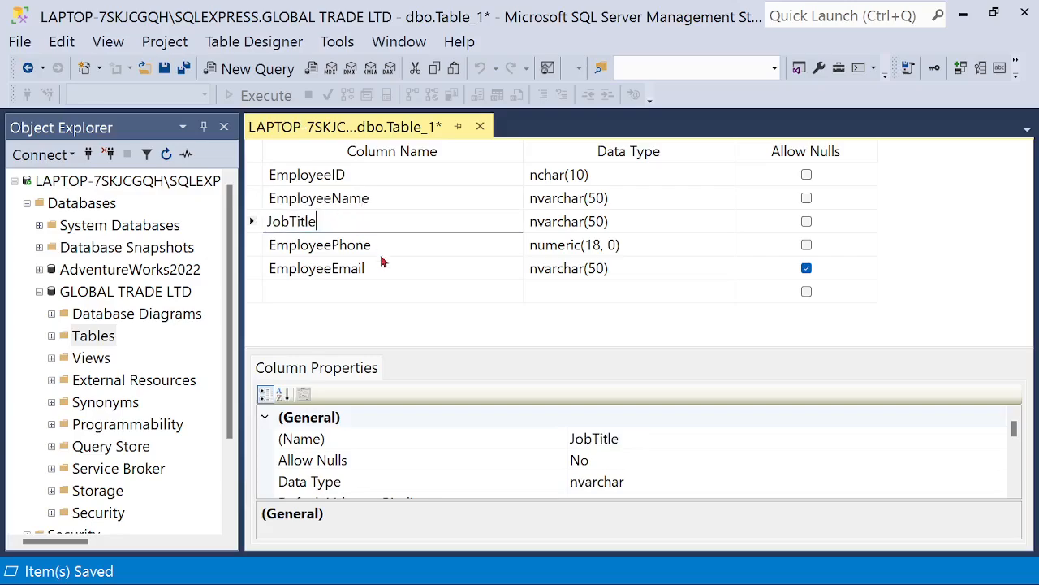
pyautogui.click(367, 245)
pyautogui.click(366, 267)
# Add a PersonalNotes column below EmployeeEmail with the data type nvarchar(MAX), leaving nulls allowed
pyautogui.click(349, 292)
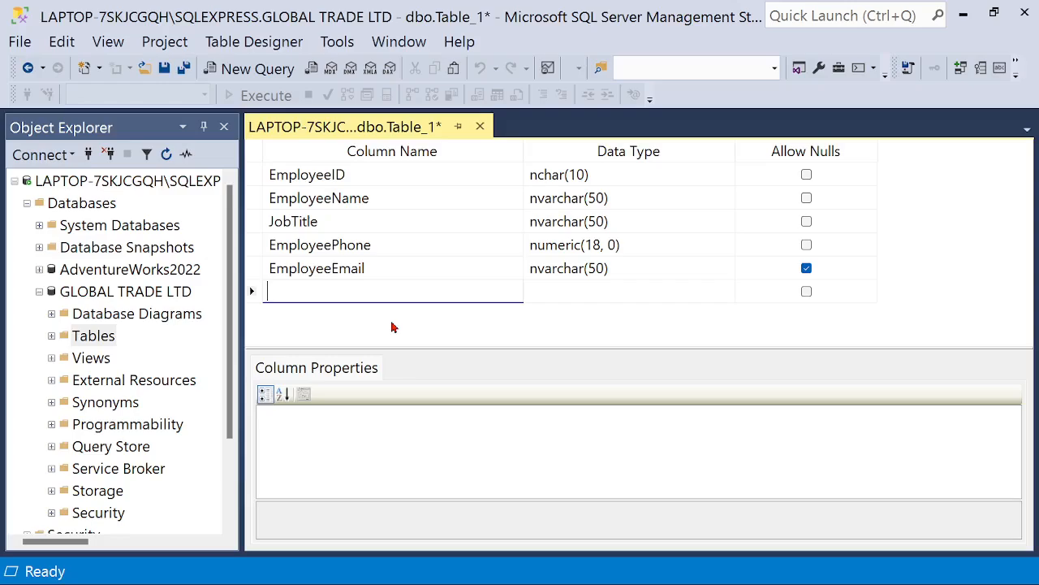
pyautogui.write('PersonalNote')
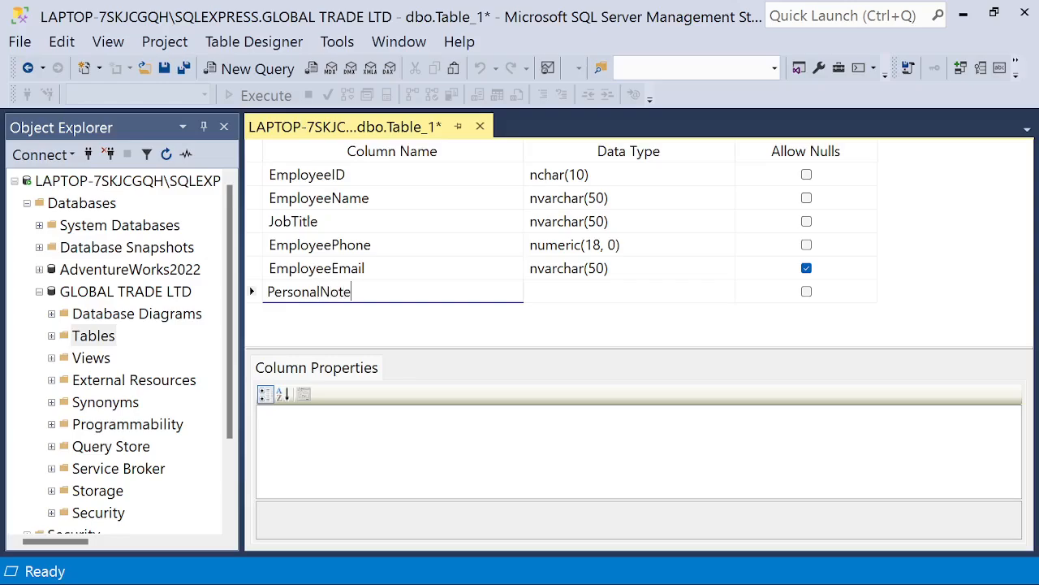
pyautogui.write('s')
pyautogui.click(599, 298)
pyautogui.click(727, 292)
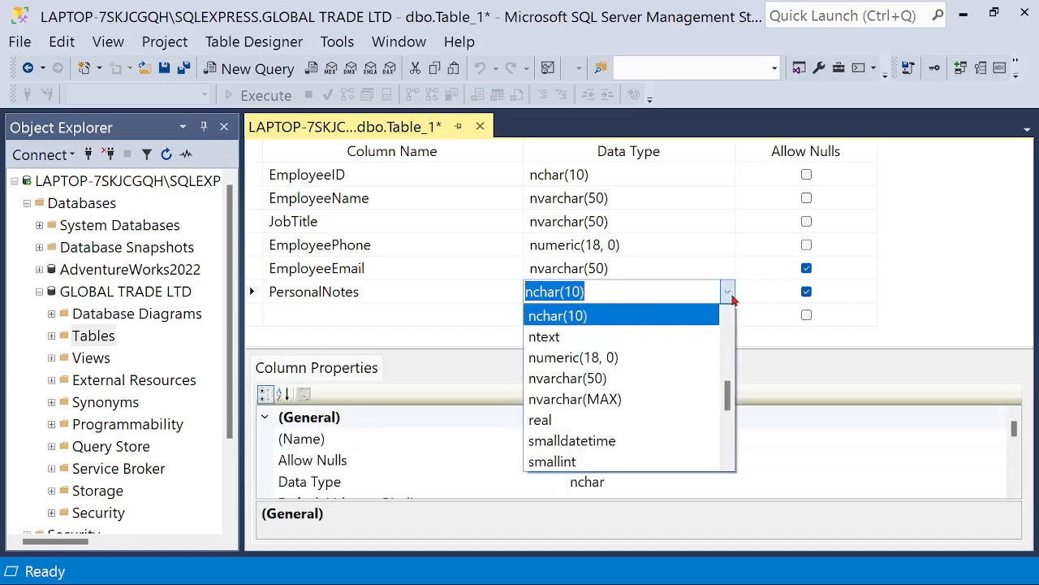
pyautogui.click(635, 399)
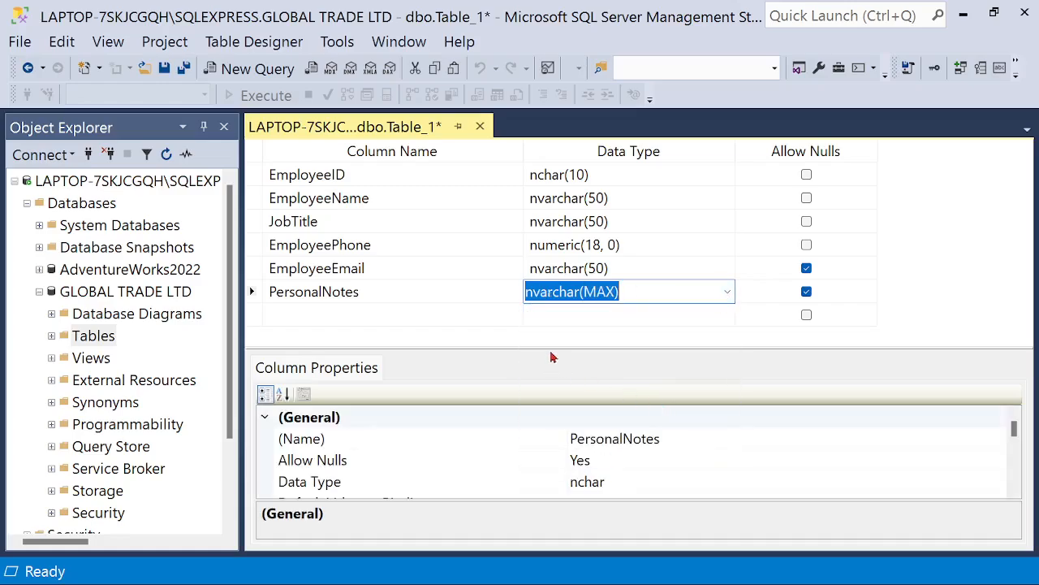
pyautogui.click(509, 320)
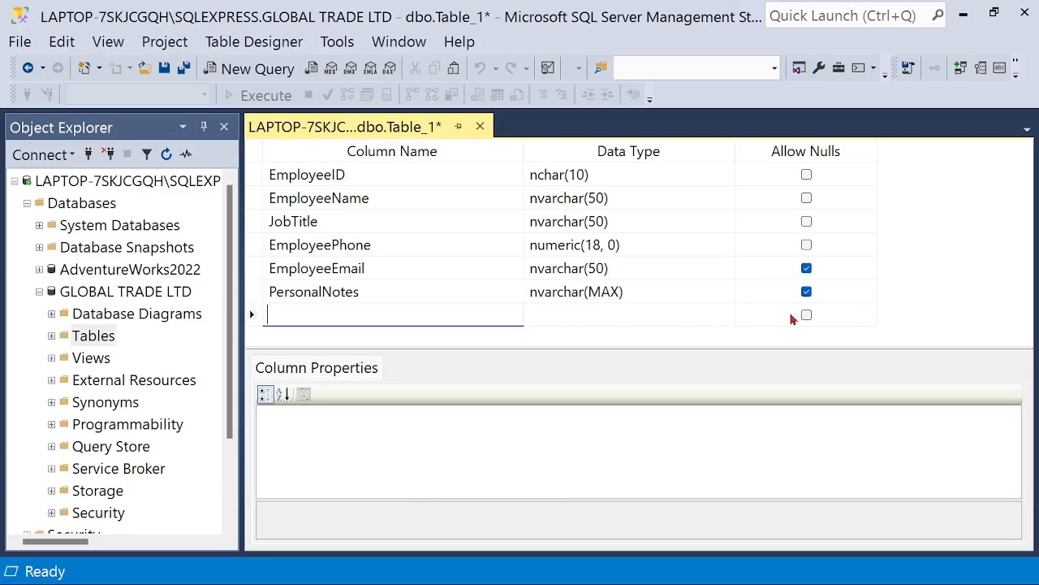
# Save the new table under the name EMPLOYEE and close its design
pyautogui.click(23, 42)
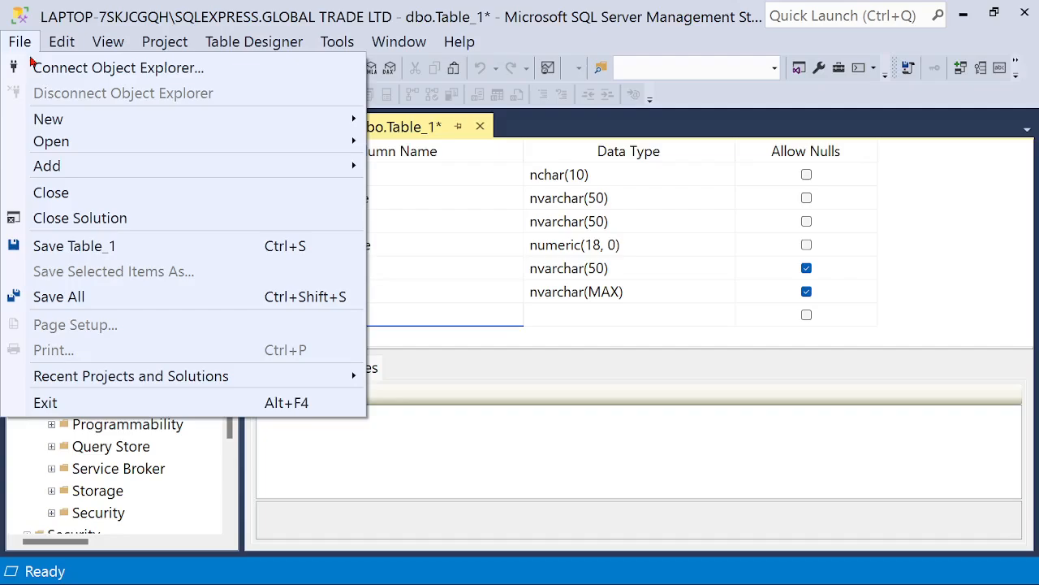
pyautogui.click(73, 246)
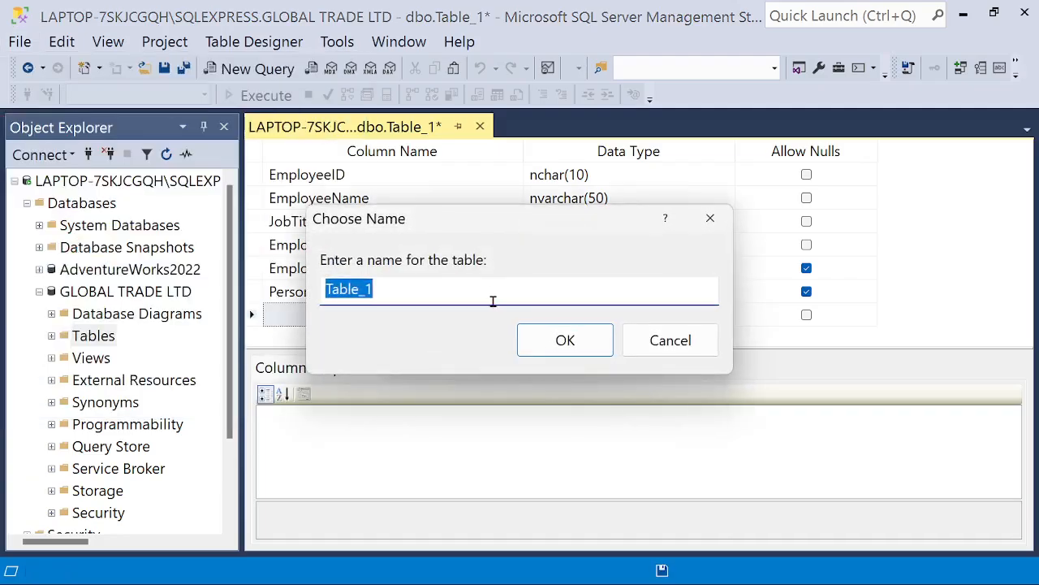
pyautogui.write('EMPLOYEE')
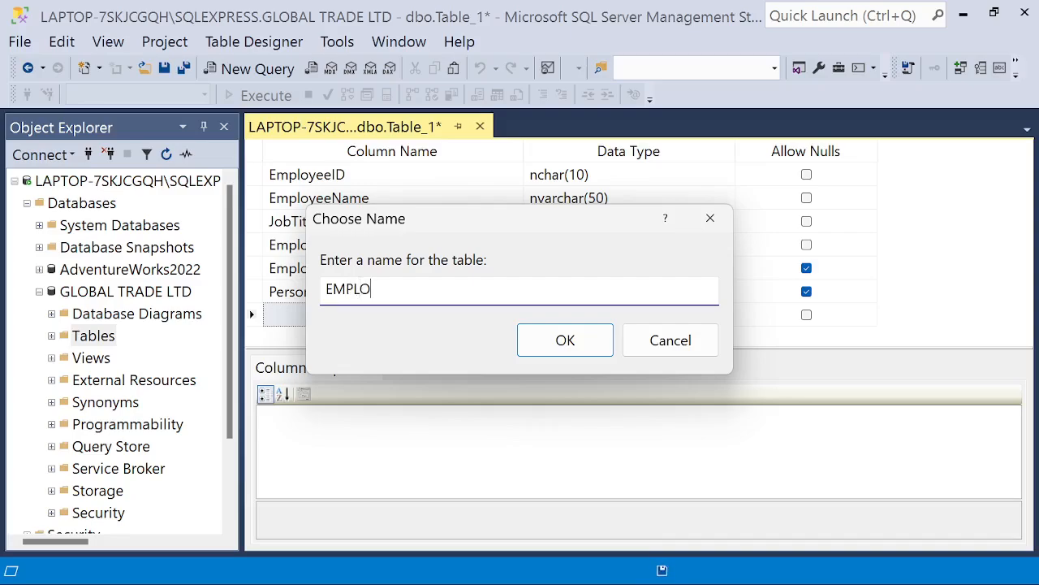
pyautogui.click(557, 341)
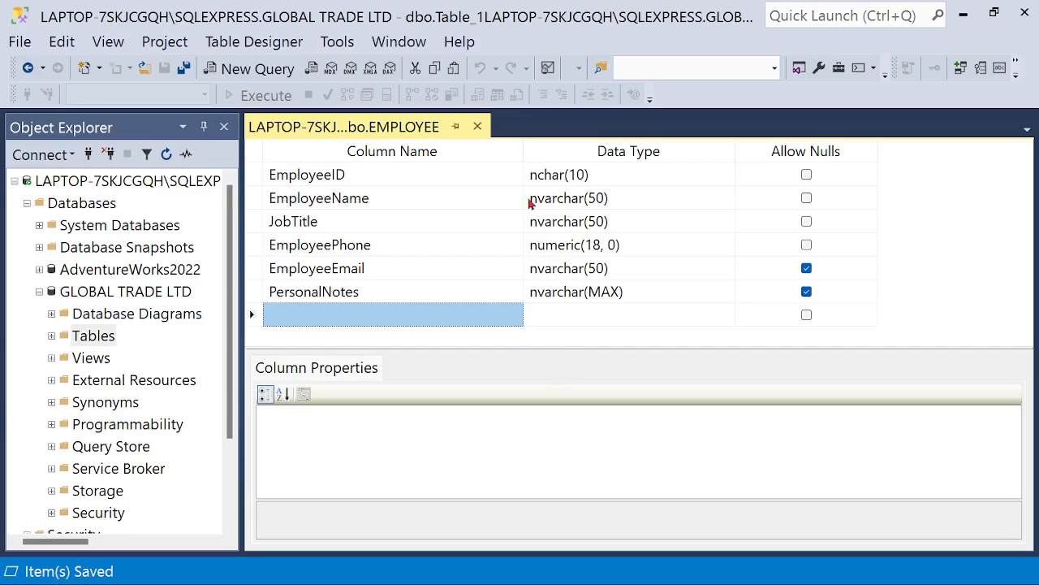
pyautogui.click(478, 128)
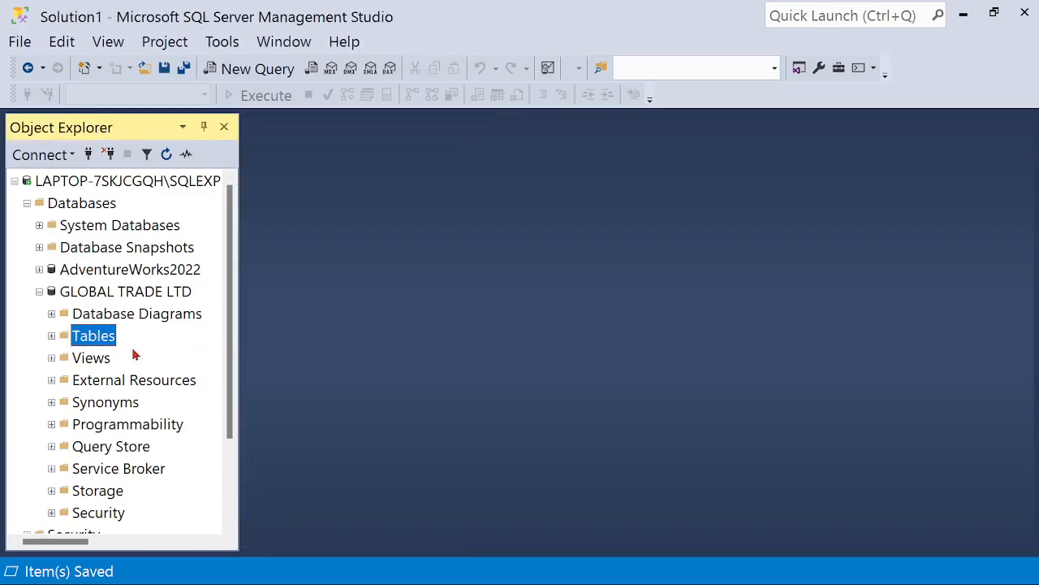
# Refresh the list of tables in the GLOBAL TRADE LTD database and expand the dbo.EMPLOYEE table
pyautogui.click(51, 336)
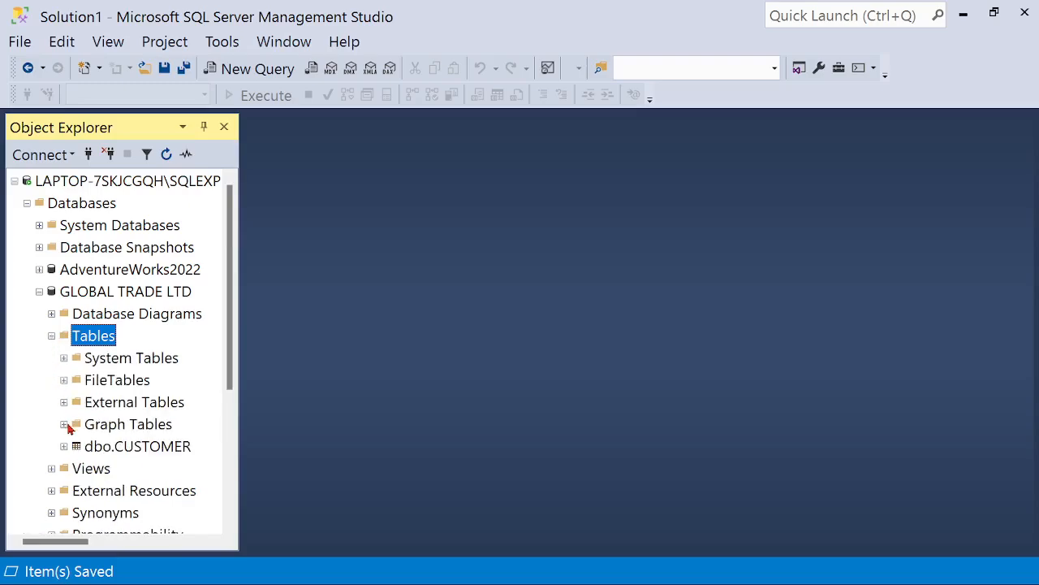
pyautogui.click(165, 154)
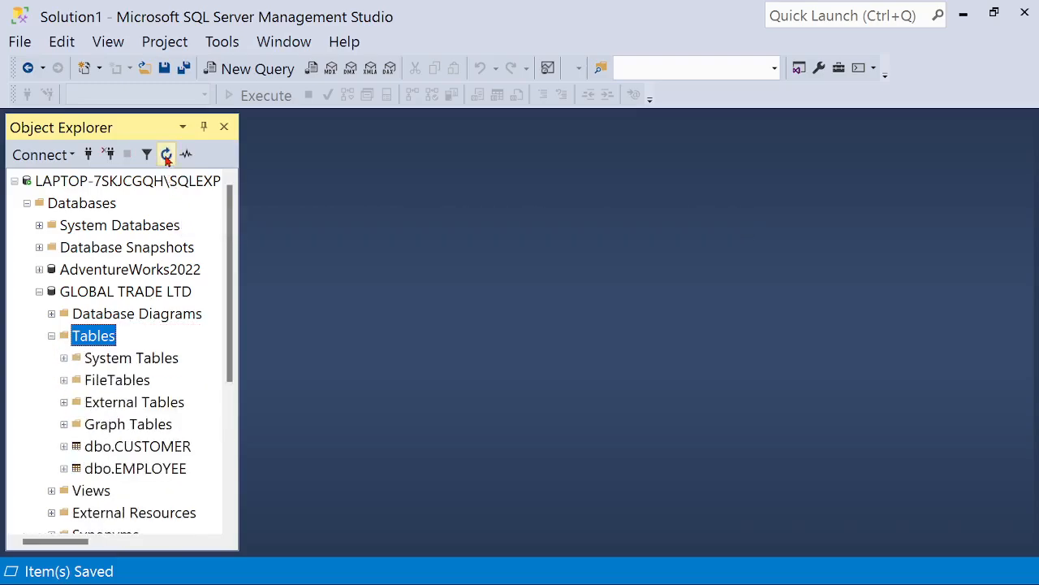
pyautogui.doubleClick(116, 468)
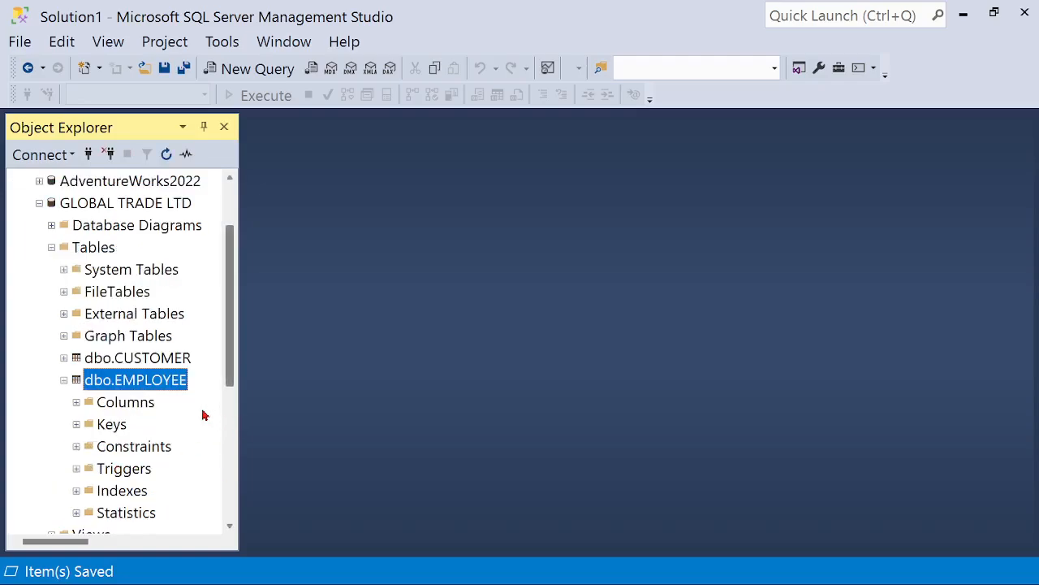
# Open the dbo.EMPLOYEE table's design and set the EmployeeID column as the primary key
pyautogui.rightClick(158, 387)
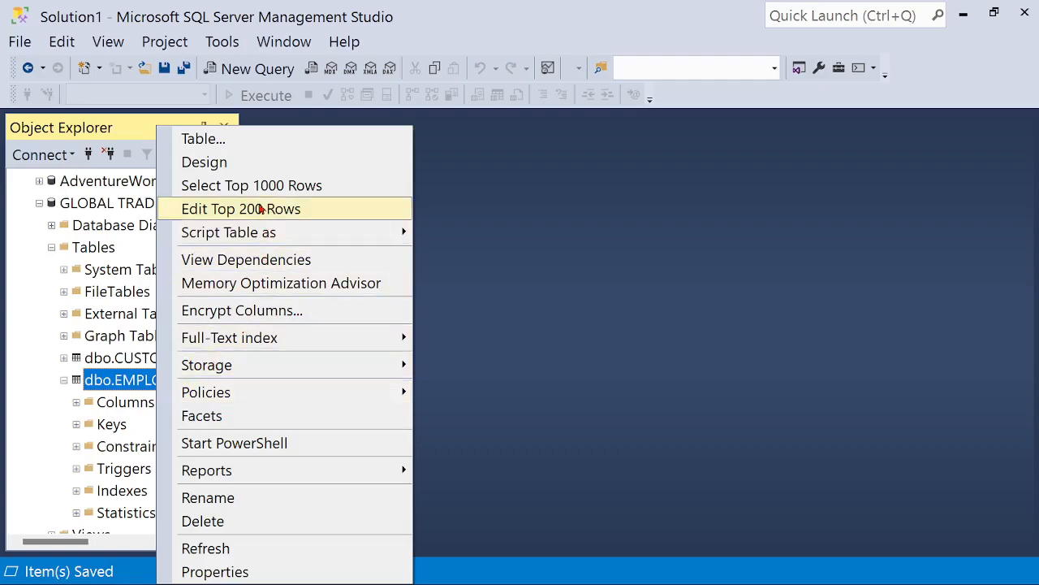
pyautogui.click(249, 169)
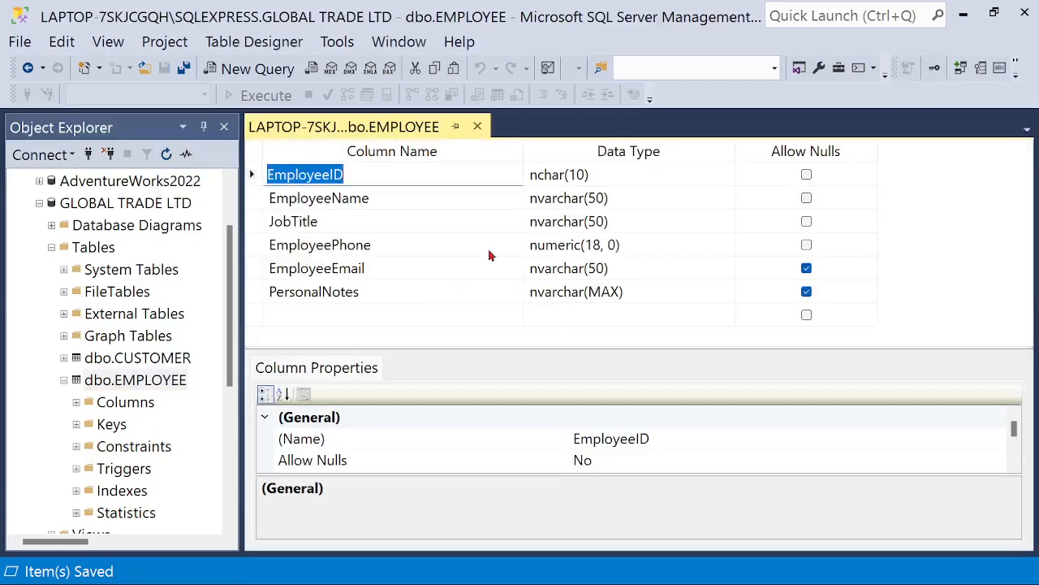
pyautogui.click(386, 201)
pyautogui.click(310, 175)
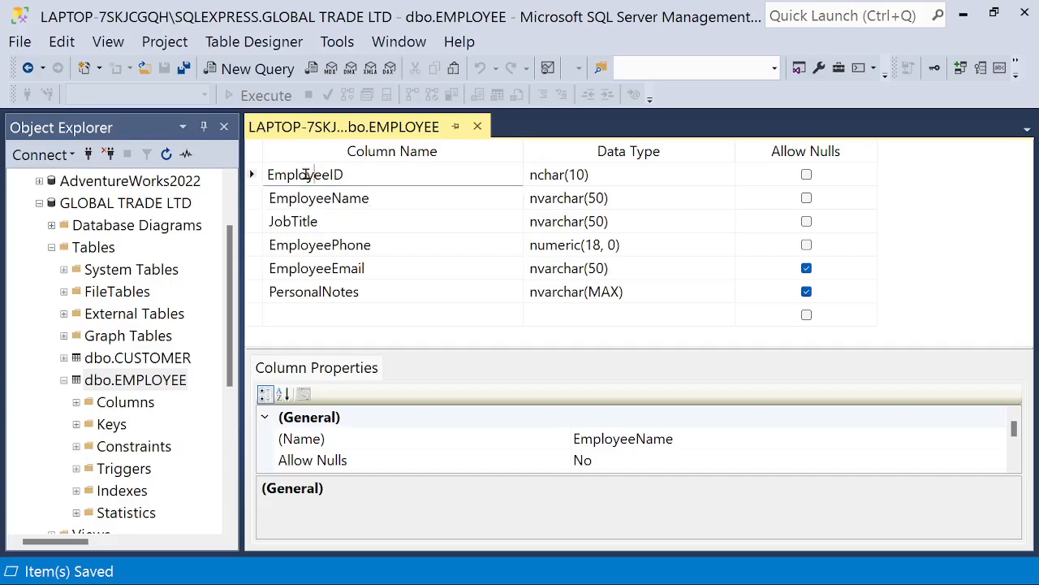
pyautogui.rightClick(318, 177)
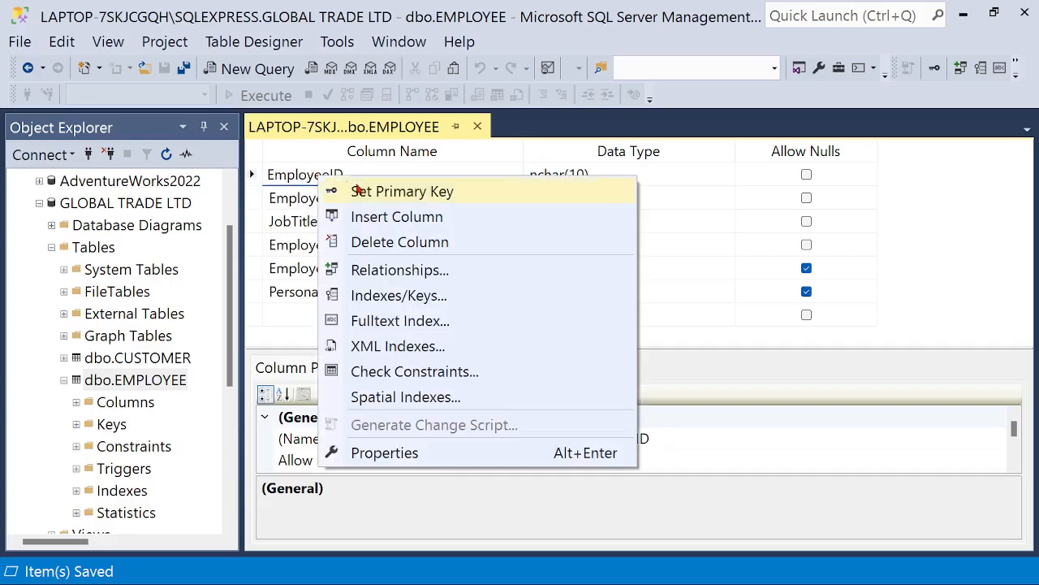
pyautogui.click(463, 201)
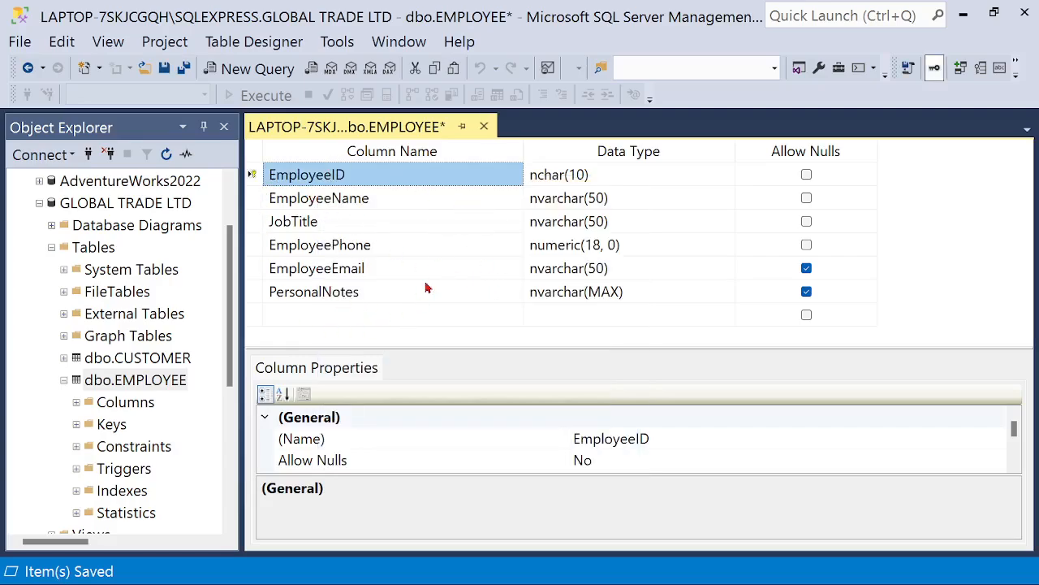
# Save the changed EMPLOYEE table and close its design
pyautogui.click(25, 40)
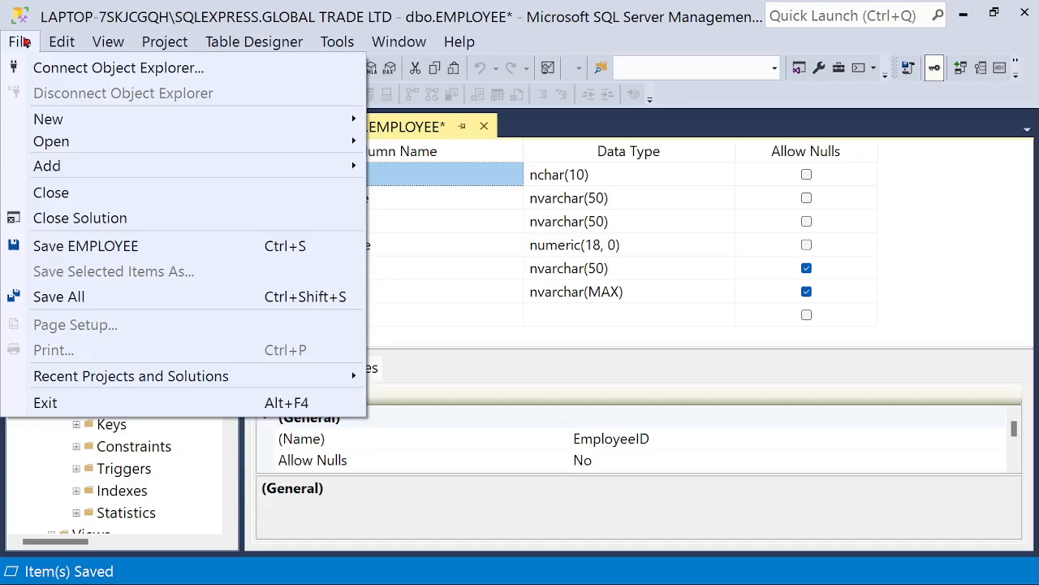
pyautogui.click(71, 246)
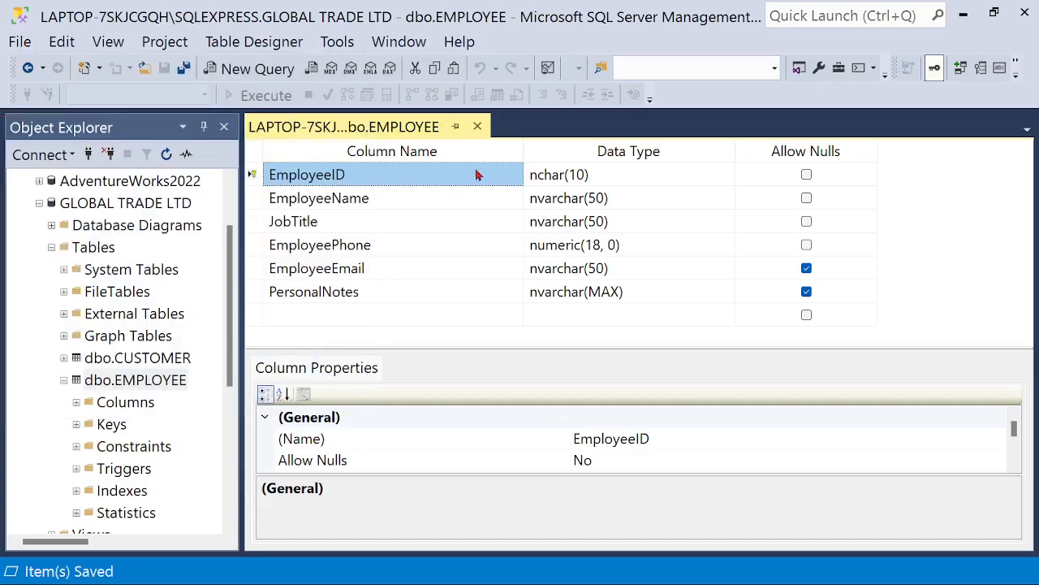
pyautogui.click(477, 127)
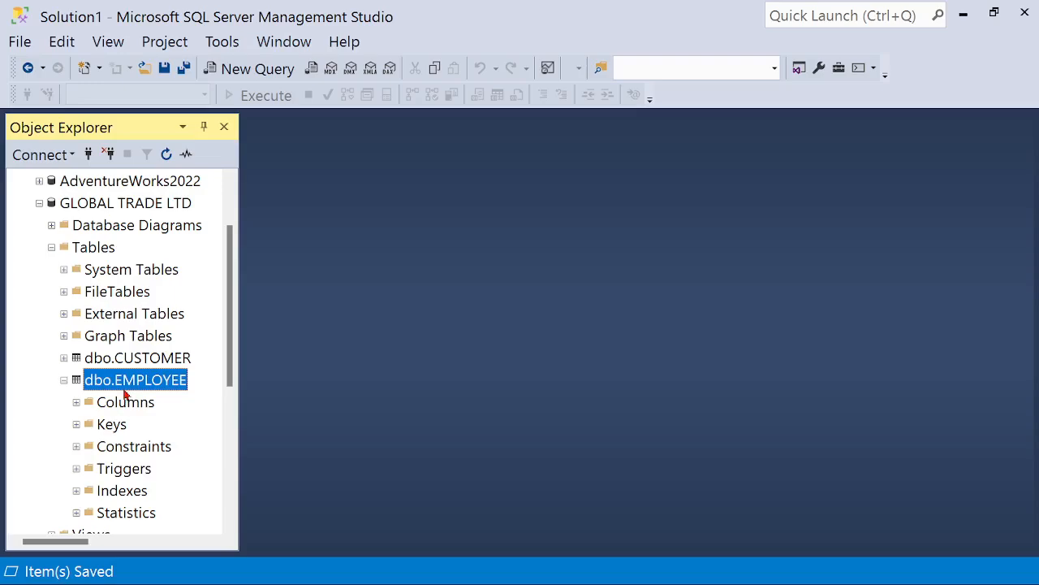
# Collapse the dbo.EMPLOYEE table and start a new table in the GLOBAL TRADE LTD database
pyautogui.click(64, 381)
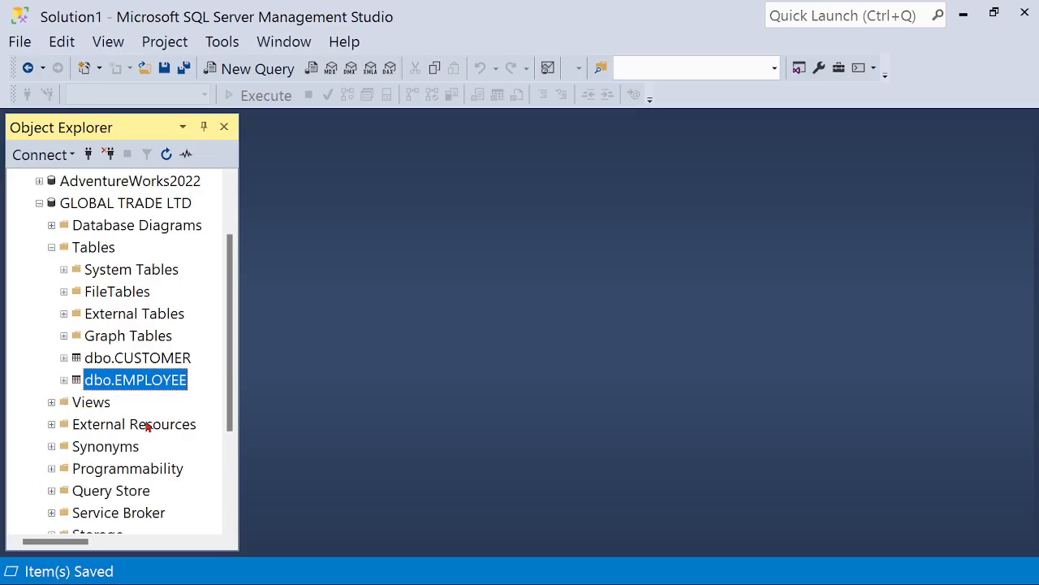
pyautogui.click(103, 252)
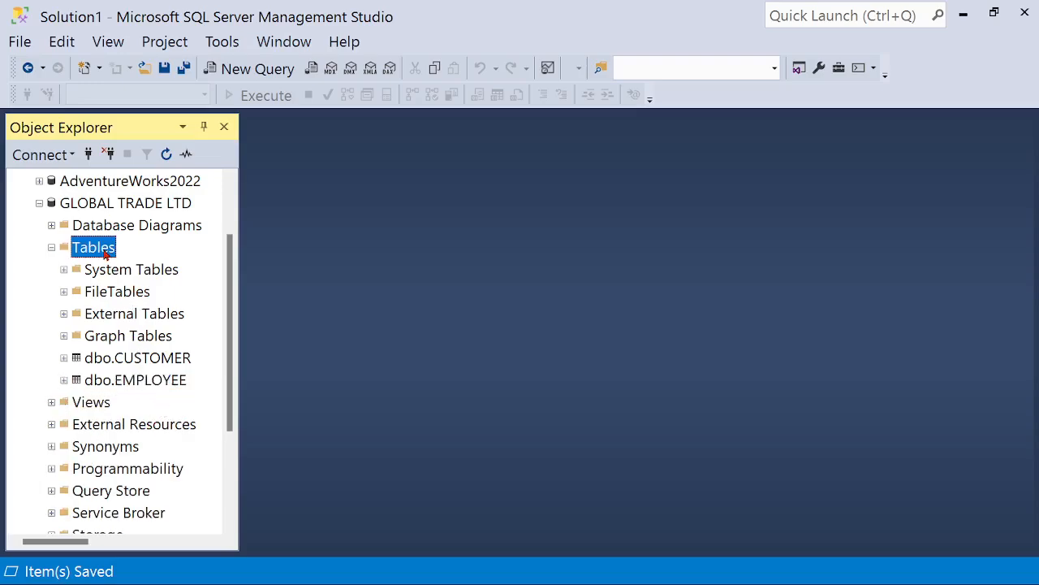
pyautogui.rightClick(103, 250)
pyautogui.moveTo(140, 268)
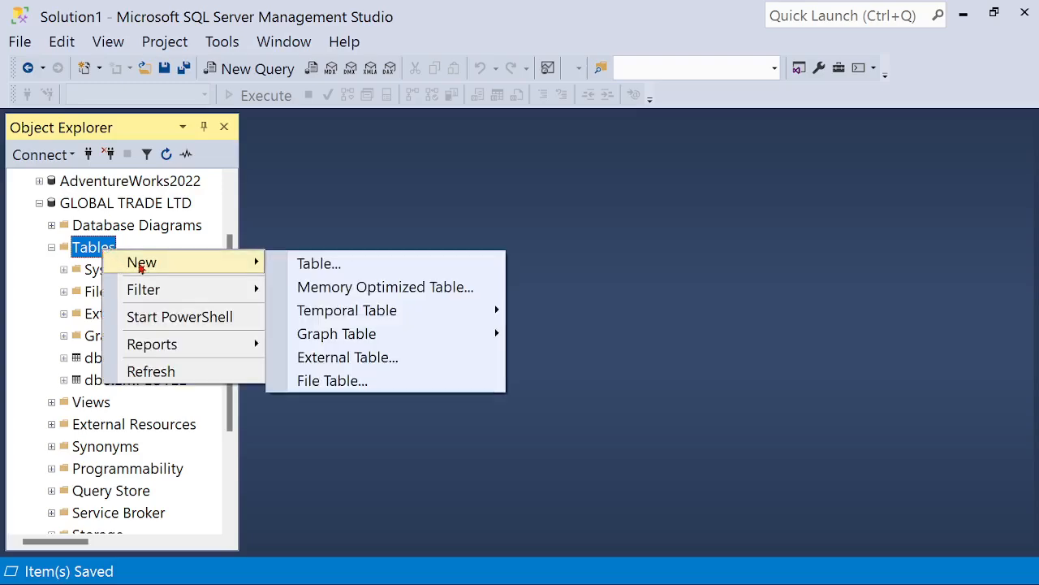
pyautogui.click(302, 264)
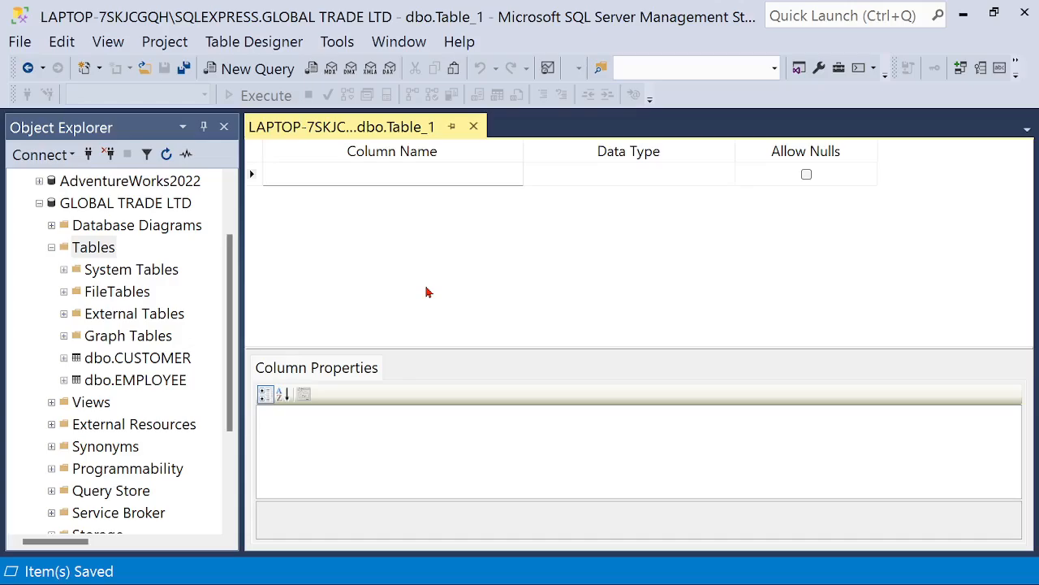
# Add an OrderID column with data type nvarchar(50) that does not allow nulls
pyautogui.write('OrderID')
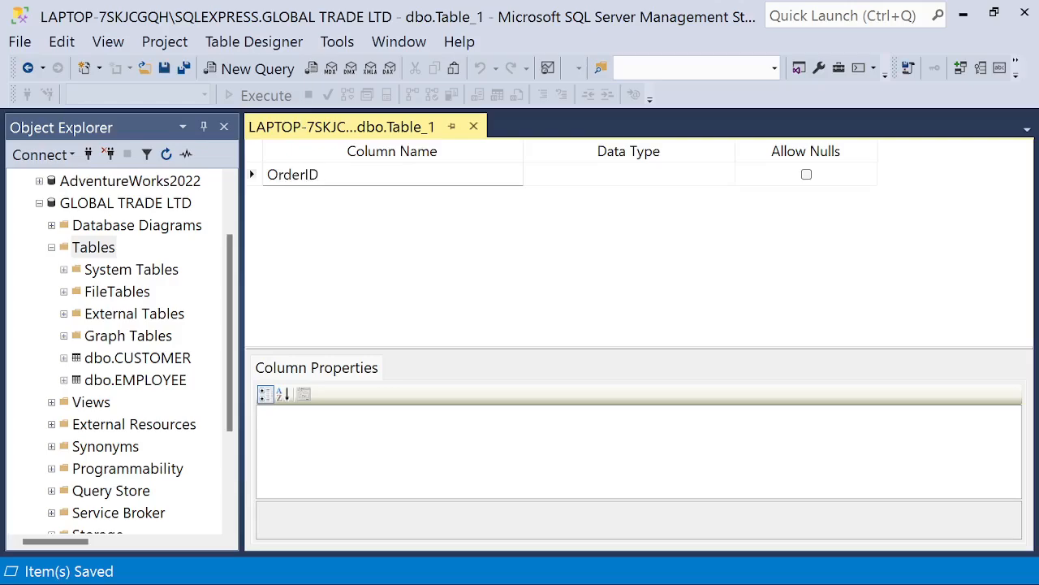
pyautogui.click(605, 181)
pyautogui.click(727, 175)
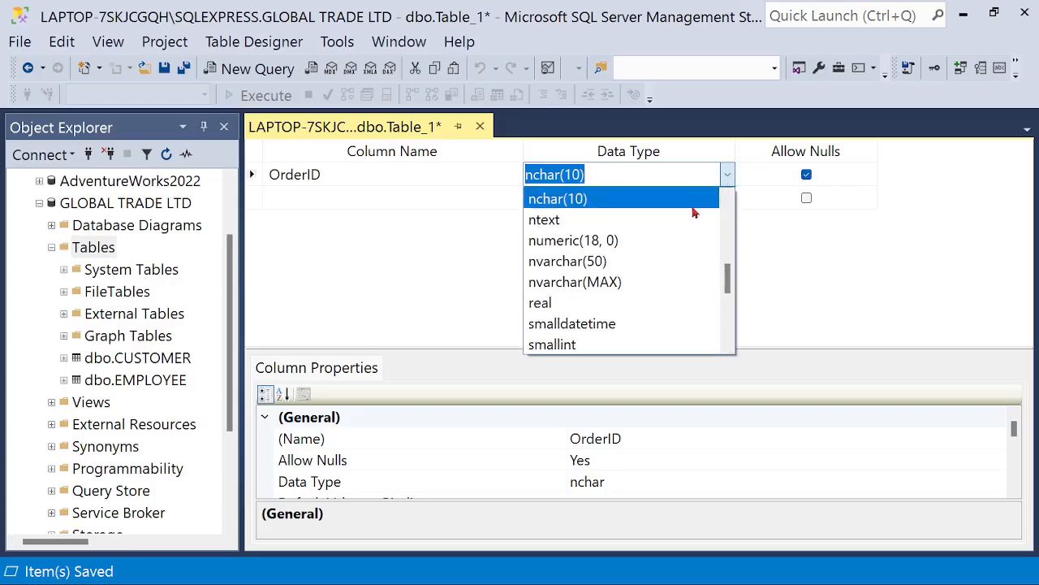
pyautogui.click(666, 262)
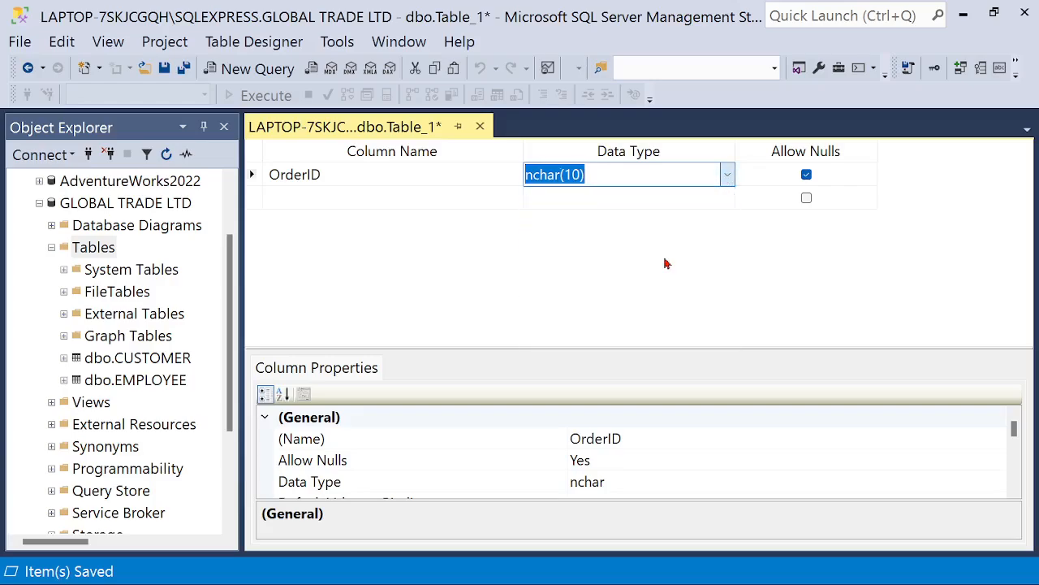
pyautogui.click(806, 174)
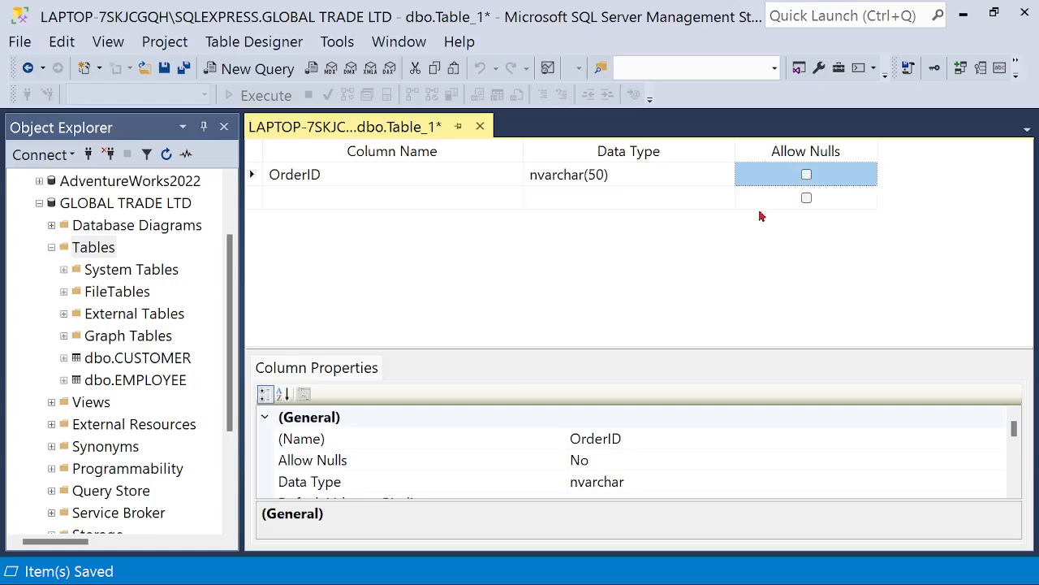
# Set the OrderID column as the new table's primary key
pyautogui.click(347, 197)
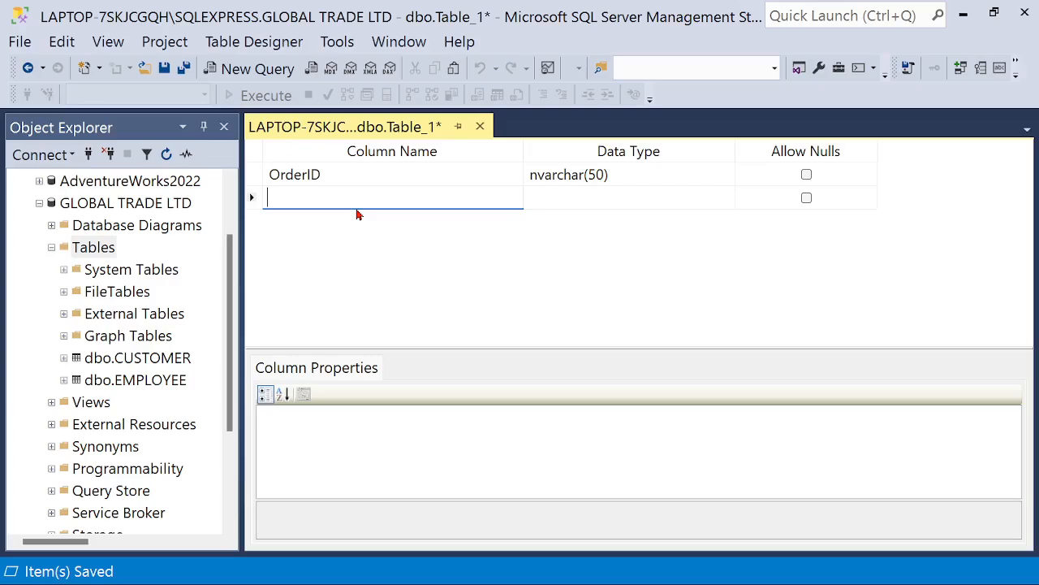
pyautogui.click(302, 177)
pyautogui.rightClick(299, 177)
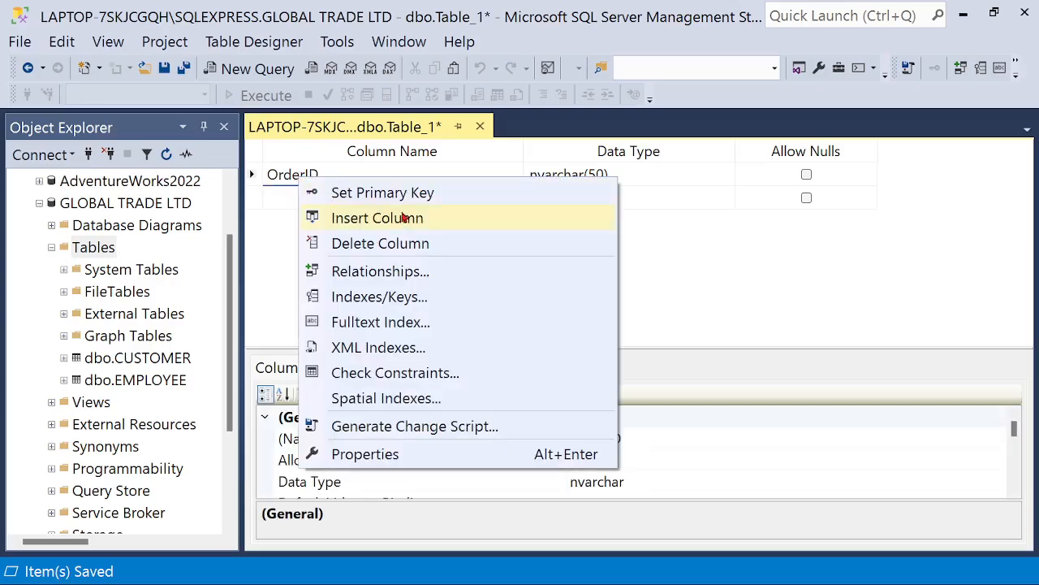
pyautogui.click(398, 195)
# Add a CustomerID column with data type nchar(10) below OrderID
pyautogui.click(319, 199)
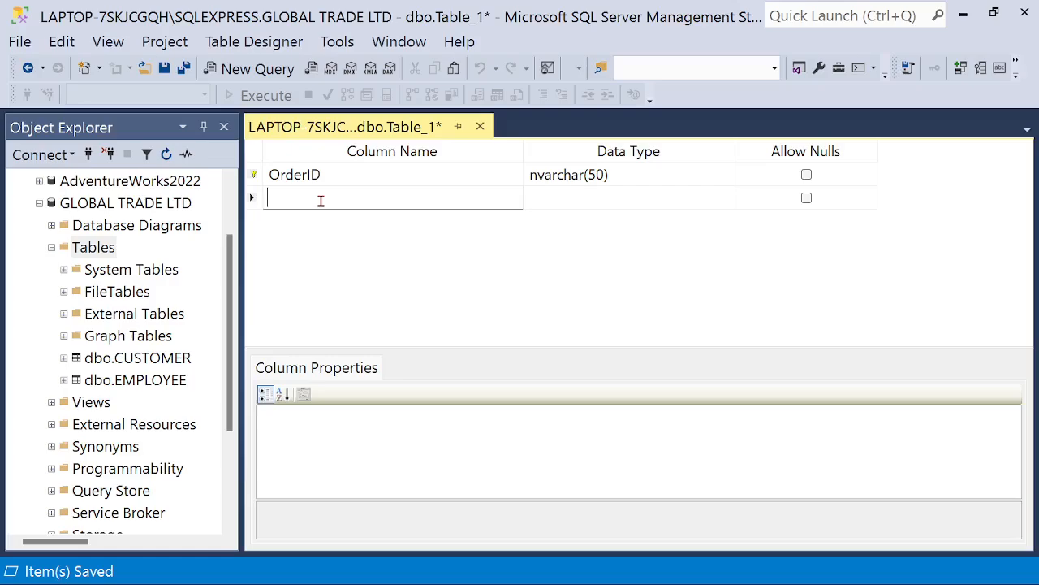
pyautogui.write('CUstomerID')
pyautogui.press('BackSpace')
pyautogui.write('u')
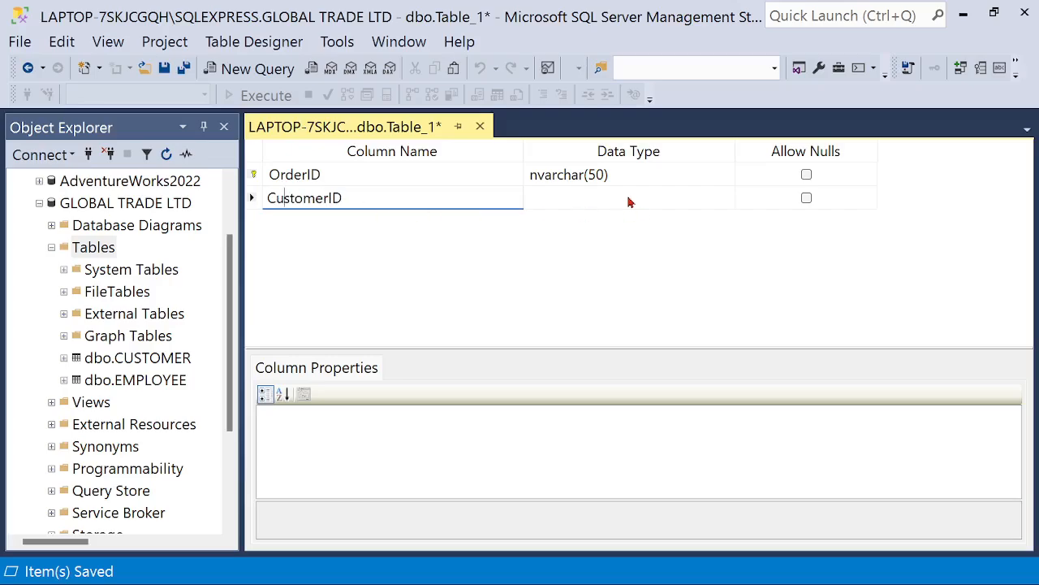
pyautogui.click(630, 202)
pyautogui.click(727, 199)
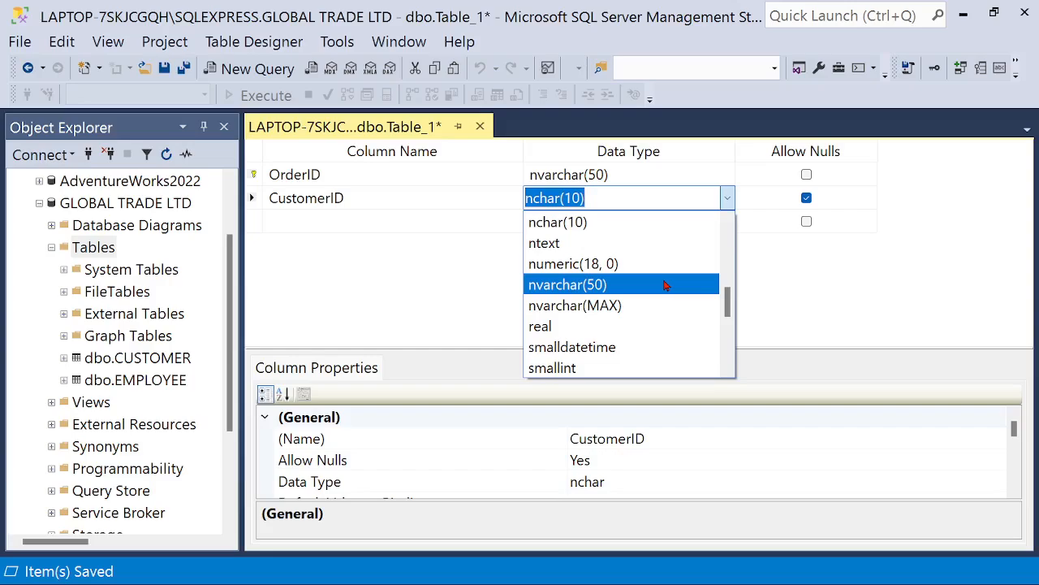
pyautogui.click(635, 222)
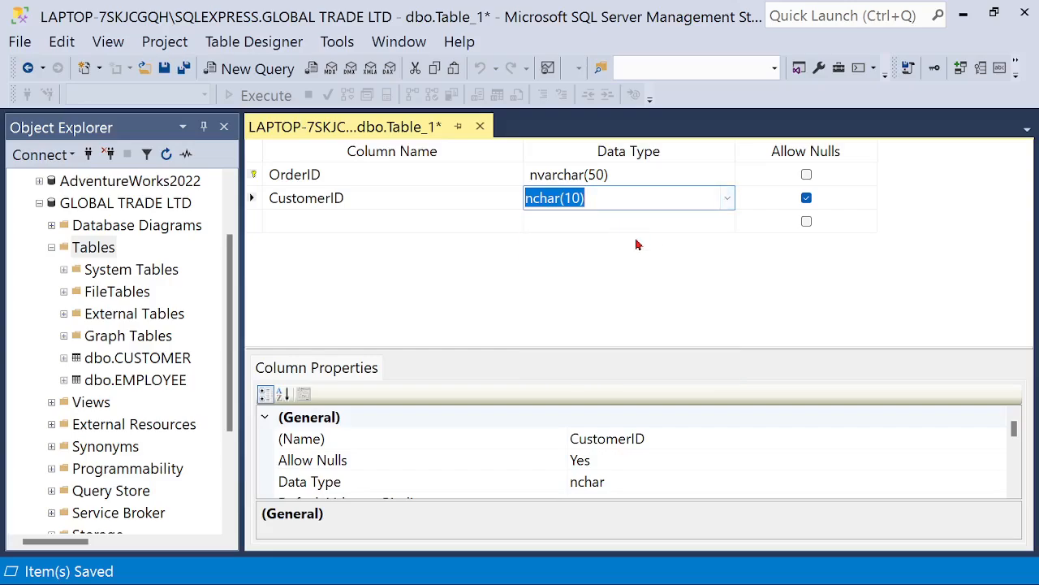
# Change the OrderID column's data type to nchar(10) and disallow nulls for the CustomerID column
pyautogui.click(622, 176)
pyautogui.click(728, 175)
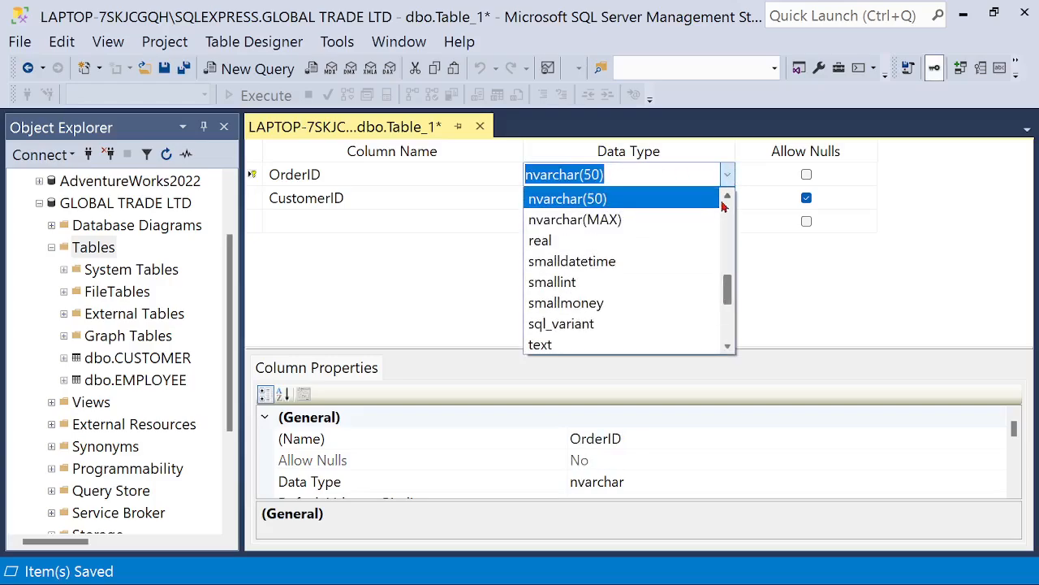
pyautogui.click(727, 200)
pyautogui.click(727, 200)
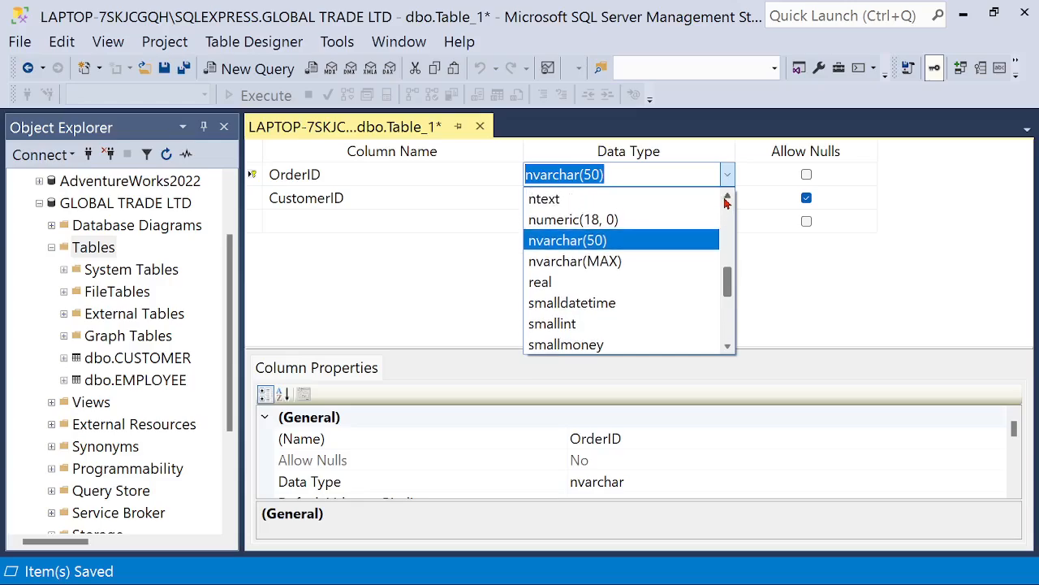
pyautogui.click(727, 200)
pyautogui.click(691, 201)
pyautogui.click(581, 242)
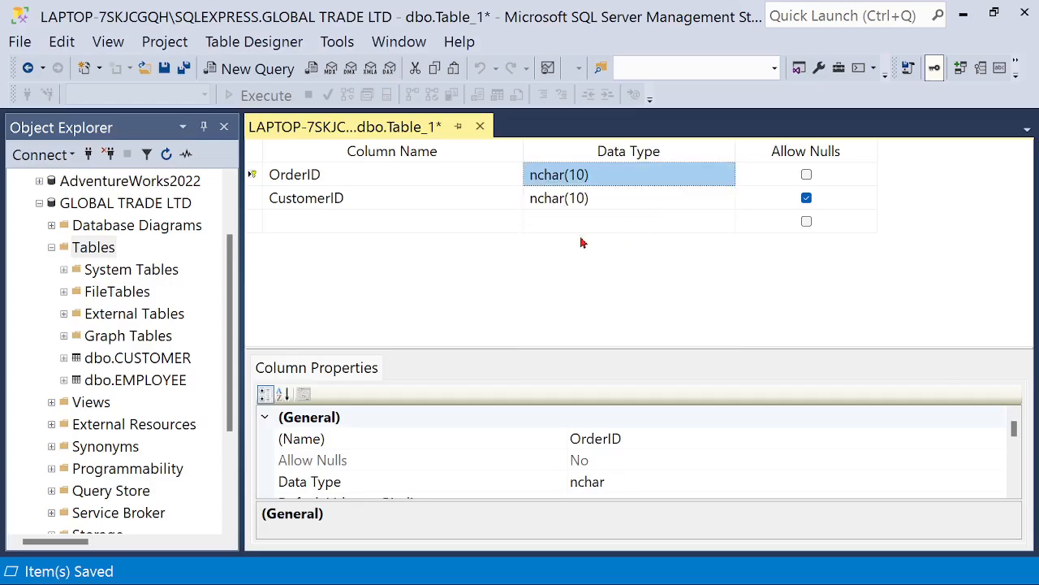
pyautogui.click(365, 213)
pyautogui.click(807, 199)
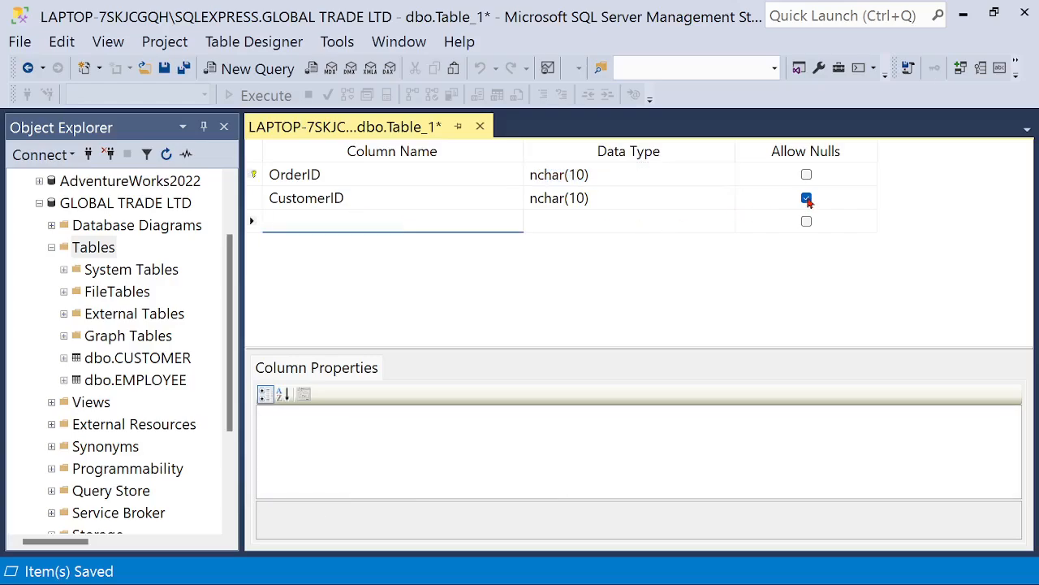
# Add an EmployeeID column with data type nchar(10) that does not allow nulls
pyautogui.click(309, 224)
pyautogui.write('Employ')
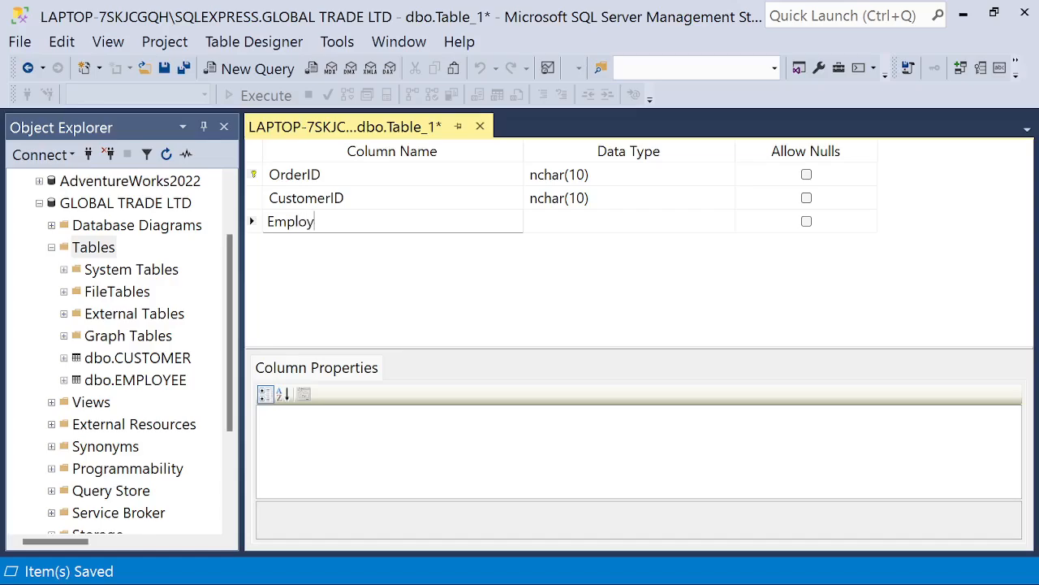
pyautogui.write('eeID')
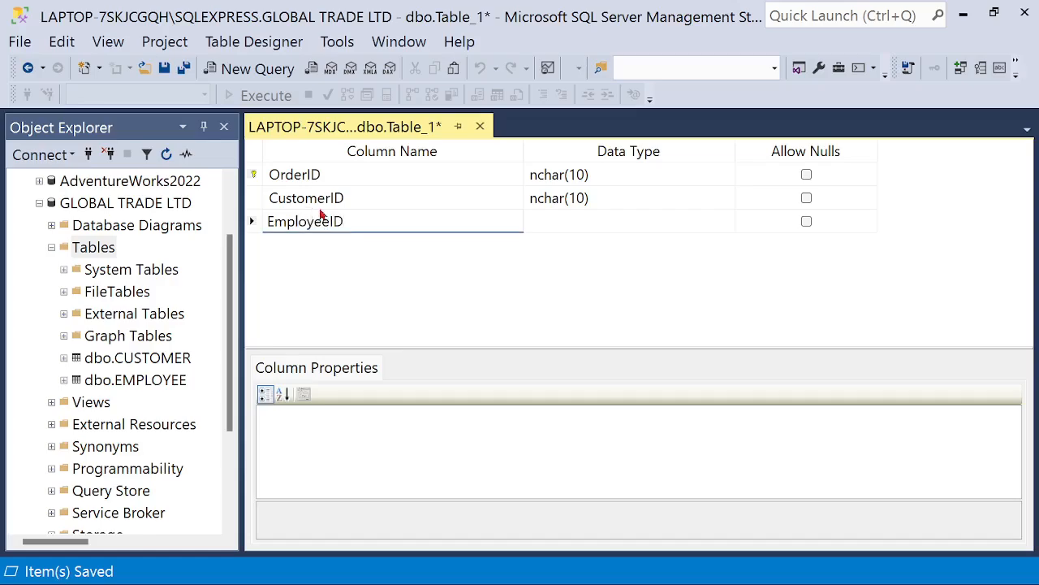
pyautogui.click(573, 227)
pyautogui.click(728, 231)
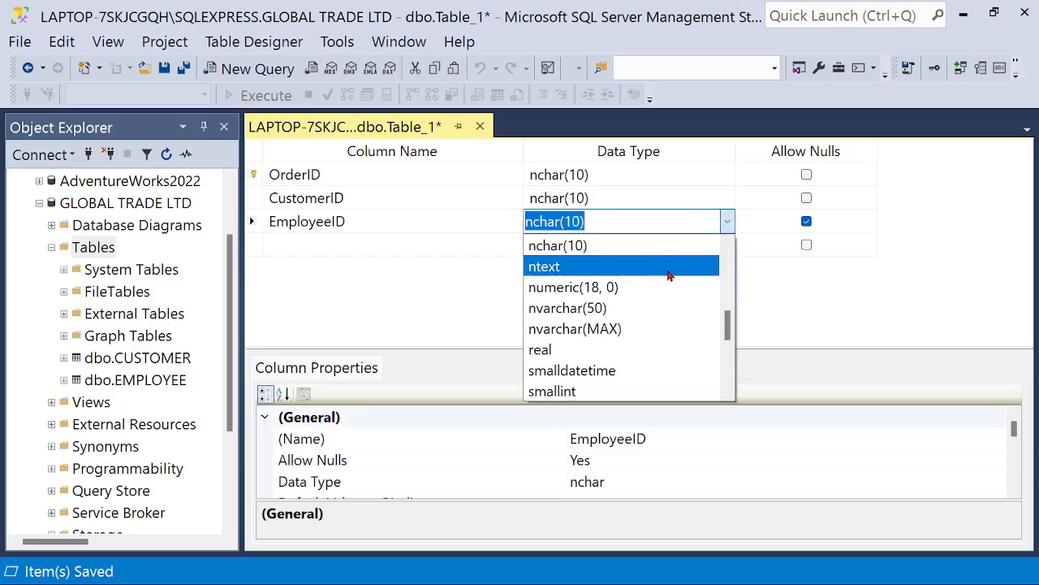
pyautogui.click(602, 245)
pyautogui.click(806, 221)
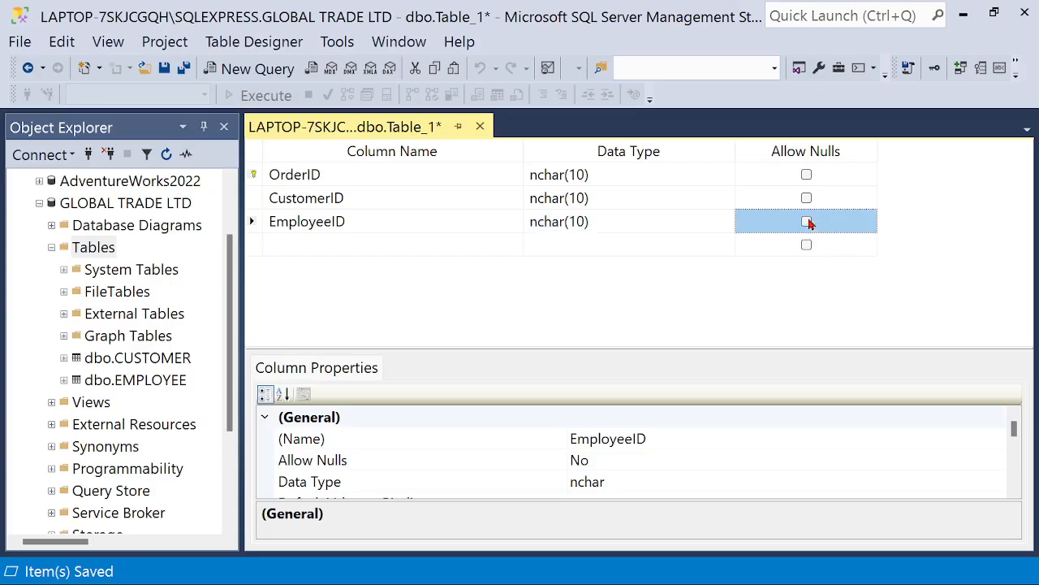
# Check the ID columns' data types in the dbo.CUSTOMER and dbo.EMPLOYEE table designs, closing each design after viewing
pyautogui.click(283, 244)
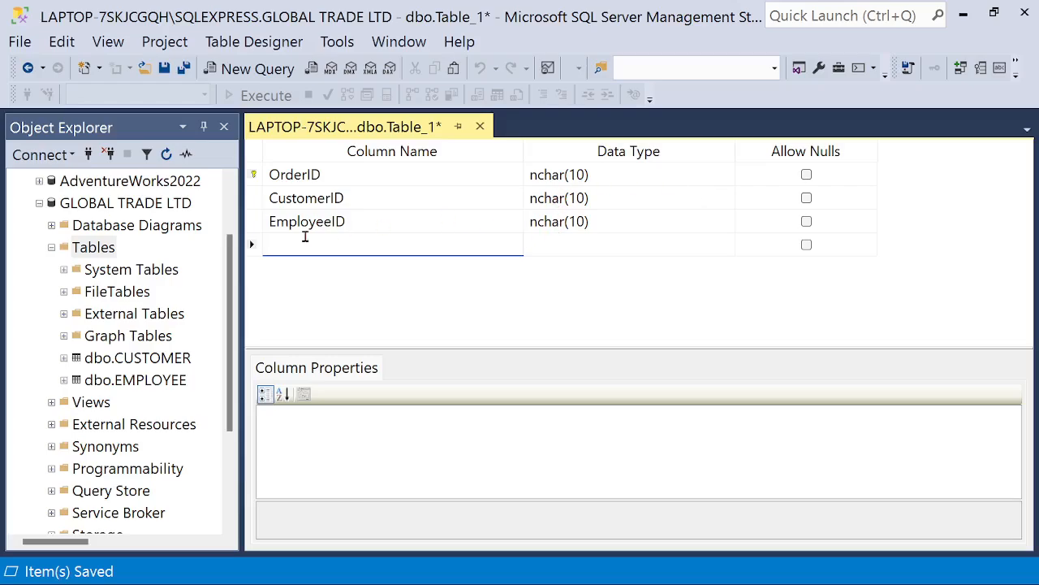
pyautogui.rightClick(146, 359)
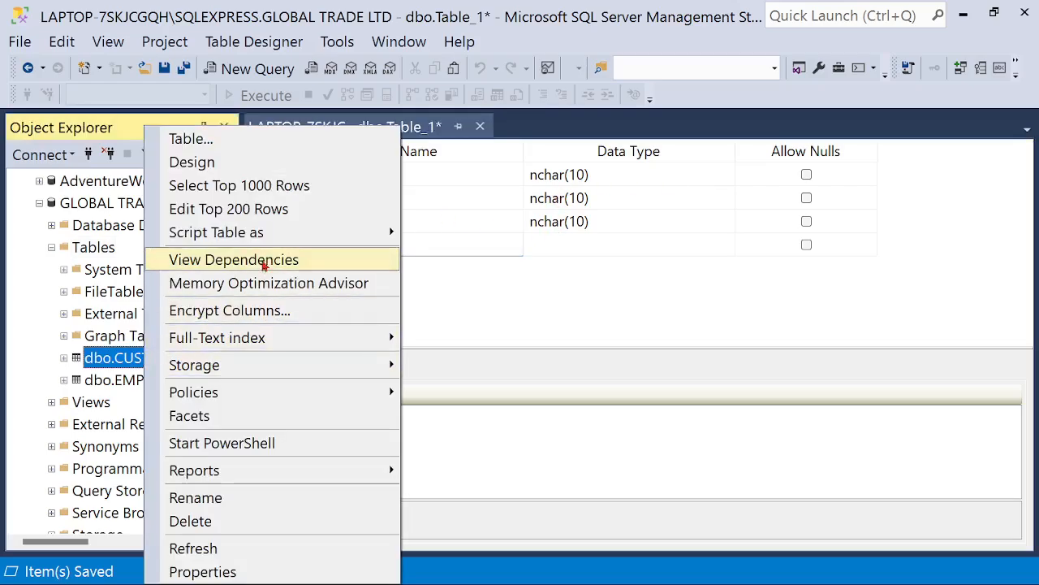
pyautogui.click(277, 163)
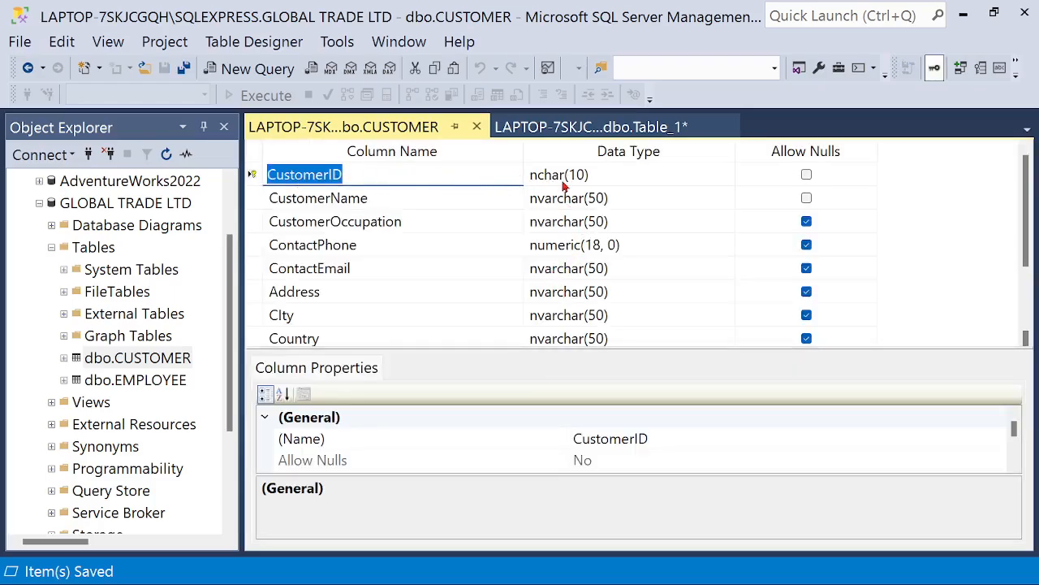
pyautogui.click(476, 127)
pyautogui.click(162, 389)
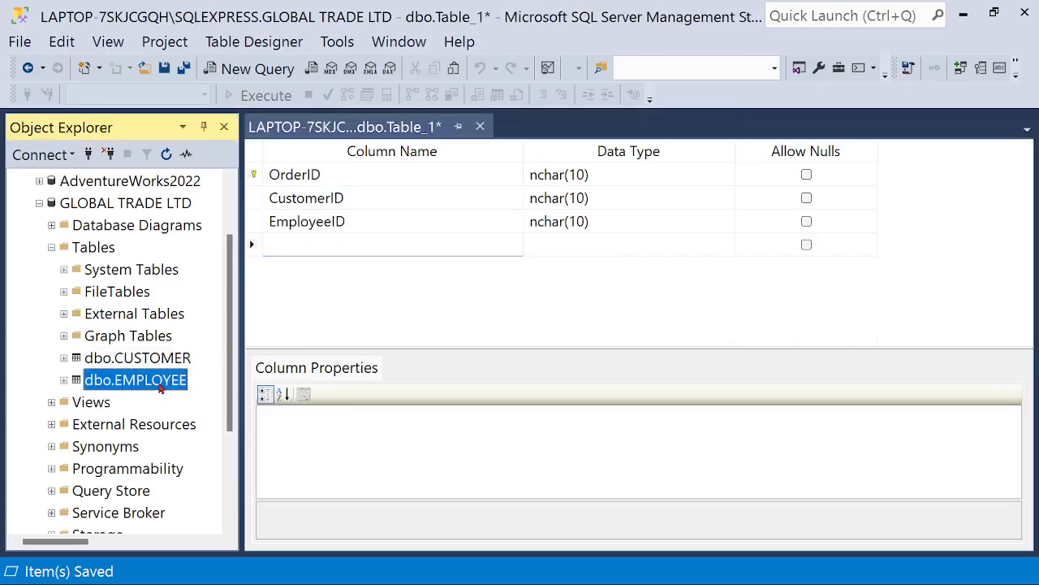
pyautogui.rightClick(161, 389)
pyautogui.click(310, 166)
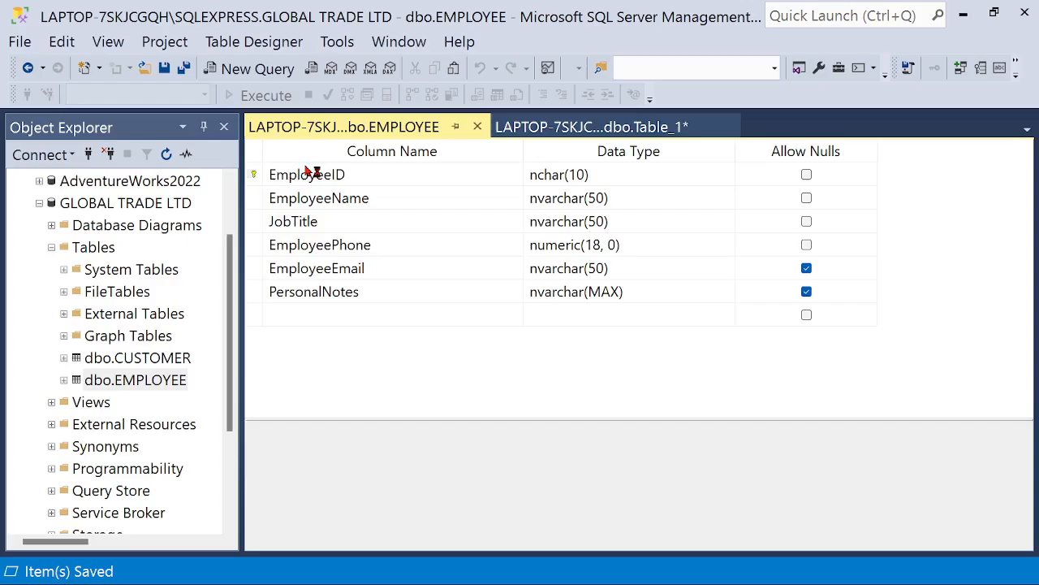
pyautogui.click(477, 127)
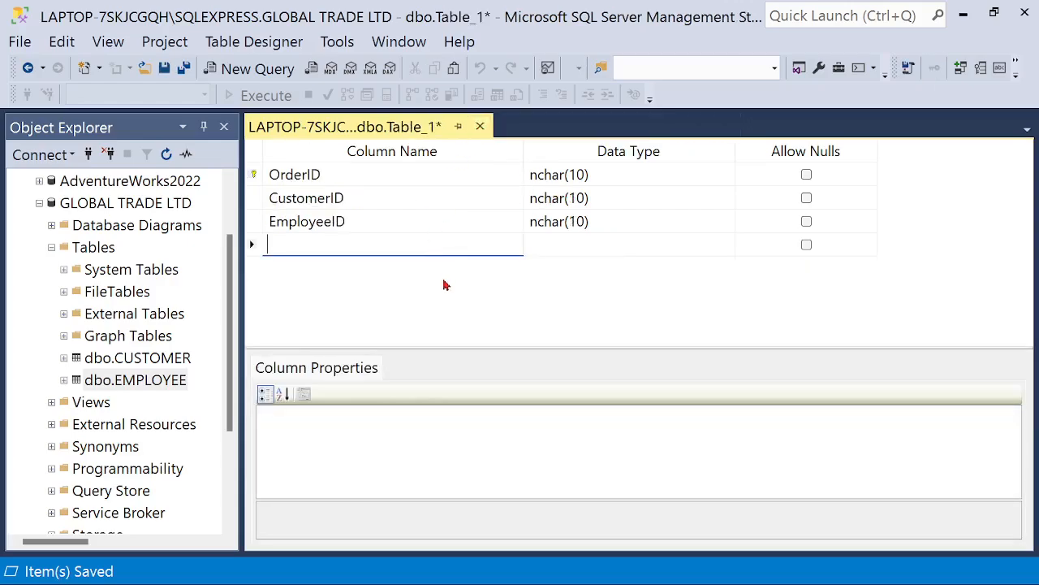
# Add an OrderDate column with data type date that does not allow nulls
pyautogui.click(370, 244)
pyautogui.write('OrderDate')
pyautogui.click(650, 247)
pyautogui.click(727, 244)
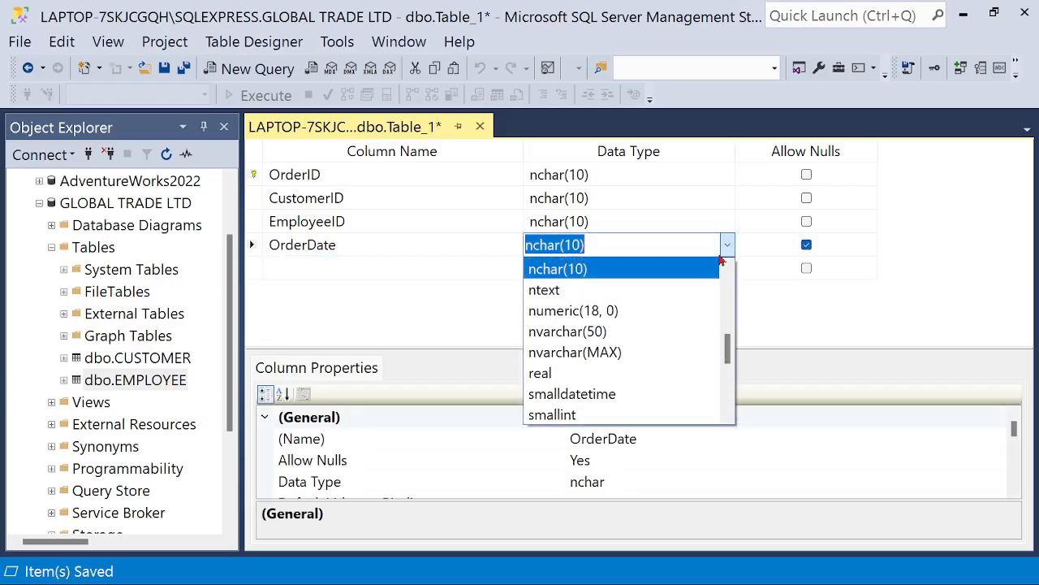
pyautogui.moveTo(729, 354); pyautogui.dragTo(739, 279)
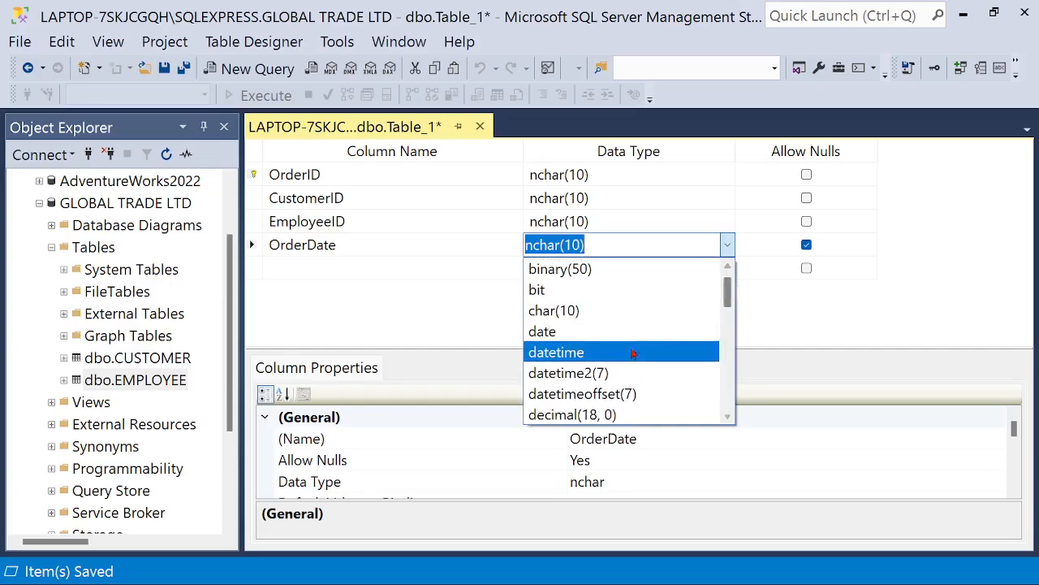
pyautogui.click(589, 337)
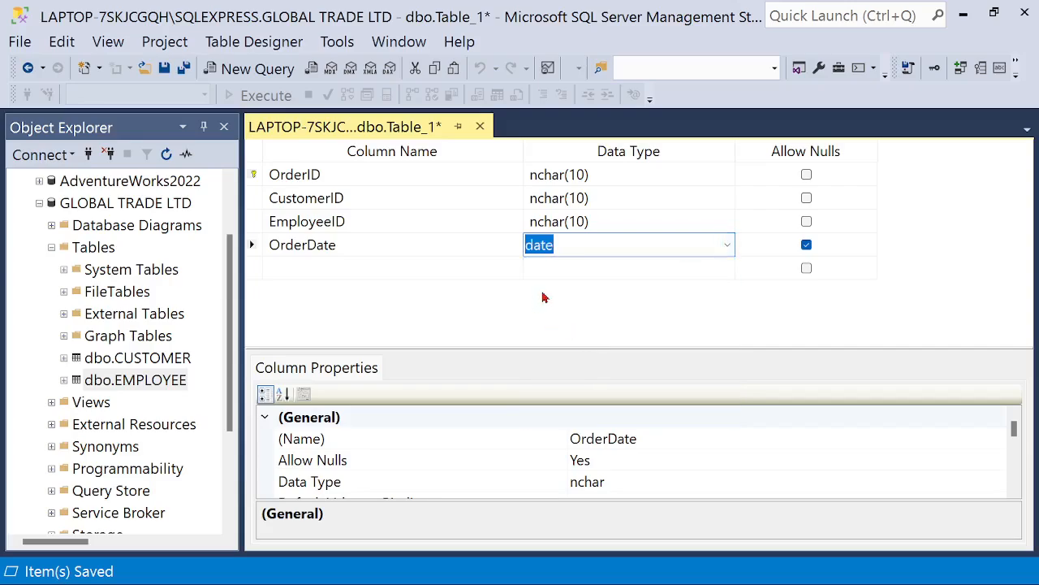
pyautogui.click(601, 266)
pyautogui.click(812, 246)
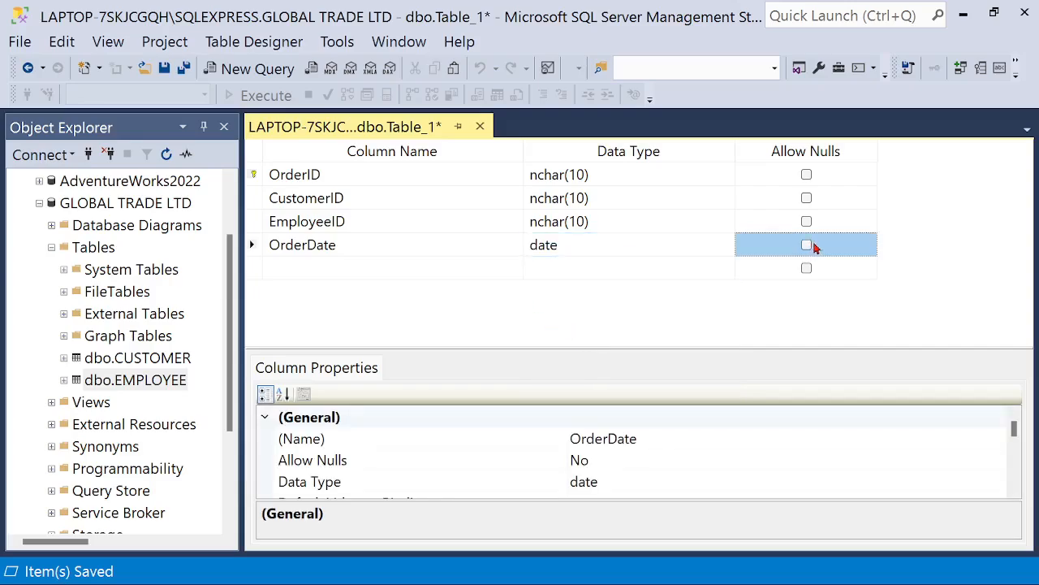
# Add an OrderPrice column with data type money that does not allow nulls
pyautogui.click(320, 268)
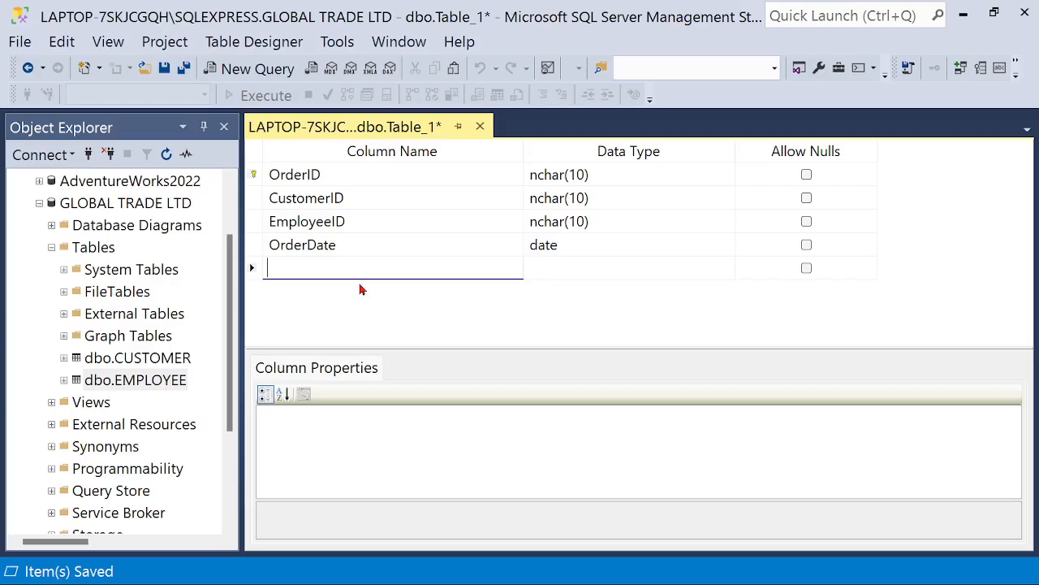
pyautogui.write('OrderPrice')
pyautogui.click(559, 271)
pyautogui.click(727, 268)
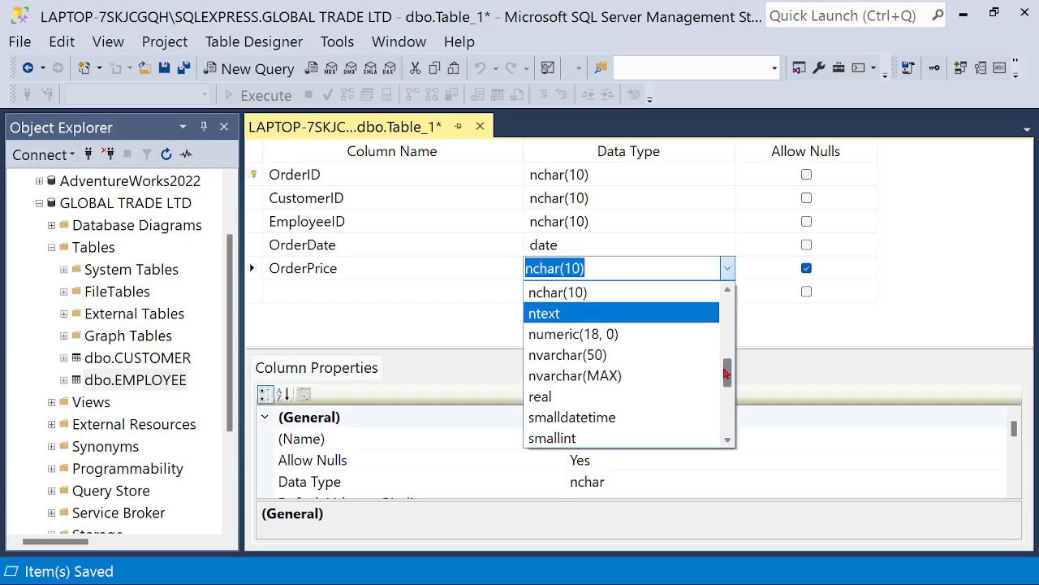
pyautogui.scroll(-2, 727, 373)
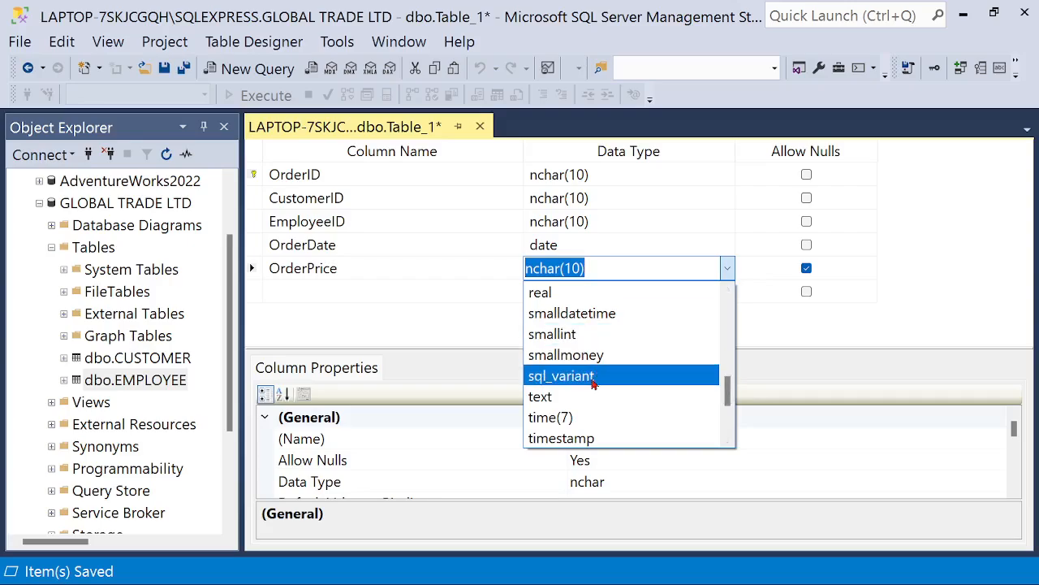
pyautogui.moveTo(729, 395); pyautogui.dragTo(730, 366)
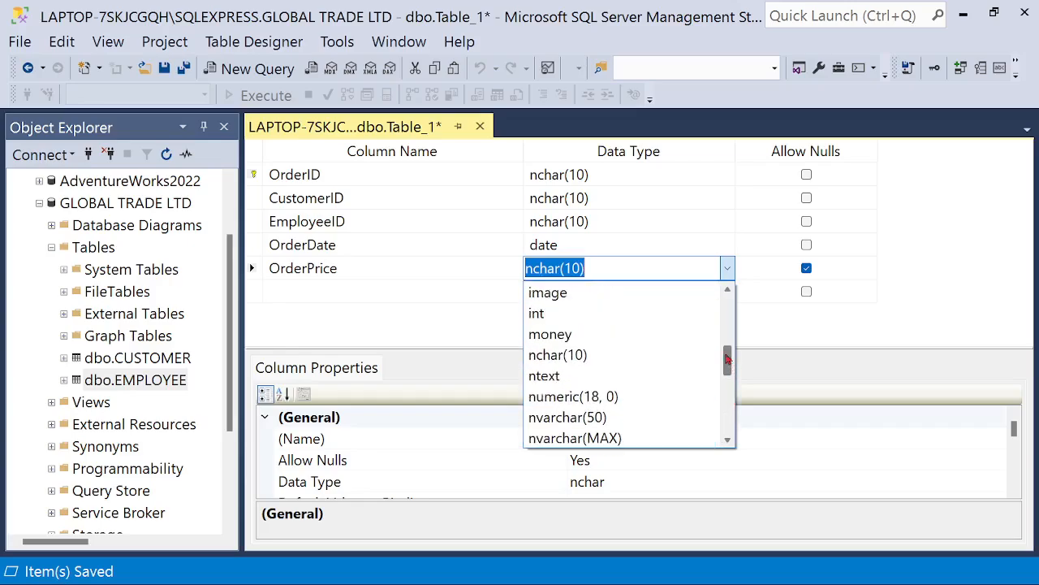
pyautogui.click(617, 335)
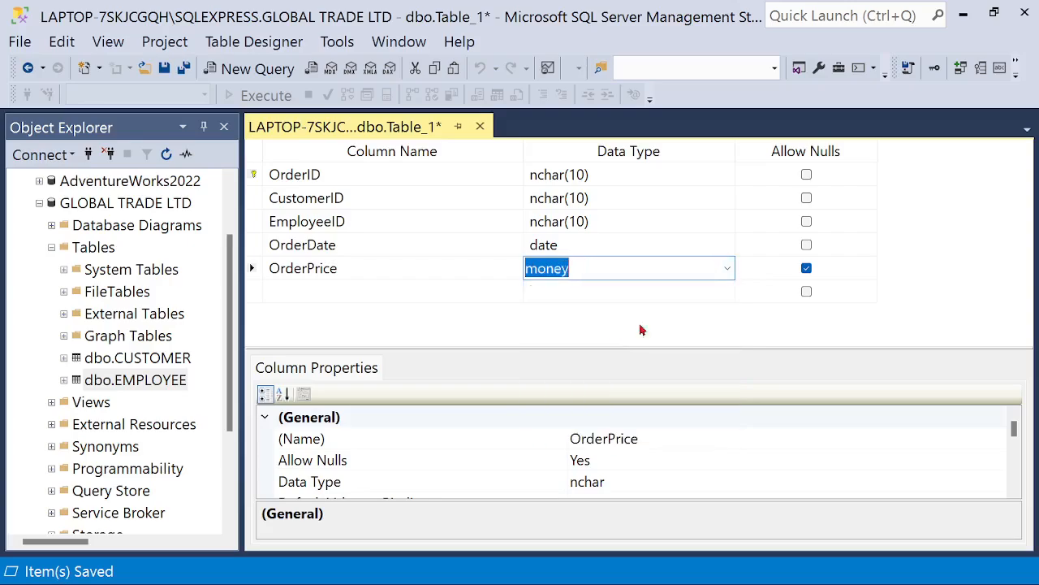
pyautogui.click(807, 269)
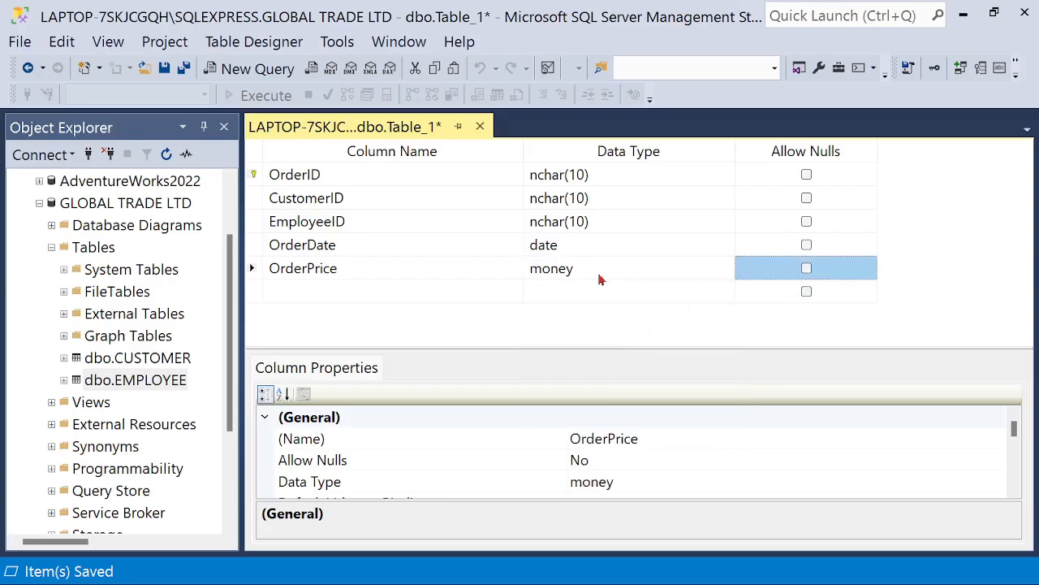
# Add a column named PaidDate below OrderPrice
pyautogui.click(390, 291)
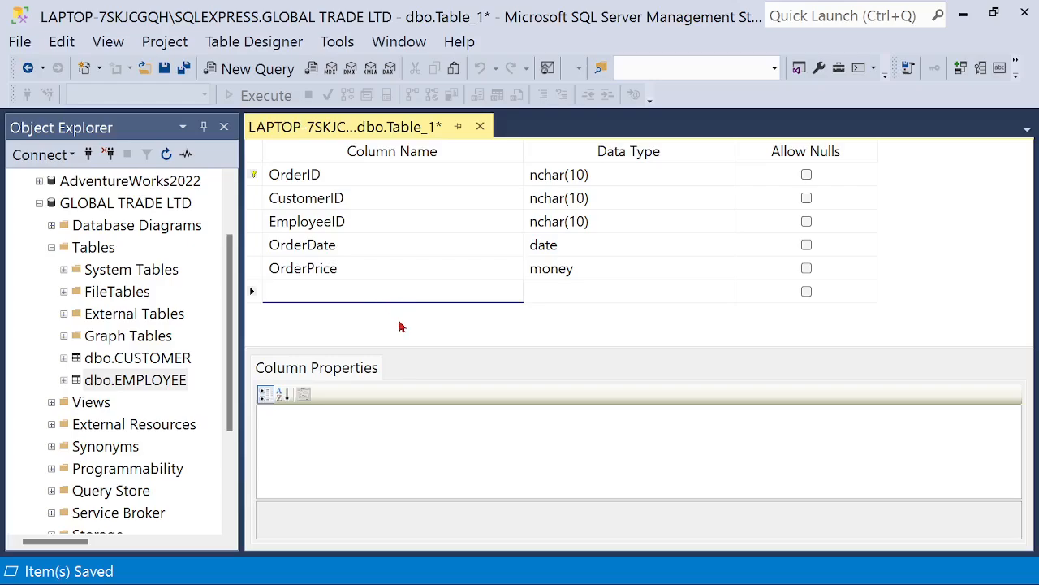
pyautogui.write('OrderPaid')
pyautogui.write('Da')
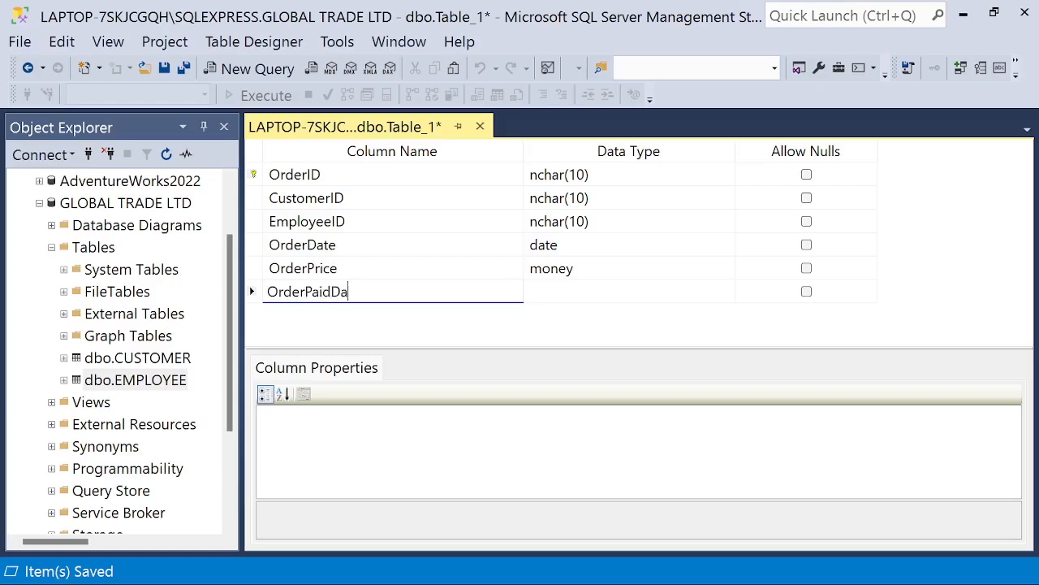
pyautogui.write('te')
pyautogui.moveTo(305, 294); pyautogui.dragTo(269, 294)
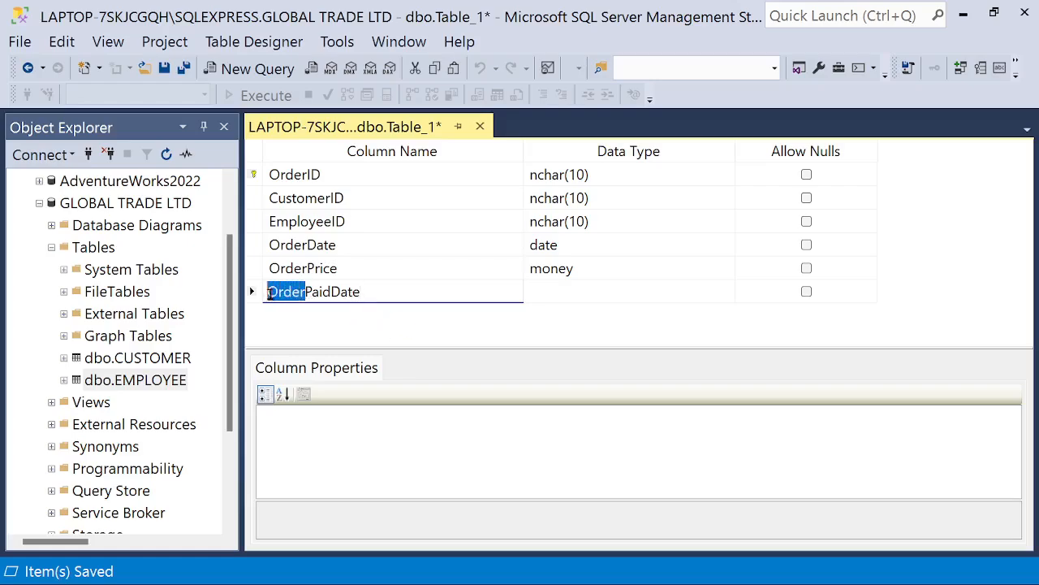
pyautogui.press('BackSpace')
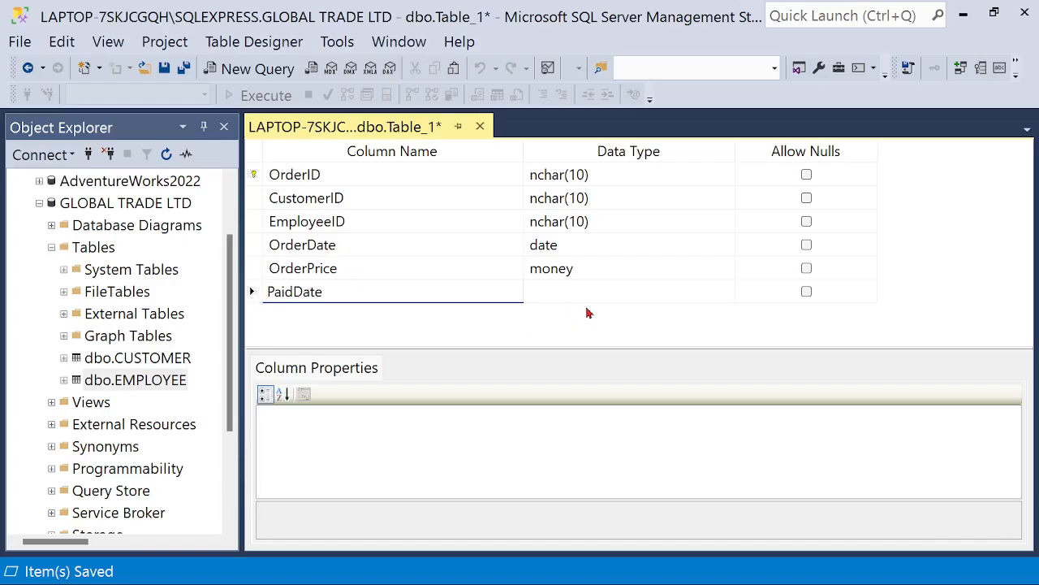
# Set the PaidDate column's data type to date and allow nulls for the OrderDate and OrderPrice columns
pyautogui.click(598, 294)
pyautogui.click(727, 292)
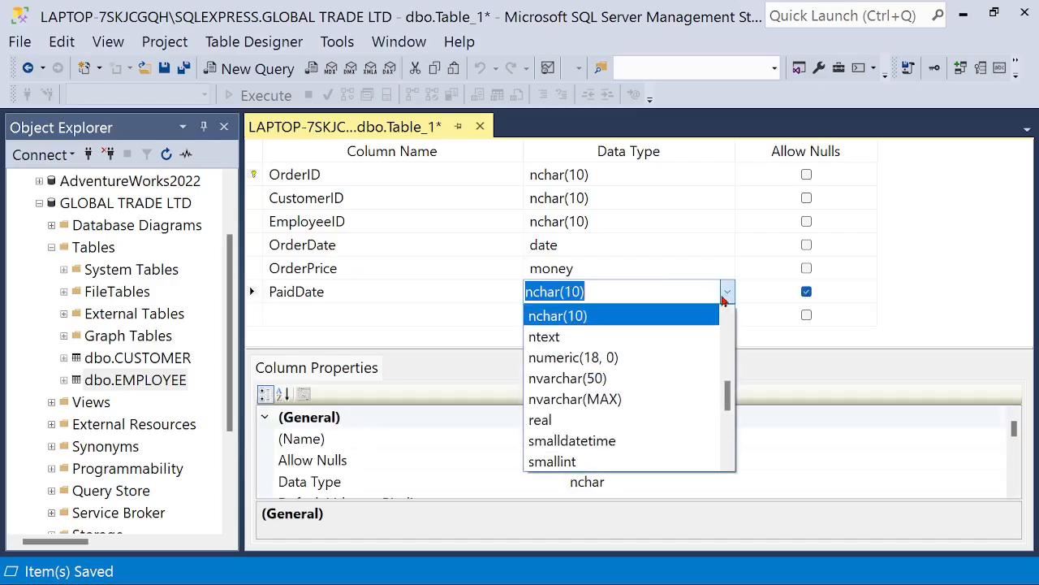
pyautogui.moveTo(729, 394); pyautogui.dragTo(730, 345)
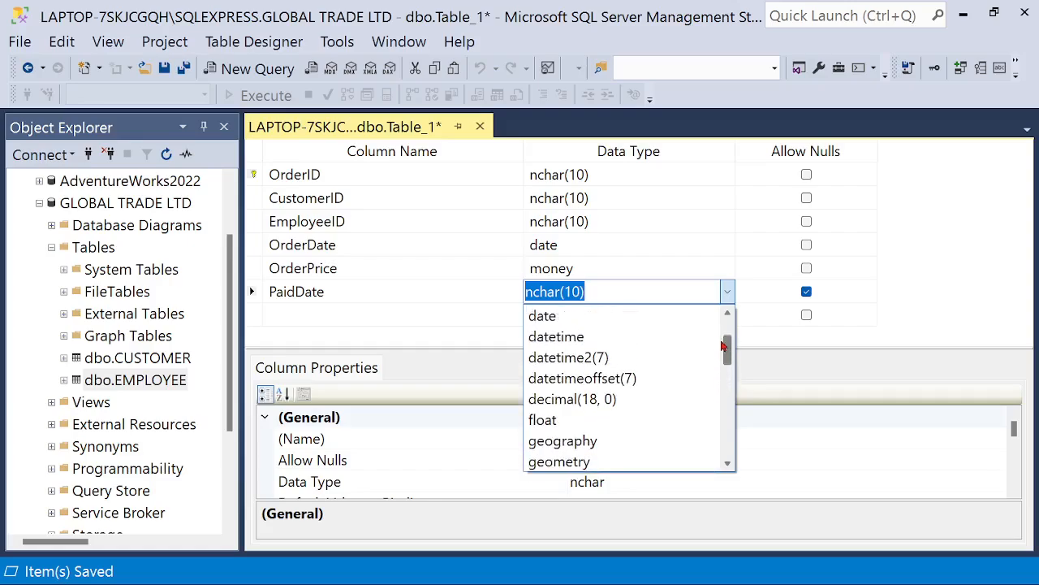
pyautogui.click(608, 316)
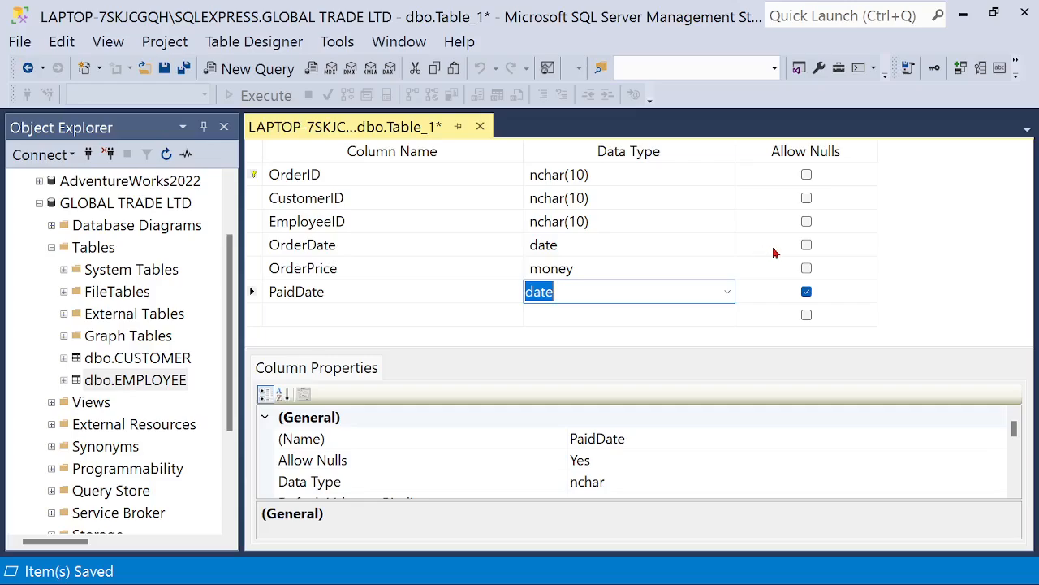
pyautogui.click(807, 245)
pyautogui.click(806, 268)
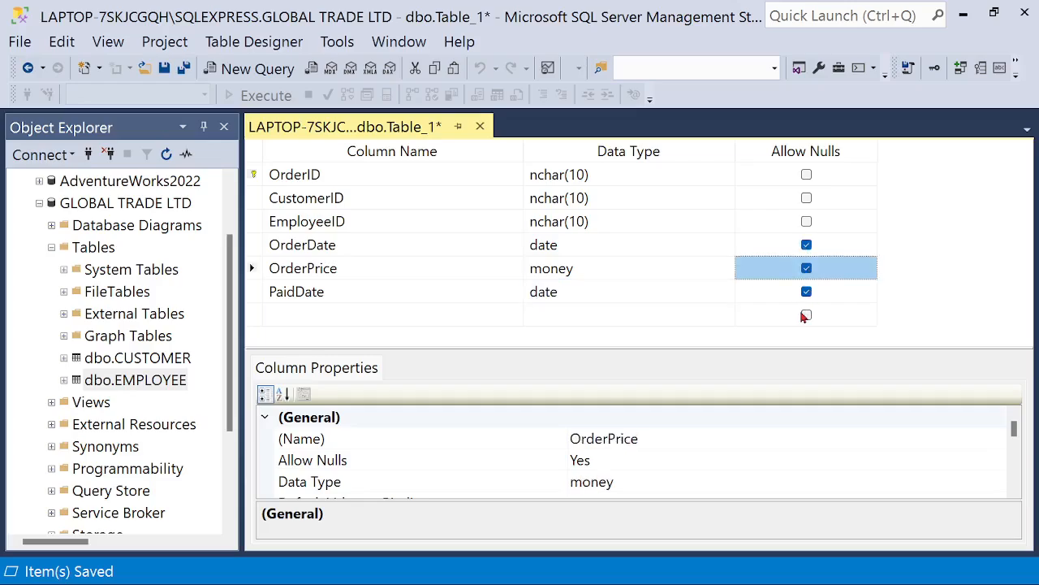
# Add a column named ShippedDate below PaidDate
pyautogui.click(329, 310)
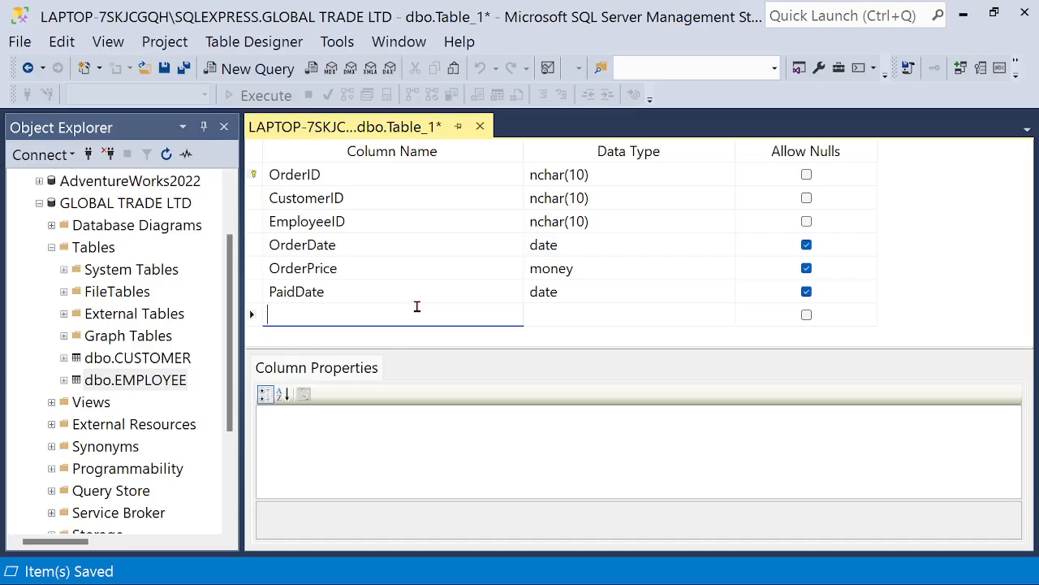
pyautogui.write('ShippedDate')
pyautogui.click(622, 316)
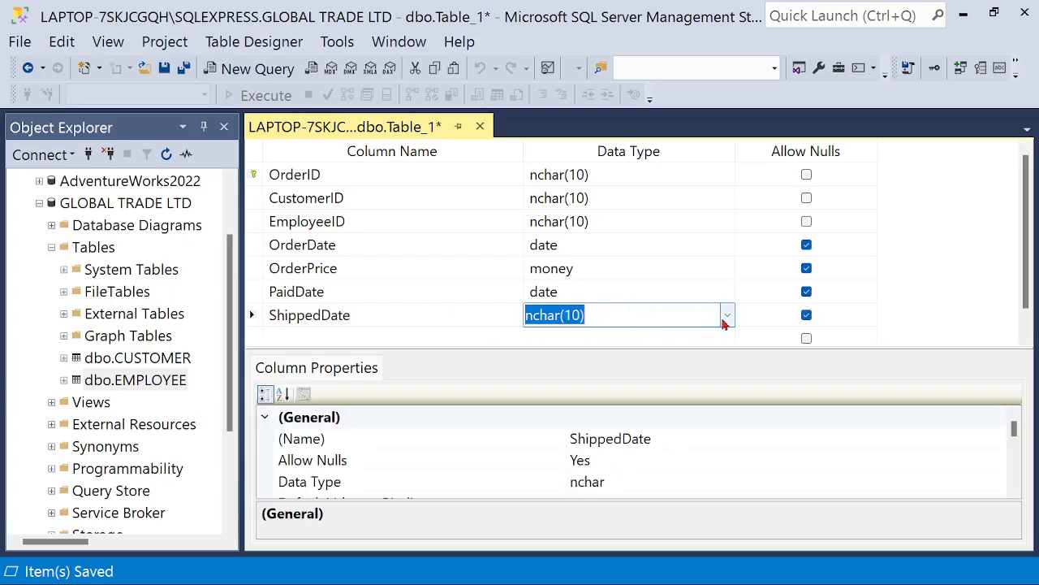
# Rename the ShippedDate column to DeliveryDate and open its data type for editing
pyautogui.click(319, 315)
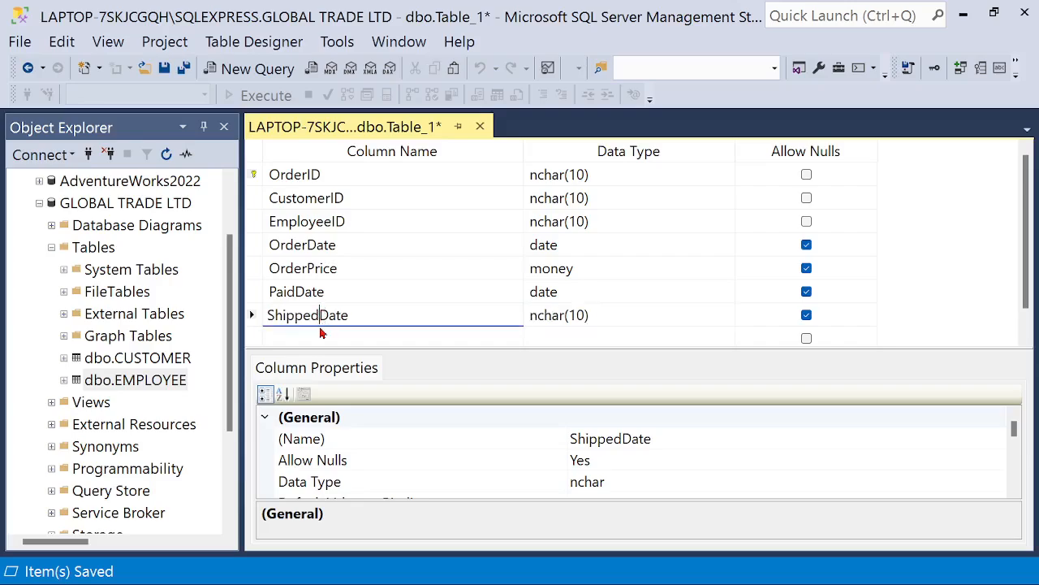
pyautogui.press('BackSpace')
pyautogui.press('BackSpace')
pyautogui.press('BackSpace')
pyautogui.press('BackSpace')
pyautogui.press('BackSpace')
pyautogui.press('BackSpace')
pyautogui.press('BackSpace')
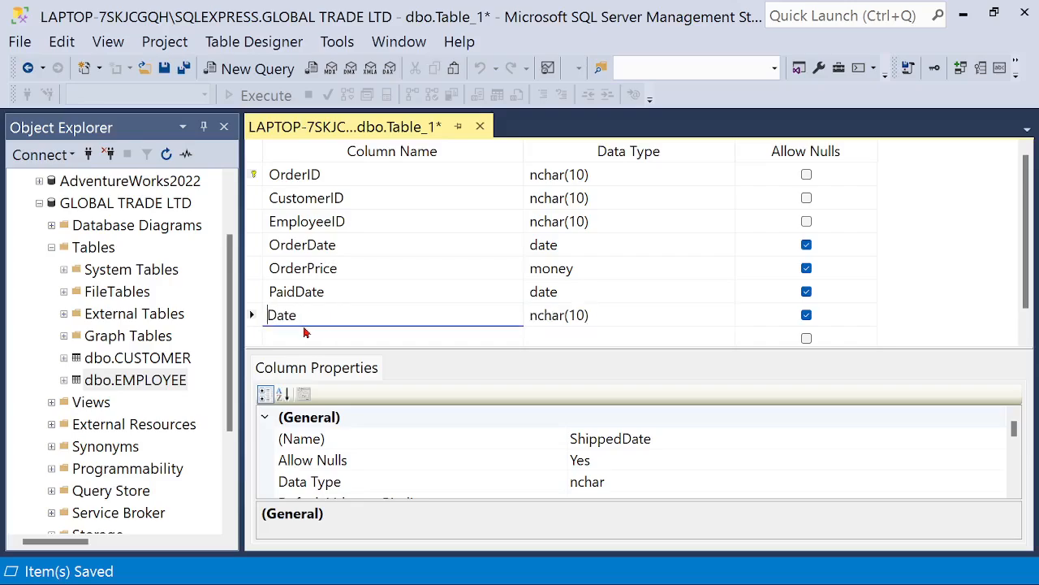
pyautogui.write('Delivery')
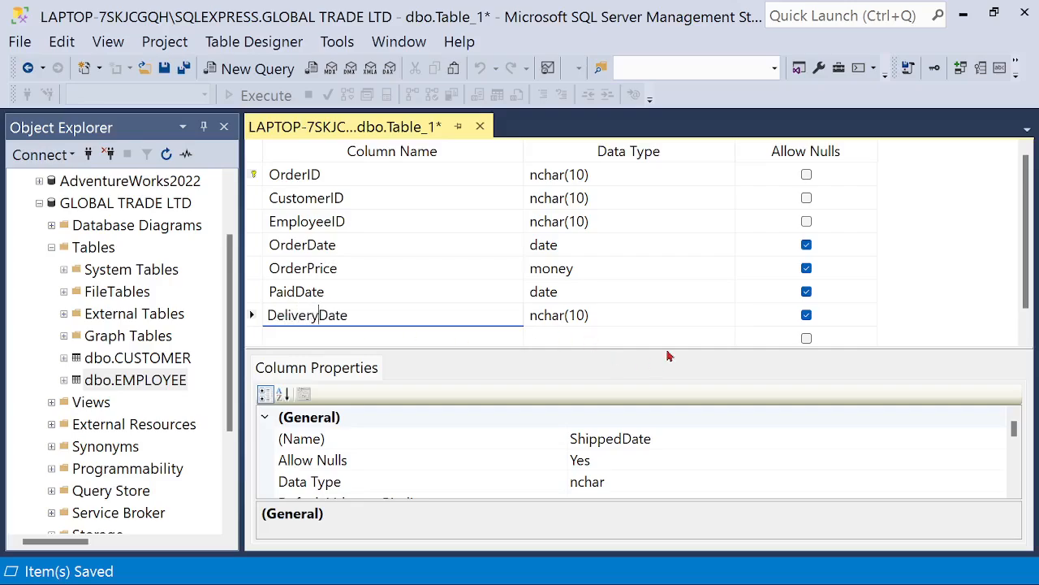
pyautogui.click(678, 317)
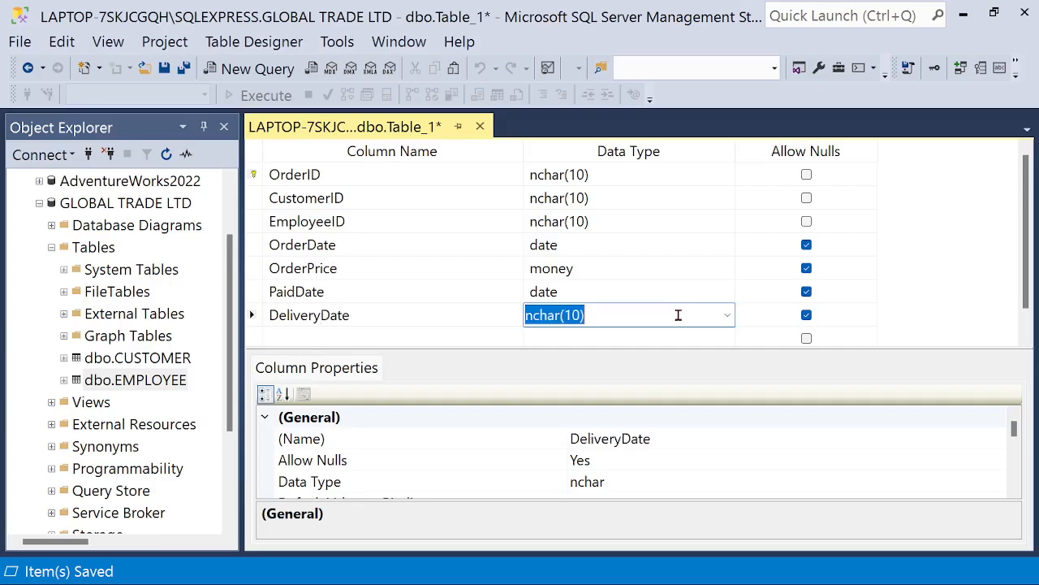
# Set the data type of the DeliveryDate column to date
pyautogui.click(729, 322)
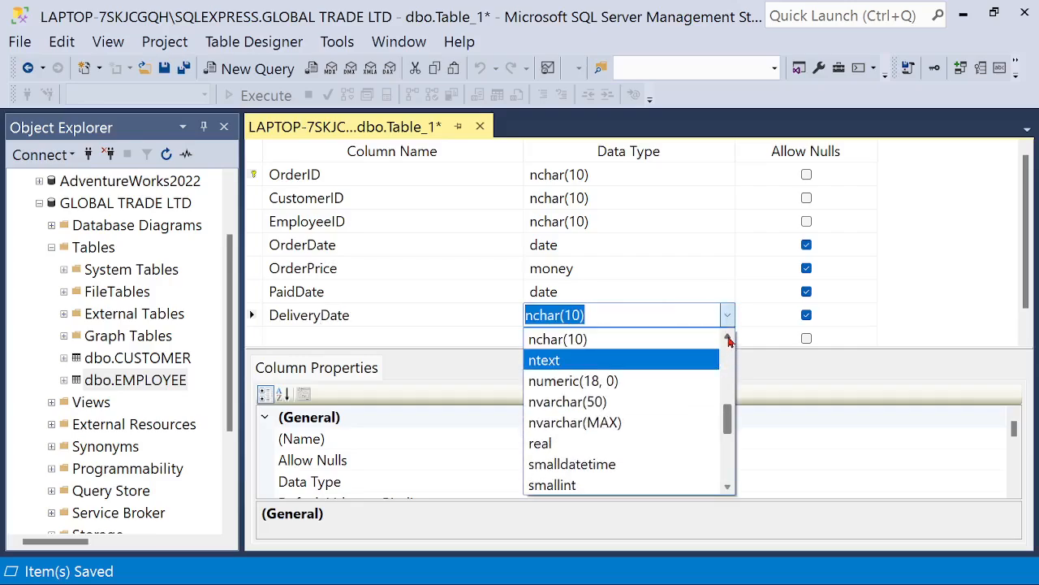
pyautogui.click(728, 339)
pyautogui.click(729, 339)
pyautogui.click(728, 339)
pyautogui.click(730, 339)
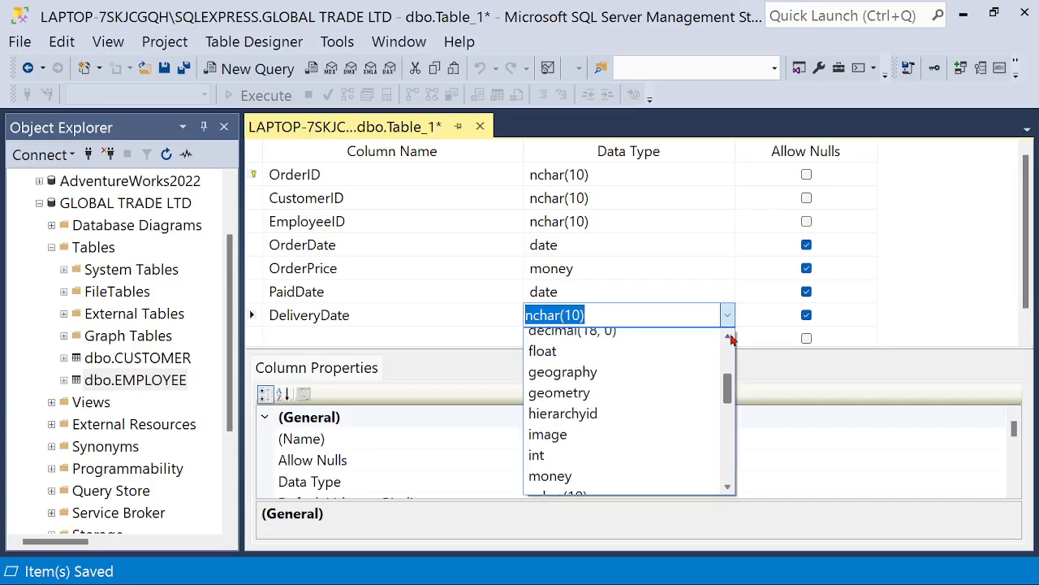
pyautogui.click(730, 339)
pyautogui.click(730, 340)
pyautogui.click(730, 339)
pyautogui.click(730, 340)
pyautogui.click(730, 340)
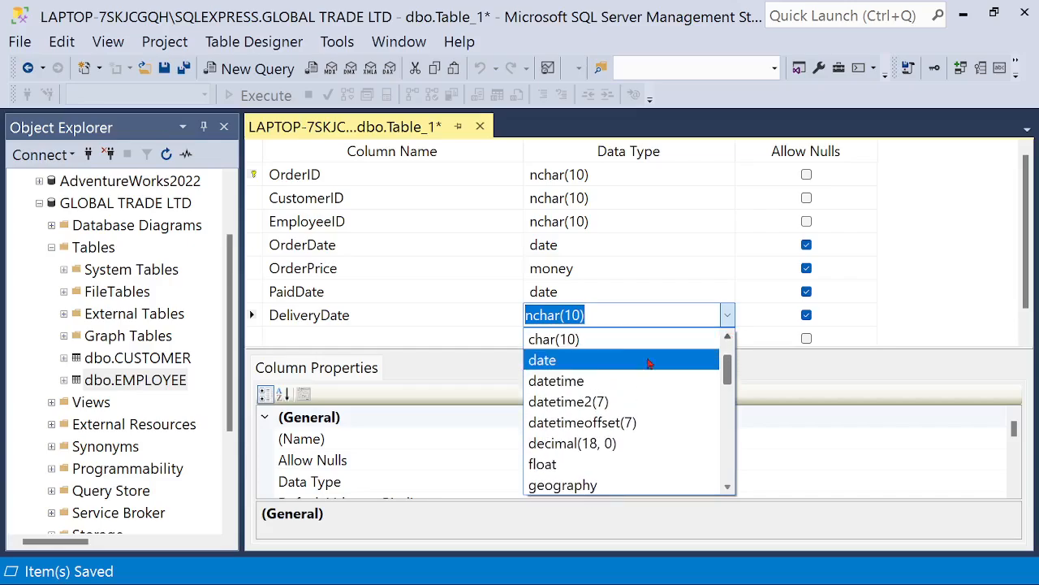
pyautogui.click(600, 367)
# Add a StatusID column below DeliveryDate with data type nchar(10), allowing nulls
pyautogui.click(1028, 319)
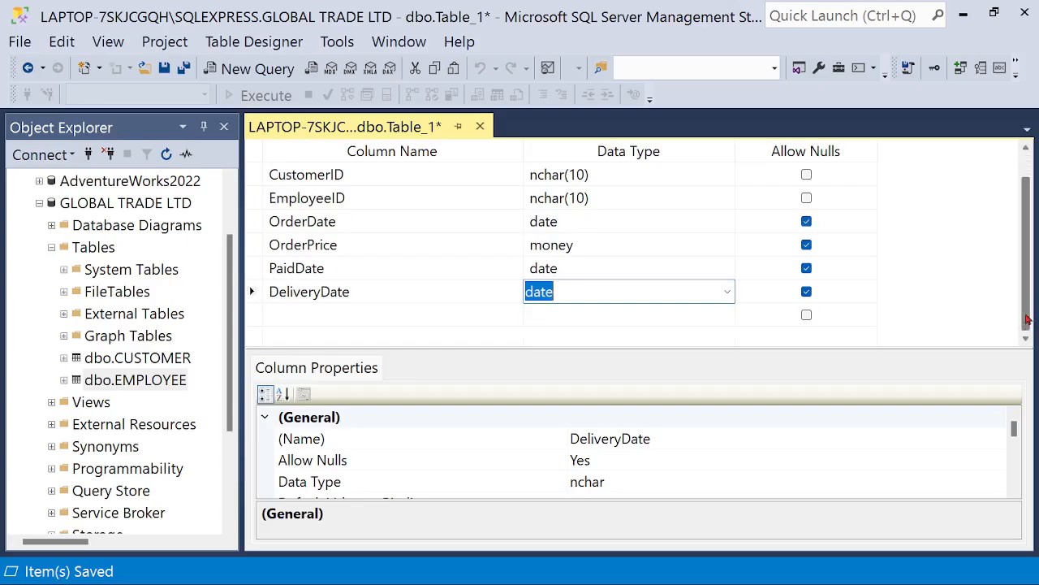
pyautogui.click(361, 314)
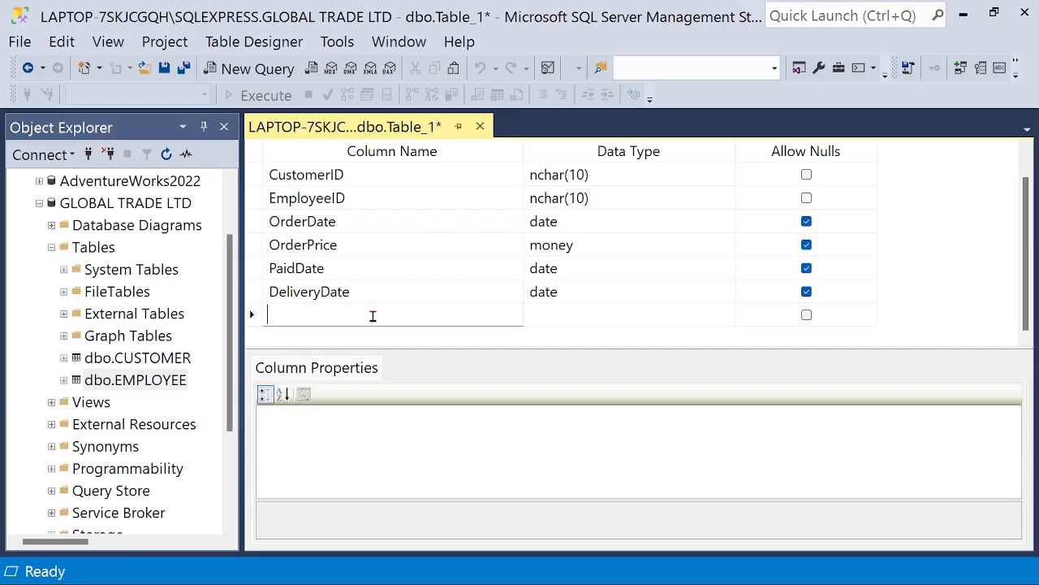
pyautogui.write('St')
pyautogui.write('atusID')
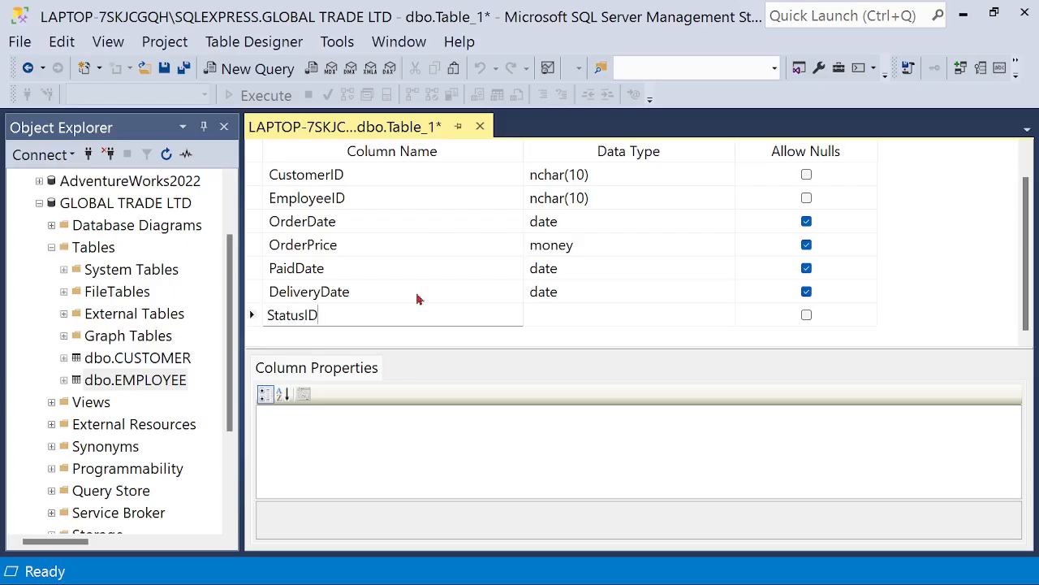
pyautogui.click(561, 321)
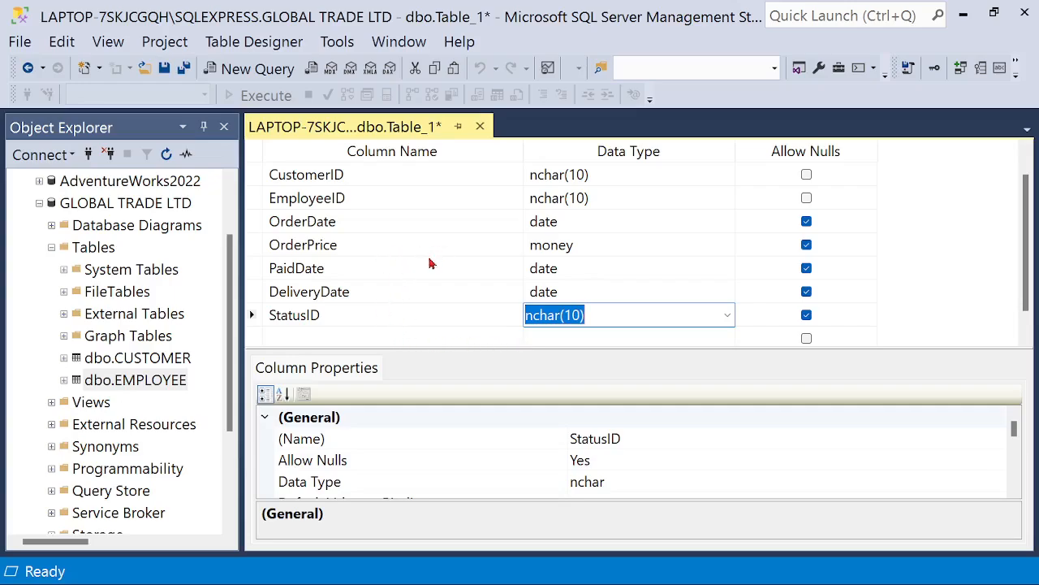
# Add an OrderNotes column below StatusID with data type nvarchar(MAX), allowing nulls
pyautogui.scroll(-1, 429, 263)
pyautogui.click(339, 316)
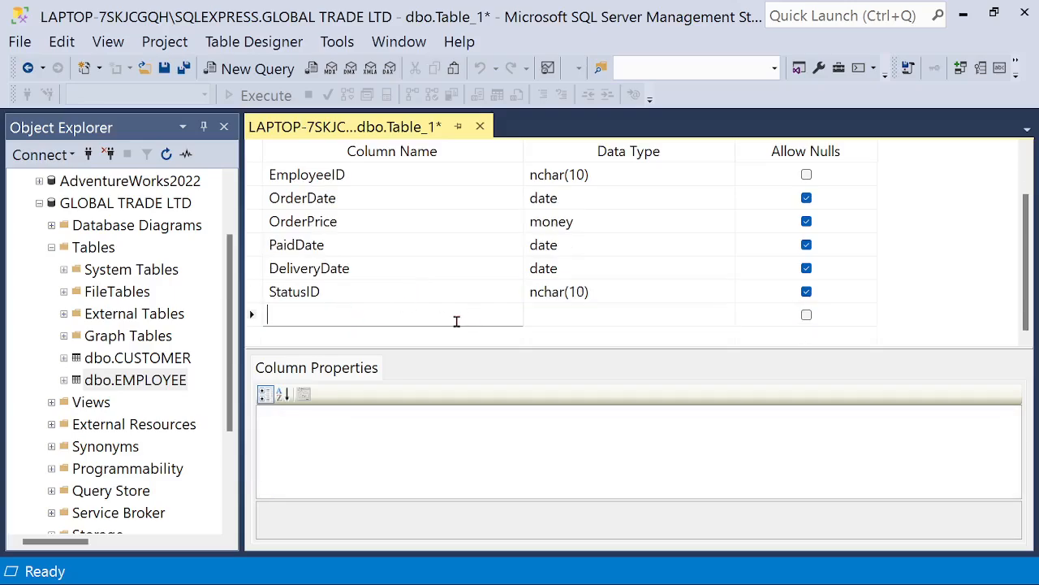
pyautogui.write('OrderNotes')
pyautogui.click(610, 316)
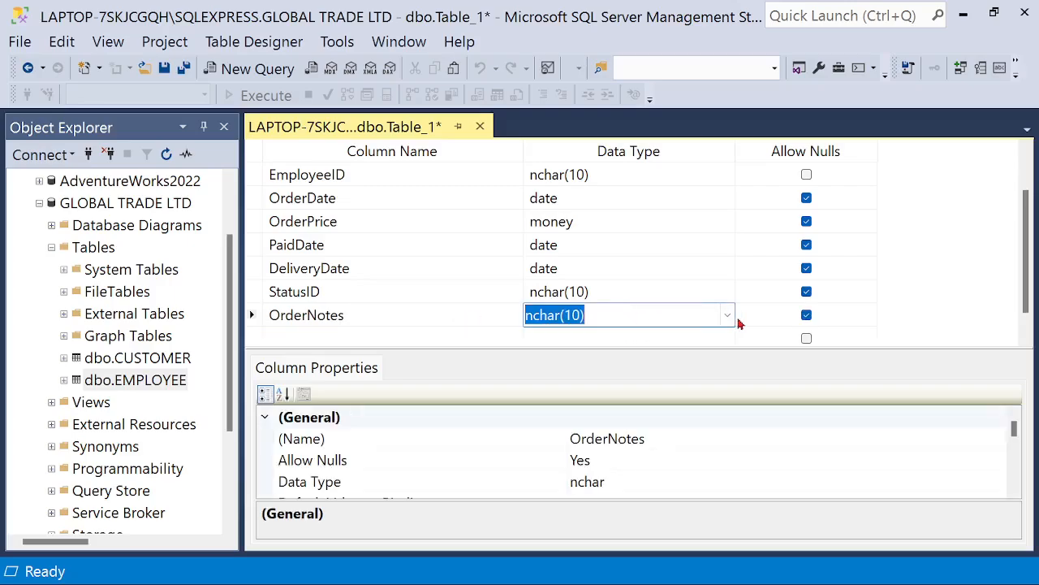
pyautogui.click(728, 318)
pyautogui.click(630, 424)
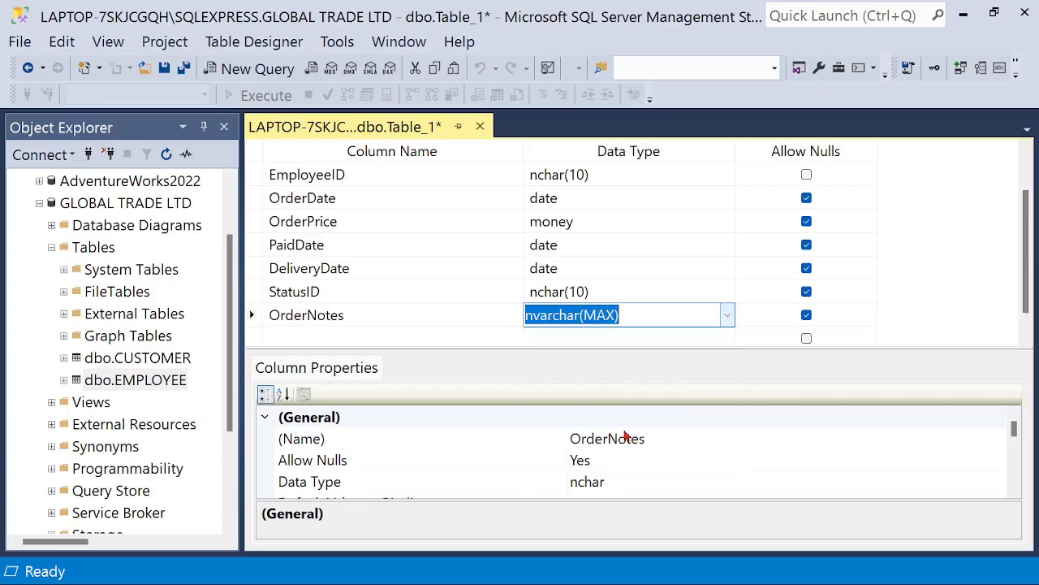
pyautogui.click(883, 301)
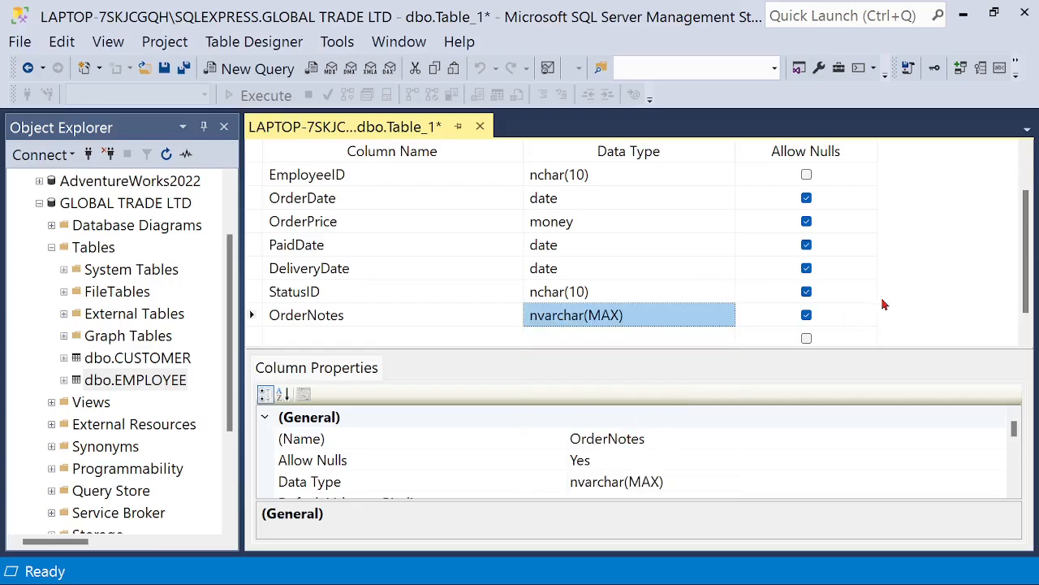
# Save the table under the name ORDER
pyautogui.scroll(1, 719, 266)
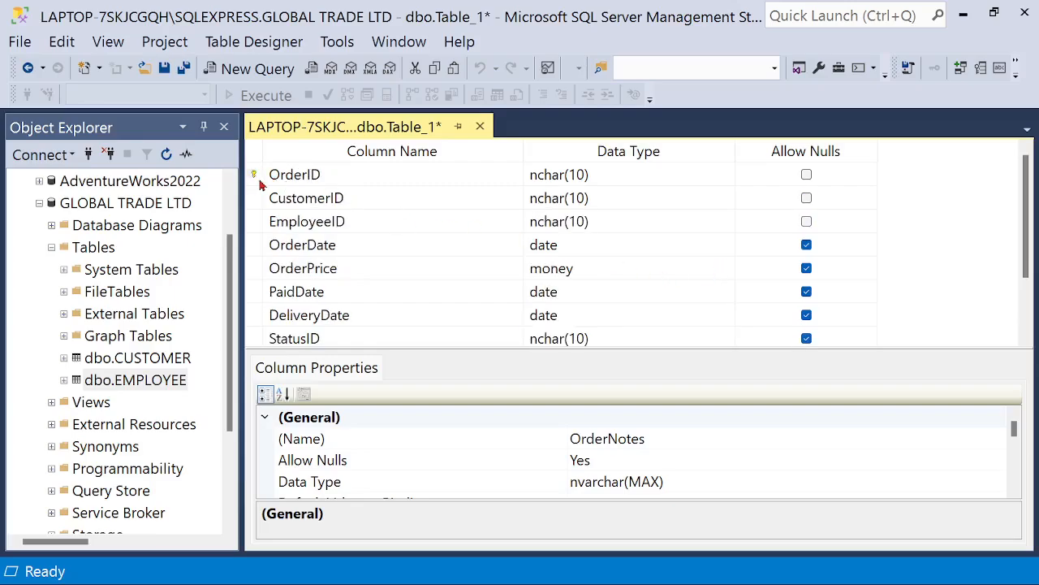
pyautogui.click(16, 46)
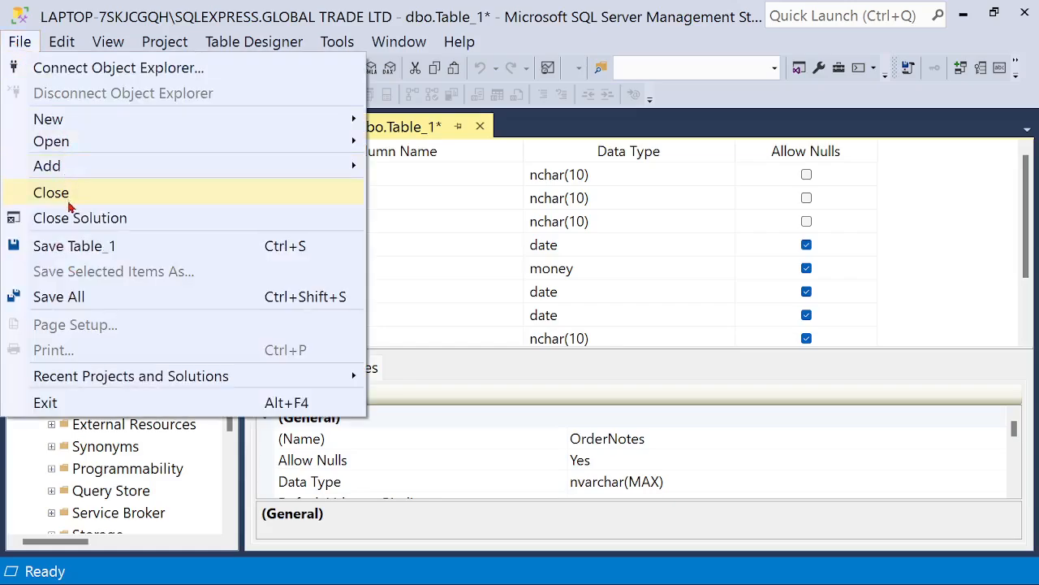
pyautogui.click(77, 246)
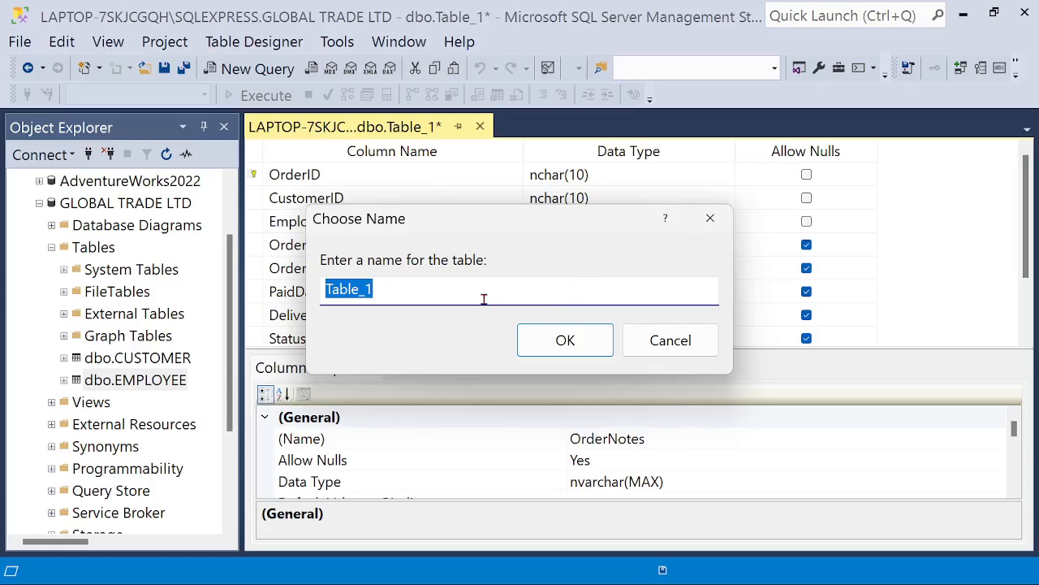
pyautogui.write('ORDE')
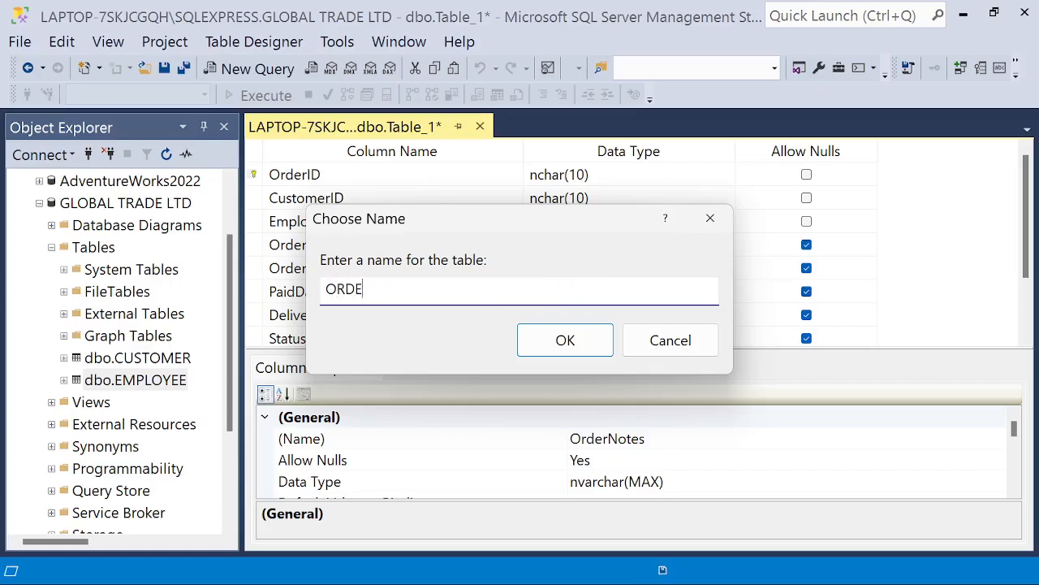
pyautogui.write('R')
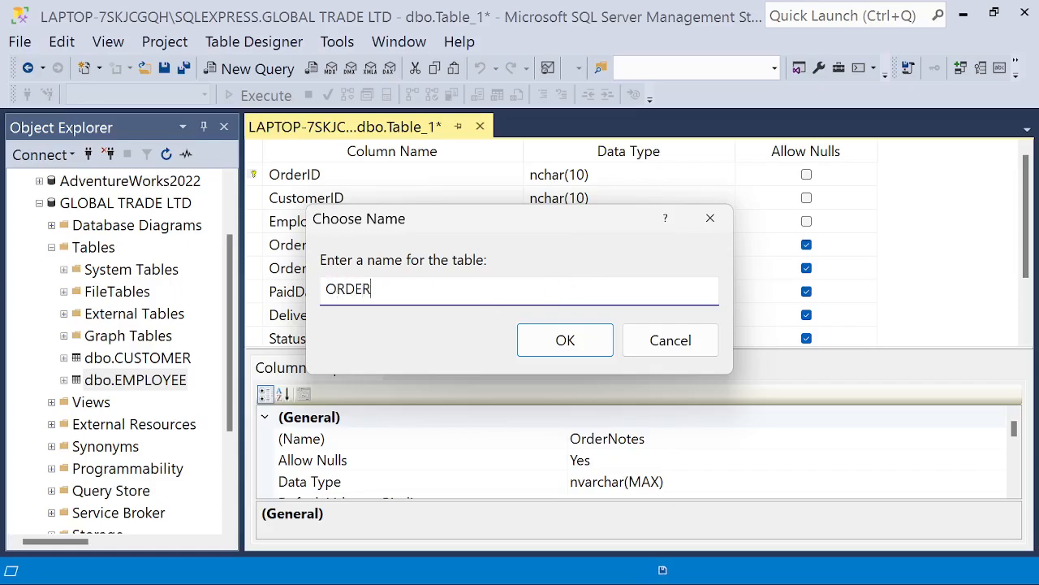
pyautogui.click(558, 343)
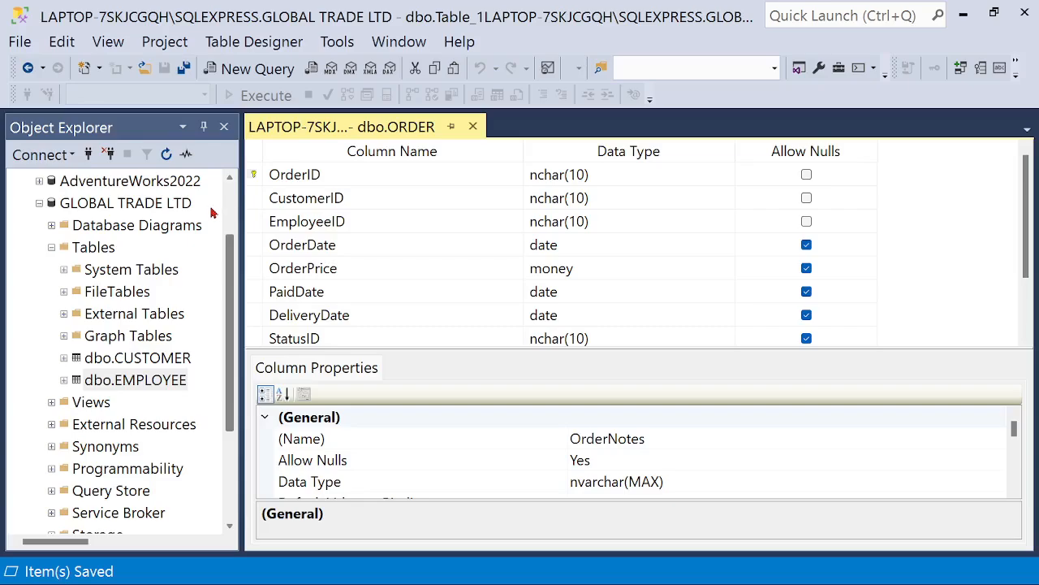
# Refresh the GLOBAL TRADE LTD database in the object tree, expand its tables and select dbo.ORDER
pyautogui.click(94, 205)
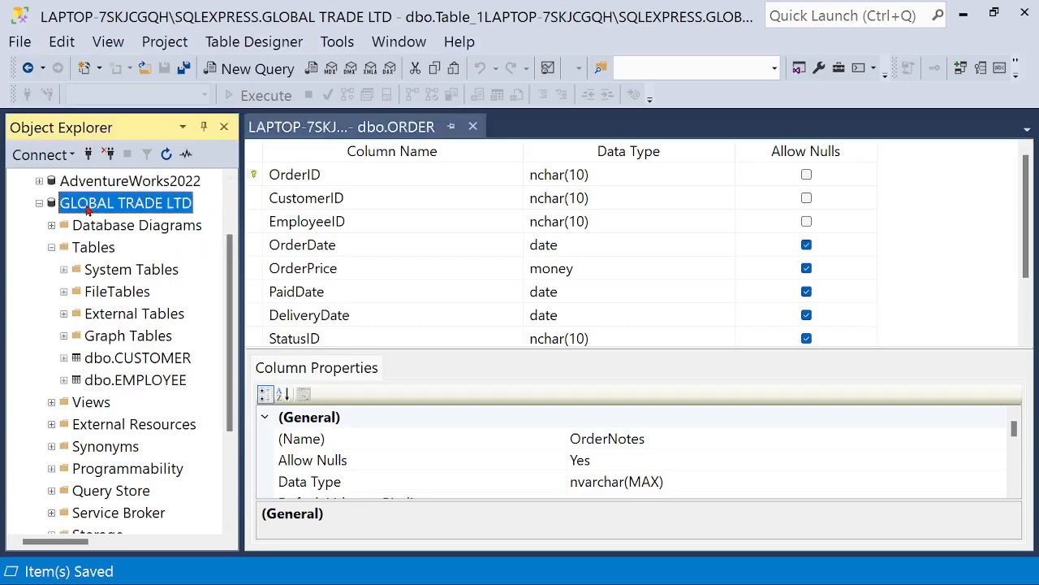
pyautogui.click(166, 154)
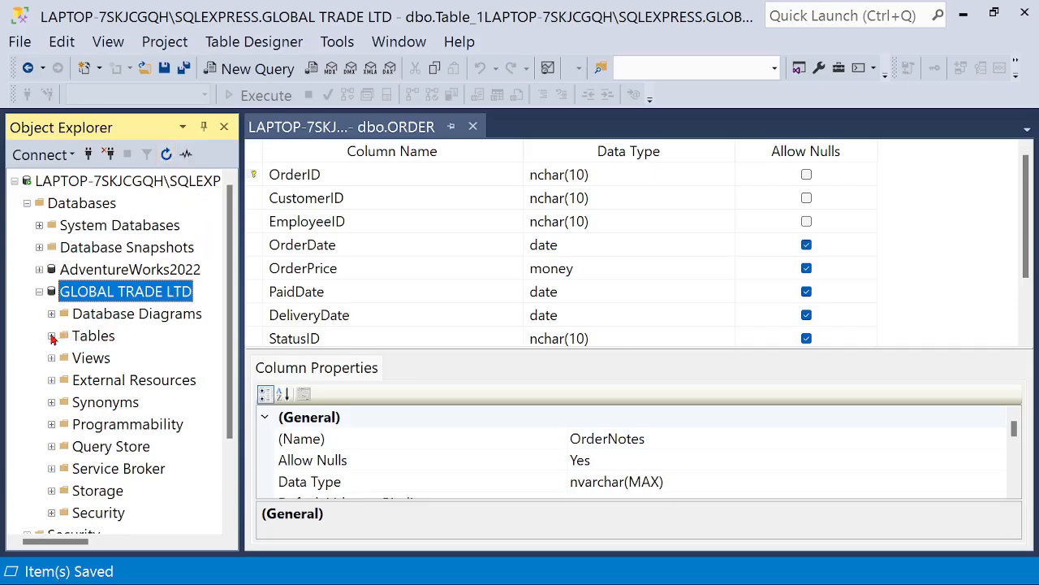
pyautogui.click(52, 336)
pyautogui.click(138, 446)
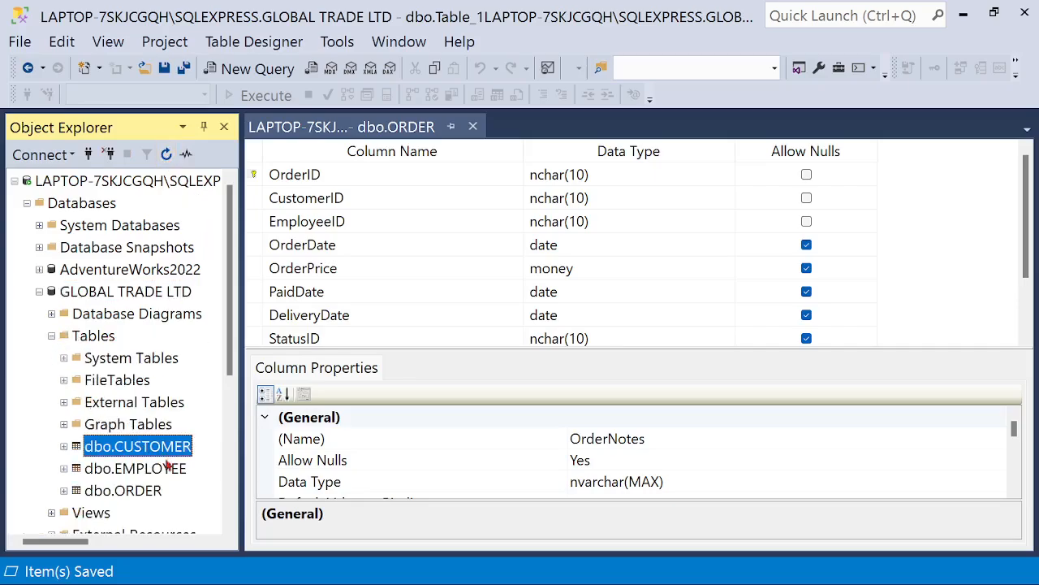
pyautogui.click(167, 466)
pyautogui.click(159, 487)
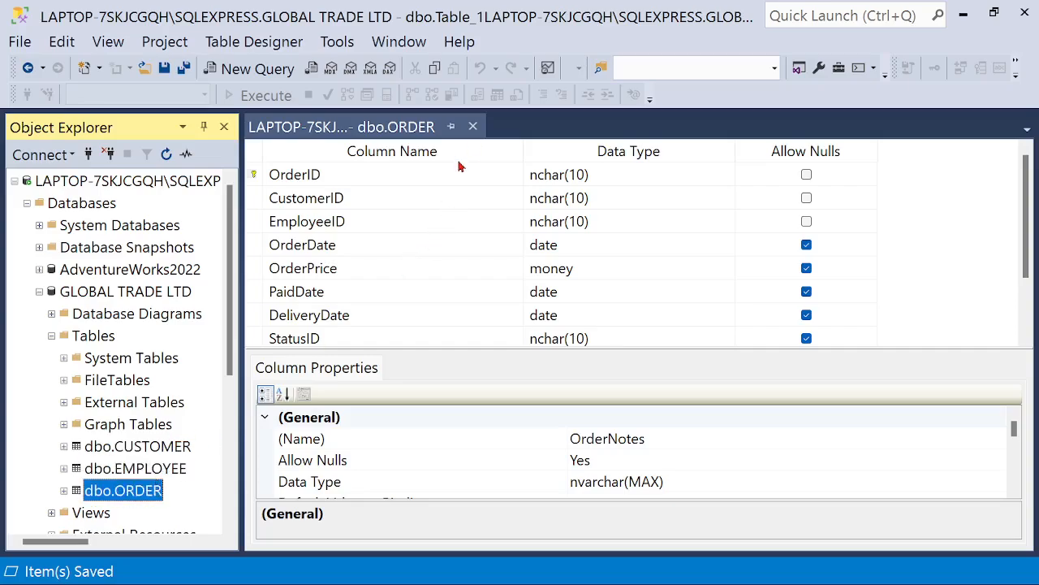
# Close the ORDER table design and start a new table in the GLOBAL TRADE LTD database
pyautogui.click(473, 128)
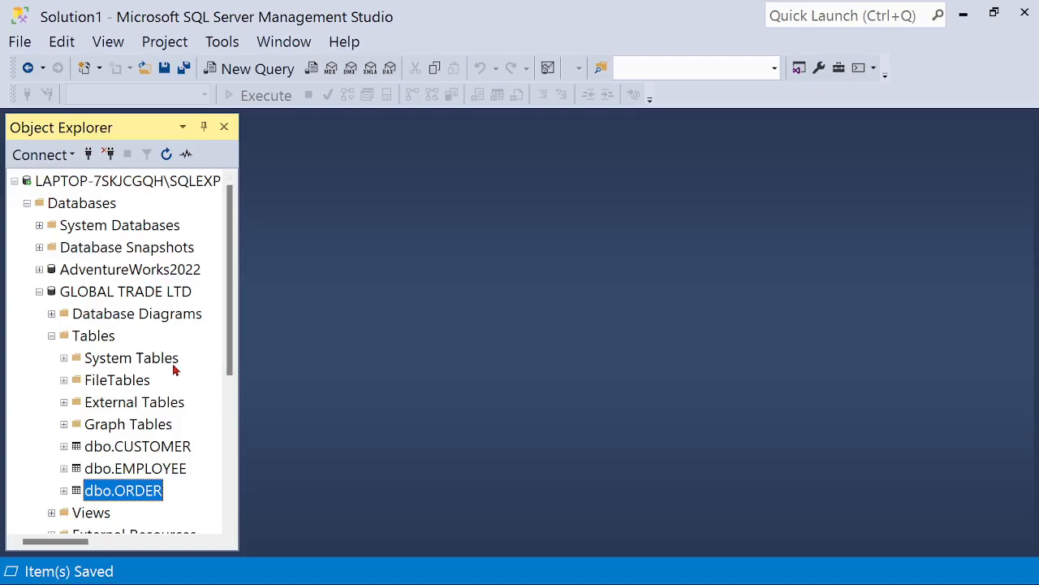
pyautogui.rightClick(103, 337)
pyautogui.moveTo(149, 355)
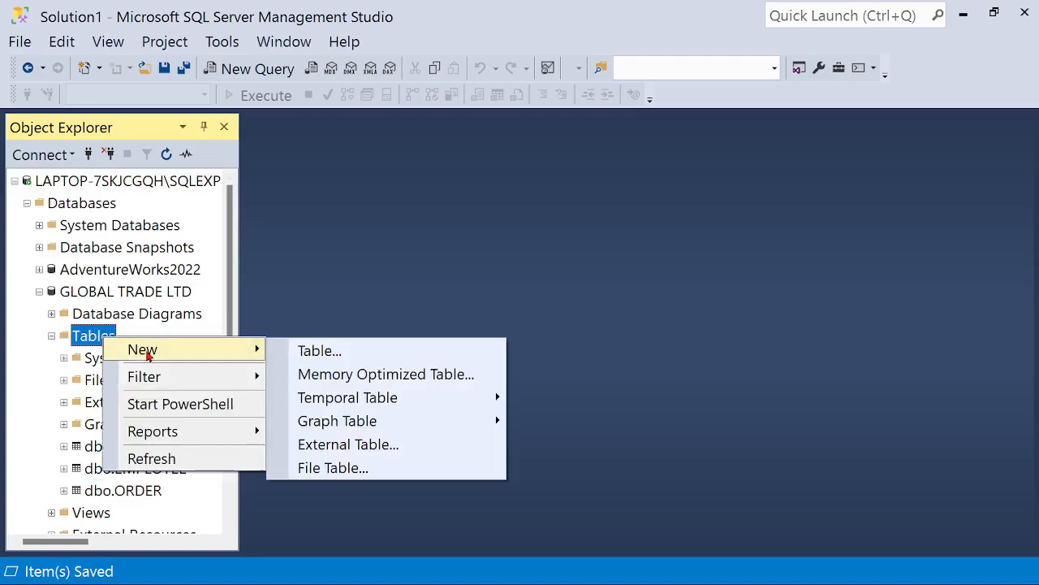
pyautogui.click(346, 355)
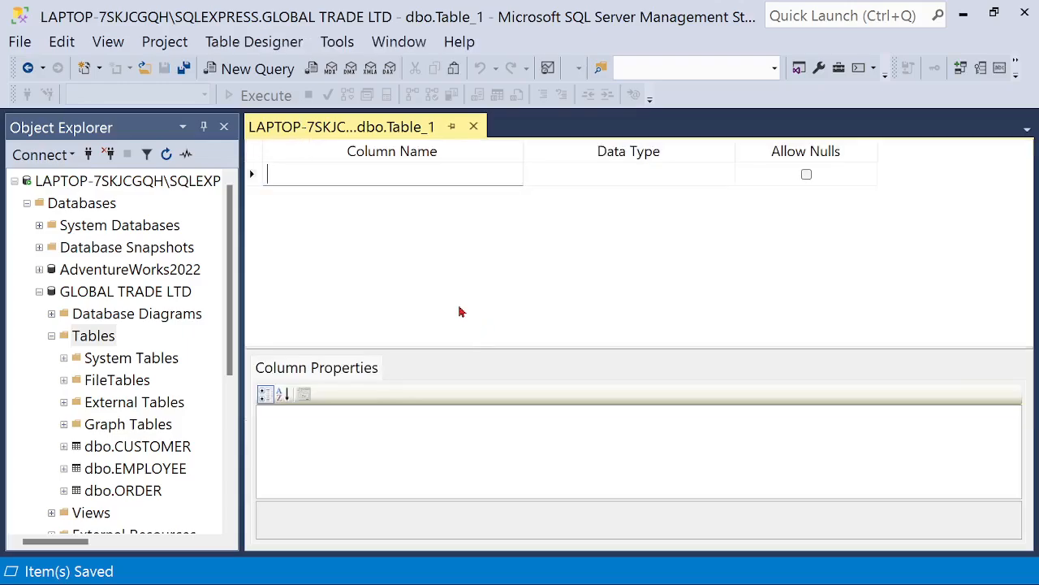
# Add a ProductID column with data type nchar(10) to the new table and disallow nulls
pyautogui.write('ProductID')
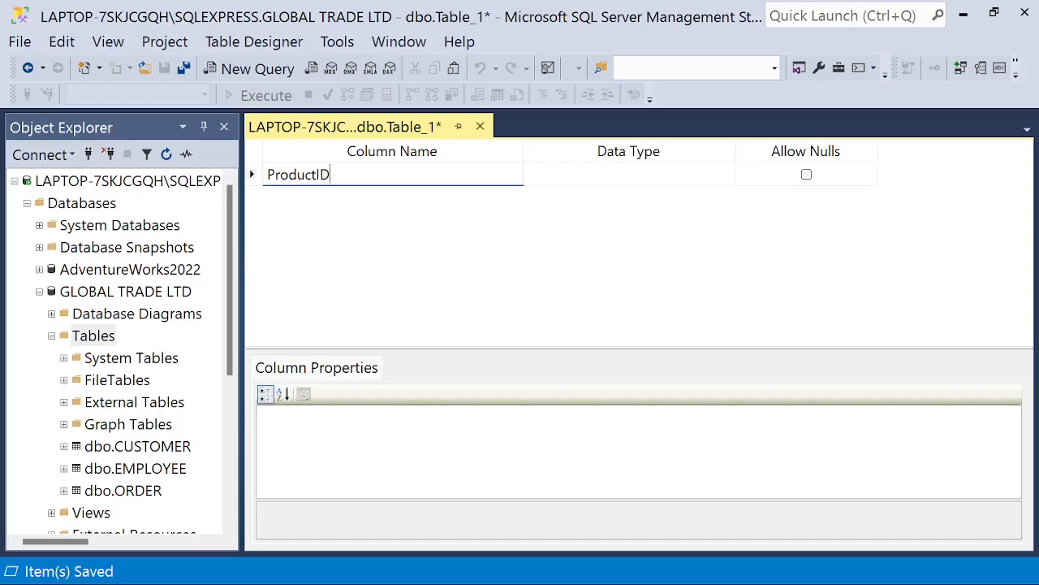
pyautogui.click(652, 179)
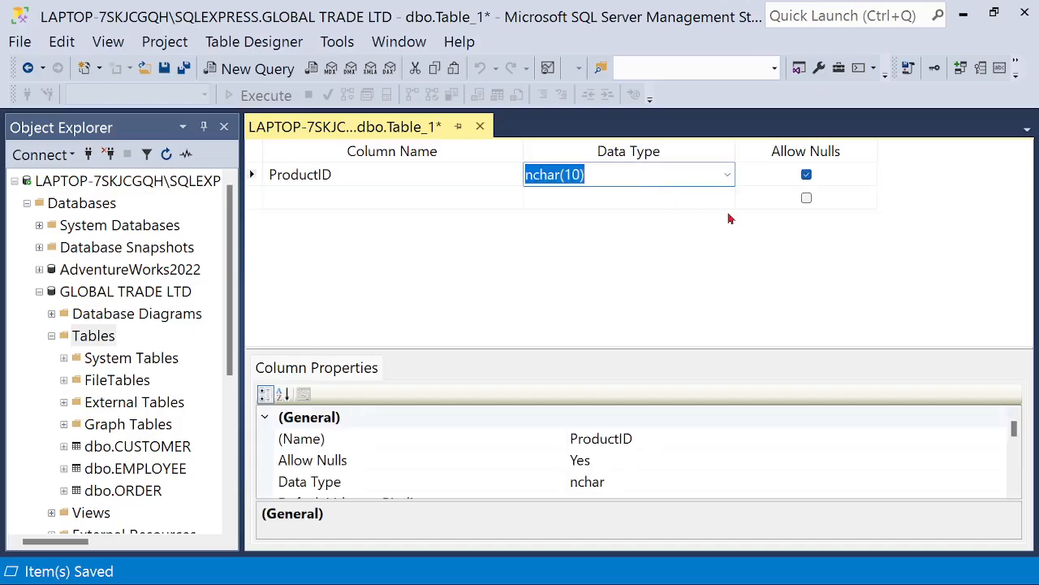
pyautogui.click(806, 174)
# Add a ProductCode column with data type numeric(18, 0) below ProductID and disallow nulls
pyautogui.click(354, 196)
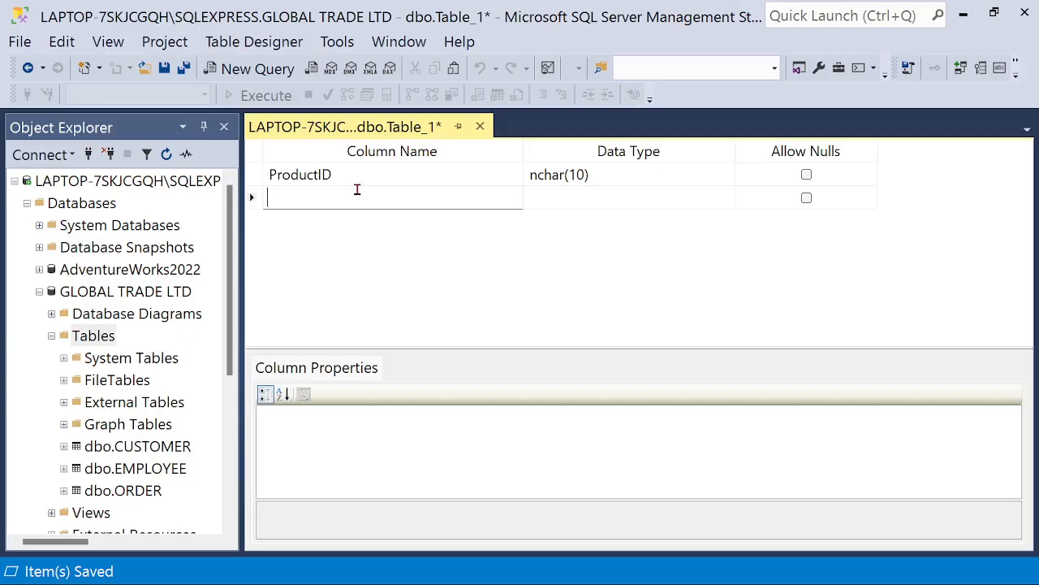
pyautogui.write('ProductCode')
pyautogui.click(602, 203)
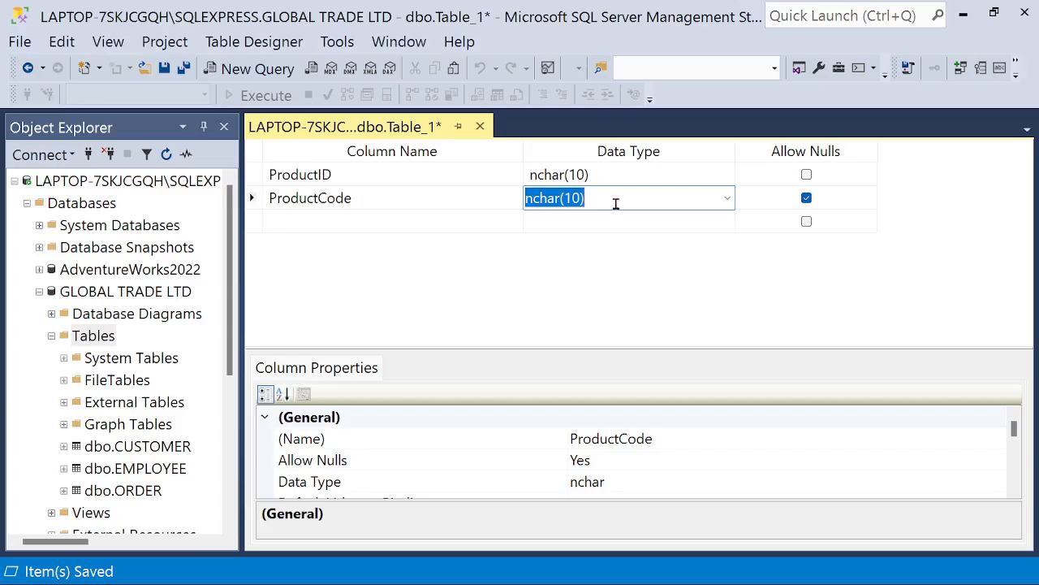
pyautogui.click(728, 199)
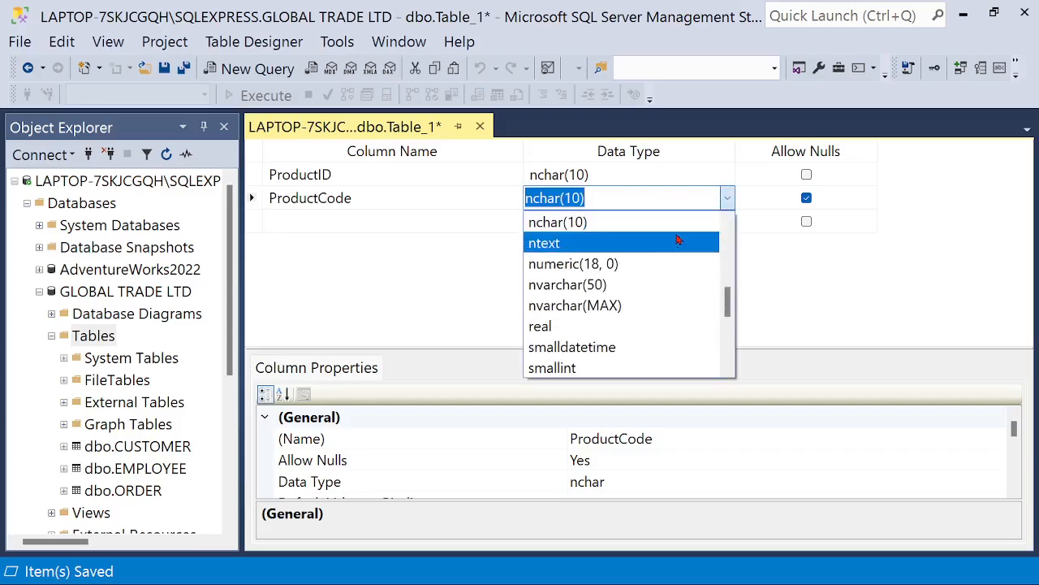
pyautogui.click(642, 270)
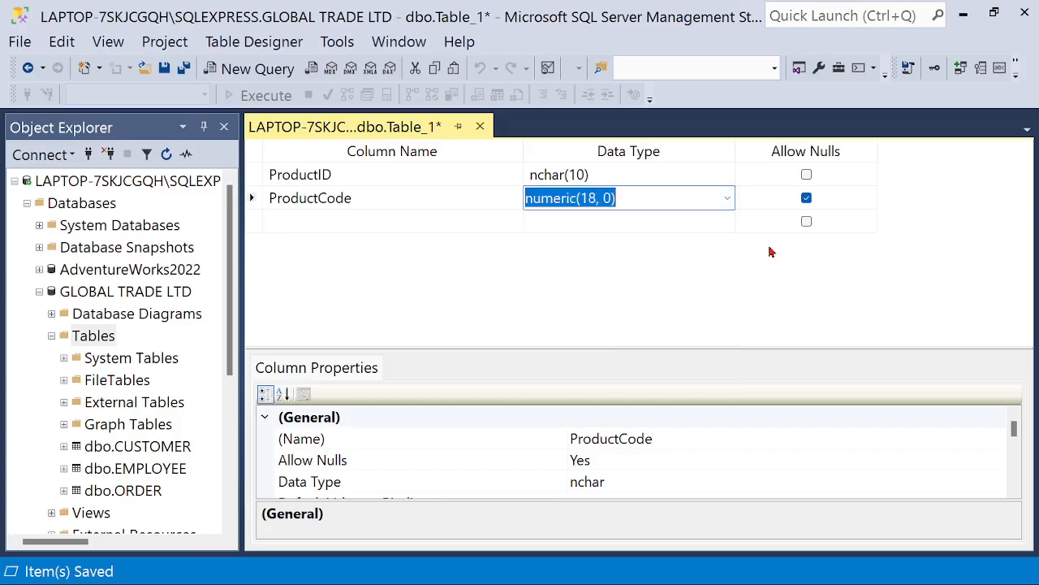
pyautogui.click(807, 198)
# Set the ProductID column as the table's primary key and return to the empty row below ProductCode
pyautogui.click(383, 222)
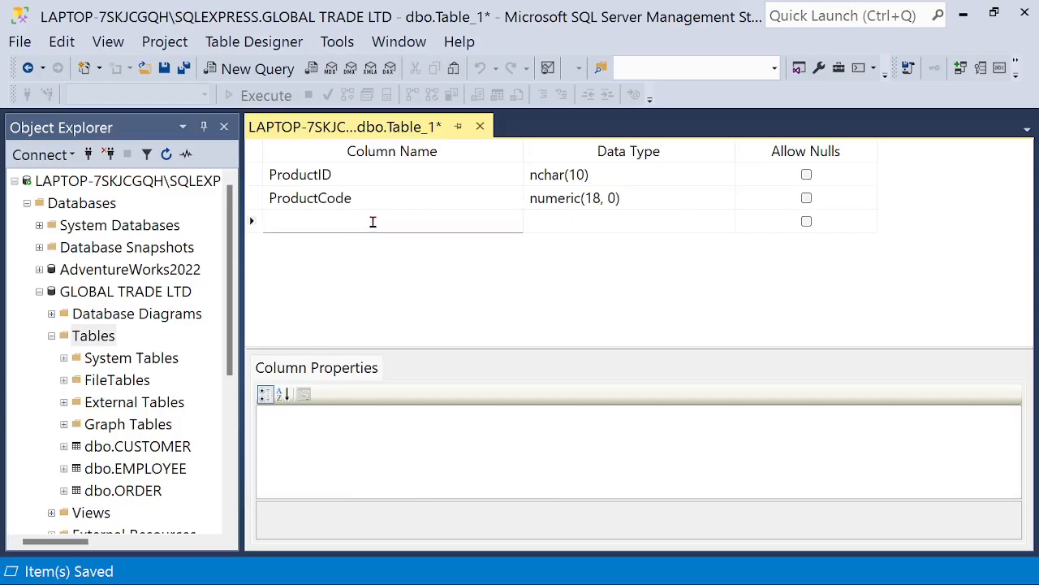
pyautogui.click(299, 176)
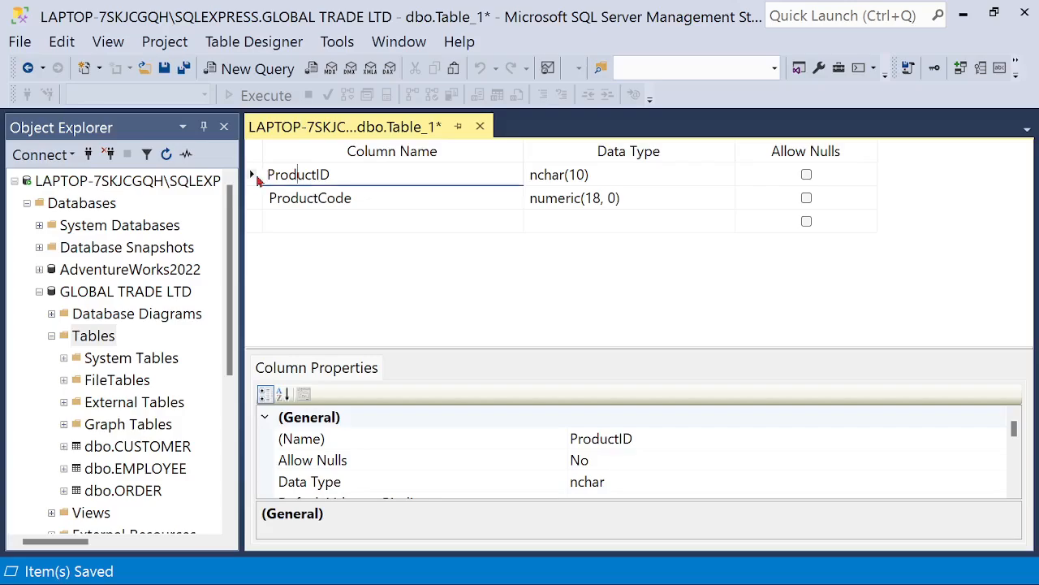
pyautogui.rightClick(286, 178)
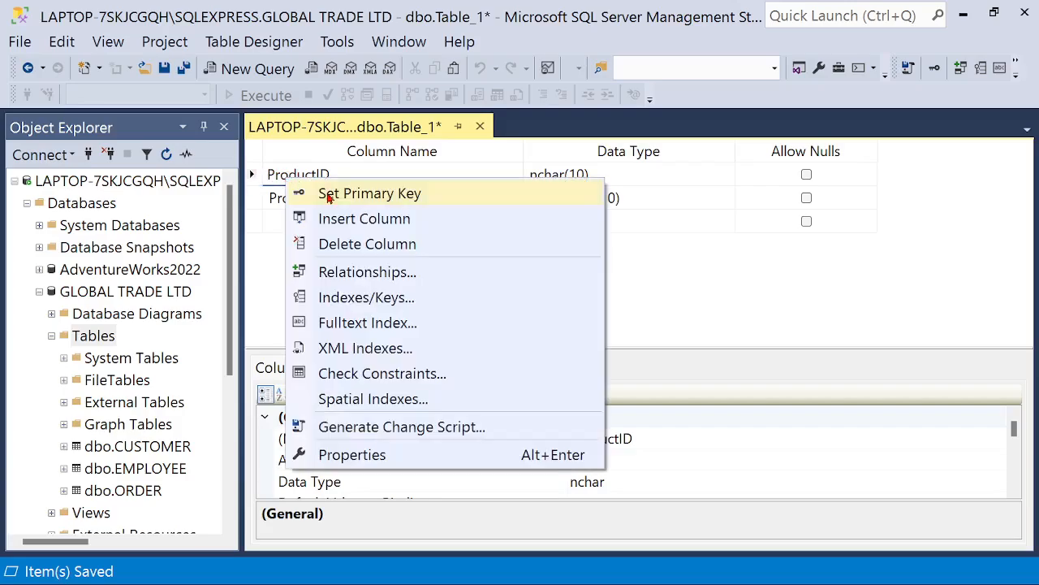
pyautogui.click(338, 195)
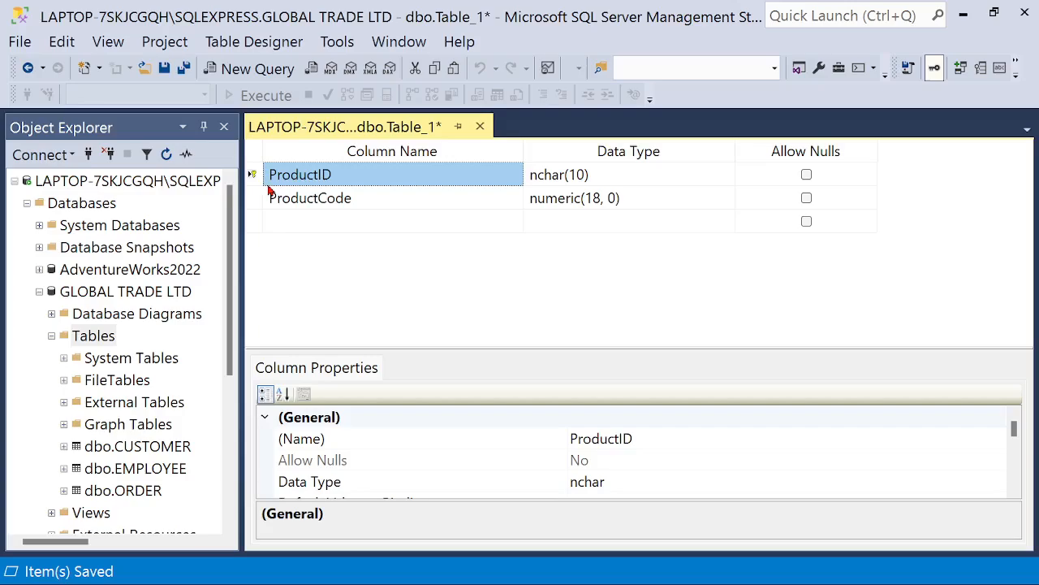
pyautogui.click(336, 218)
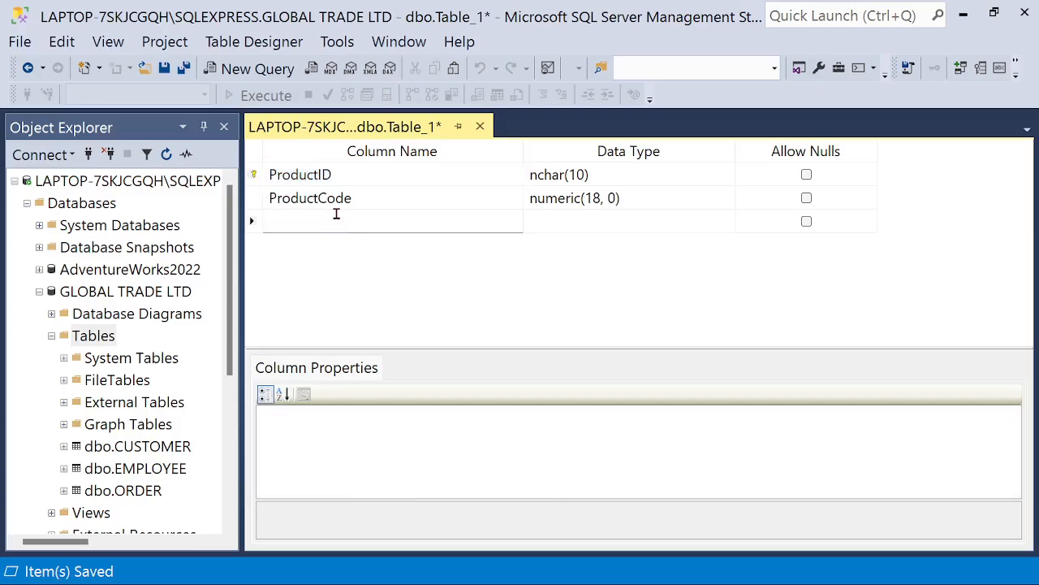
# Add a ProductName column with data type nvarchar(50) below ProductCode
pyautogui.write('ProductName')
pyautogui.click(609, 221)
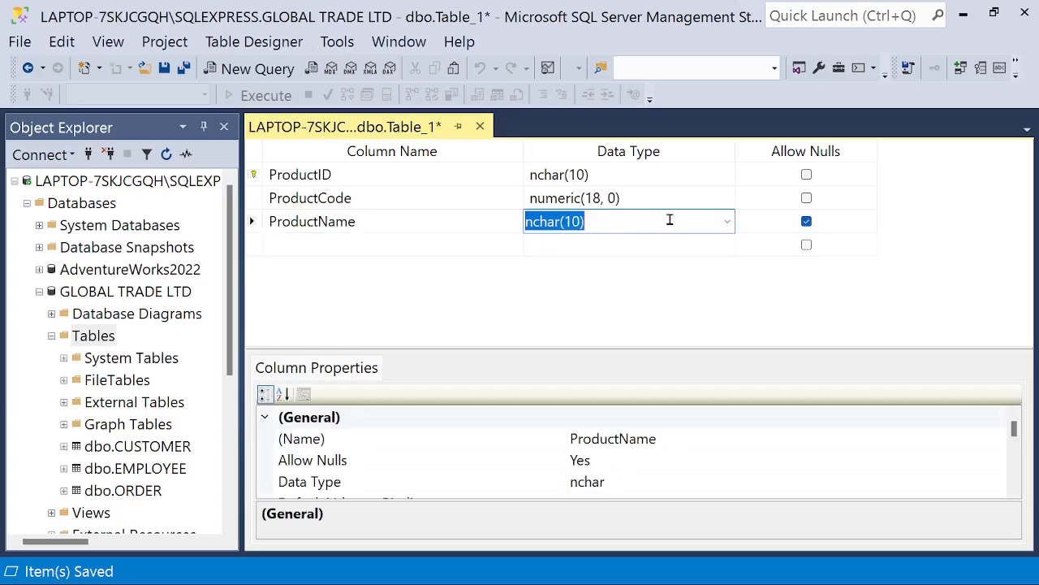
pyautogui.click(727, 222)
pyautogui.click(613, 308)
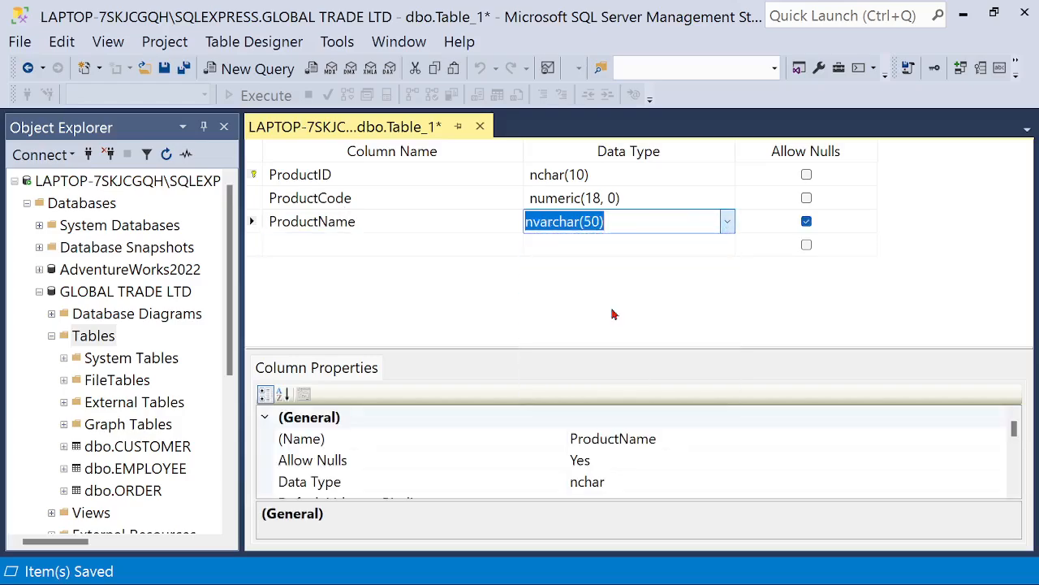
# Add a ProductCategory column with data type nvarchar(50) below ProductName
pyautogui.click(328, 242)
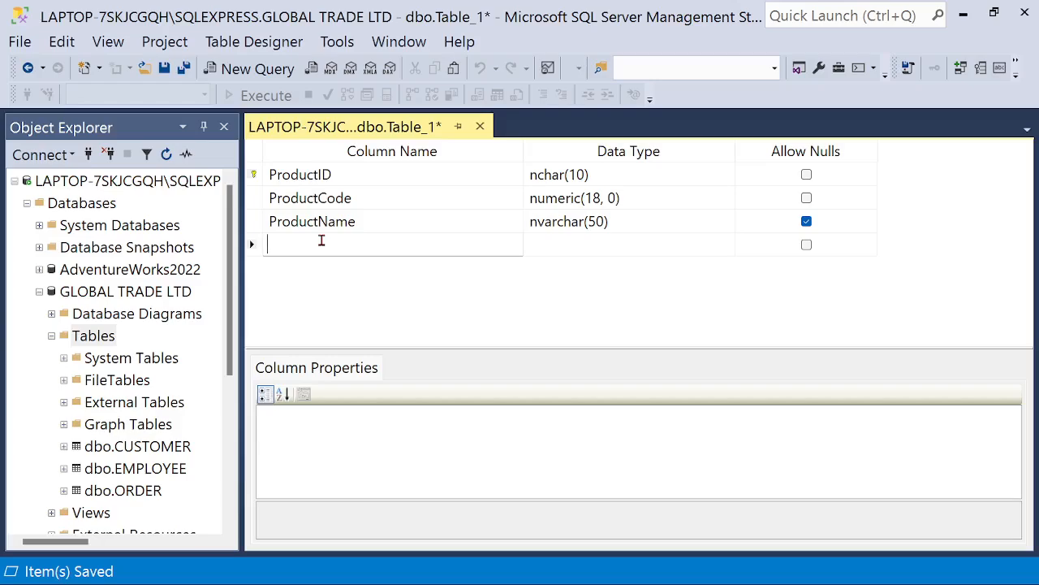
pyautogui.write('ProductCategory')
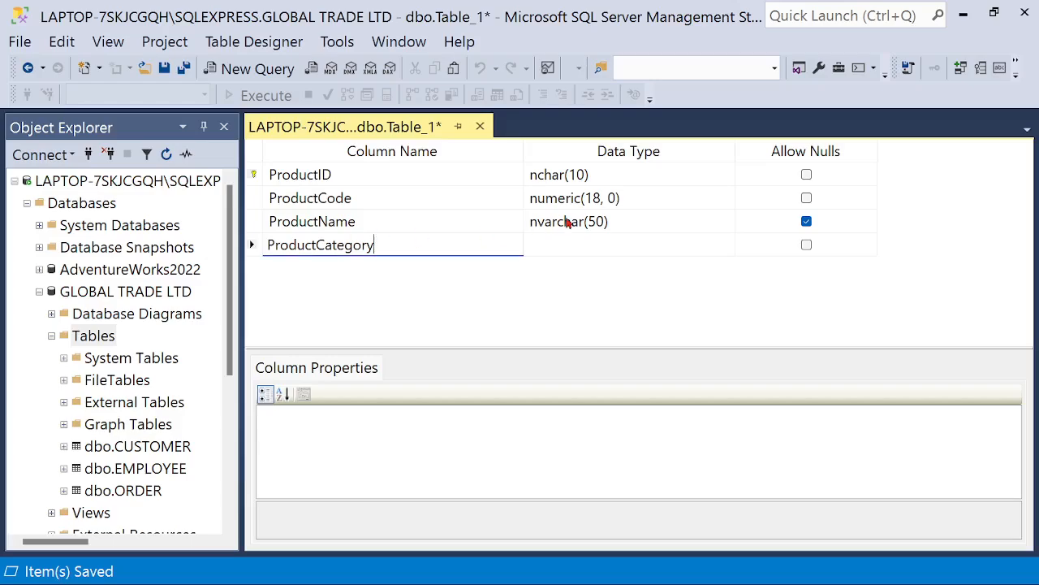
pyautogui.click(564, 246)
pyautogui.click(727, 246)
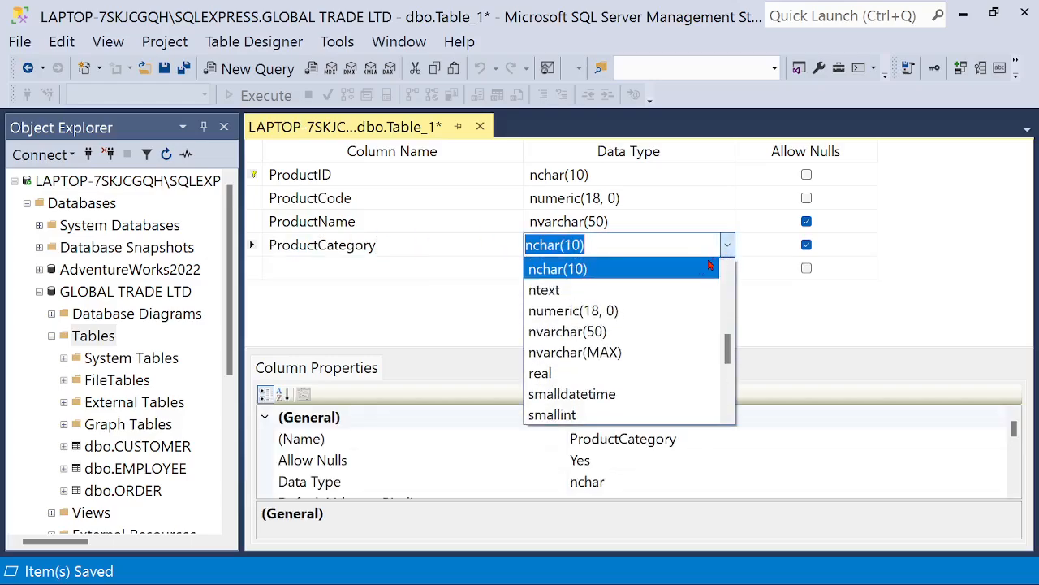
pyautogui.click(594, 332)
# Add a UnitPrice column with data type money below ProductCategory
pyautogui.click(337, 276)
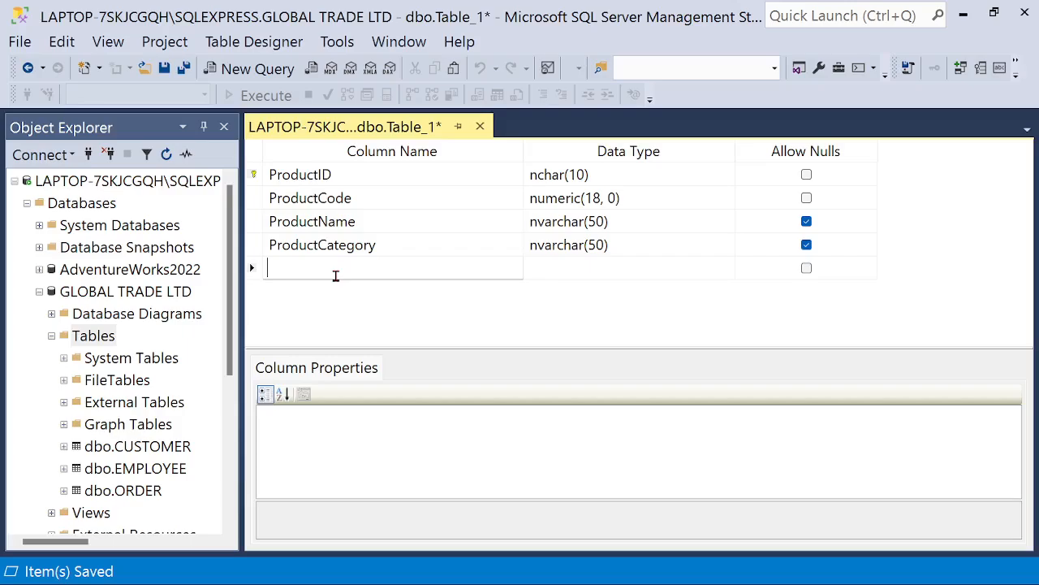
pyautogui.write('UnitPrice')
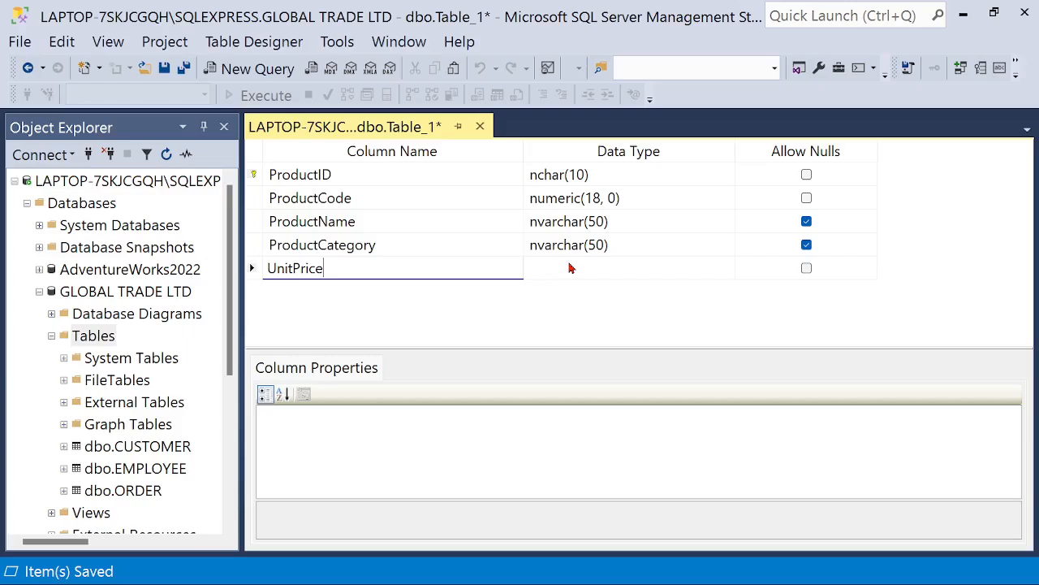
pyautogui.click(573, 269)
pyautogui.click(728, 273)
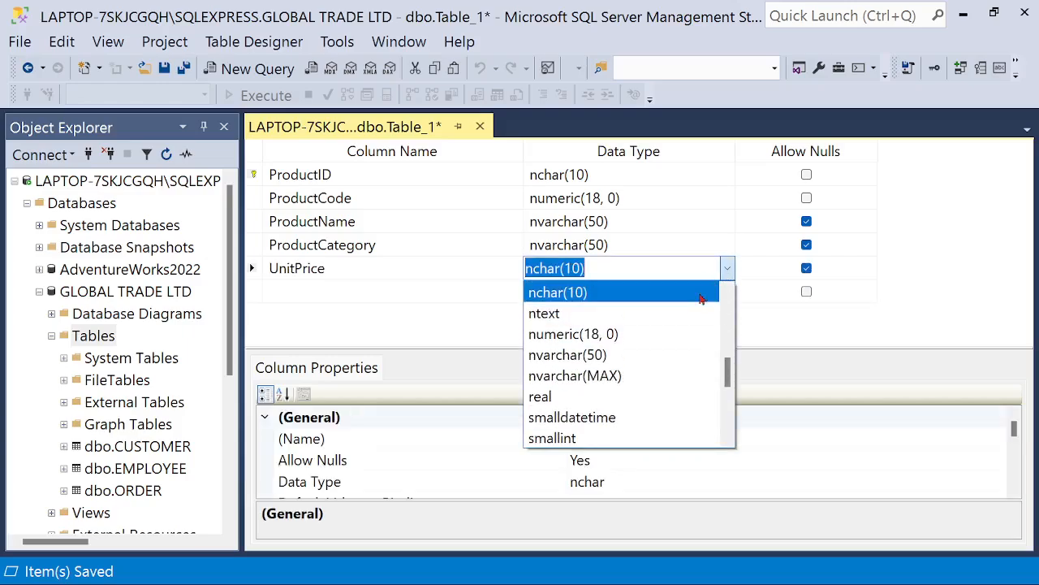
pyautogui.scroll(2, 729, 365)
pyautogui.moveTo(729, 360)
pyautogui.mouseDown()
pyautogui.moveTo(721, 318)
pyautogui.moveTo(721, 366)
pyautogui.mouseUp()
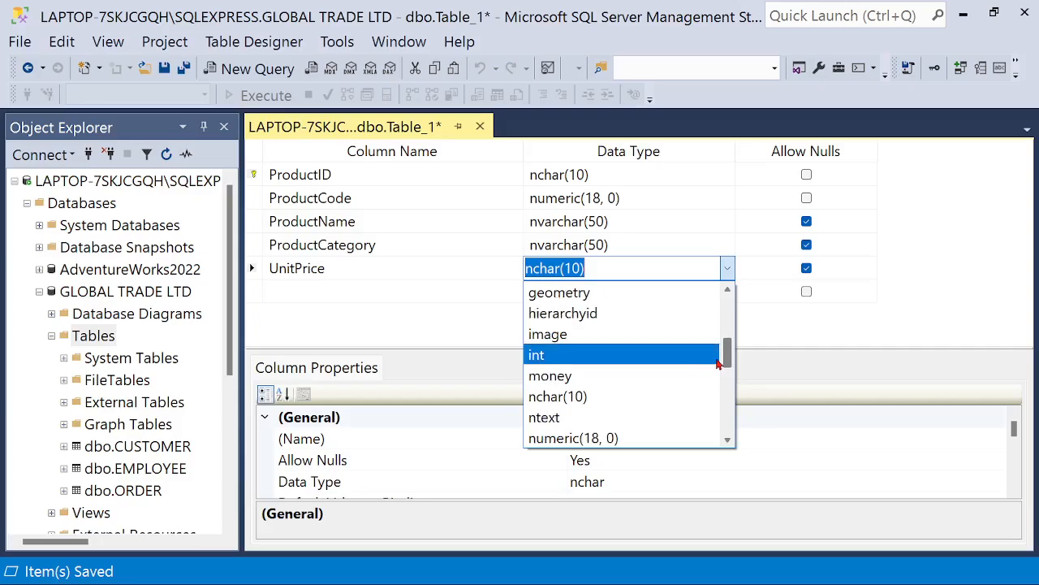
pyautogui.click(615, 379)
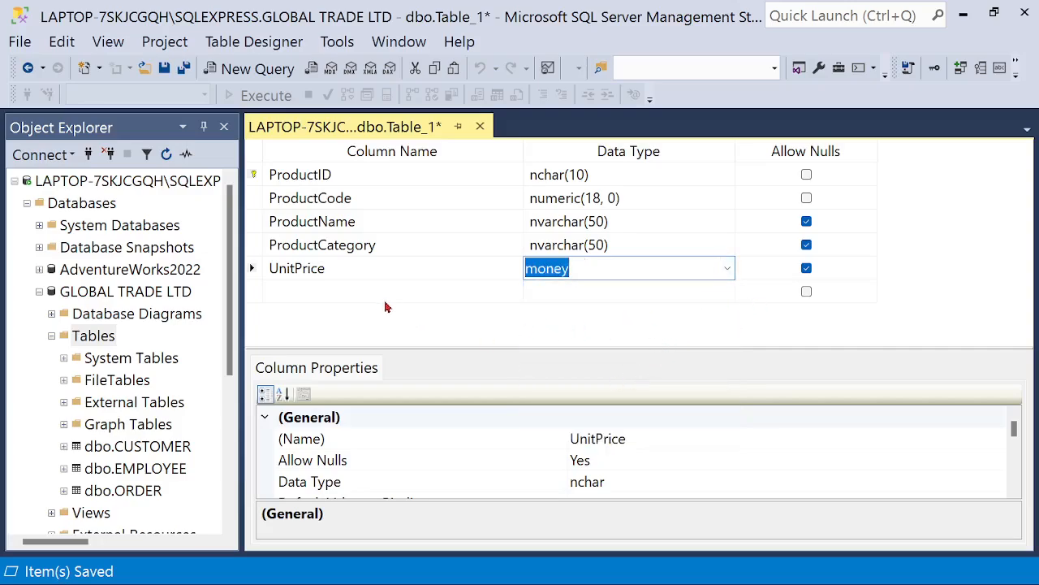
# Add a ServedBy column with data type nvarchar(50) below UnitPrice
pyautogui.click(351, 297)
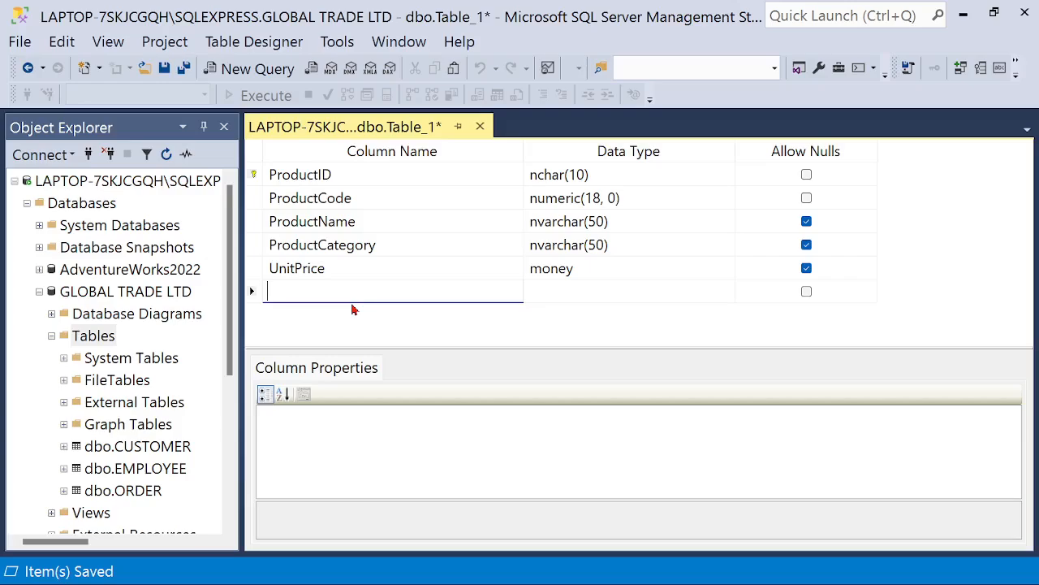
pyautogui.write('ServedBy')
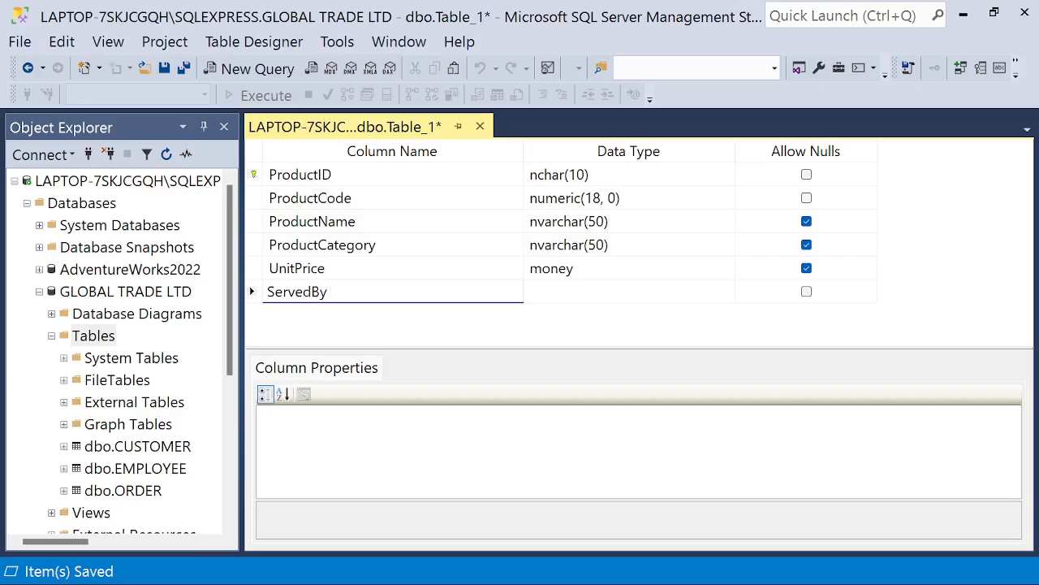
pyautogui.click(595, 294)
pyautogui.click(729, 294)
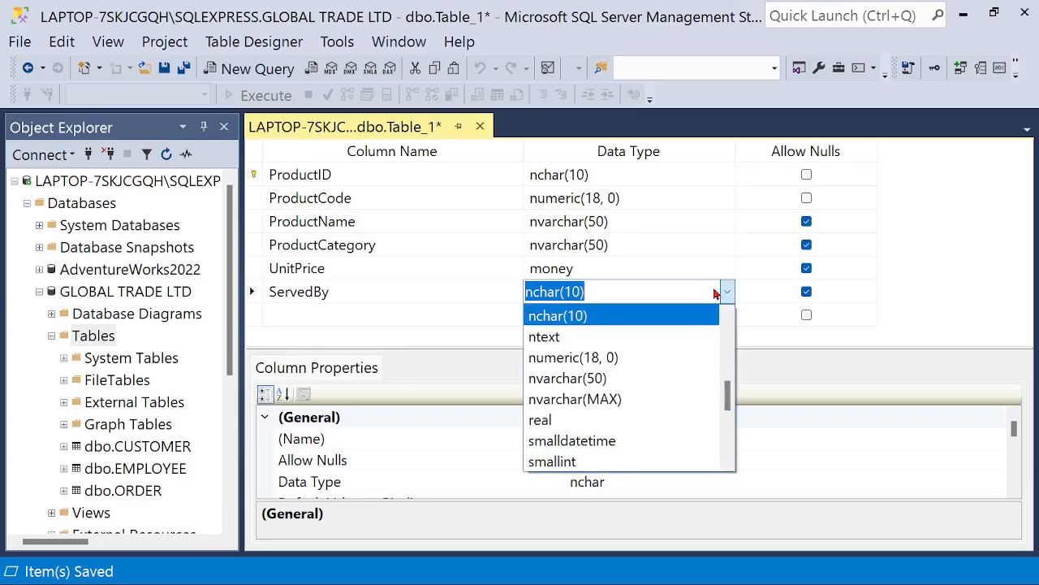
pyautogui.click(667, 378)
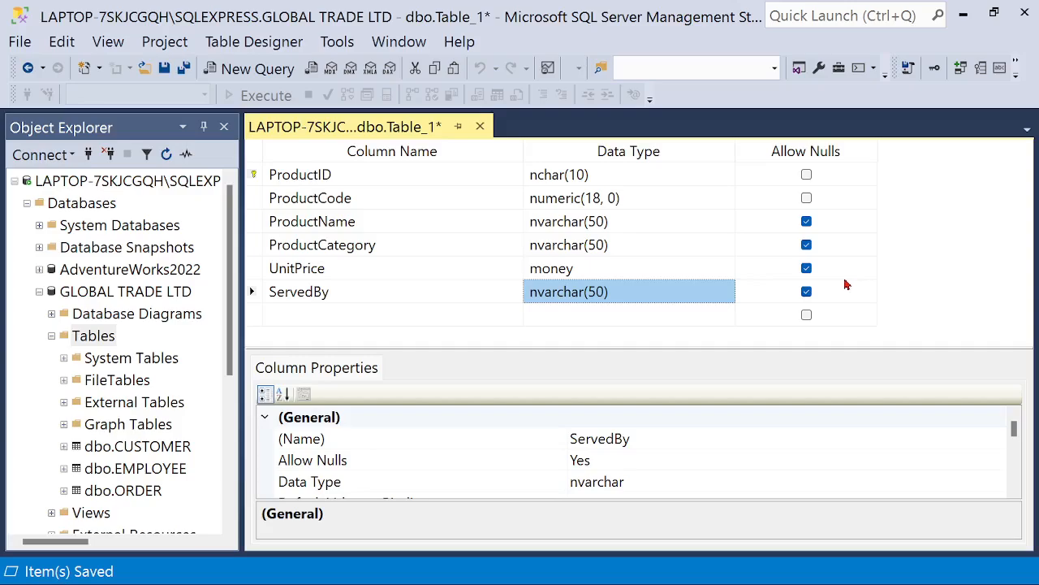
# Save the new table under the name PRODUCT
pyautogui.click(21, 42)
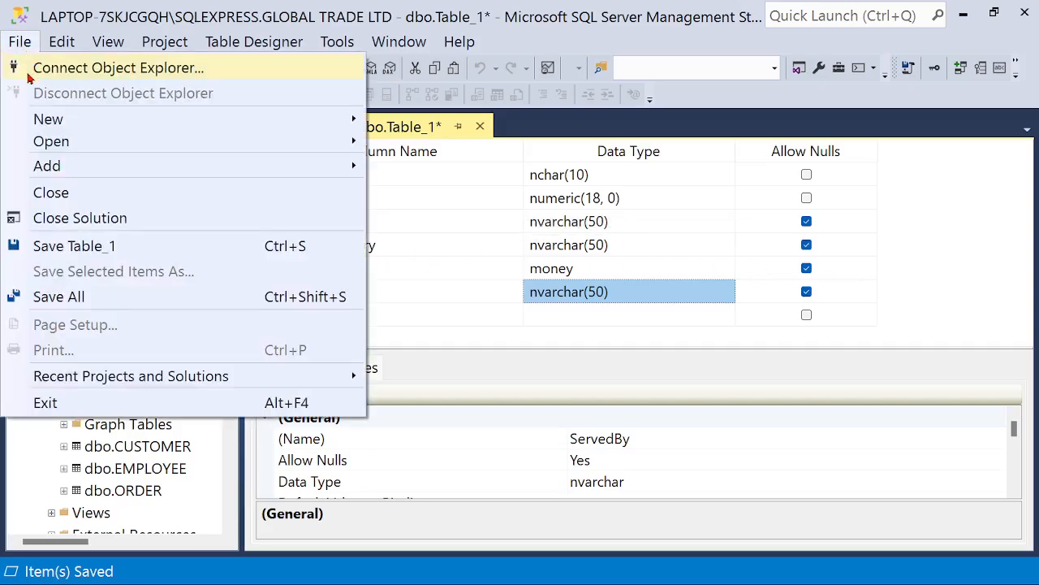
pyautogui.click(79, 246)
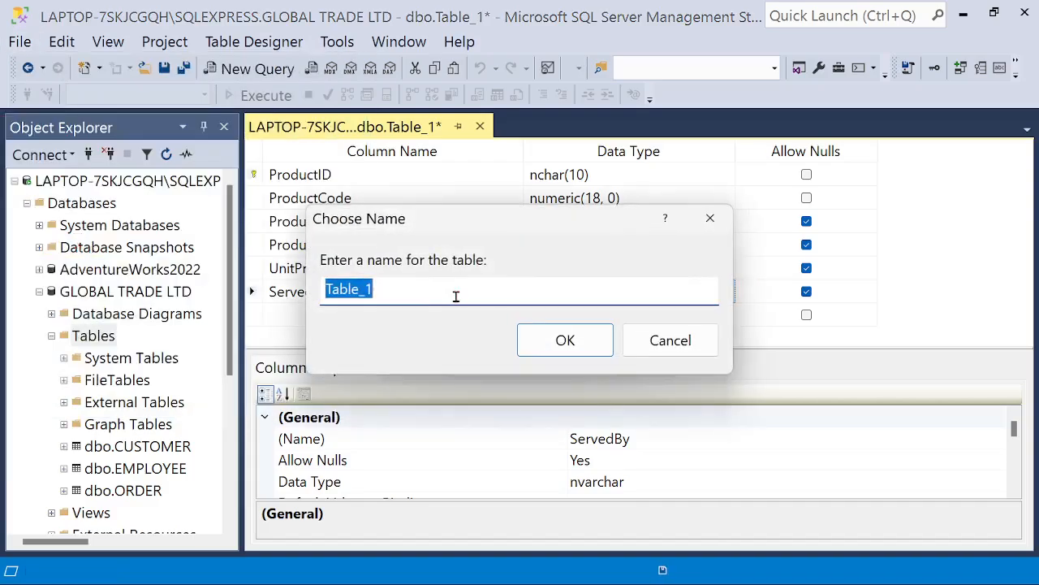
pyautogui.write('PROD')
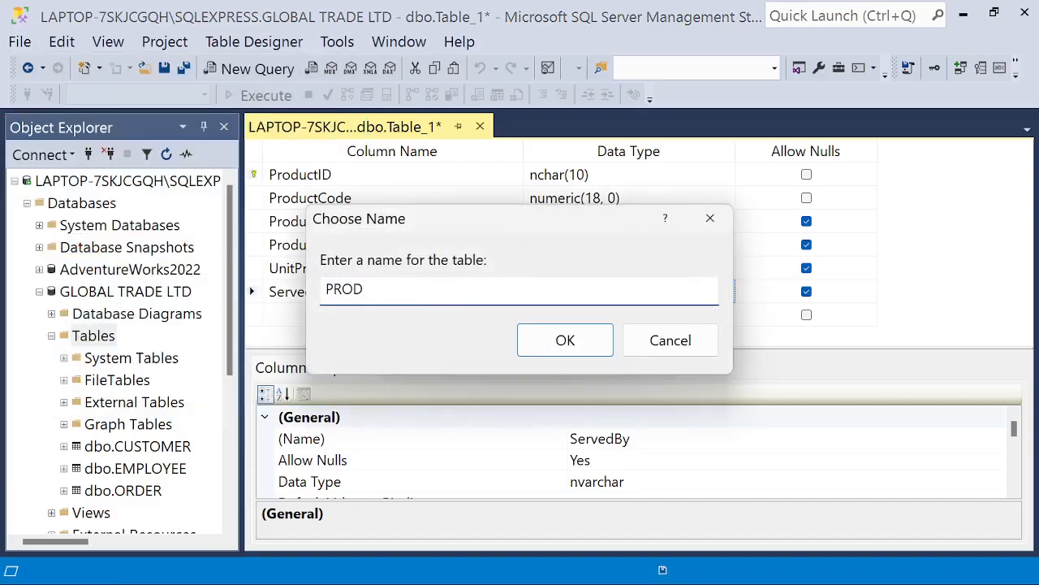
pyautogui.write('UCT')
pyautogui.click(566, 342)
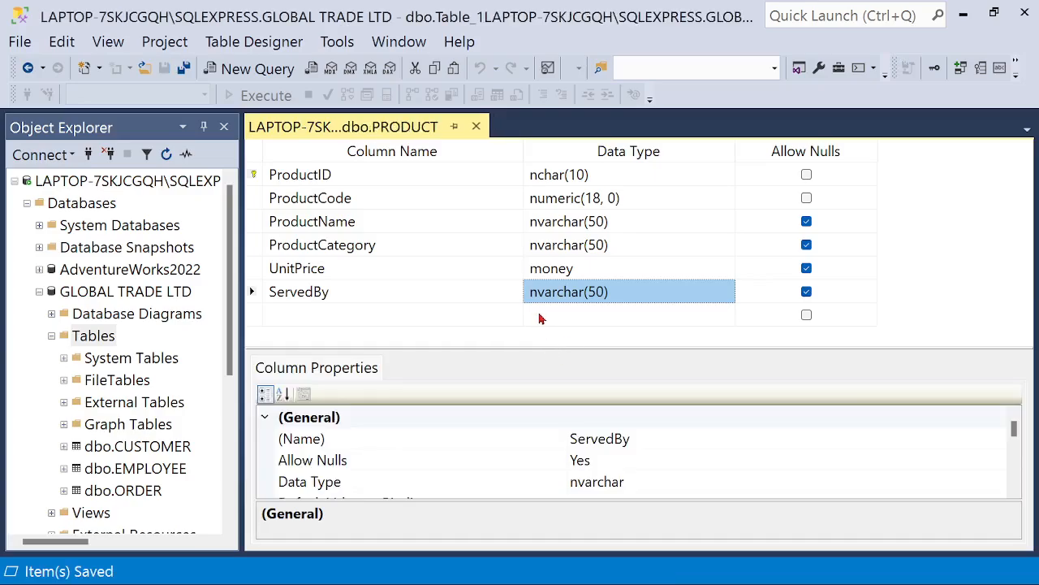
# Close the PRODUCT table design, refresh the GLOBAL TRADE LTD database and check the user tables listed in it
pyautogui.click(477, 129)
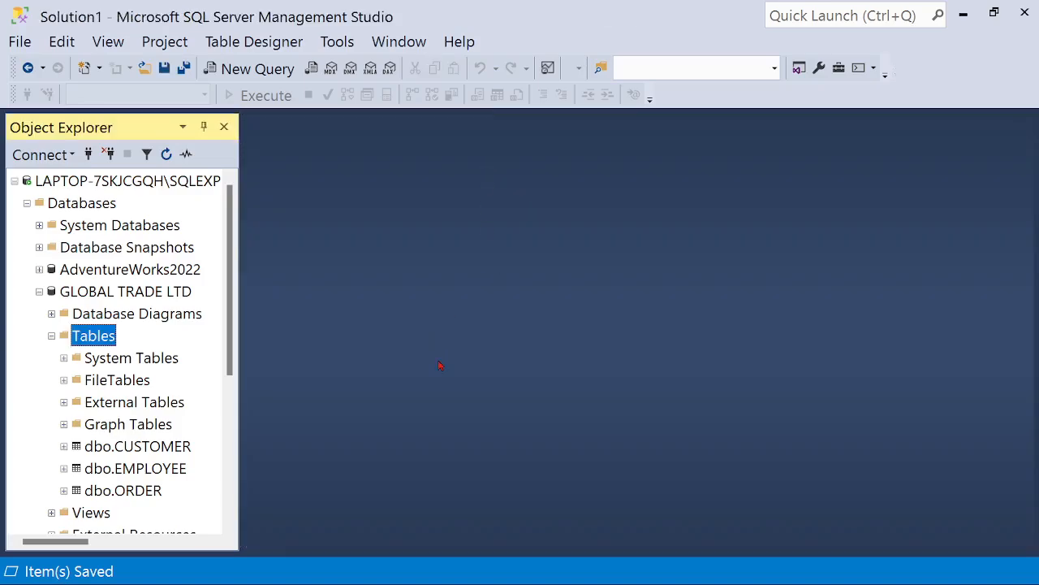
pyautogui.click(117, 294)
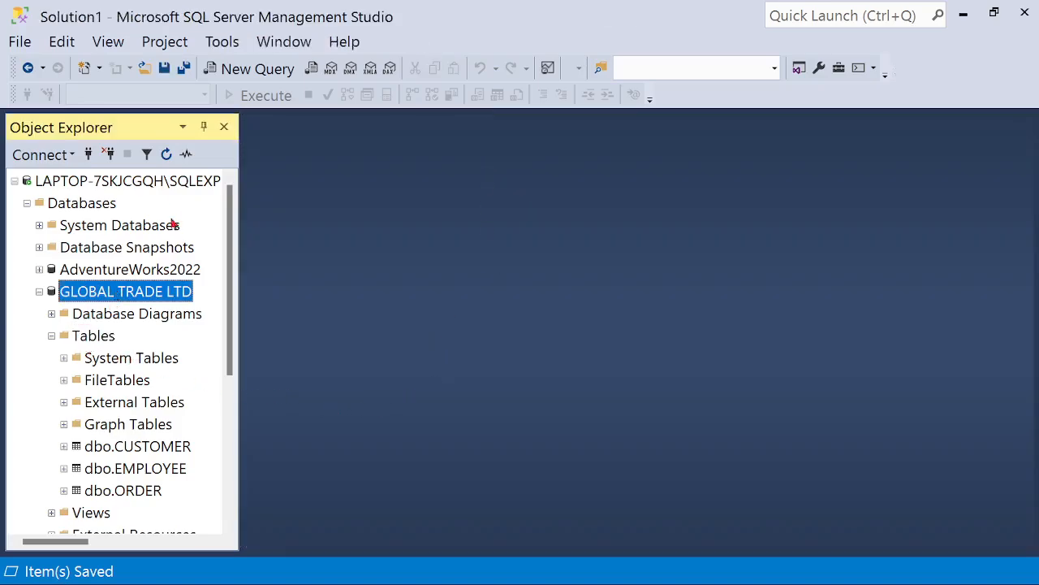
pyautogui.click(167, 155)
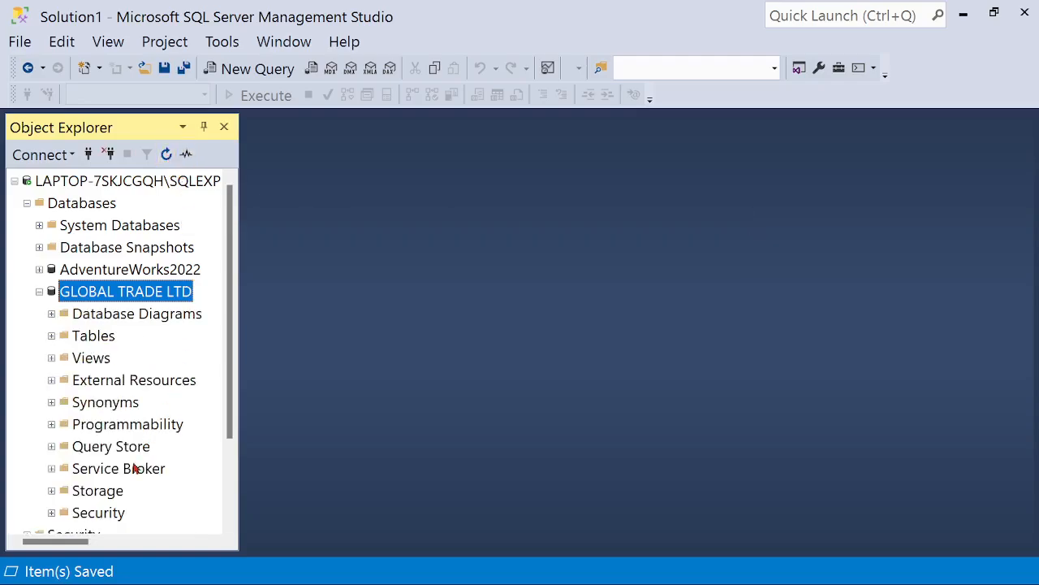
pyautogui.click(51, 335)
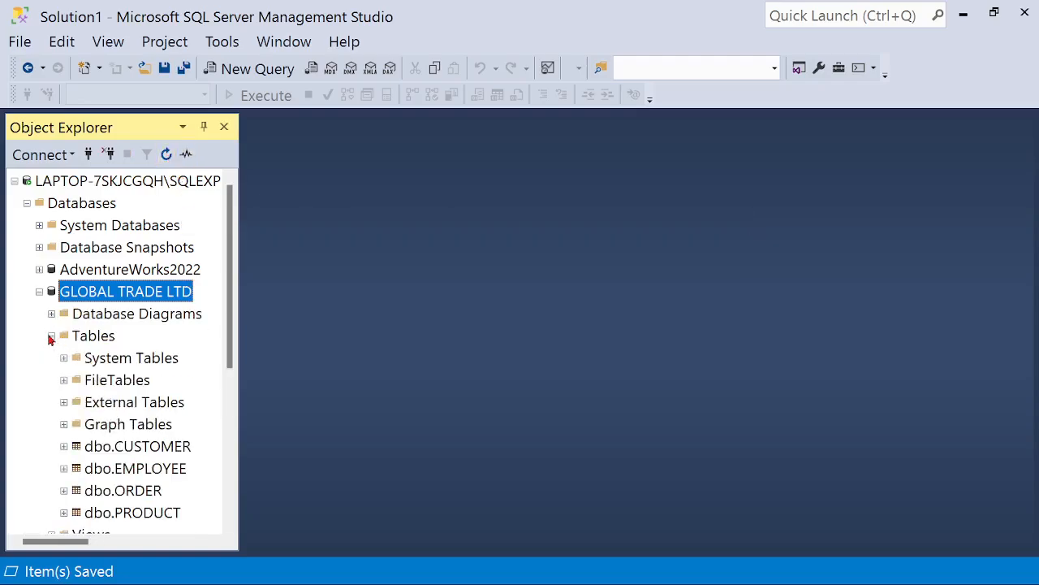
pyautogui.click(155, 446)
pyautogui.click(162, 469)
pyautogui.click(159, 491)
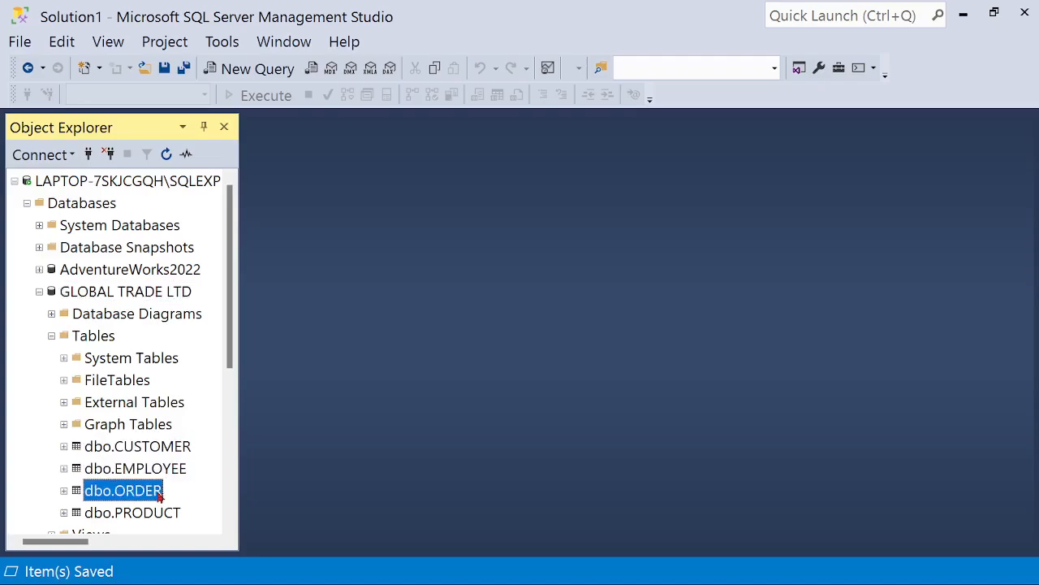
pyautogui.click(159, 510)
pyautogui.click(153, 447)
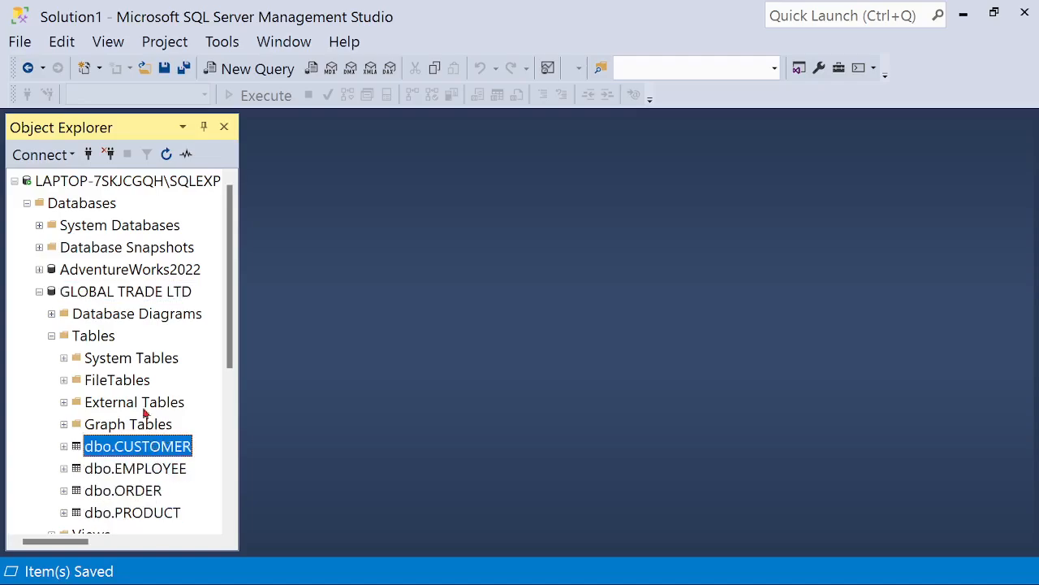
# Start a new table in GLOBAL TRADE LTD with a StateID column of data type nchar(10) as the primary key
pyautogui.rightClick(101, 339)
pyautogui.moveTo(138, 355)
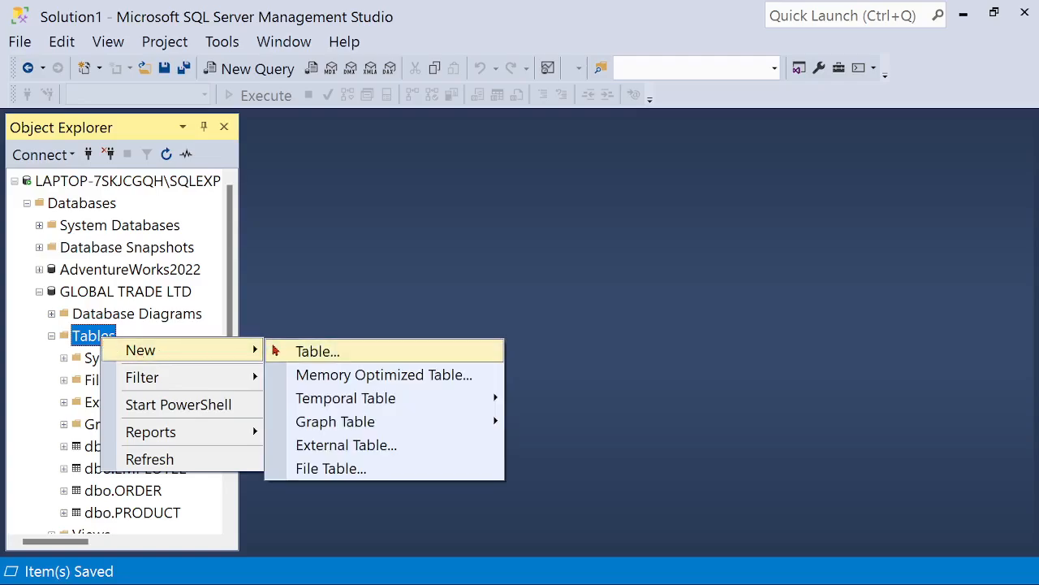
pyautogui.click(314, 354)
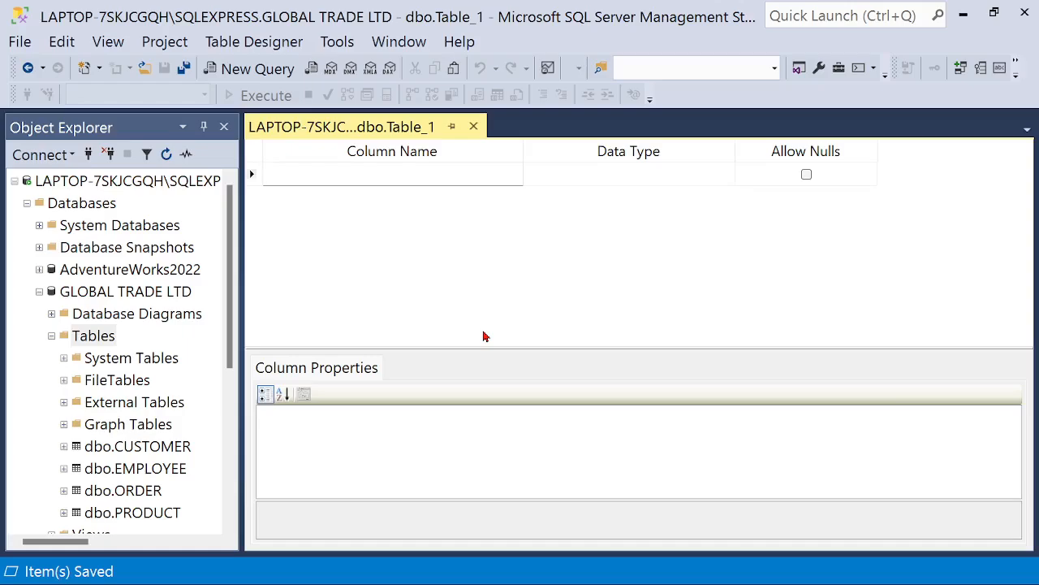
pyautogui.write('StateID')
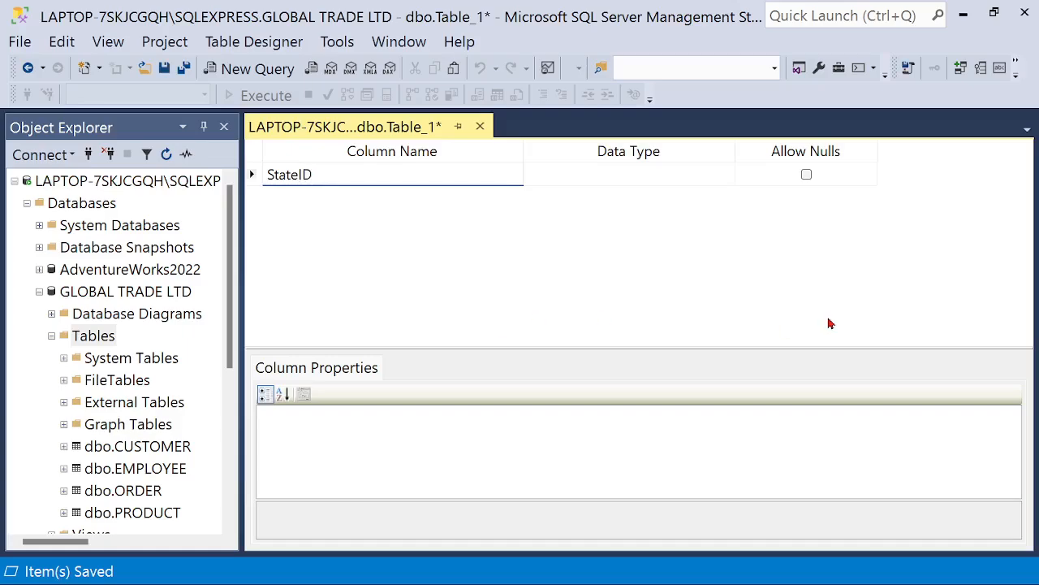
pyautogui.click(646, 175)
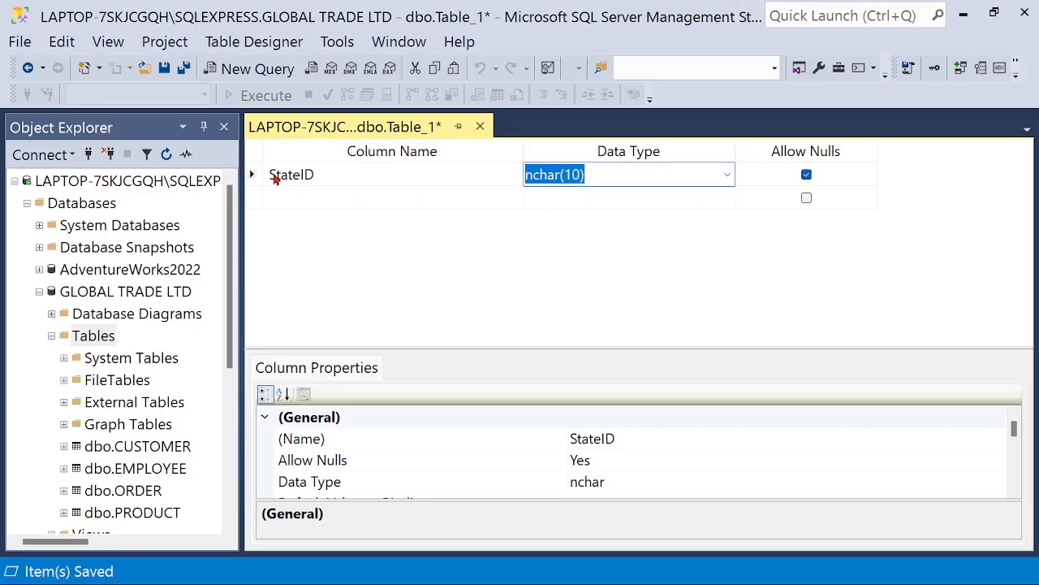
pyautogui.rightClick(276, 180)
pyautogui.click(348, 191)
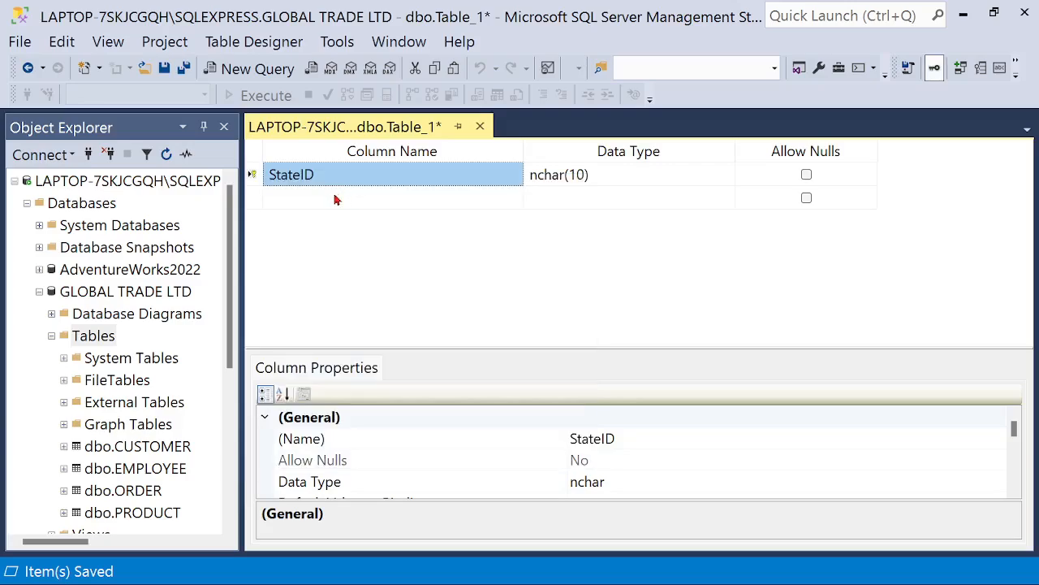
# Add a StateCode column with data type nchar(10) below StateID and go to the next empty row
pyautogui.click(316, 197)
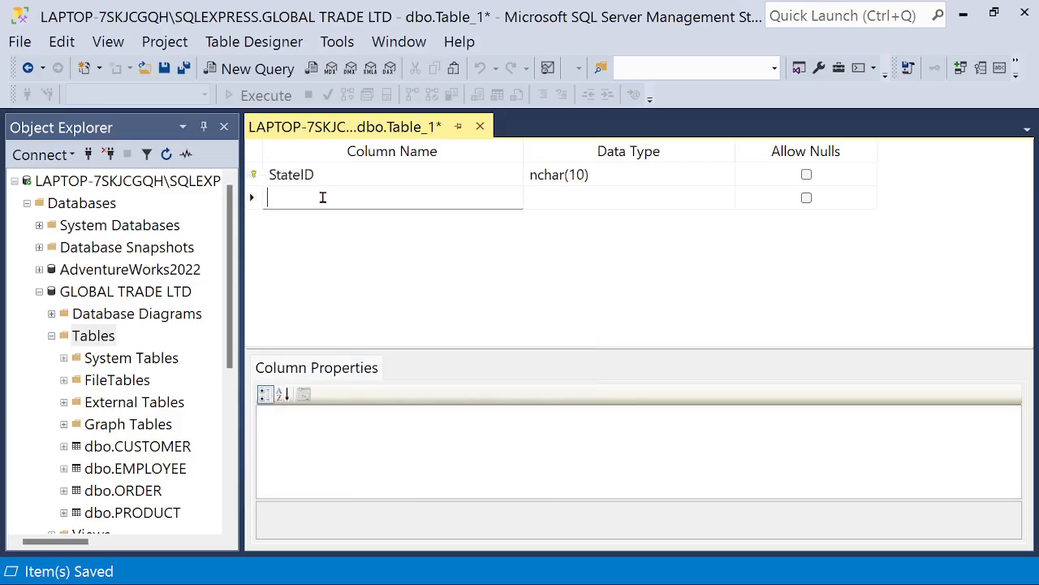
pyautogui.write('StateCode')
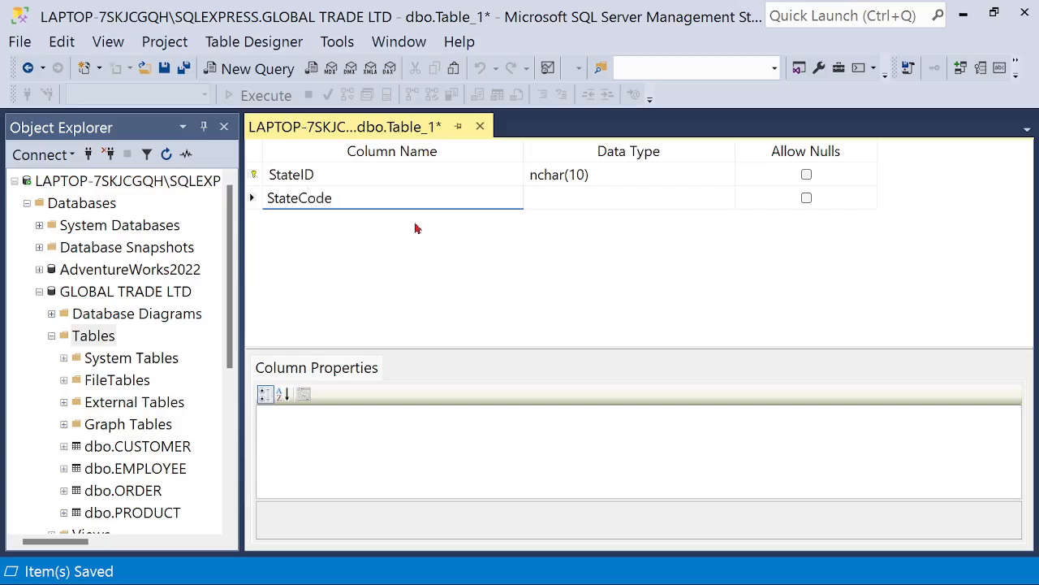
pyautogui.click(562, 200)
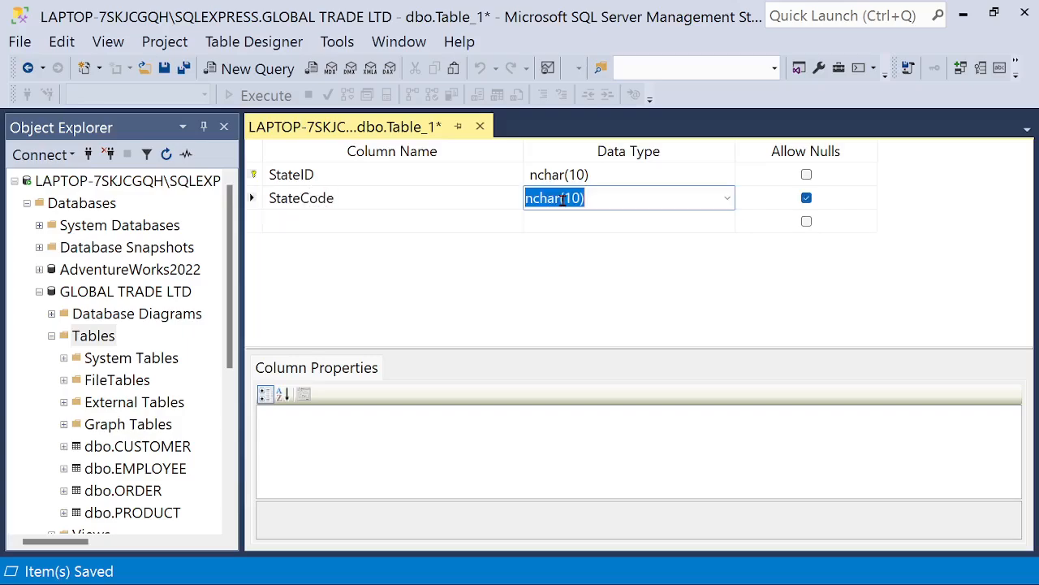
pyautogui.click(728, 198)
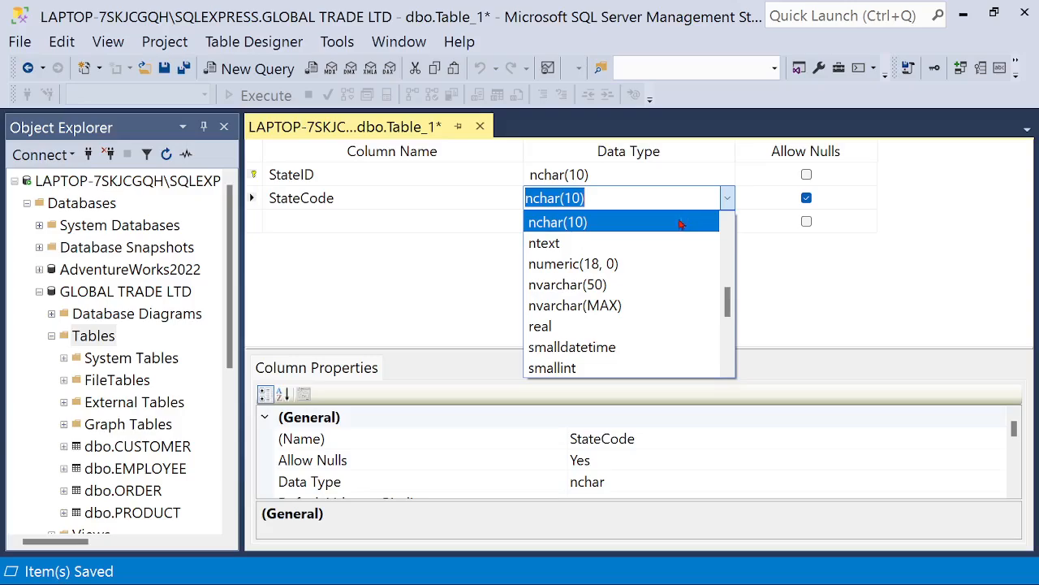
pyautogui.click(604, 229)
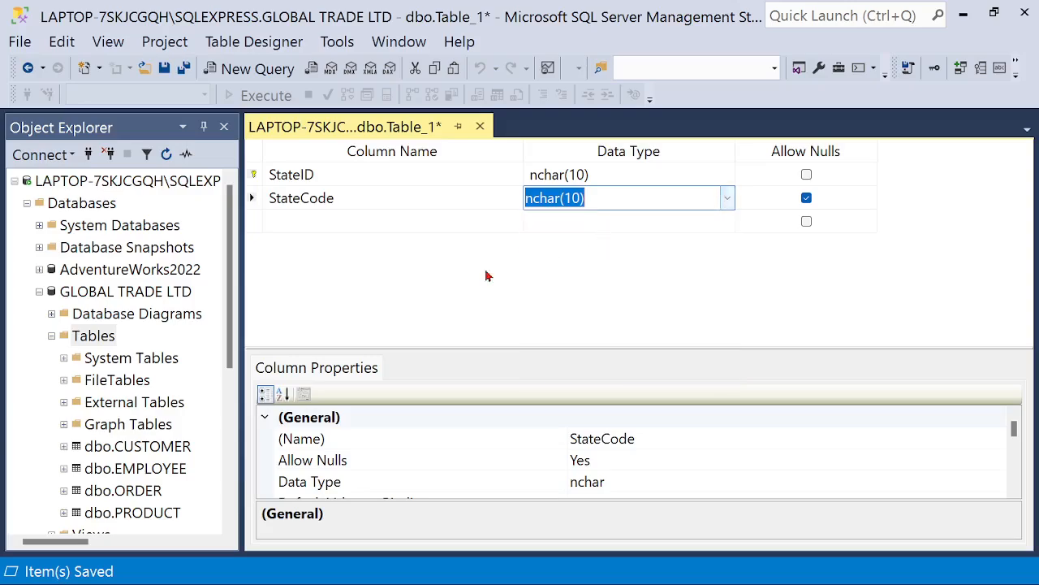
pyautogui.click(333, 221)
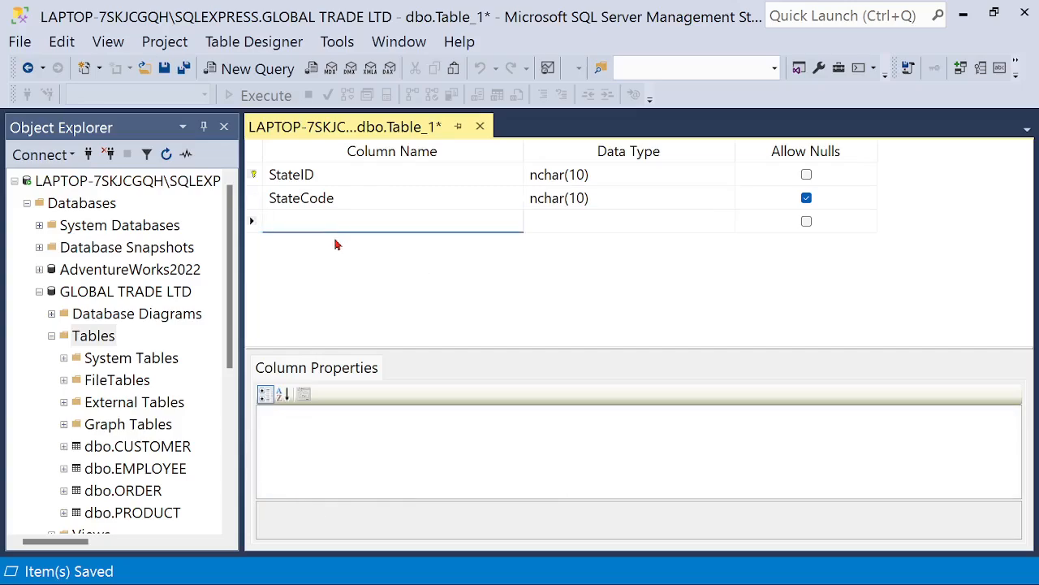
# Add a StateName column with data type nvarchar(50) below StateCode
pyautogui.write('StateName')
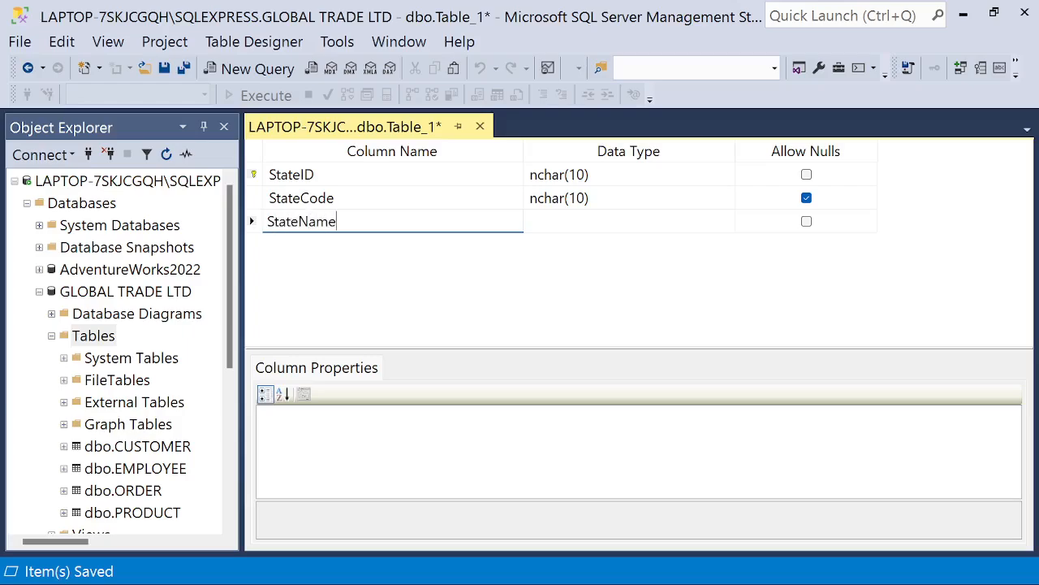
pyautogui.click(576, 225)
pyautogui.click(727, 223)
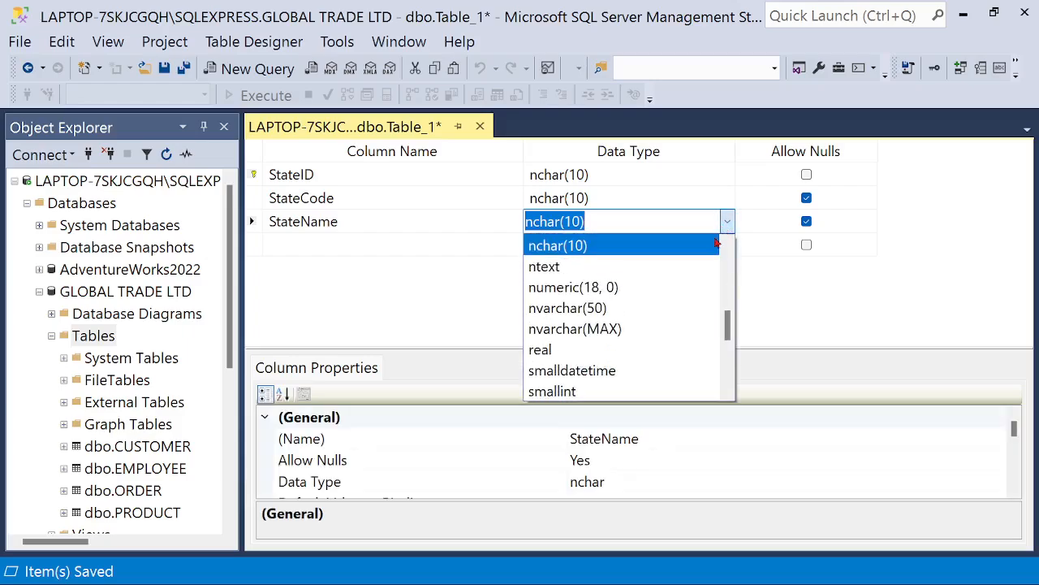
pyautogui.click(665, 308)
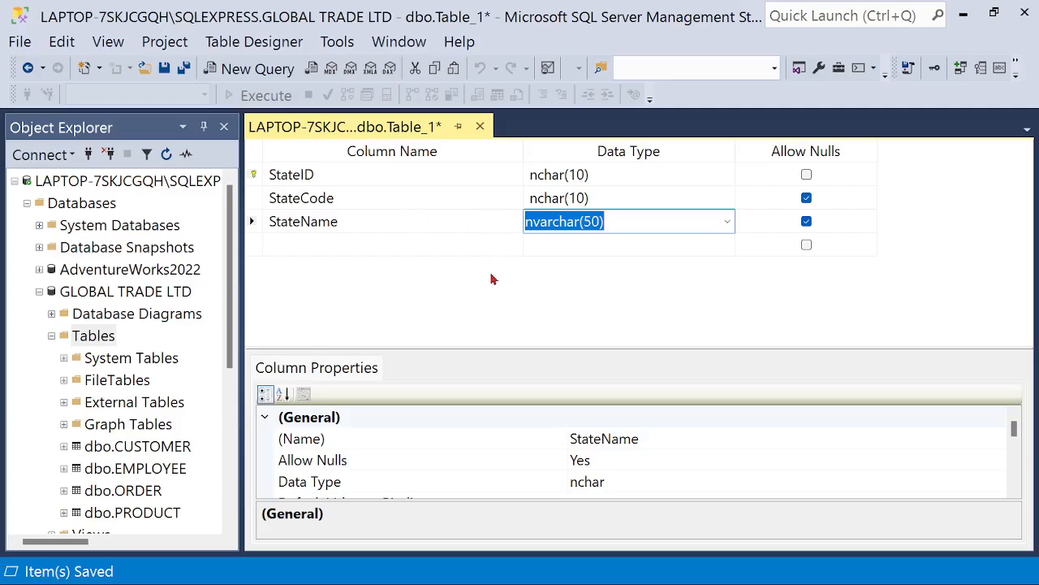
pyautogui.click(666, 265)
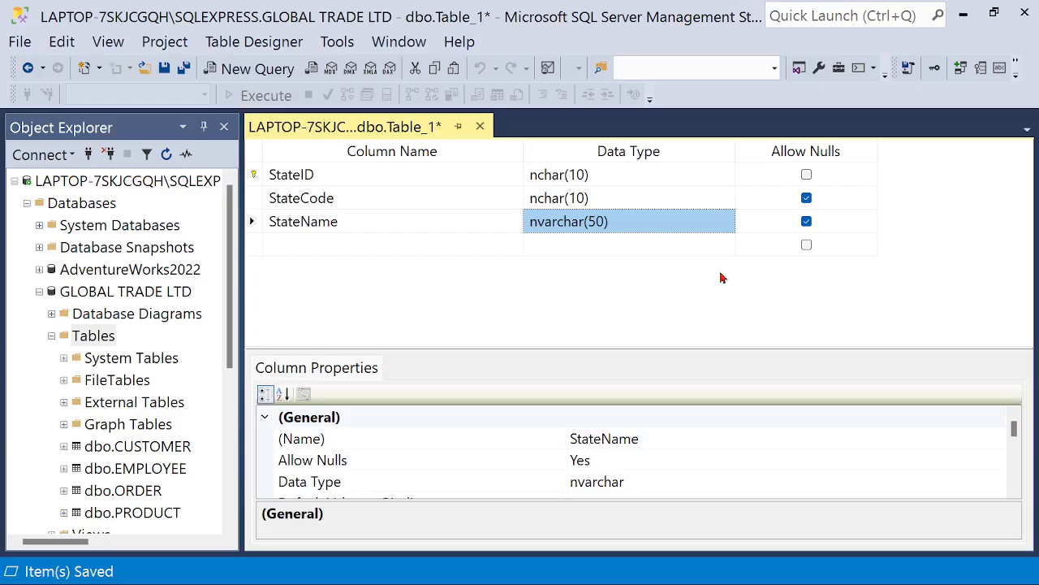
# Save the new table under the name STATE and close its design
pyautogui.click(20, 45)
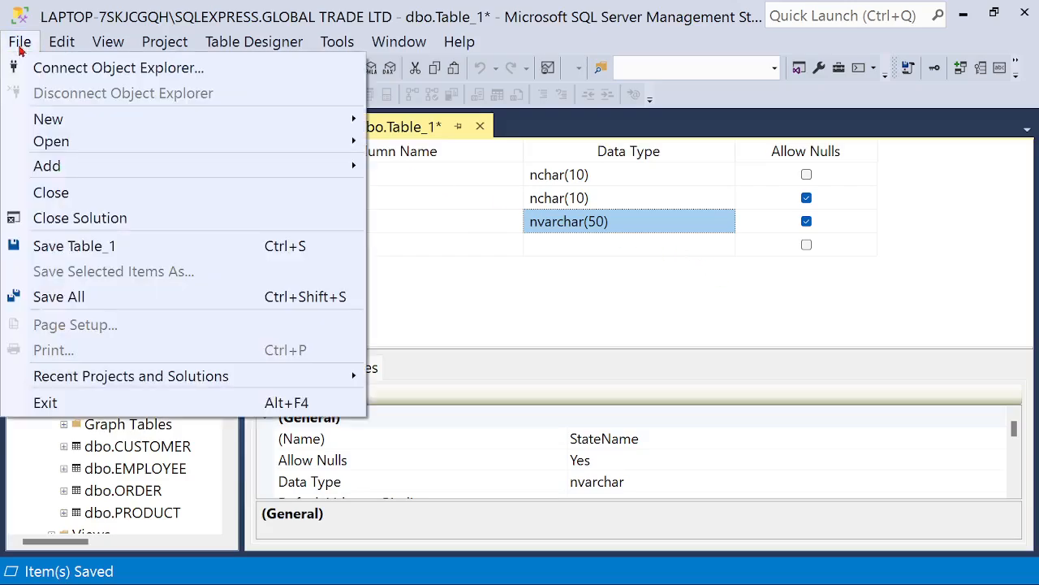
pyautogui.click(103, 246)
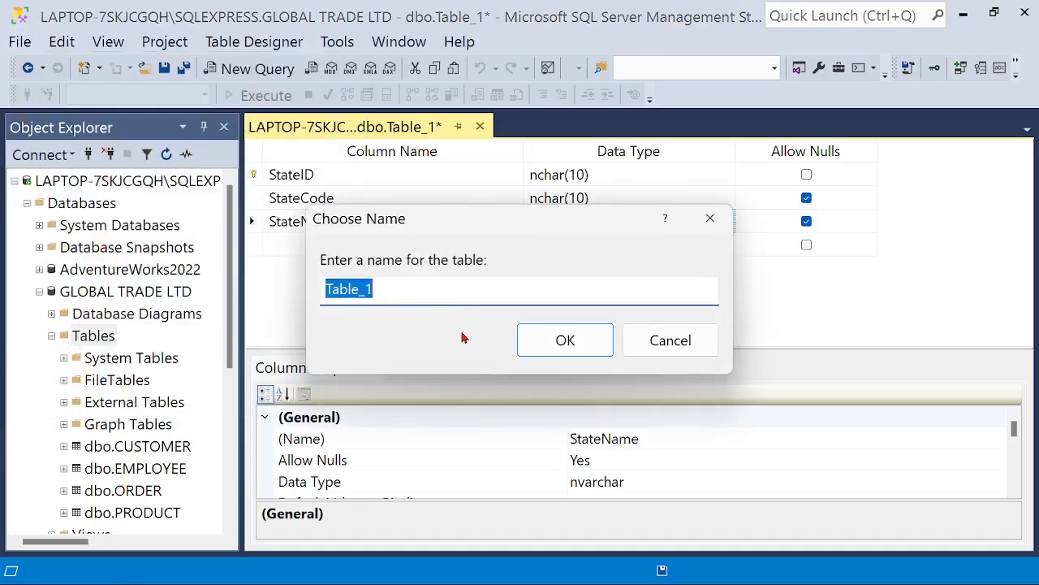
pyautogui.write('STATE')
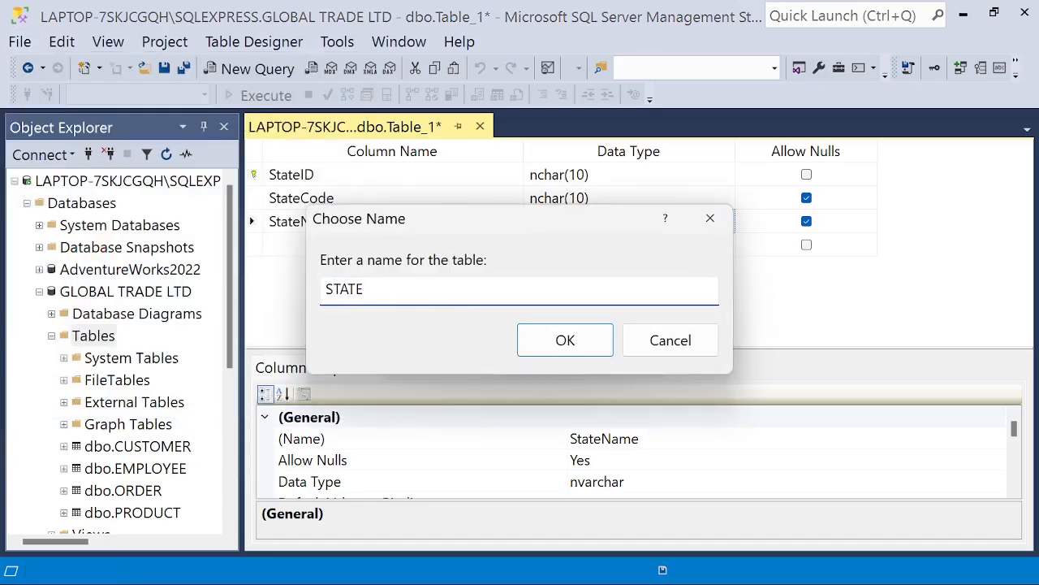
pyautogui.click(552, 342)
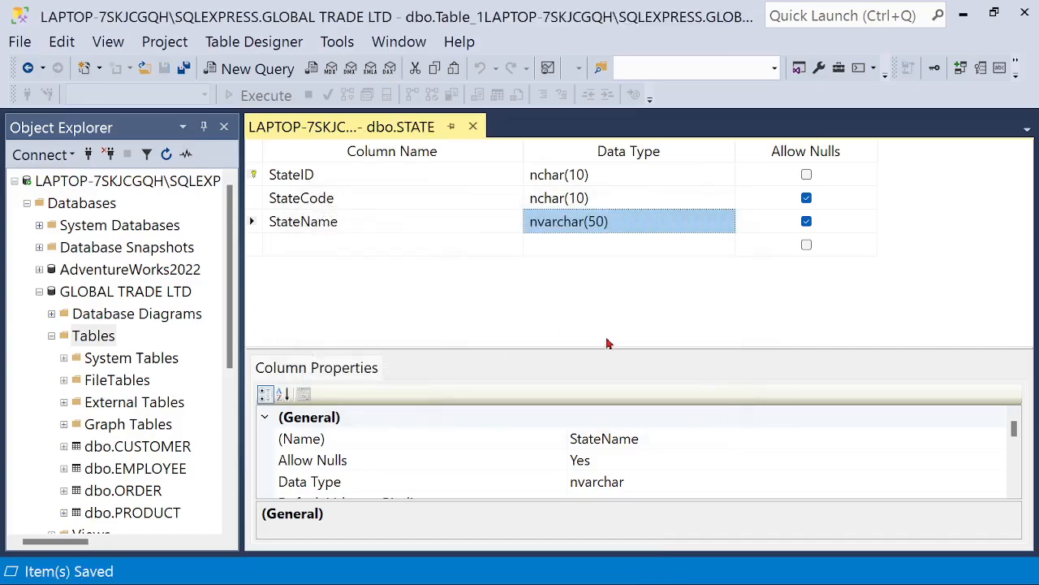
pyautogui.click(474, 127)
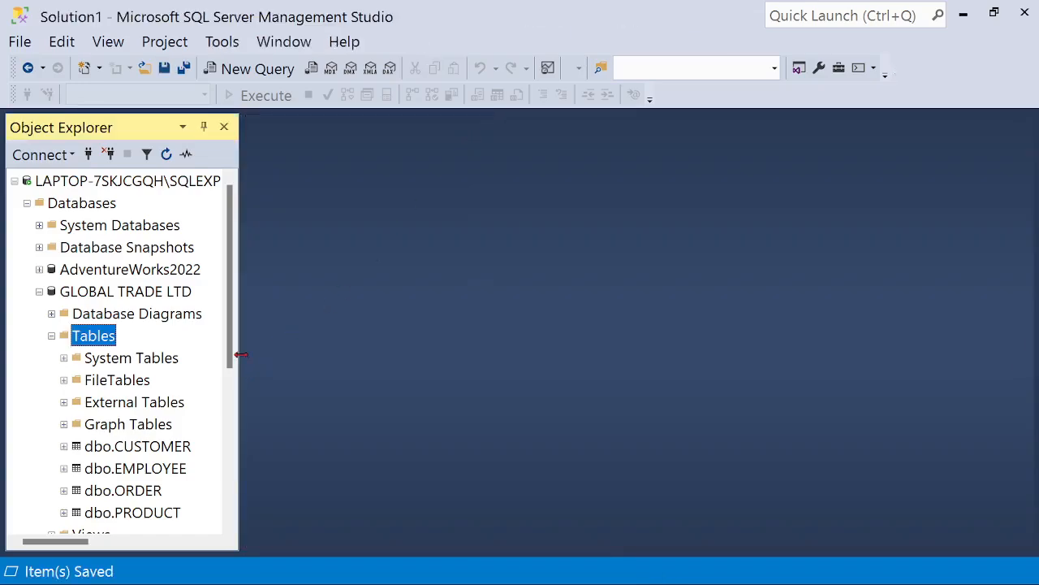
# Refresh the GLOBAL TRADE LTD database, expand its tables and check the user tables listed there
pyautogui.click(132, 292)
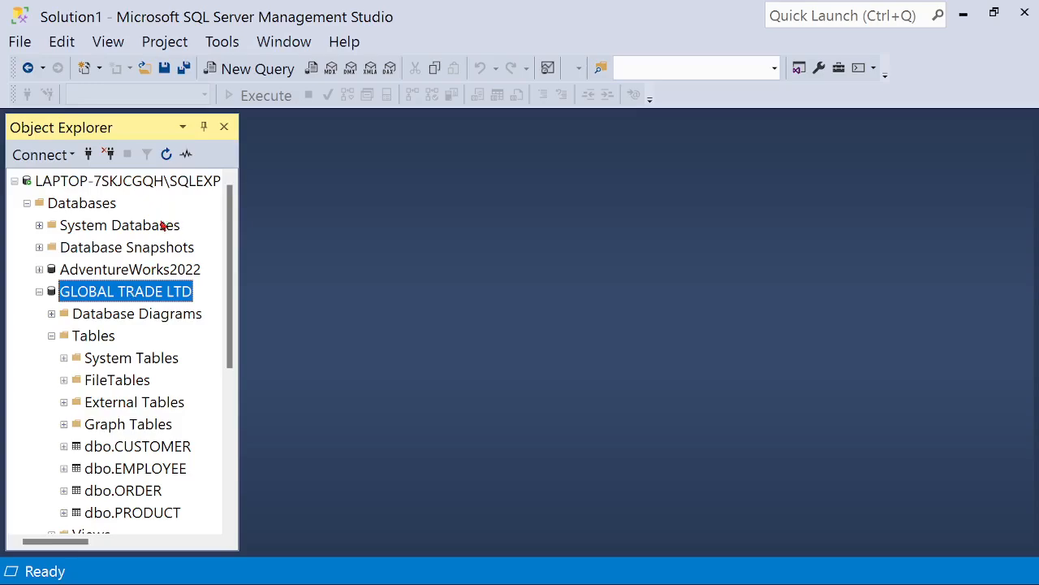
pyautogui.moveTo(232, 277); pyautogui.dragTo(230, 330)
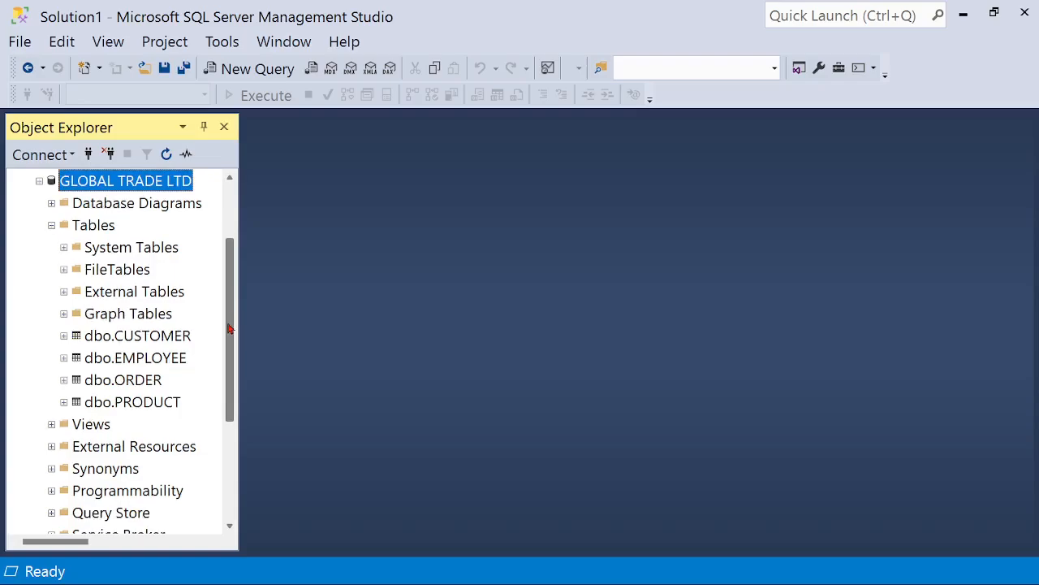
pyautogui.click(166, 153)
pyautogui.moveTo(236, 311); pyautogui.dragTo(233, 358)
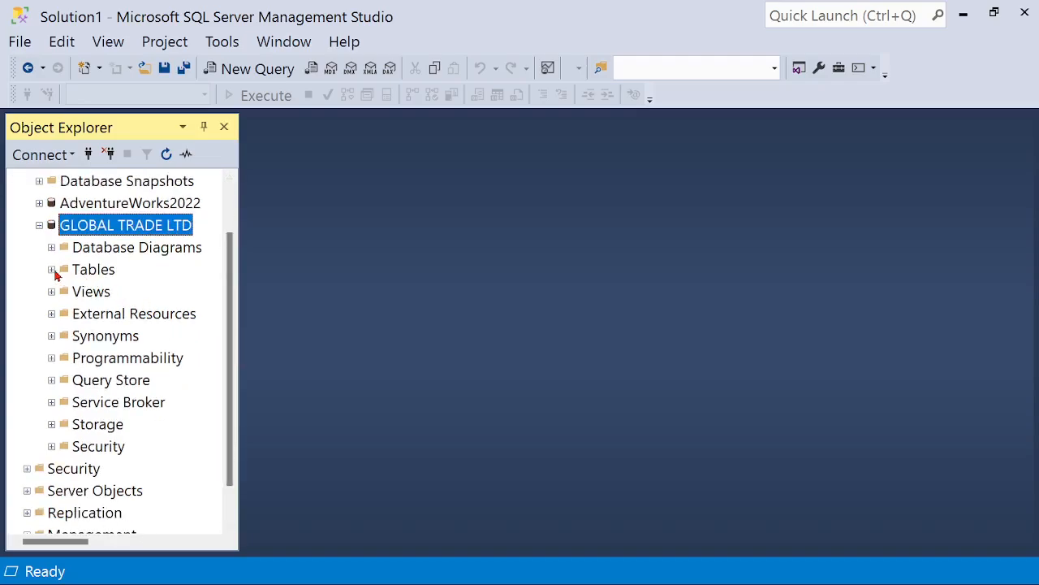
pyautogui.click(51, 268)
pyautogui.click(165, 389)
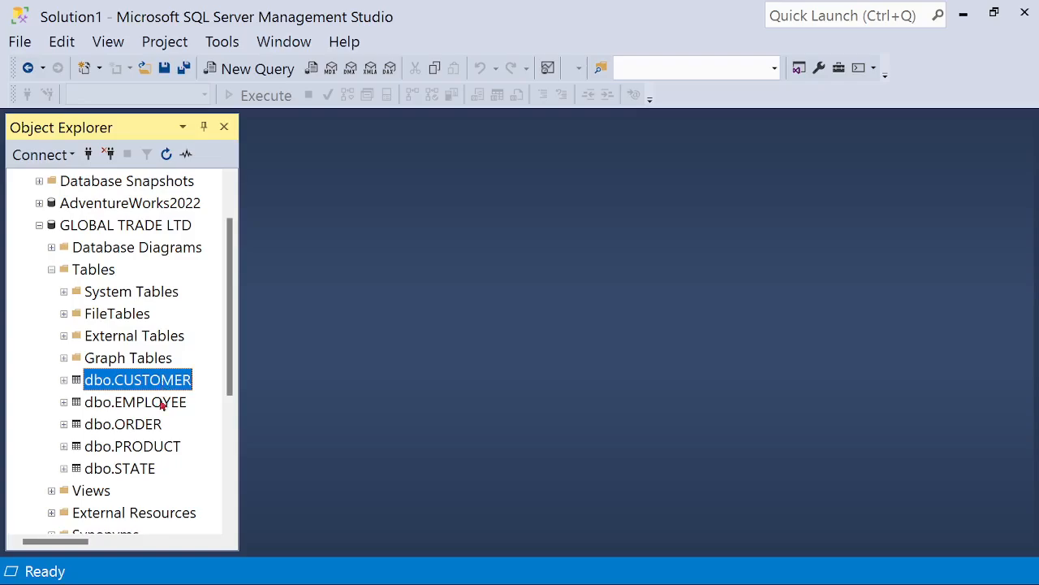
pyautogui.click(163, 406)
pyautogui.click(152, 427)
pyautogui.click(148, 448)
pyautogui.click(150, 466)
pyautogui.click(151, 446)
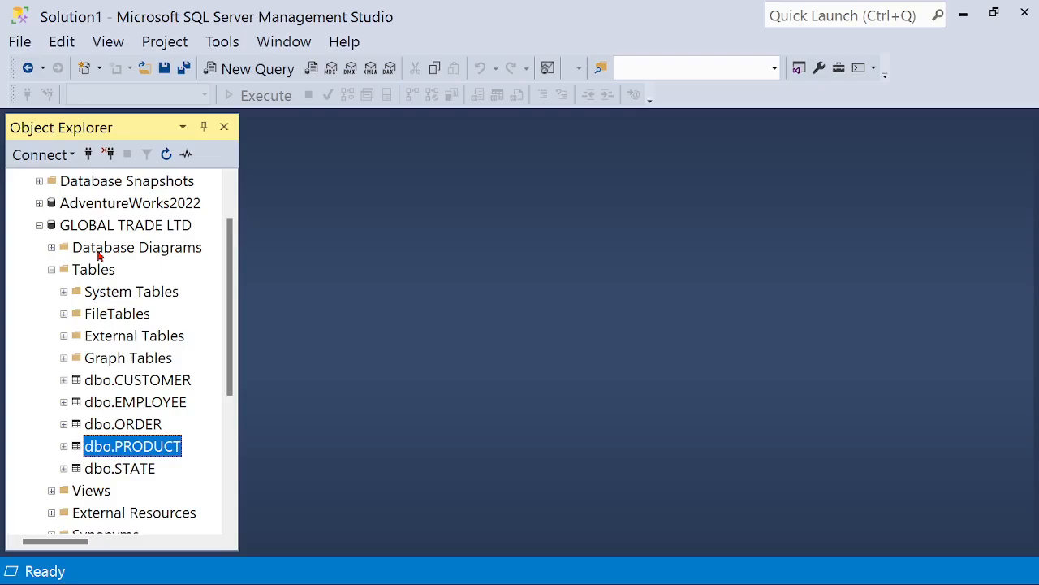
# Create a new database diagram in GLOBAL TRADE LTD, agreeing to create the required diagram support objects
pyautogui.click(97, 254)
pyautogui.rightClick(97, 253)
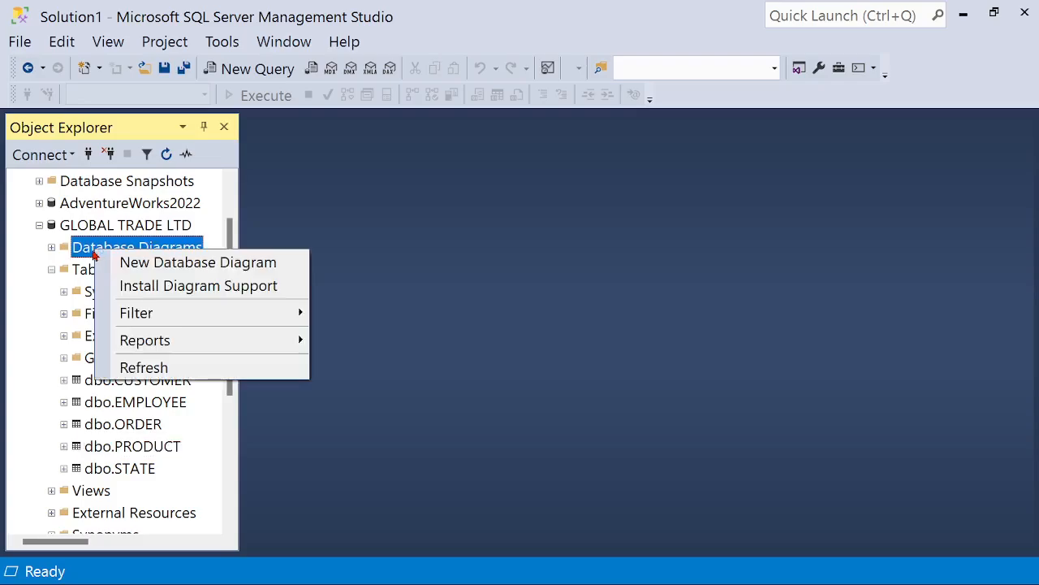
pyautogui.click(199, 264)
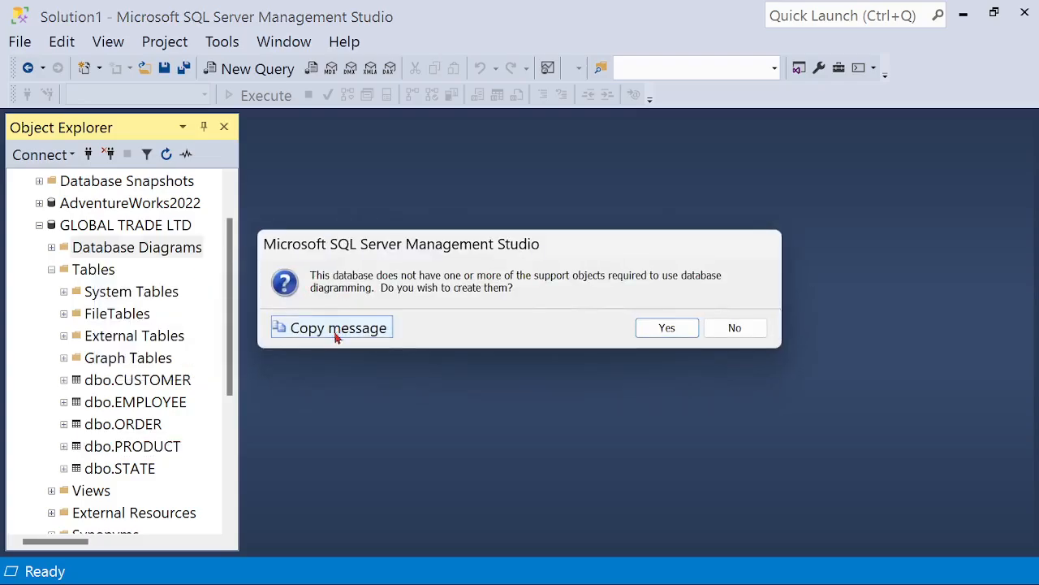
pyautogui.click(667, 328)
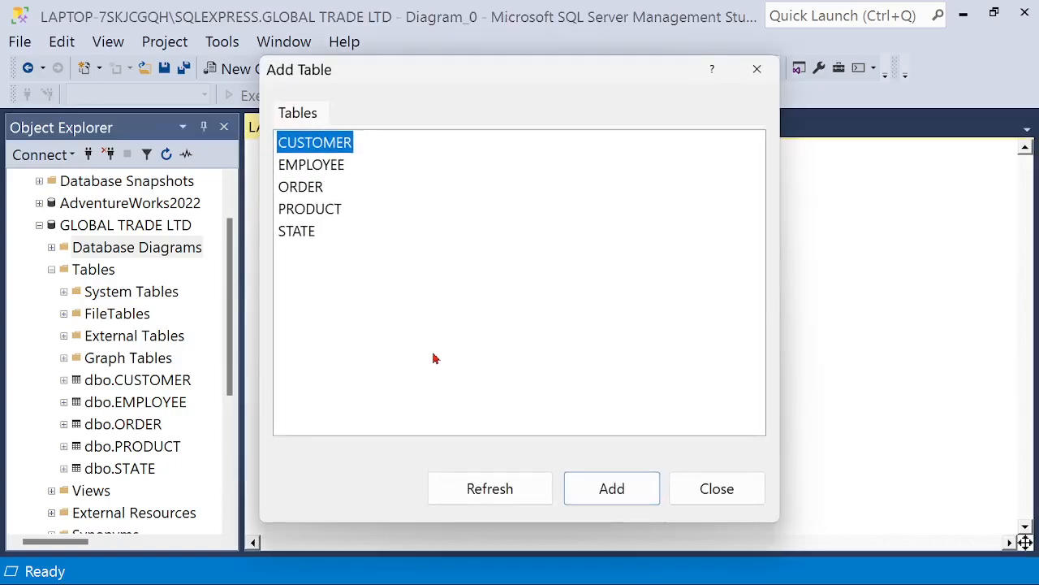
# Add the CUSTOMER, EMPLOYEE, ORDER, PRODUCT and STATE tables to the diagram and finish adding tables
pyautogui.keyDown('shift'); pyautogui.click(319, 234); pyautogui.keyUp('shift')
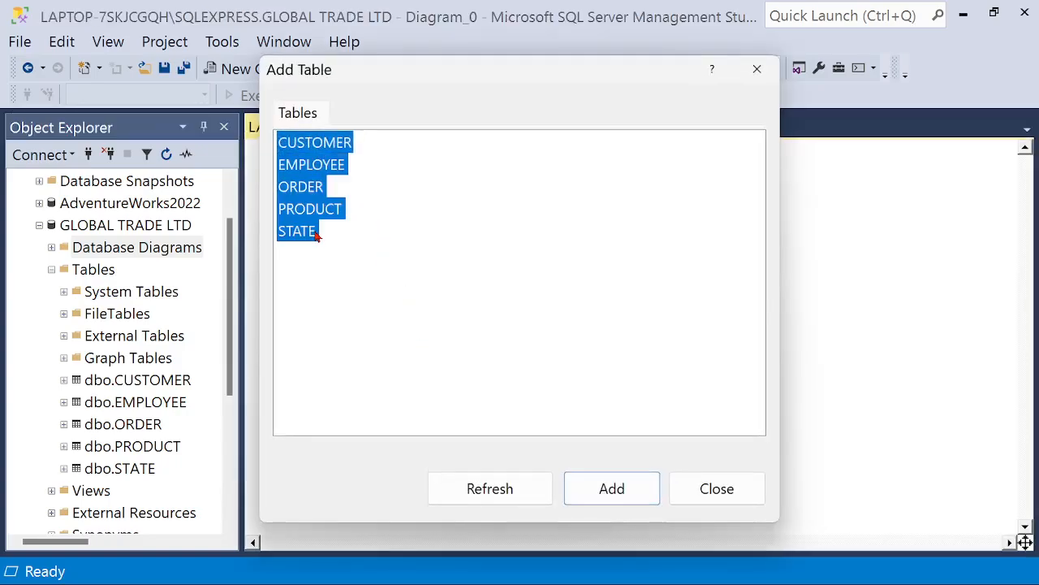
pyautogui.click(602, 488)
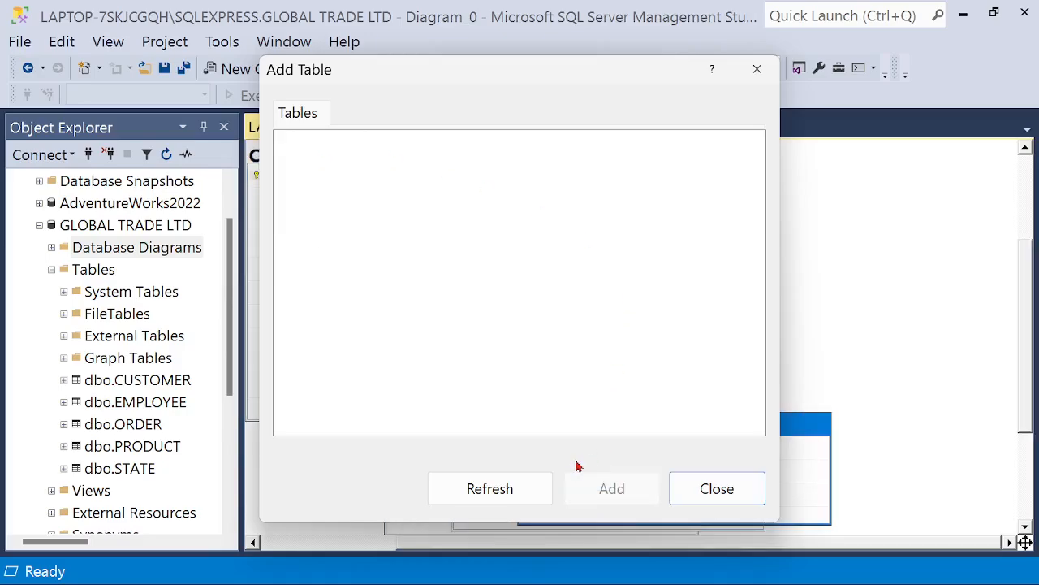
pyautogui.click(693, 488)
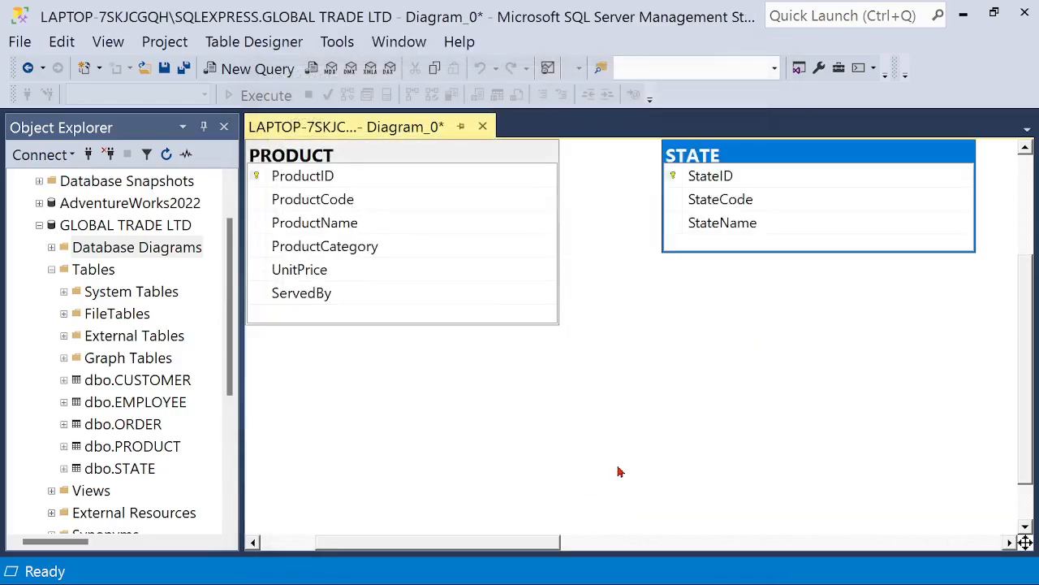
# Rearrange the diagram by moving PRODUCT down and to the right, and placing STATE above and left of it
pyautogui.scroll(3, 617, 457)
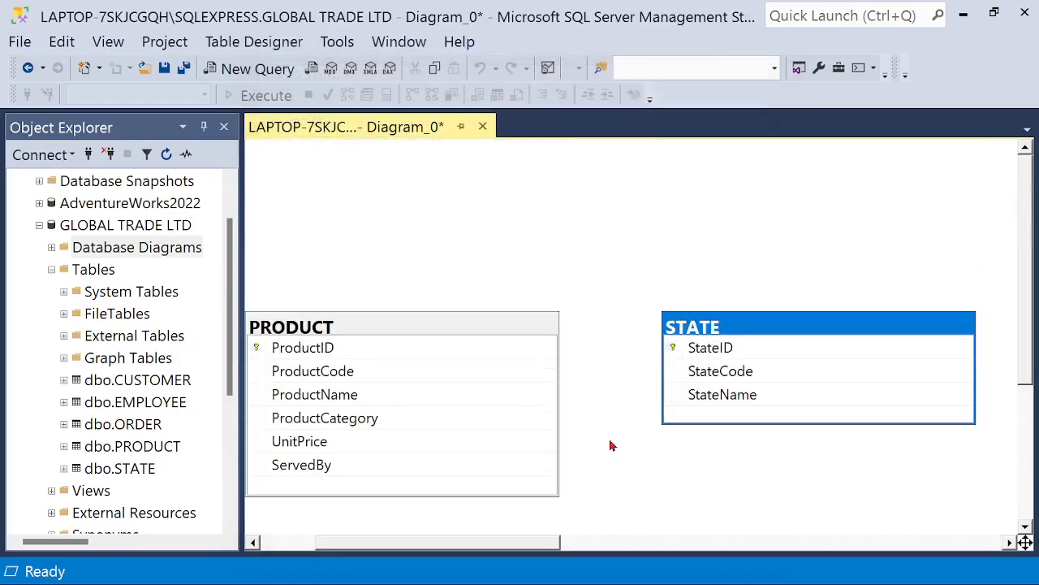
pyautogui.scroll(-2, 612, 445)
pyautogui.hscroll(-3, 558, 541)
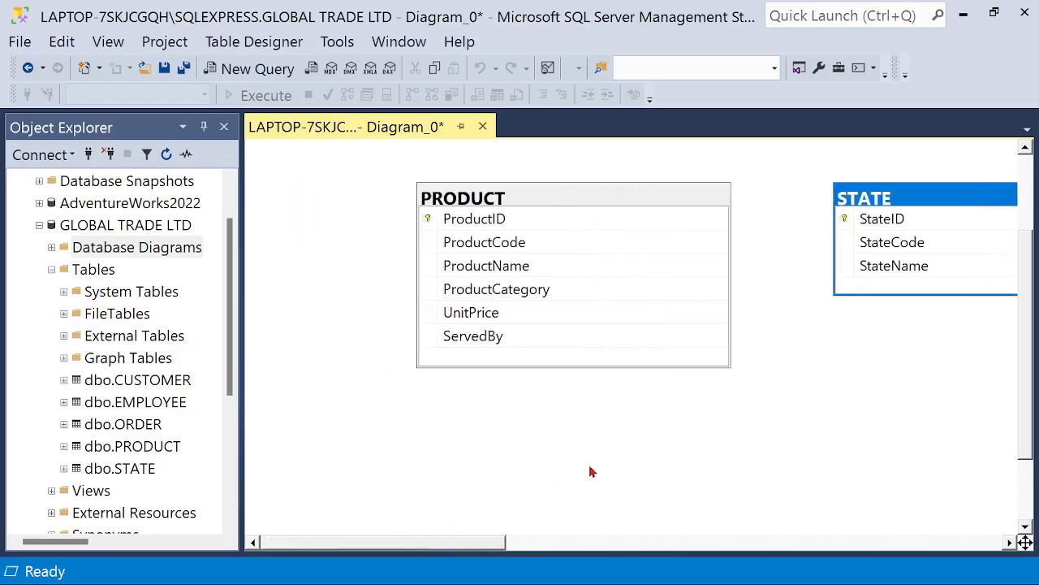
pyautogui.moveTo(585, 200); pyautogui.dragTo(904, 341)
pyautogui.moveTo(861, 205); pyautogui.dragTo(381, 218)
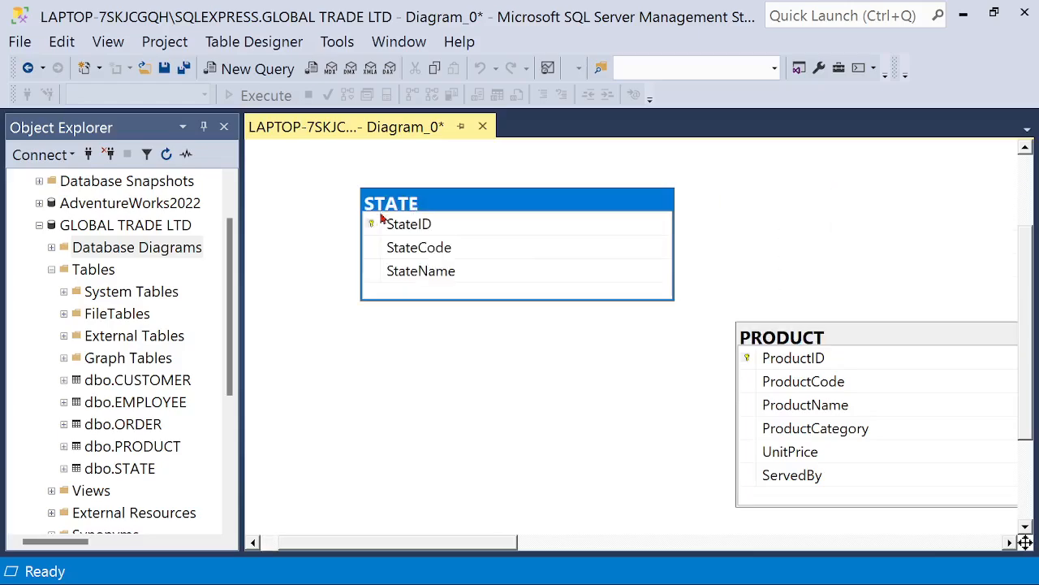
# Select the CUSTOMER, ORDER and EMPLOYEE tables together and move them left in the diagram until CUSTOMER reaches STATE
pyautogui.scroll(2, 966, 273)
pyautogui.scroll(-3, 965, 270)
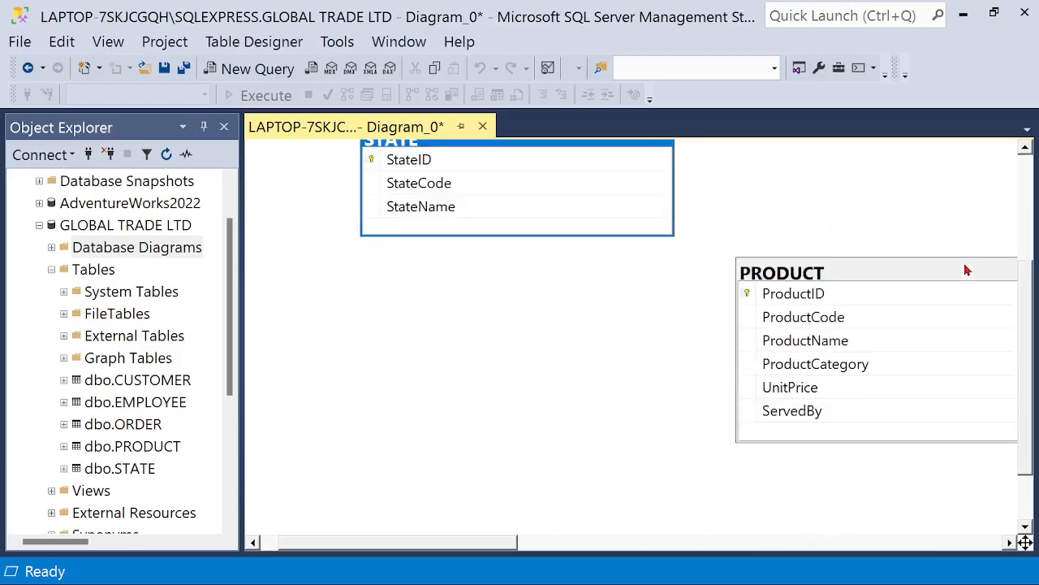
pyautogui.moveTo(479, 546); pyautogui.dragTo(898, 540)
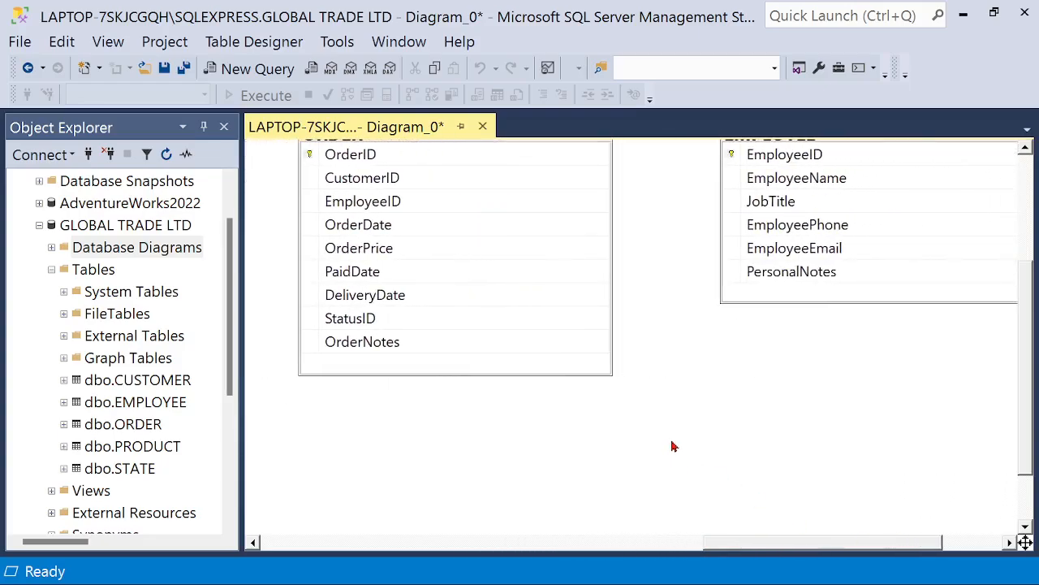
pyautogui.scroll(3, 672, 447)
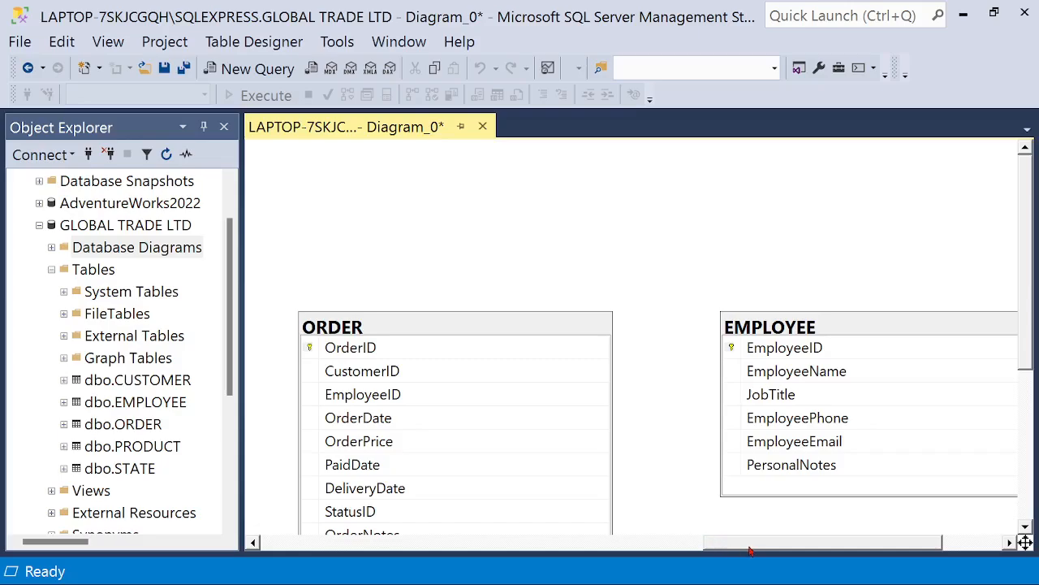
pyautogui.moveTo(751, 551); pyautogui.dragTo(568, 532)
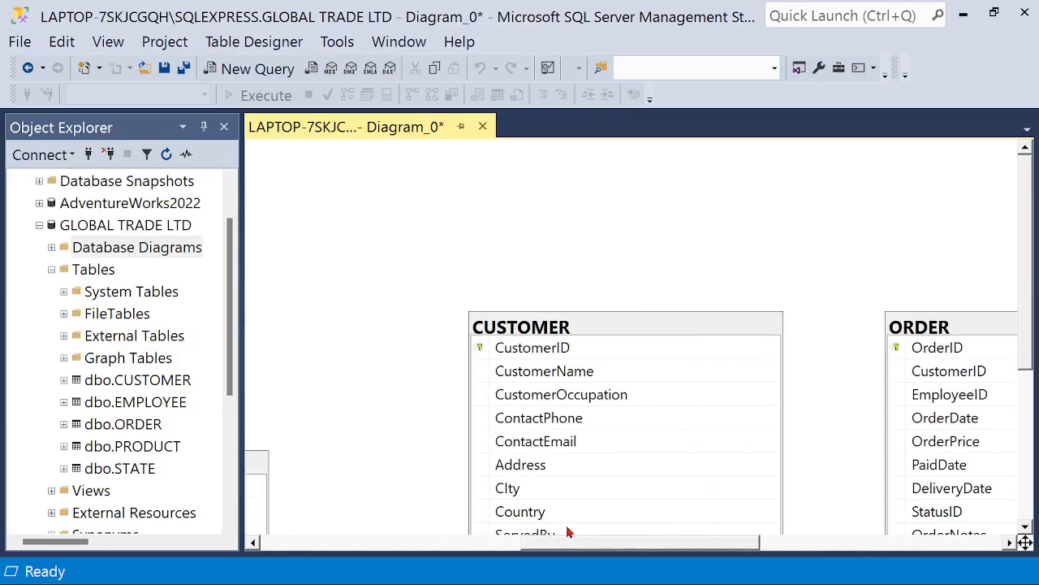
pyautogui.click(674, 328)
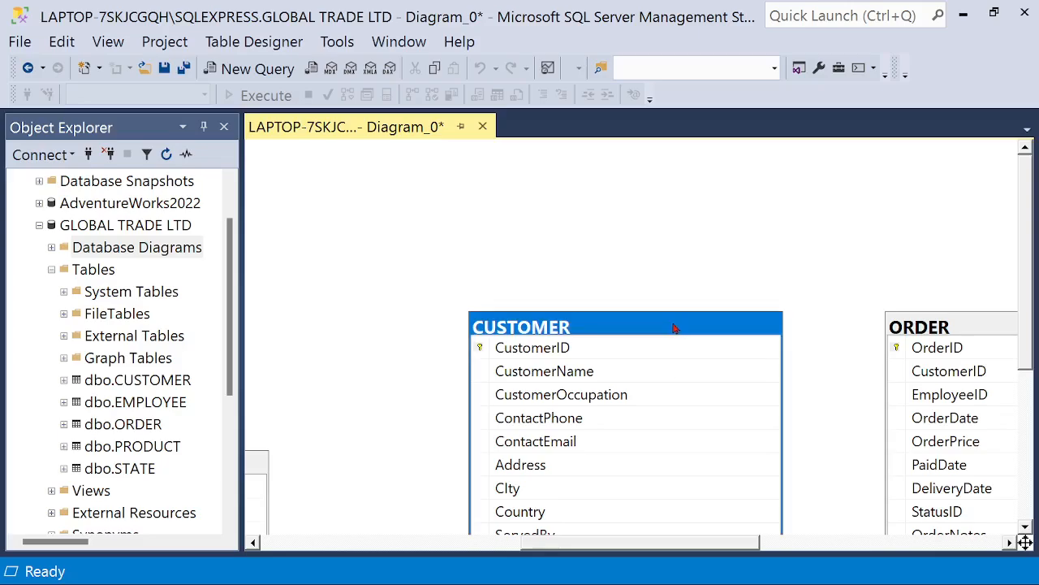
pyautogui.keyDown('ctrl'); pyautogui.click(938, 328); pyautogui.keyUp('ctrl')
pyautogui.moveTo(733, 544); pyautogui.dragTo(901, 544)
pyautogui.keyDown('ctrl'); pyautogui.click(891, 328); pyautogui.keyUp('ctrl')
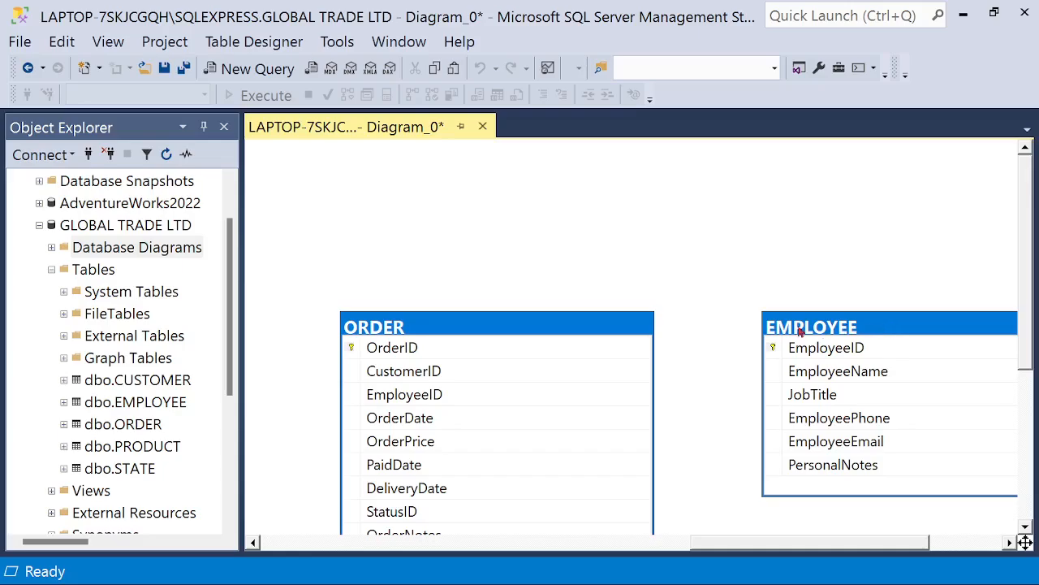
pyautogui.moveTo(641, 328); pyautogui.dragTo(261, 314)
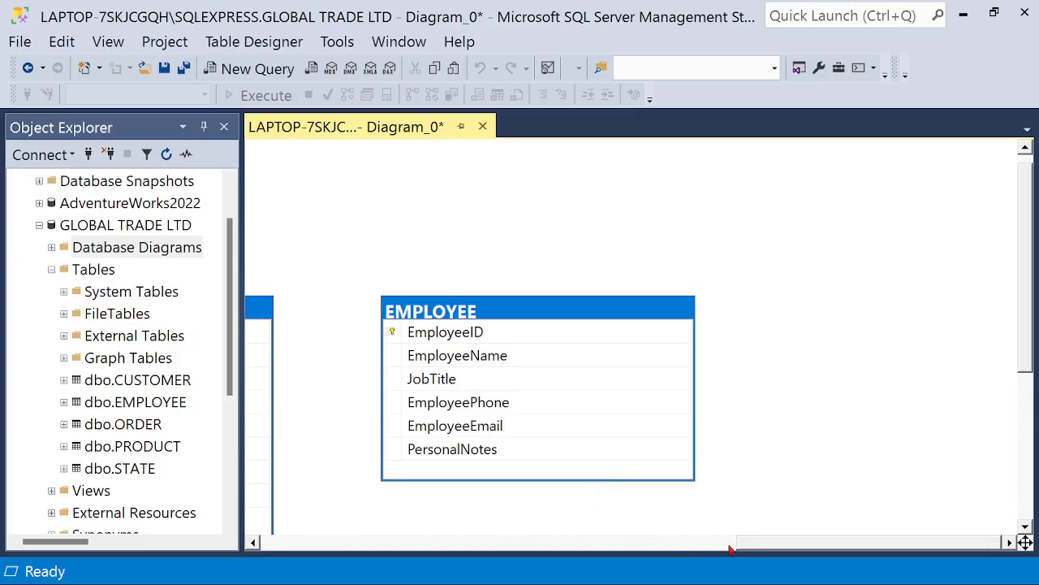
pyautogui.moveTo(729, 550); pyautogui.dragTo(332, 540)
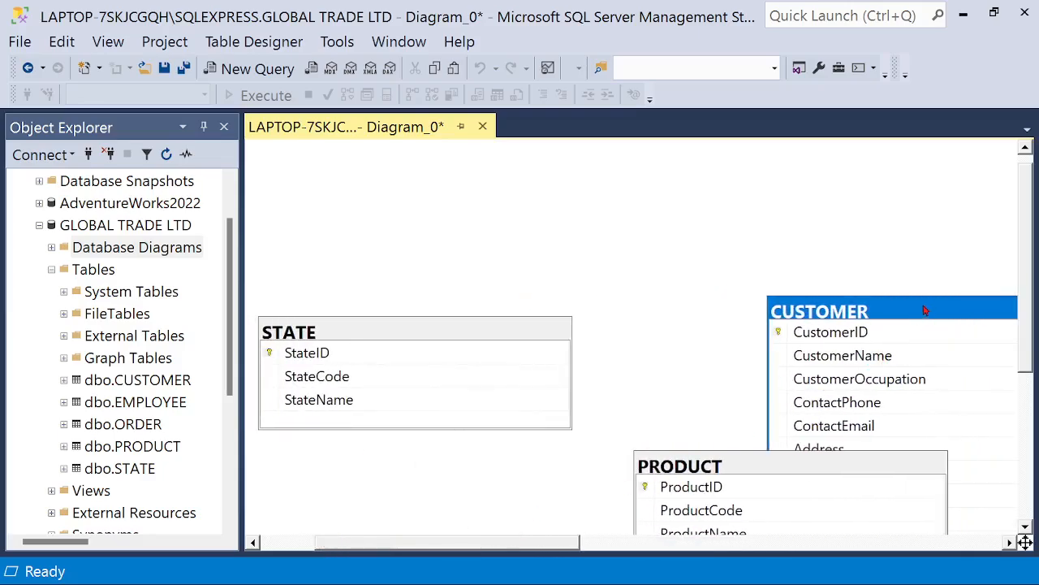
pyautogui.moveTo(924, 310); pyautogui.dragTo(446, 321)
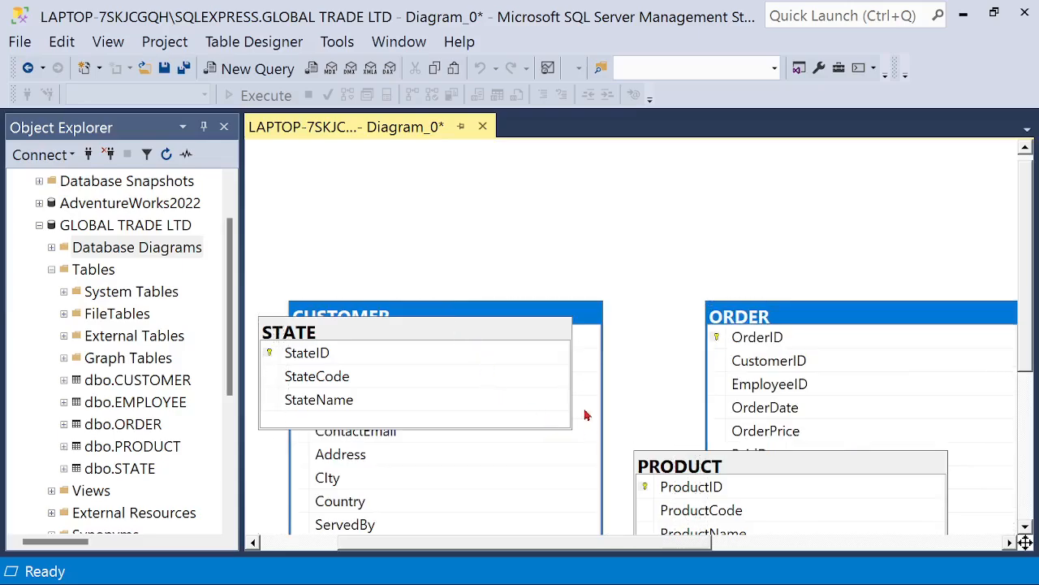
# Move PRODUCT up to the upper right corner of ORDER and place STATE directly above CUSTOMER
pyautogui.moveTo(766, 462); pyautogui.dragTo(910, 175)
pyautogui.click(442, 335)
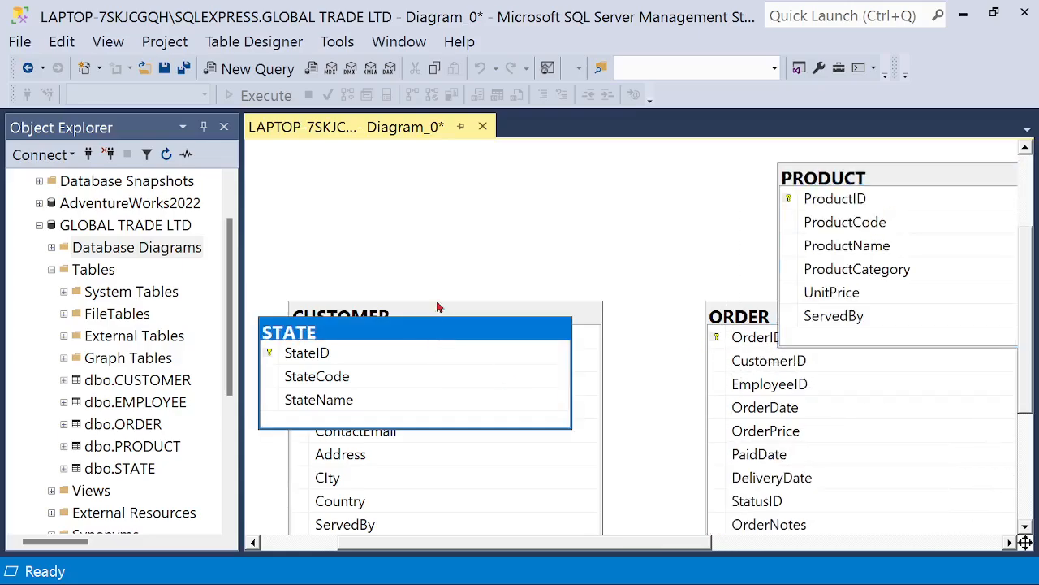
pyautogui.moveTo(437, 307); pyautogui.dragTo(448, 185)
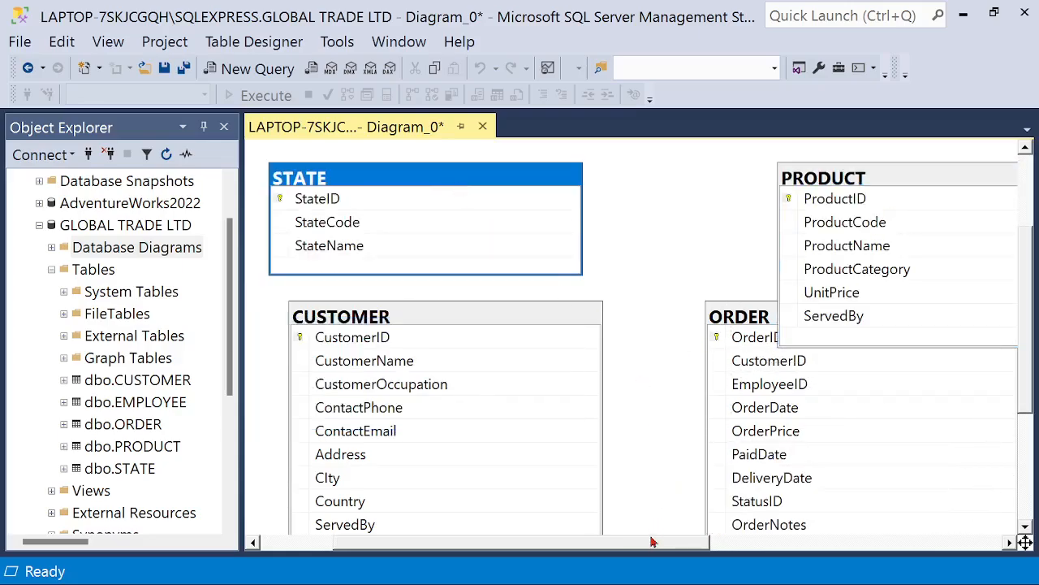
pyautogui.moveTo(652, 542)
pyautogui.mouseDown()
pyautogui.moveTo(858, 544)
pyautogui.moveTo(633, 542)
pyautogui.mouseUp()
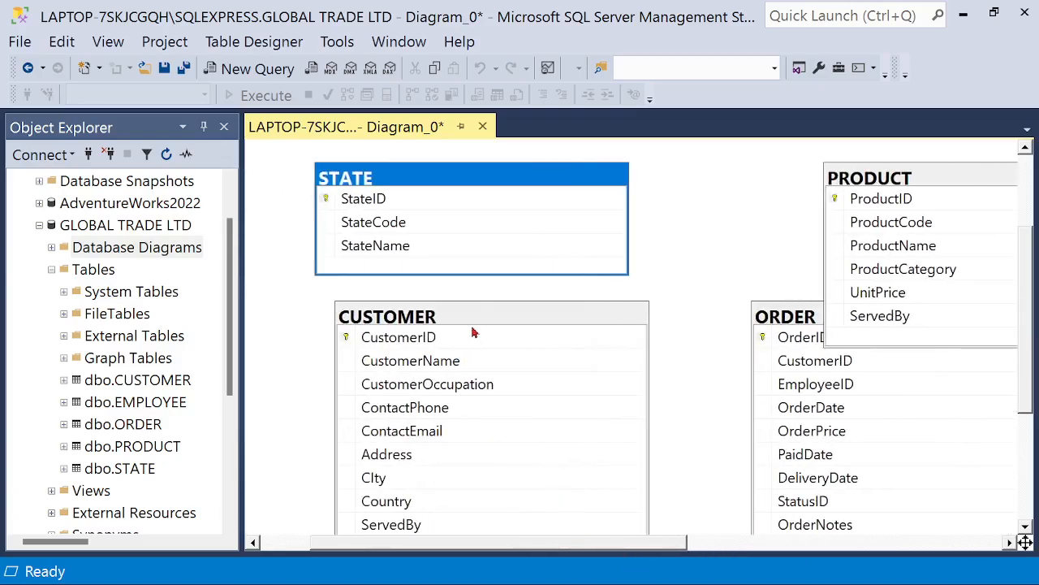
# Move the CUSTOMER, ORDER and EMPLOYEE tables down in the diagram to leave more space beneath STATE and PRODUCT
pyautogui.moveTo(496, 313); pyautogui.dragTo(454, 402)
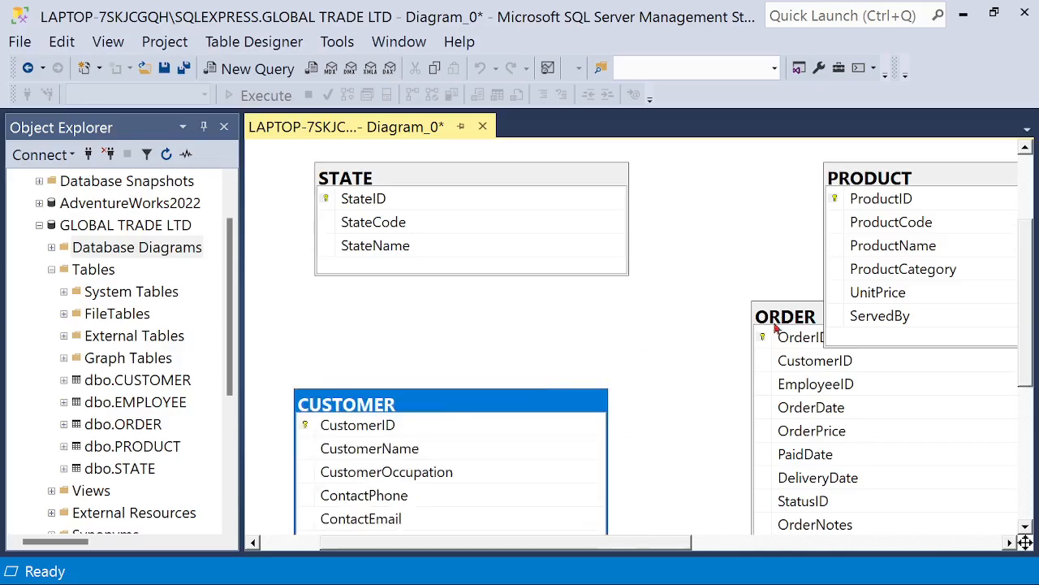
pyautogui.click(804, 324)
pyautogui.moveTo(858, 321); pyautogui.dragTo(841, 420)
pyautogui.moveTo(690, 542); pyautogui.dragTo(940, 486)
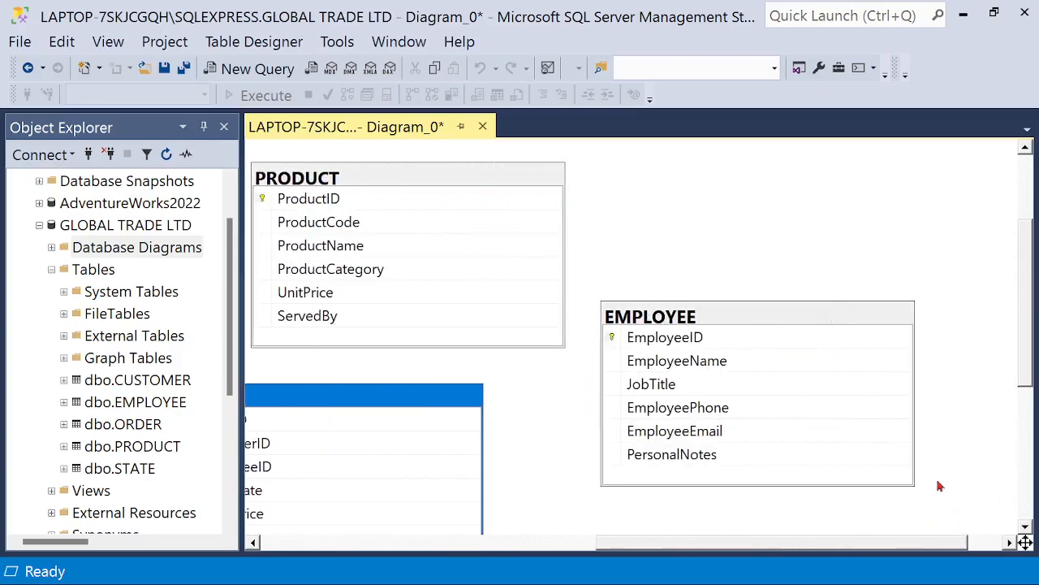
pyautogui.moveTo(780, 325); pyautogui.dragTo(799, 402)
# Move PRODUCT to the right until it sits above EMPLOYEE, and shift STATE slightly down and left above CUSTOMER
pyautogui.moveTo(534, 184); pyautogui.dragTo(889, 170)
pyautogui.moveTo(719, 542); pyautogui.dragTo(432, 529)
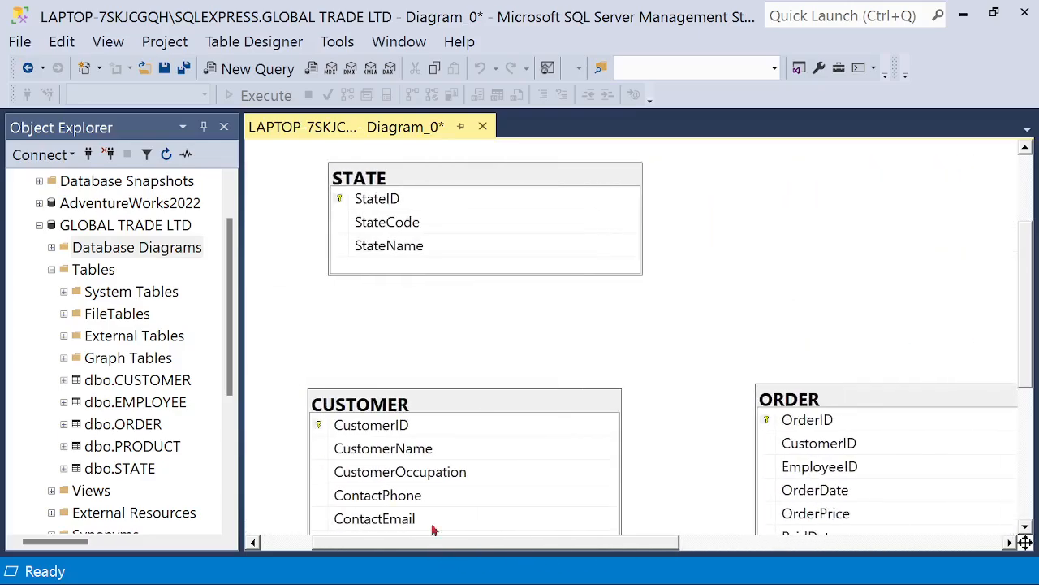
pyautogui.moveTo(462, 182); pyautogui.dragTo(445, 201)
pyautogui.click(654, 311)
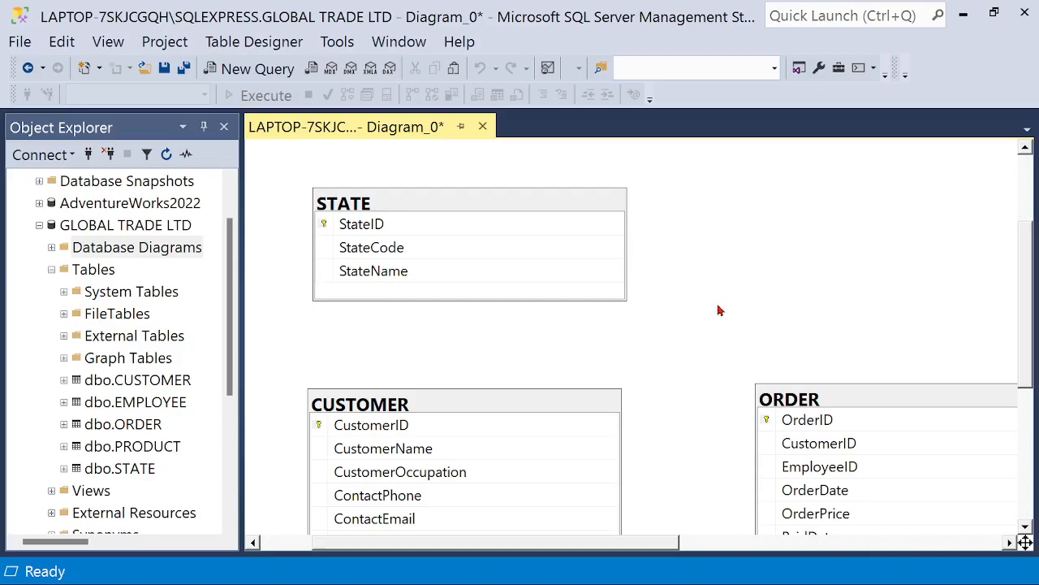
pyautogui.scroll(-1, 720, 301)
pyautogui.scroll(-1, 727, 366)
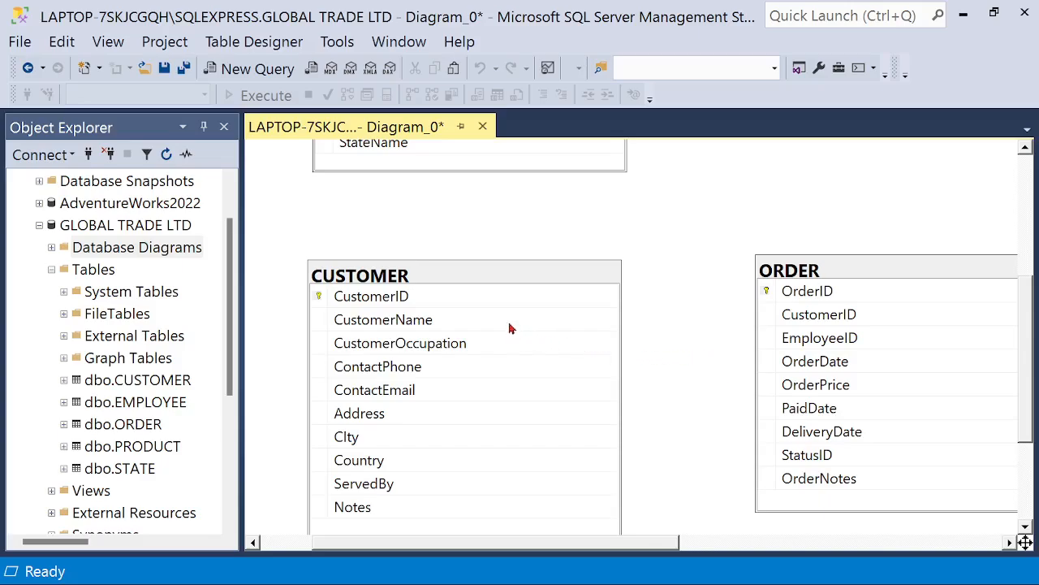
pyautogui.click(371, 301)
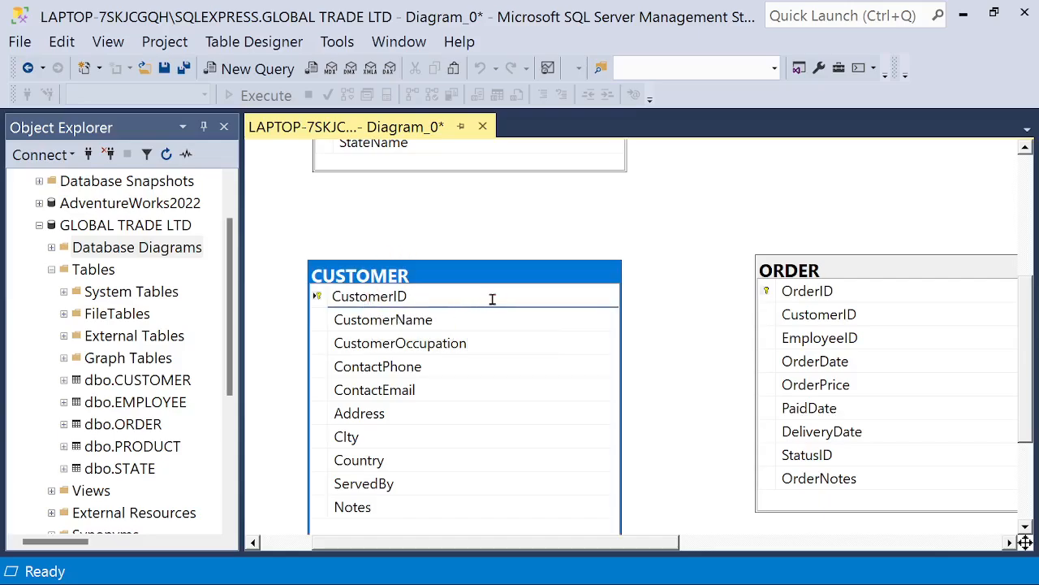
pyautogui.click(678, 331)
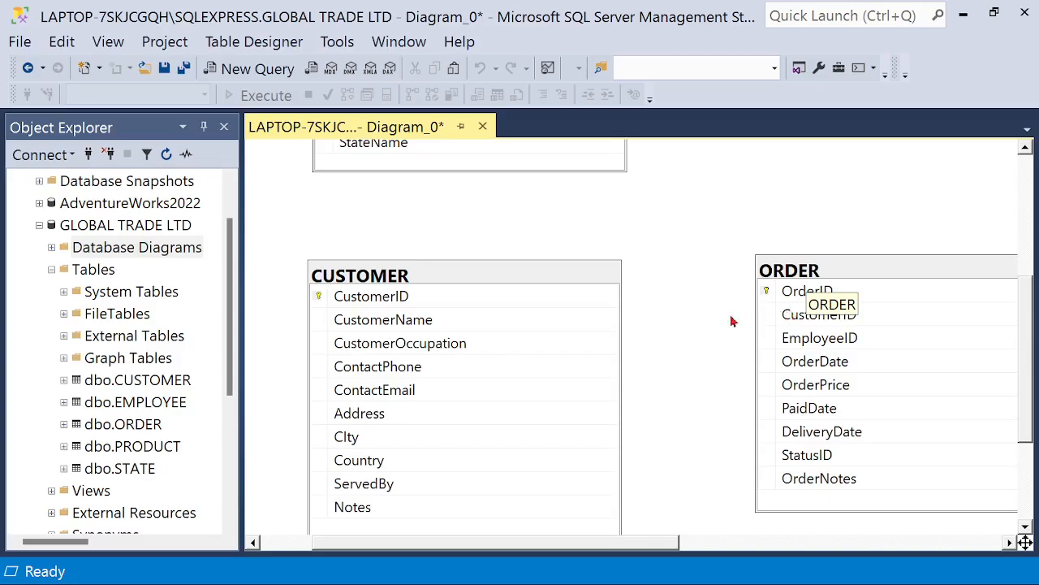
pyautogui.click(344, 301)
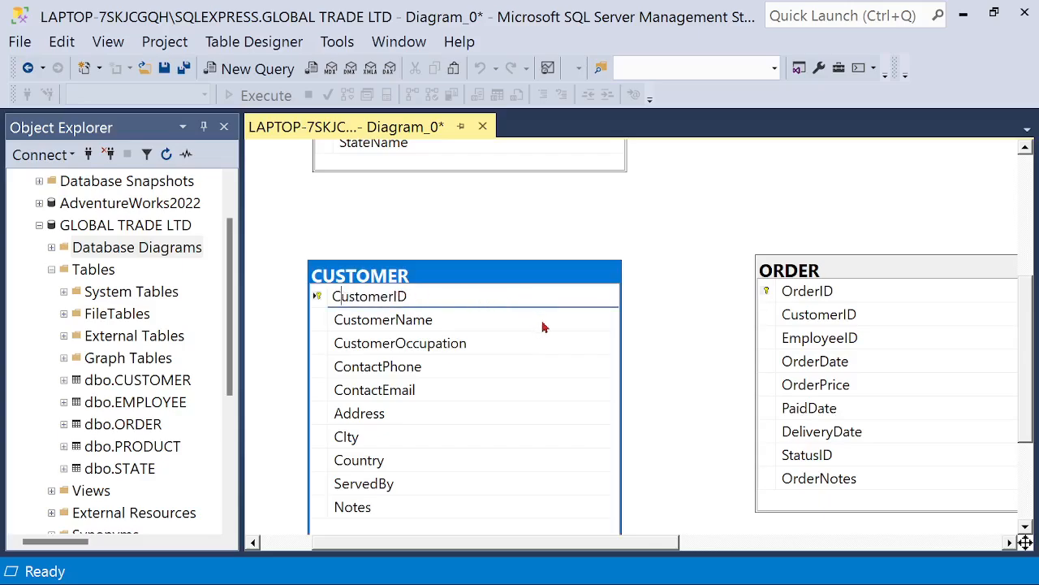
pyautogui.click(672, 379)
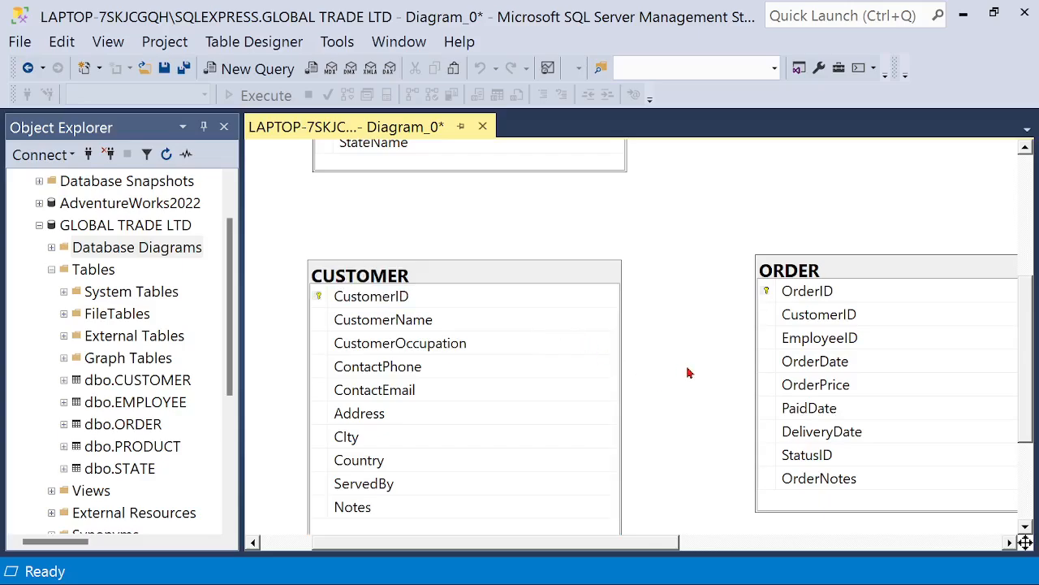
# Create a foreign key relationship linking the primary key CustomerID in CUSTOMER to CustomerID in ORDER, accepting the default settings
pyautogui.scroll(-1, 689, 372)
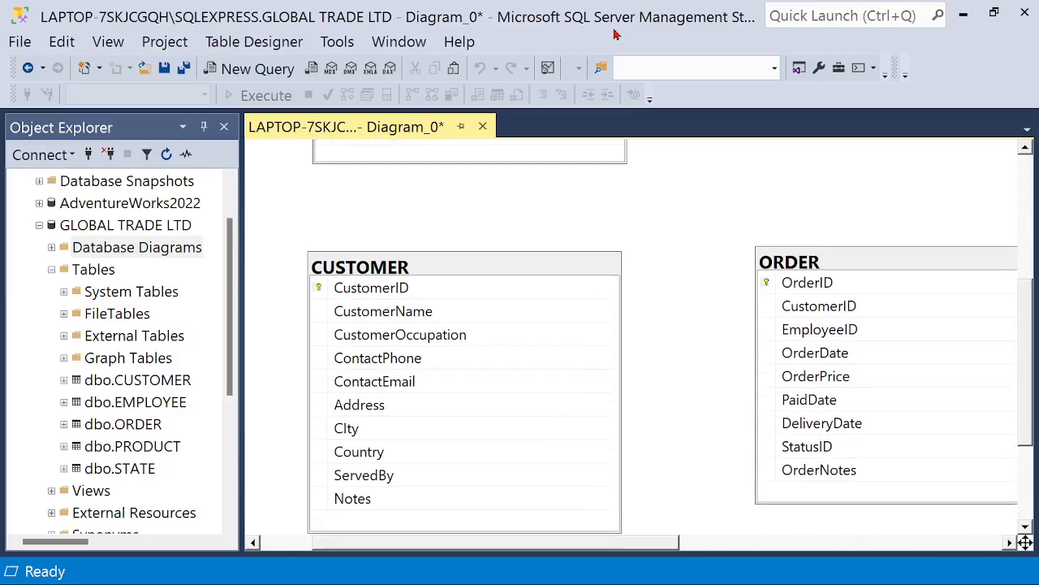
pyautogui.click(322, 292)
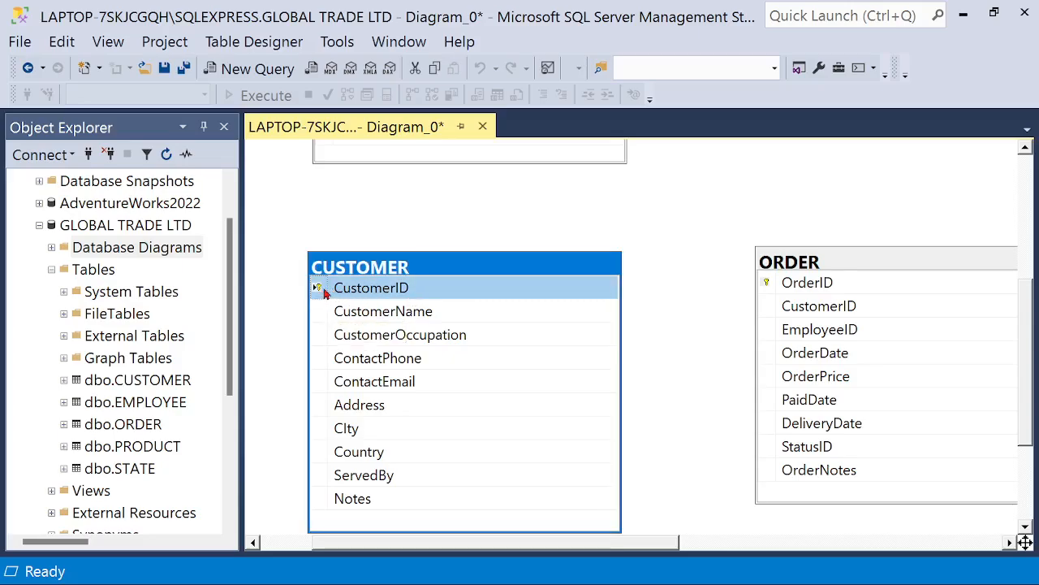
pyautogui.moveTo(323, 292); pyautogui.dragTo(802, 311)
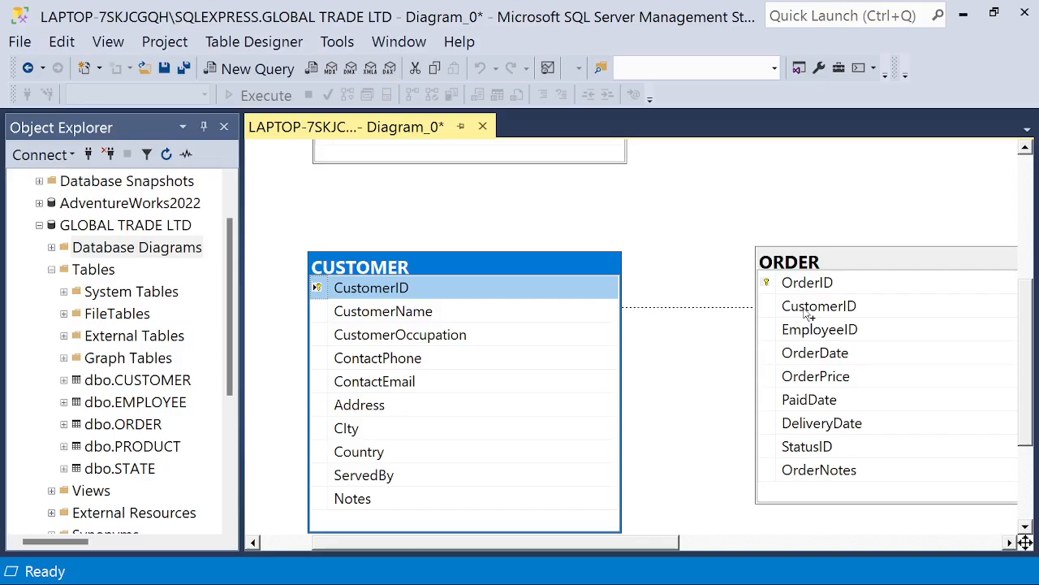
pyautogui.moveTo(809, 316); pyautogui.dragTo(804, 308)
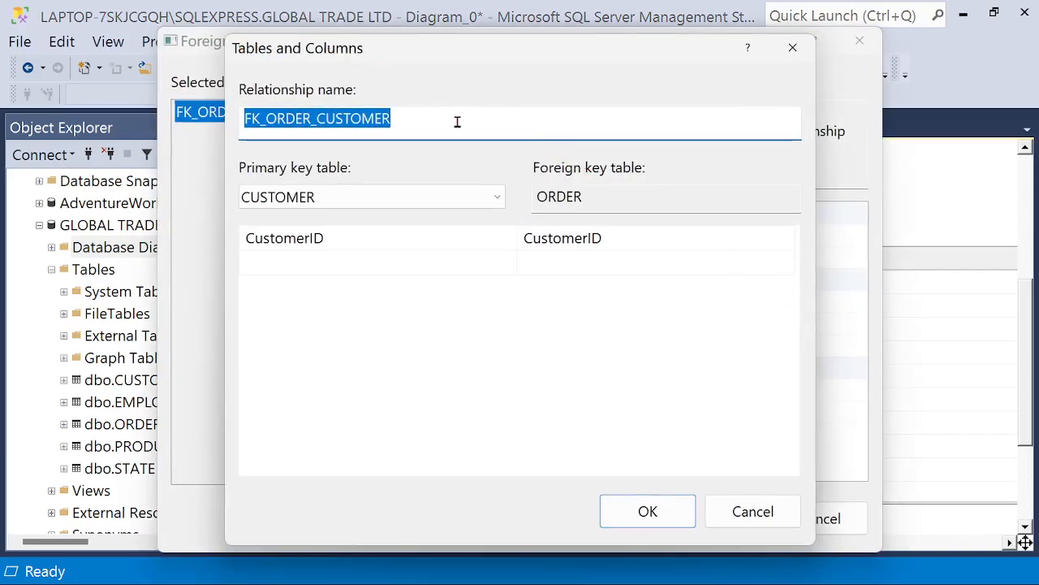
pyautogui.click(253, 120)
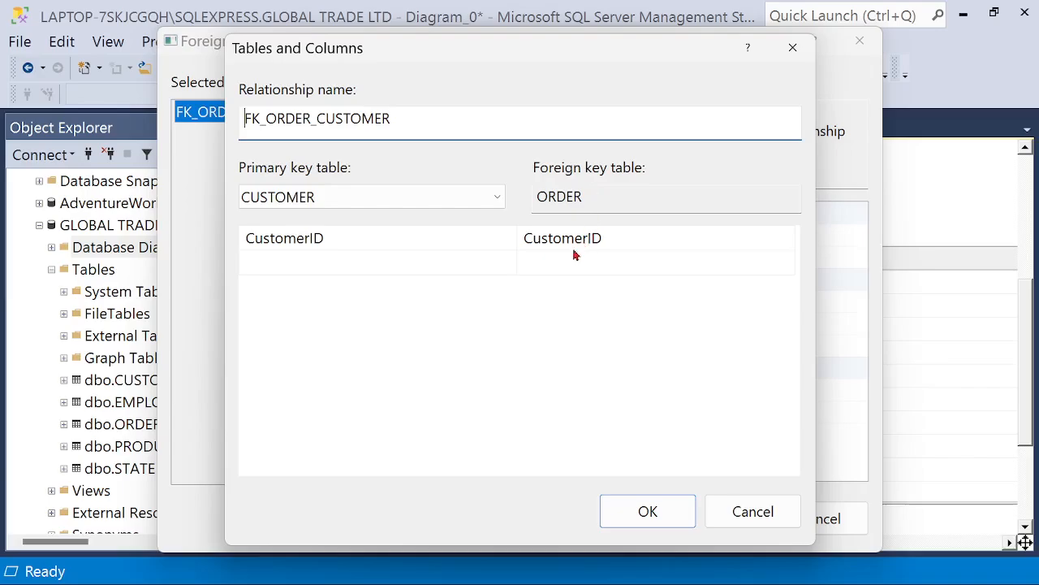
pyautogui.click(647, 509)
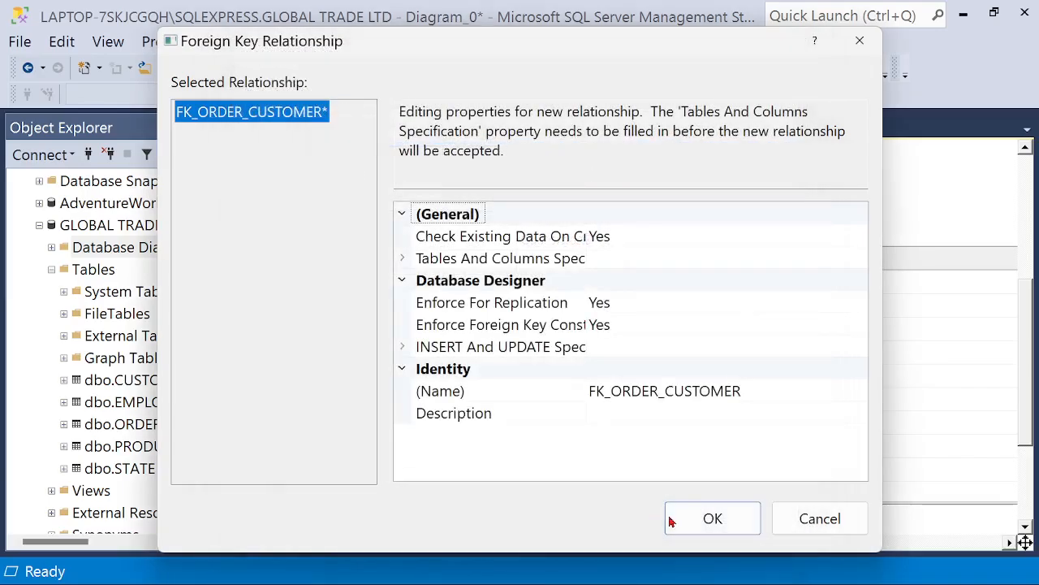
pyautogui.click(671, 521)
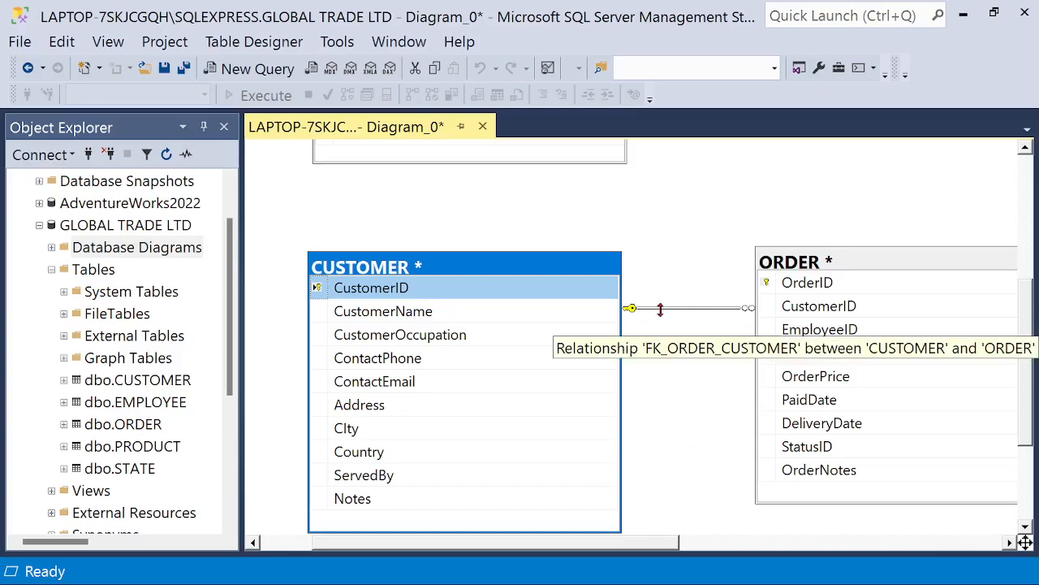
# Create a foreign key relationship linking the primary key EmployeeID in EMPLOYEE to EmployeeID in ORDER, accepting the default settings
pyautogui.moveTo(654, 545); pyautogui.dragTo(855, 562)
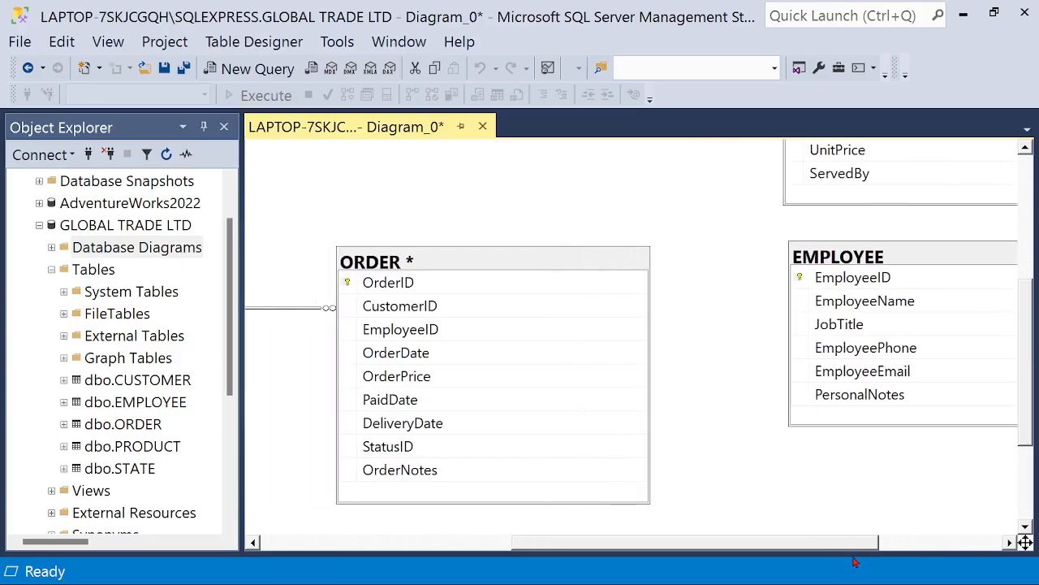
pyautogui.click(808, 283)
pyautogui.moveTo(808, 283); pyautogui.dragTo(411, 337)
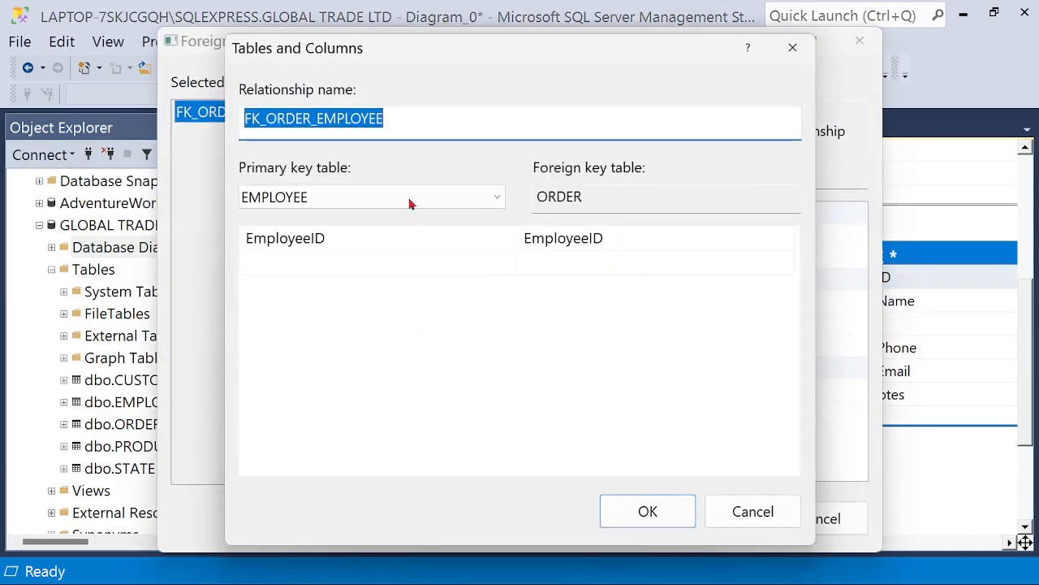
pyautogui.click(263, 121)
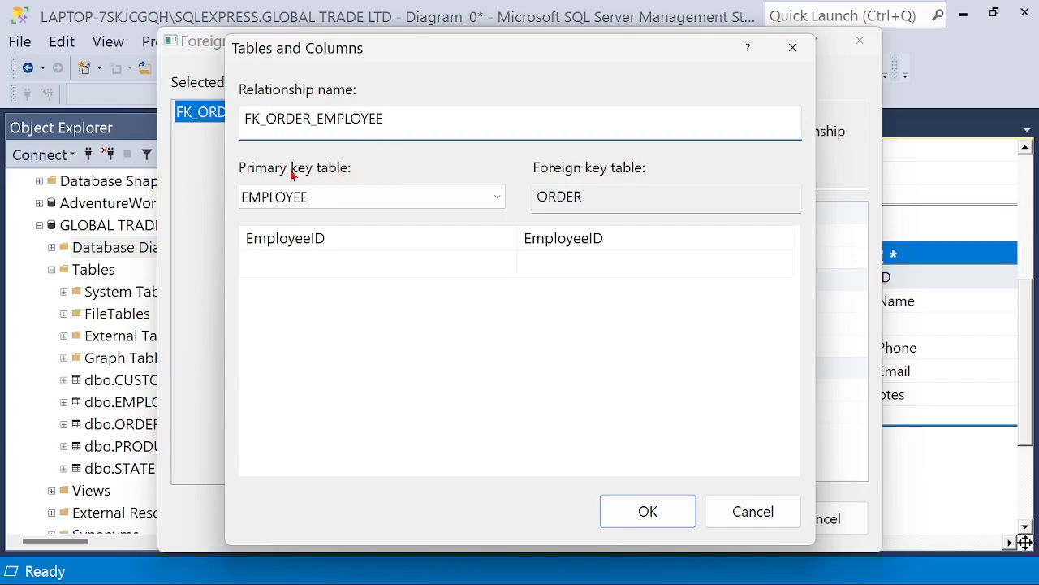
pyautogui.click(325, 240)
pyautogui.click(627, 196)
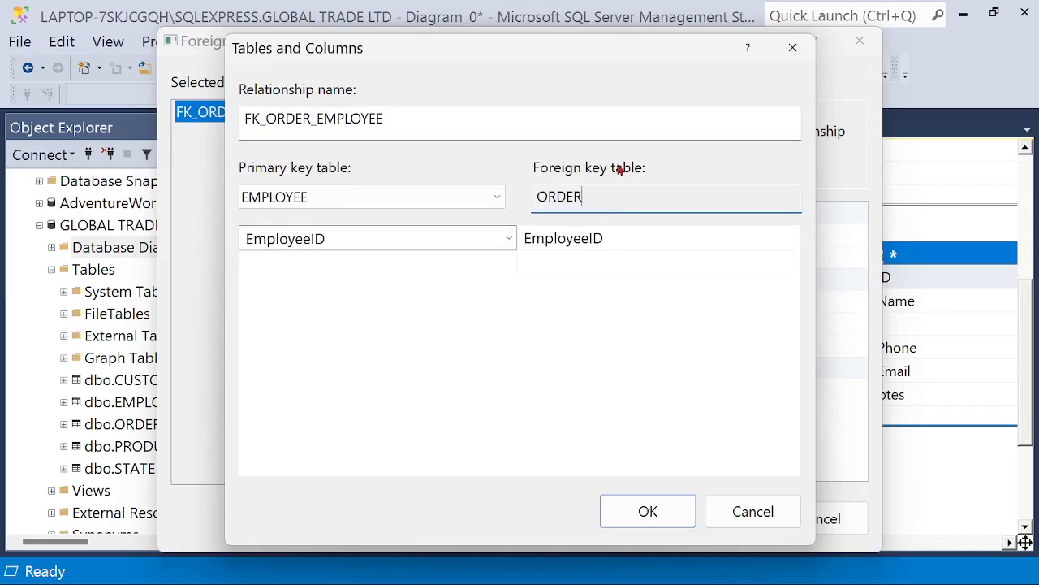
pyautogui.click(650, 510)
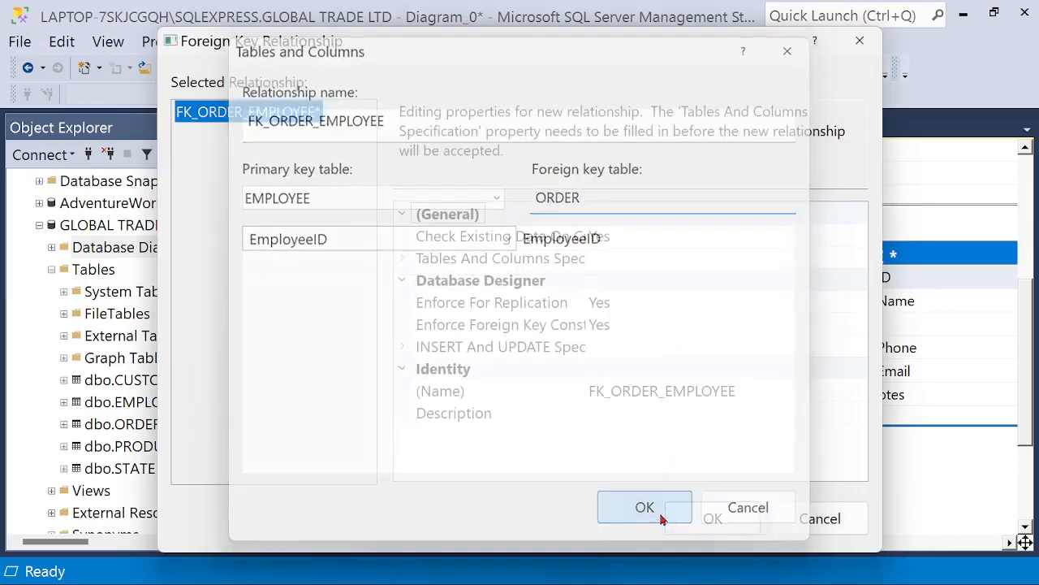
pyautogui.click(676, 523)
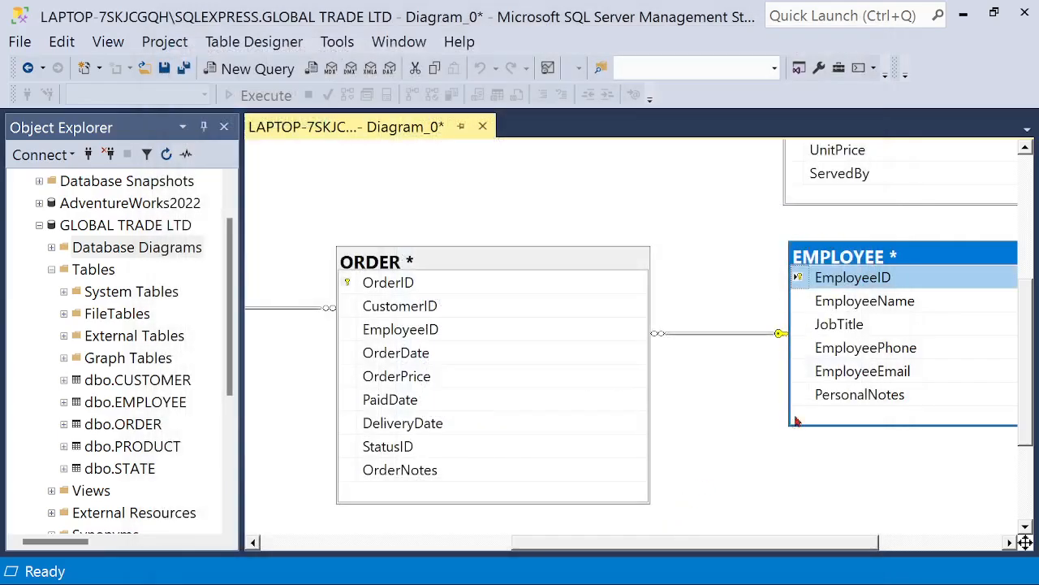
pyautogui.click(745, 487)
pyautogui.scroll(-3, 746, 487)
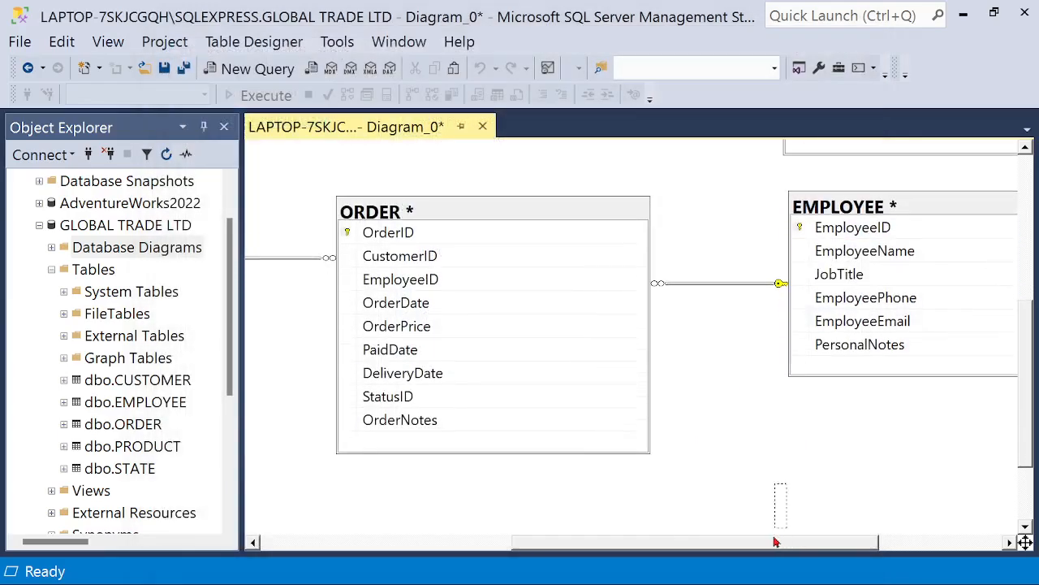
pyautogui.moveTo(729, 545); pyautogui.dragTo(578, 477)
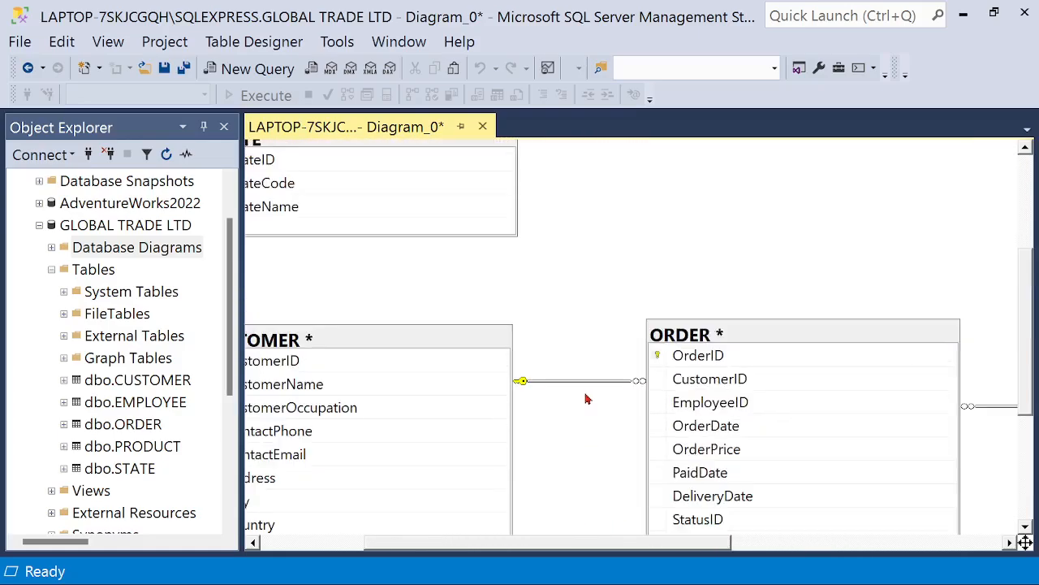
pyautogui.scroll(5, 586, 398)
pyautogui.scroll(2, 583, 381)
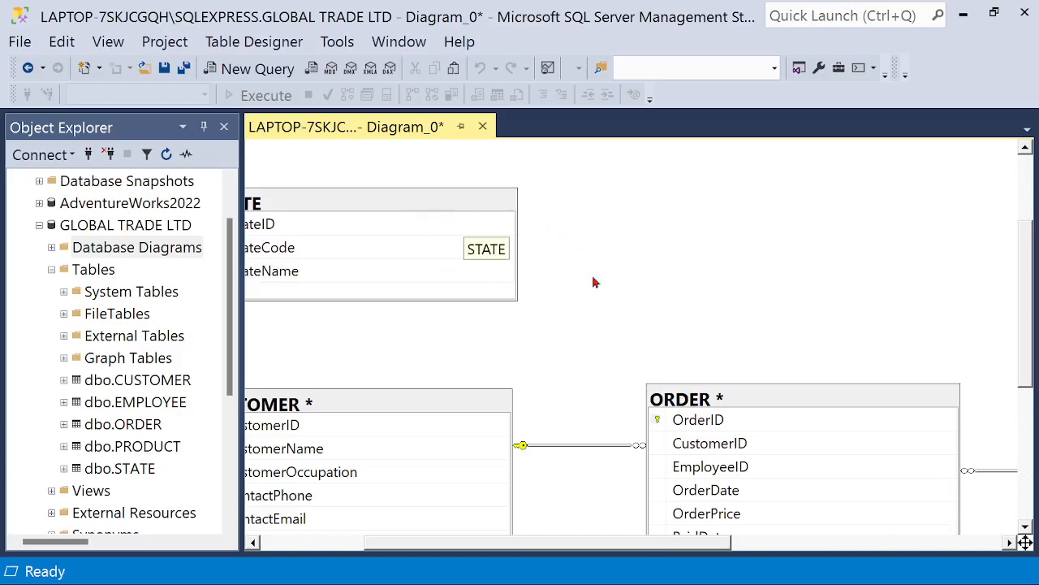
pyautogui.moveTo(568, 547); pyautogui.dragTo(487, 547)
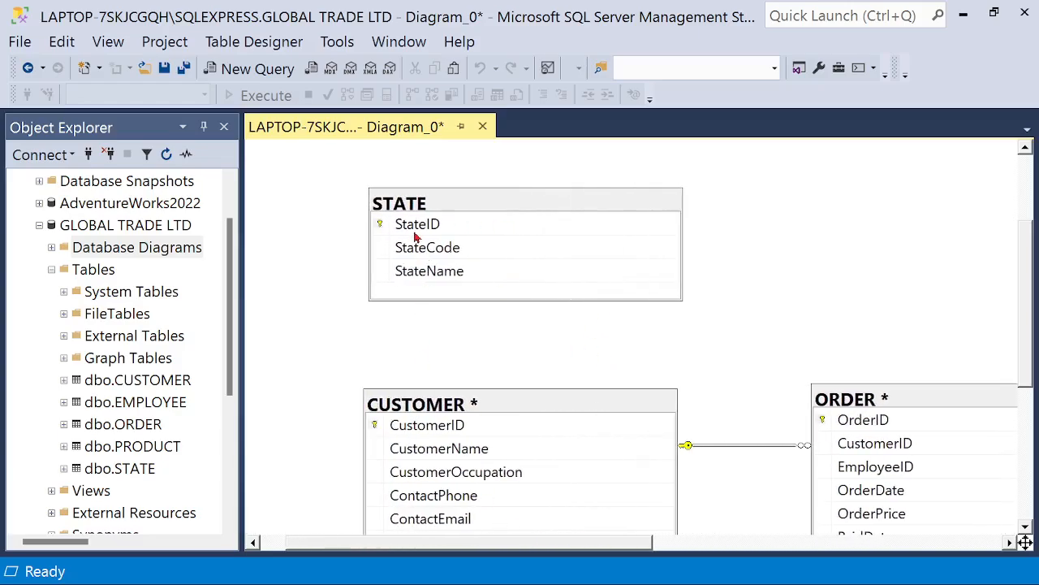
pyautogui.click(411, 226)
pyautogui.scroll(-5, 747, 344)
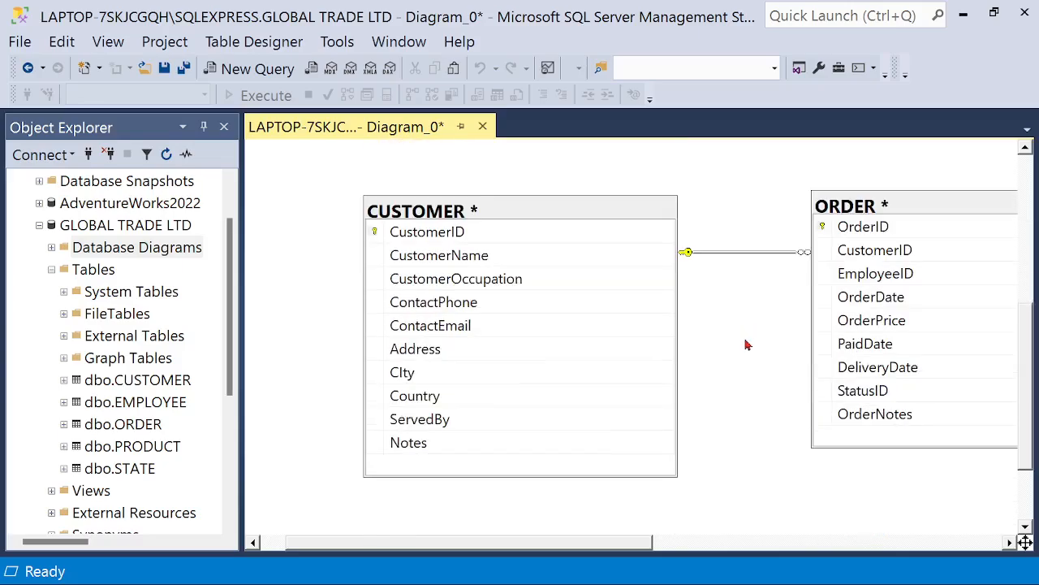
pyautogui.scroll(5, 786, 429)
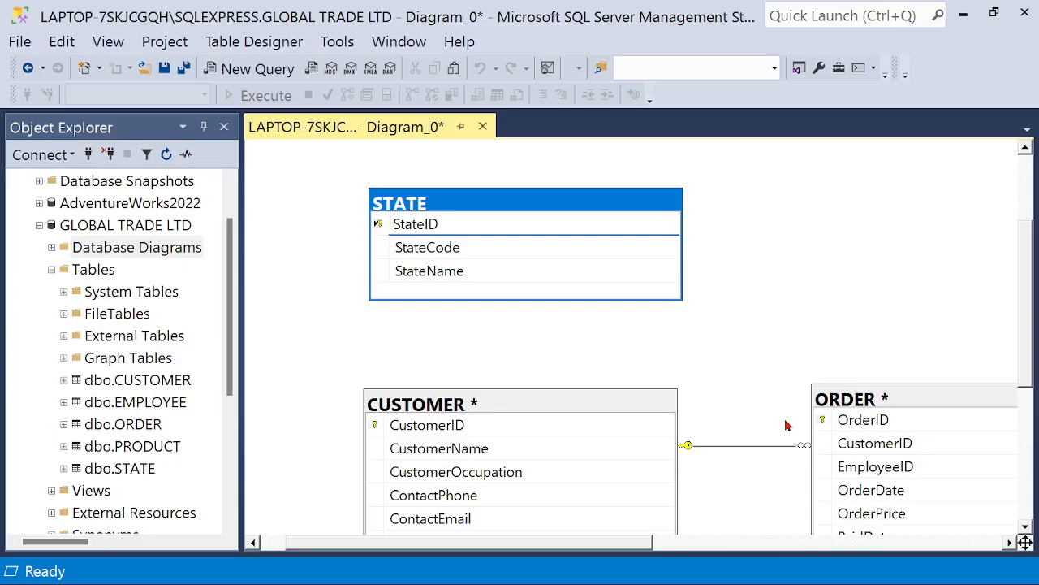
pyautogui.rightClick(424, 230)
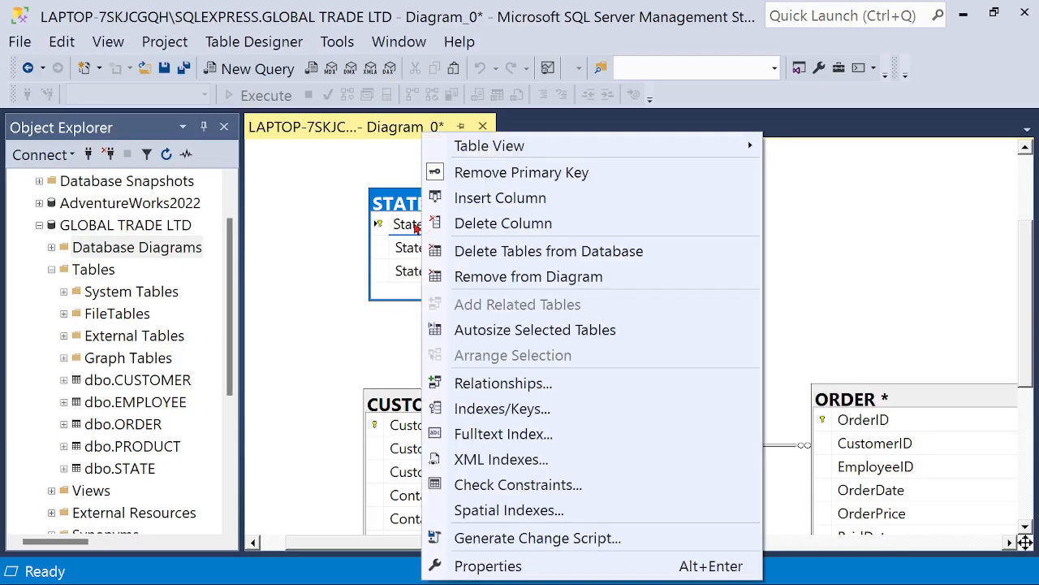
pyautogui.click(851, 268)
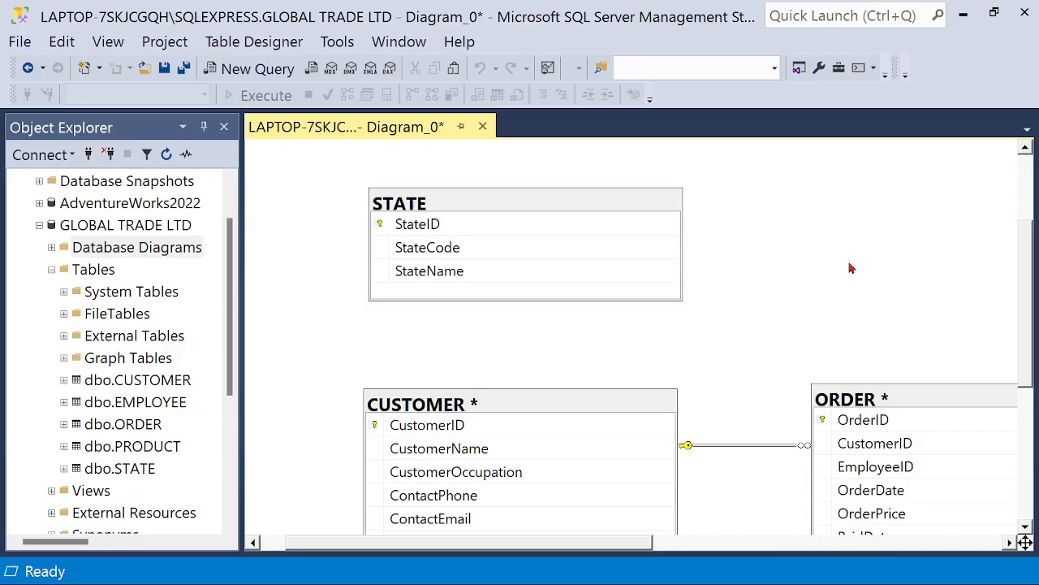
# Create a foreign key relationship linking the primary key StateID in STATE to StatusID in ORDER, accepting the default settings
pyautogui.click(385, 227)
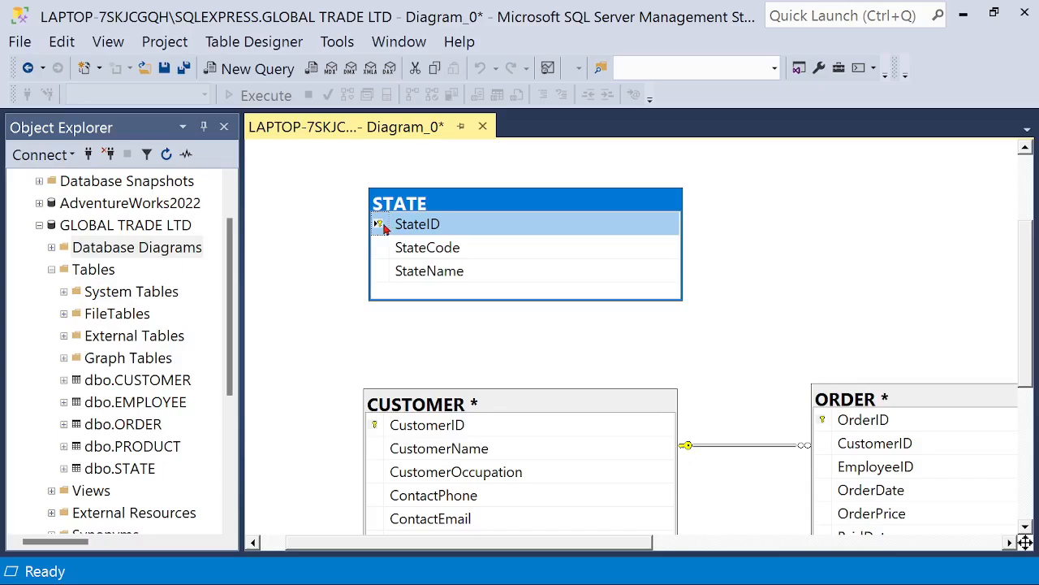
pyautogui.moveTo(385, 227); pyautogui.dragTo(859, 233)
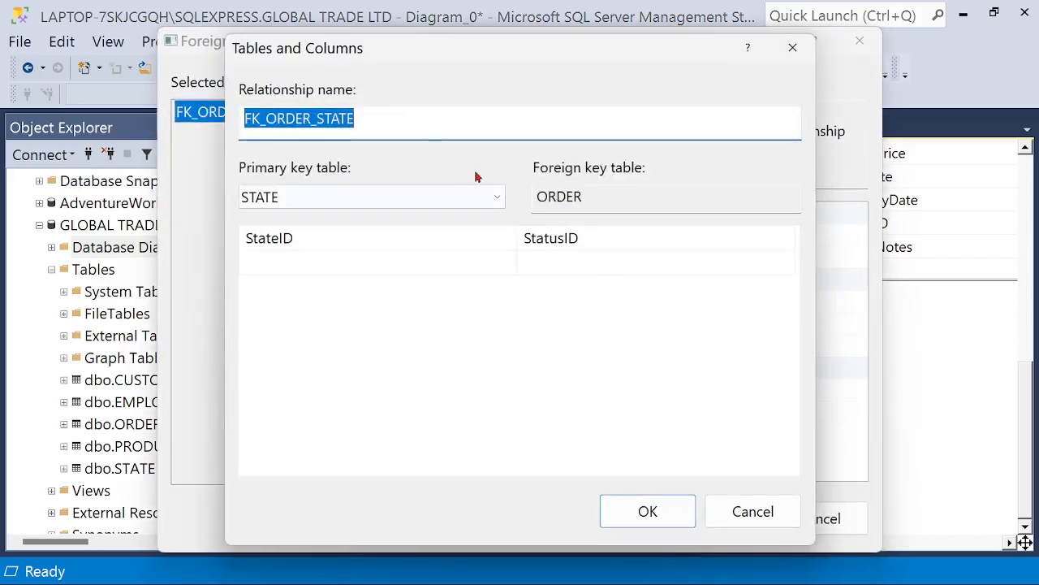
pyautogui.click(385, 113)
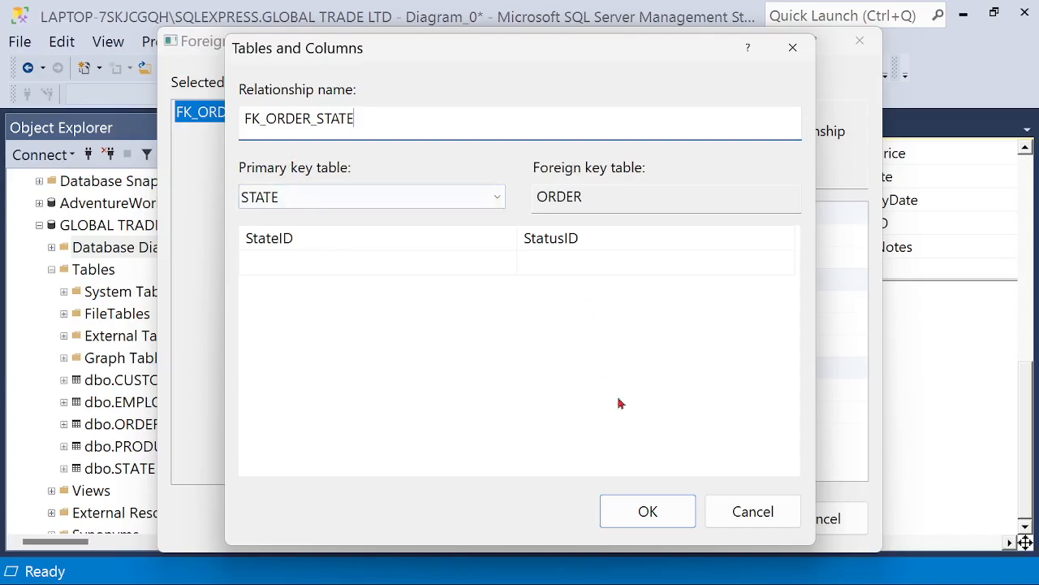
pyautogui.click(647, 512)
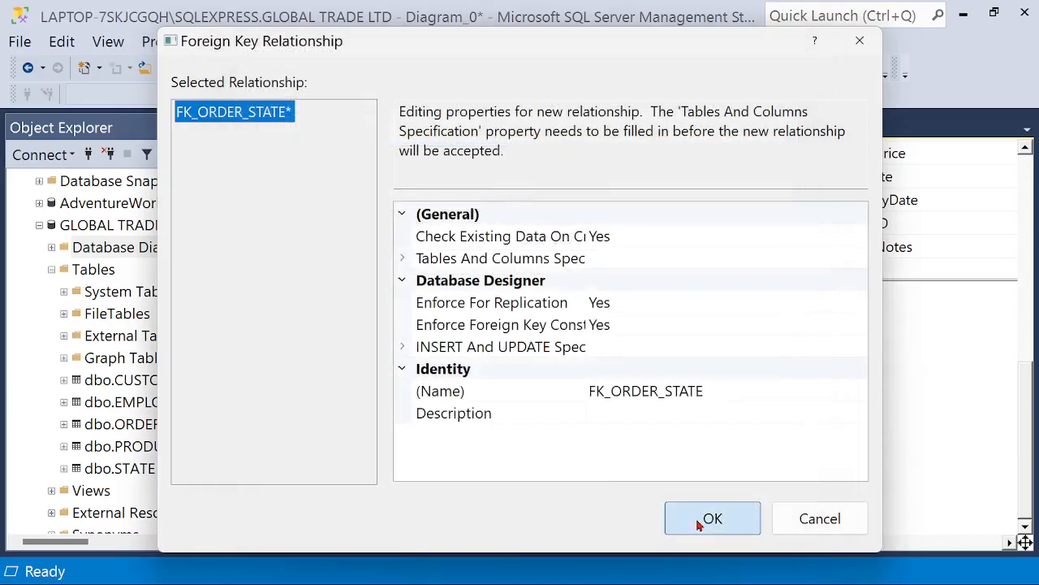
pyautogui.click(696, 516)
pyautogui.scroll(2, 808, 419)
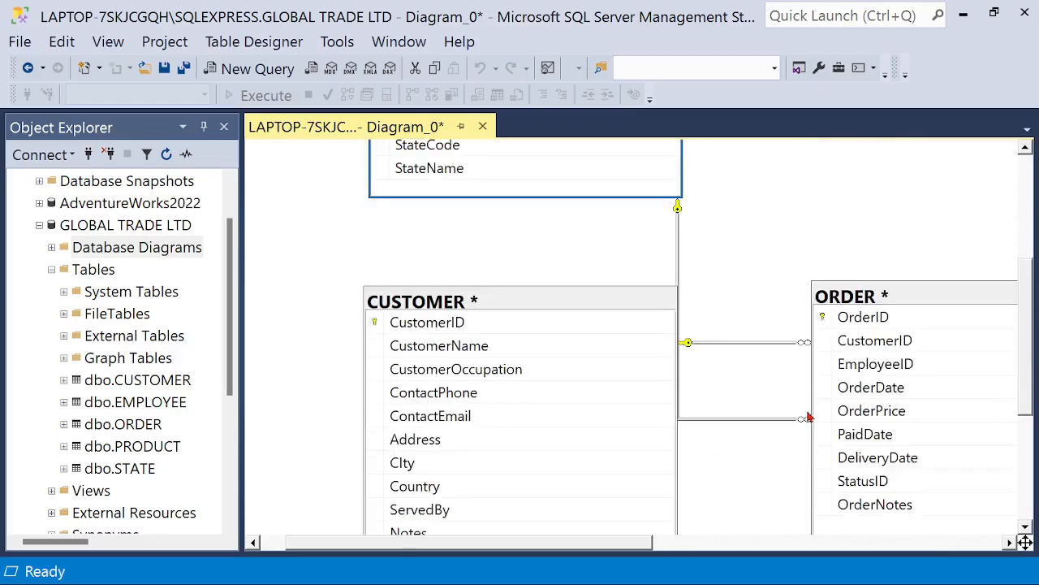
# Move the STATE table from above CUSTOMER to just below it in the diagram
pyautogui.moveTo(621, 305); pyautogui.dragTo(560, 298)
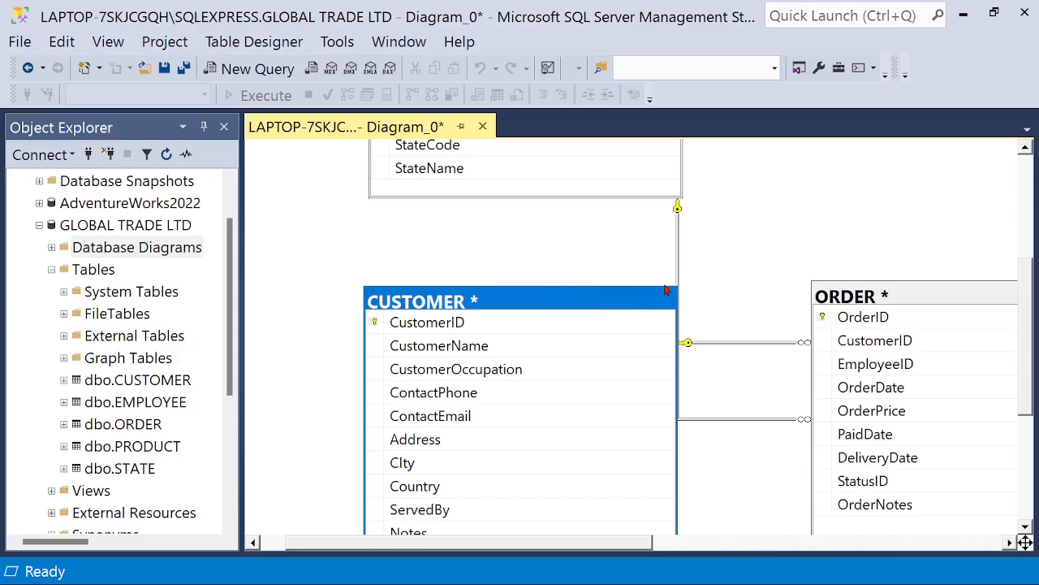
pyautogui.scroll(2, 738, 230)
pyautogui.moveTo(635, 227); pyautogui.dragTo(662, 496)
pyautogui.scroll(-3, 801, 426)
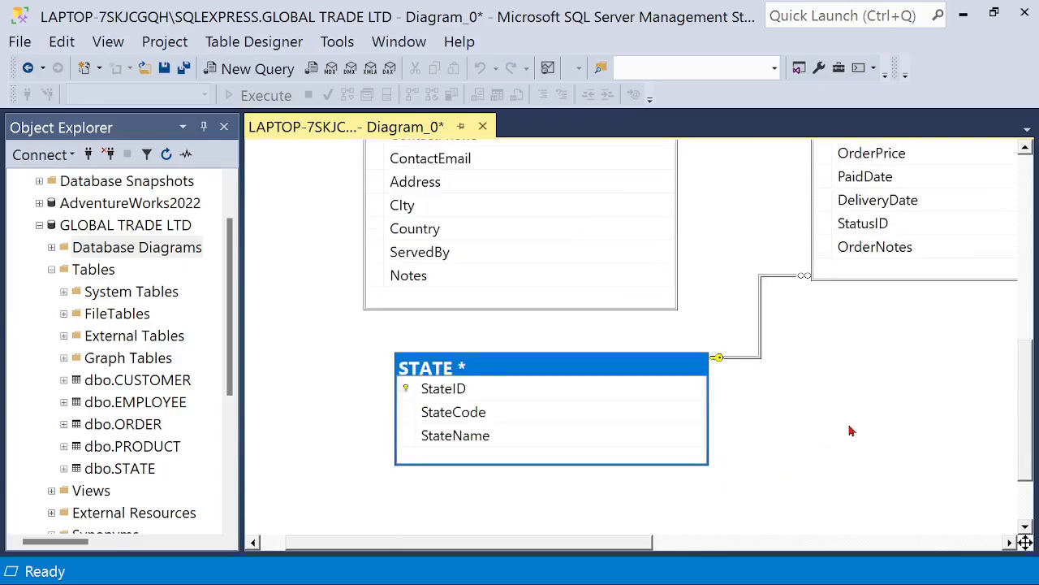
# Move the PRODUCT table up and slightly left to leave more space between it and EMPLOYEE
pyautogui.scroll(4, 851, 430)
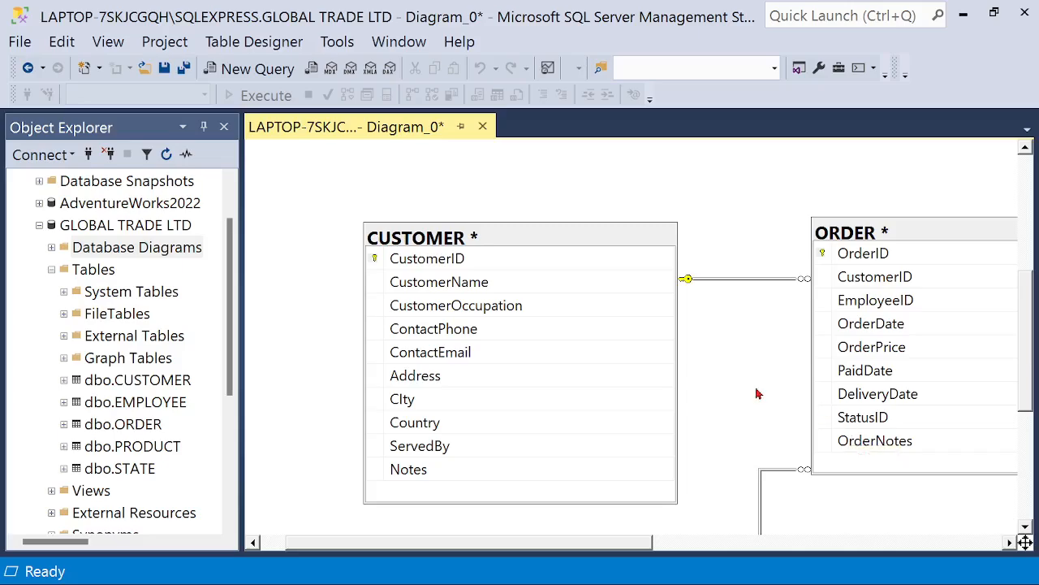
pyautogui.scroll(5, 756, 366)
pyautogui.scroll(1, 752, 348)
pyautogui.scroll(-5, 749, 338)
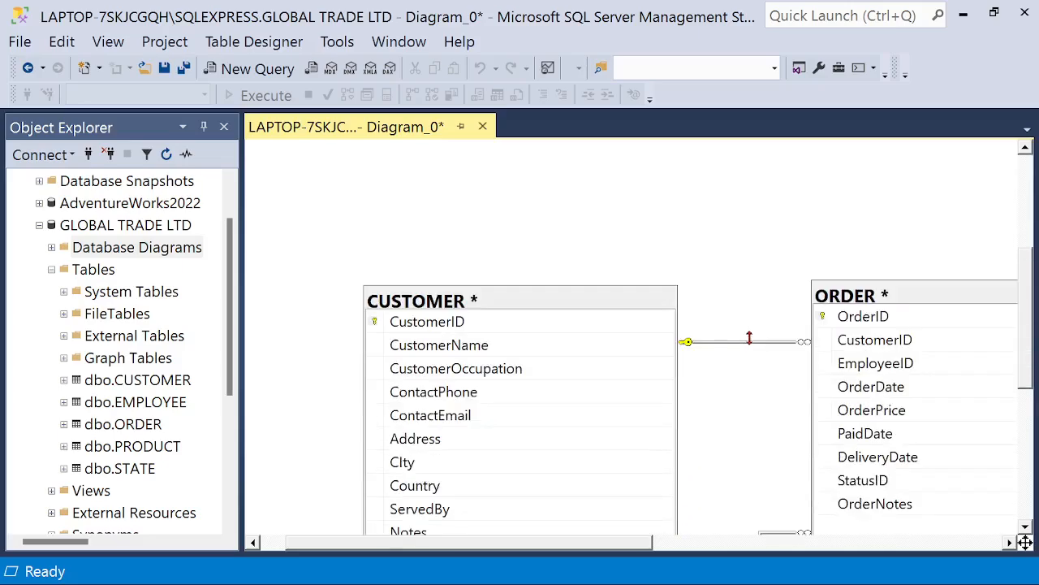
pyautogui.scroll(-5, 700, 398)
pyautogui.moveTo(622, 546); pyautogui.dragTo(880, 544)
pyautogui.scroll(8, 633, 341)
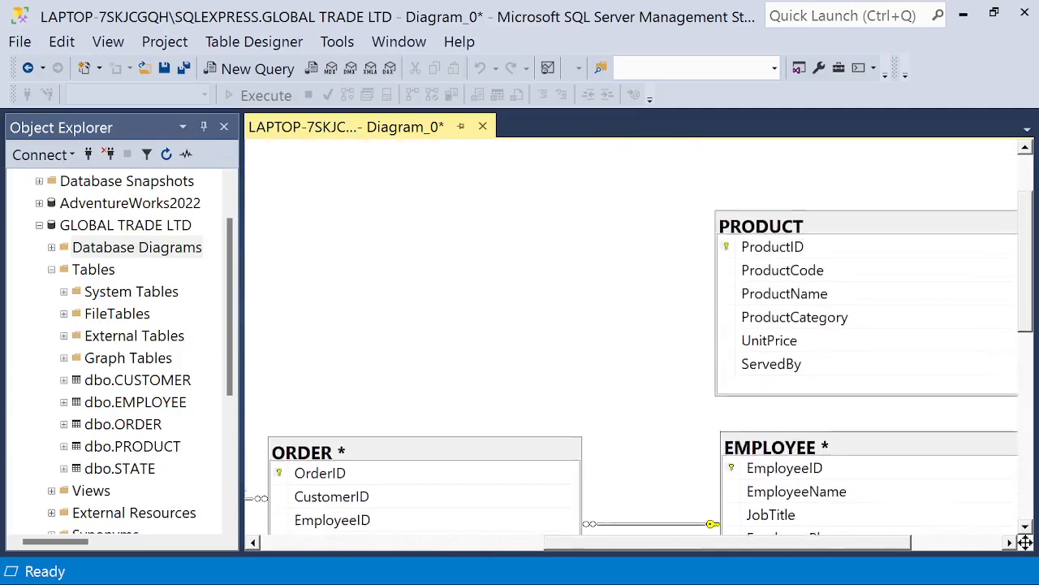
pyautogui.scroll(1, 633, 341)
pyautogui.moveTo(881, 333); pyautogui.dragTo(832, 184)
# Shift EMPLOYEE and ORDER left and slightly up so that their headers line up
pyautogui.scroll(-5, 934, 344)
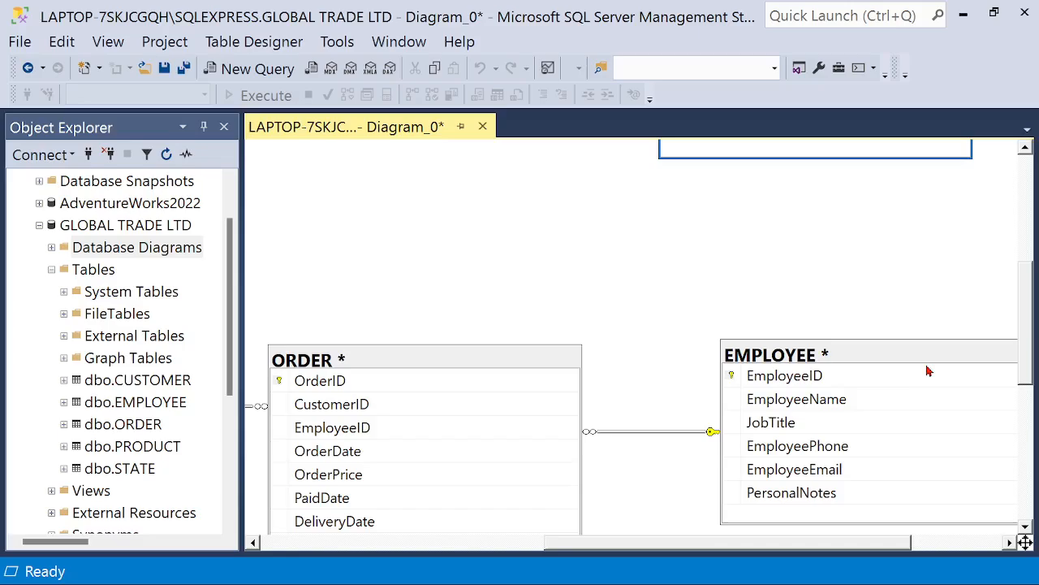
pyautogui.moveTo(920, 353); pyautogui.dragTo(850, 336)
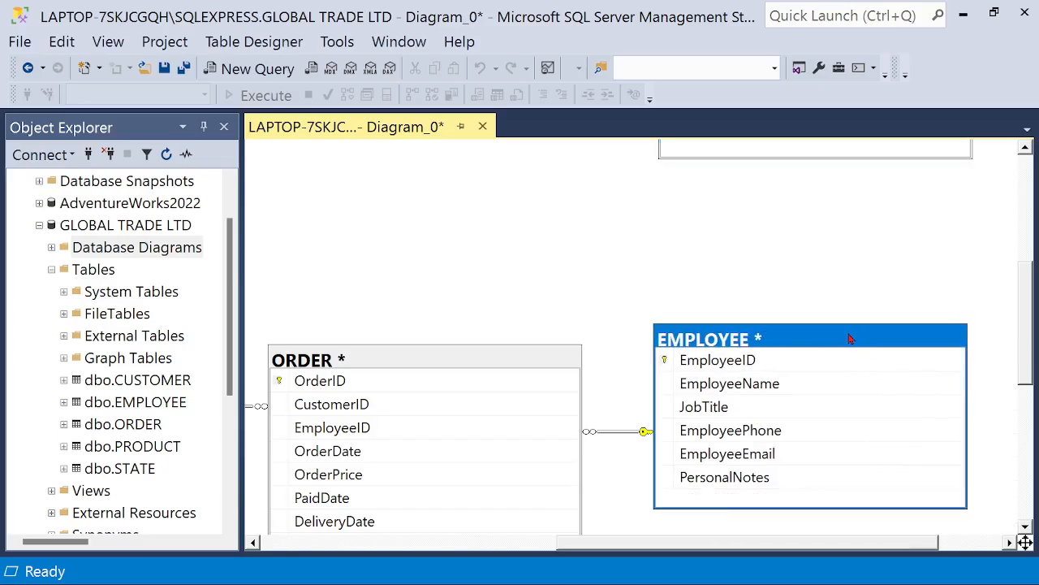
pyautogui.moveTo(528, 358)
pyautogui.mouseDown()
pyautogui.moveTo(506, 338)
pyautogui.moveTo(518, 341)
pyautogui.mouseUp()
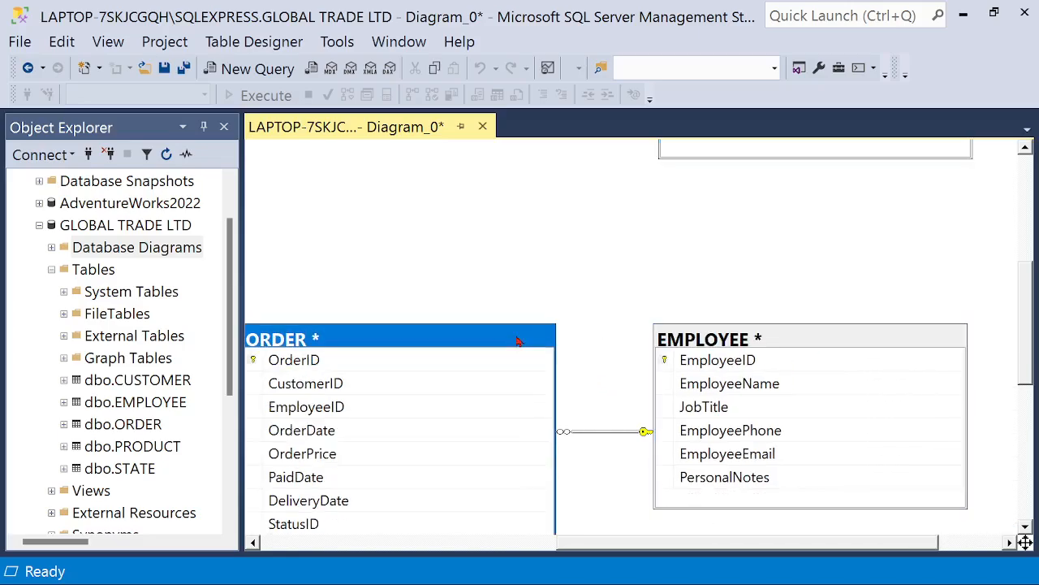
# Shift CUSTOMER, ORDER and EMPLOYEE further left and slightly up, keeping the three tables in one row
pyautogui.moveTo(730, 547); pyautogui.dragTo(476, 364)
pyautogui.moveTo(746, 546); pyautogui.dragTo(541, 420)
pyautogui.moveTo(719, 540); pyautogui.dragTo(399, 529)
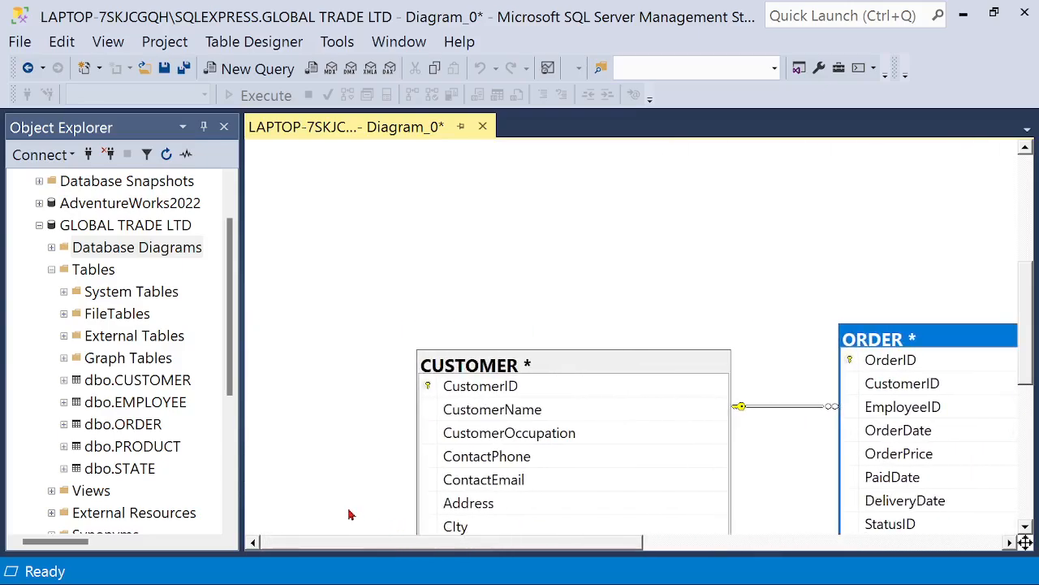
pyautogui.moveTo(548, 369); pyautogui.dragTo(446, 338)
pyautogui.moveTo(972, 342); pyautogui.dragTo(893, 335)
pyautogui.moveTo(650, 544); pyautogui.dragTo(823, 540)
pyautogui.moveTo(988, 341); pyautogui.dragTo(916, 325)
# Move the STATE table left so that it sits beneath CUSTOMER
pyautogui.scroll(-4, 755, 452)
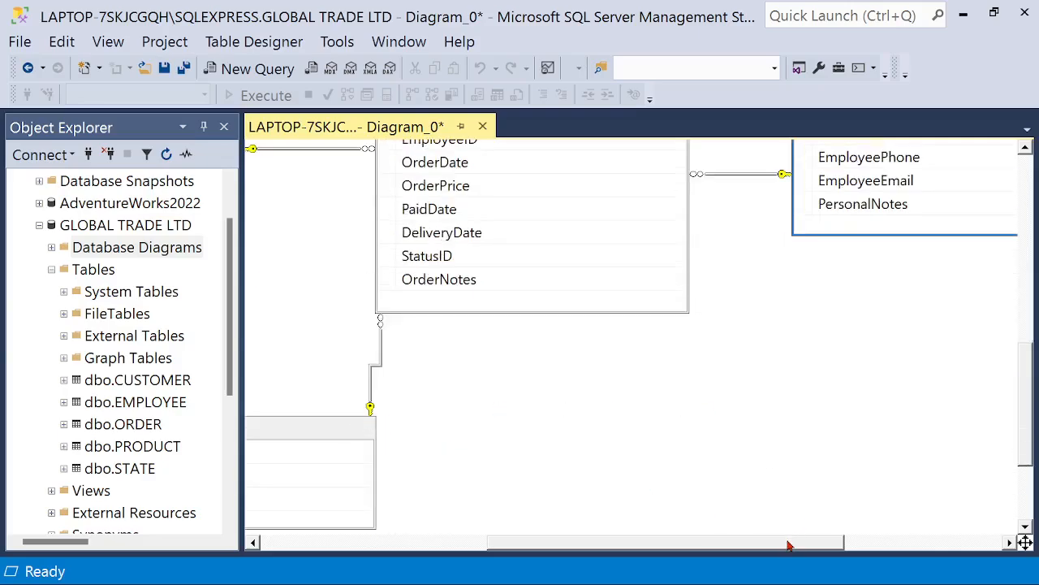
pyautogui.moveTo(793, 541); pyautogui.dragTo(590, 541)
pyautogui.click(675, 425)
pyautogui.moveTo(639, 417); pyautogui.dragTo(541, 428)
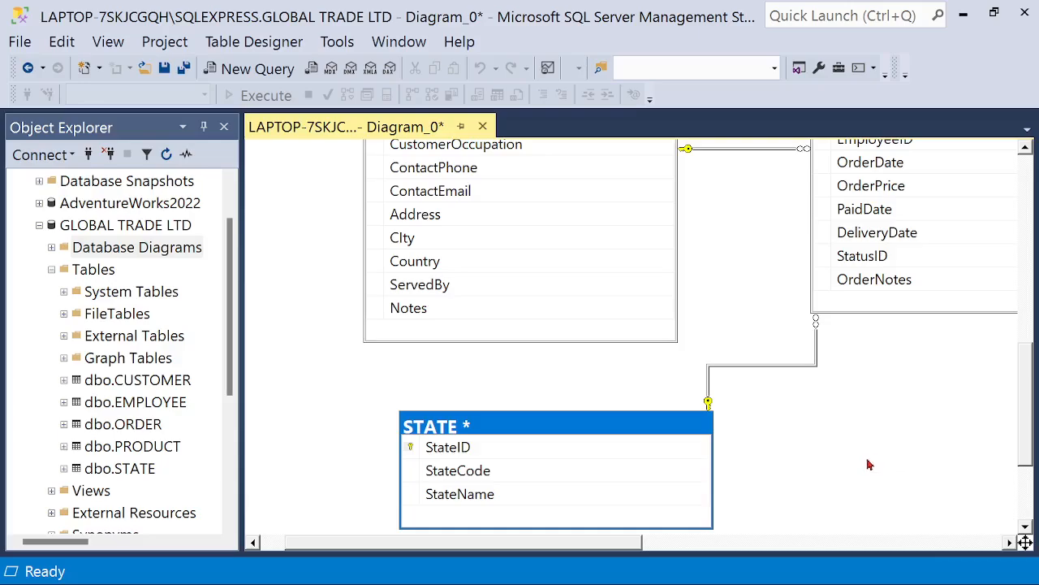
# Move the PRODUCT table left so that it sits directly above EMPLOYEE
pyautogui.scroll(8, 871, 447)
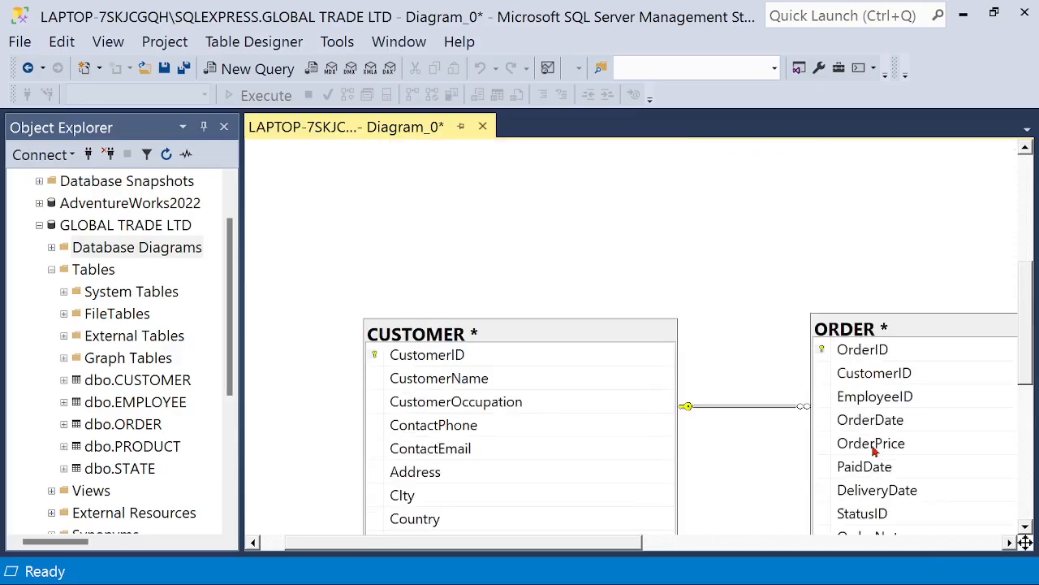
pyautogui.moveTo(603, 551); pyautogui.dragTo(870, 525)
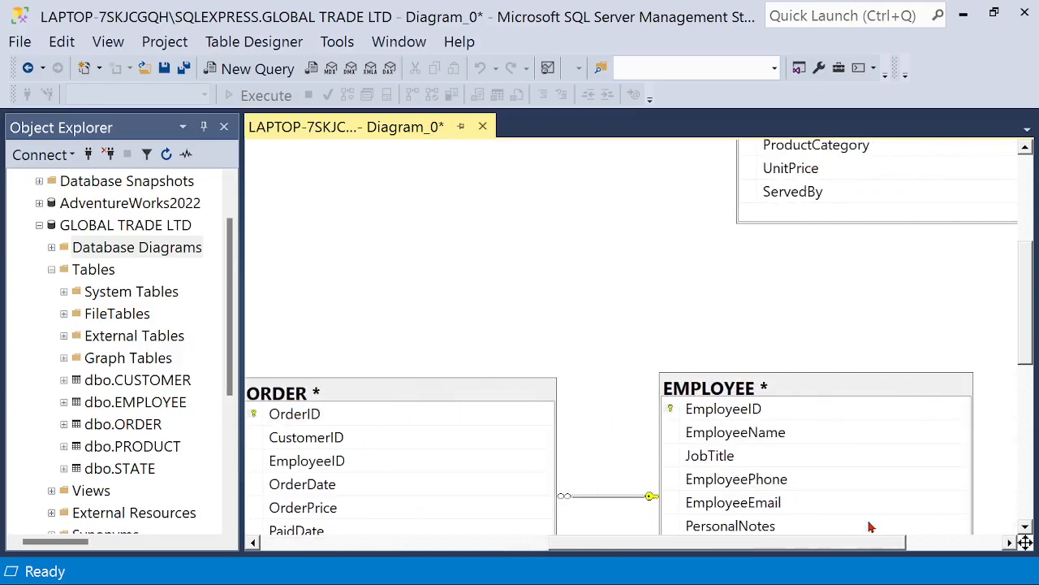
pyautogui.moveTo(1028, 328); pyautogui.dragTo(1037, 284)
pyautogui.moveTo(884, 189); pyautogui.dragTo(827, 213)
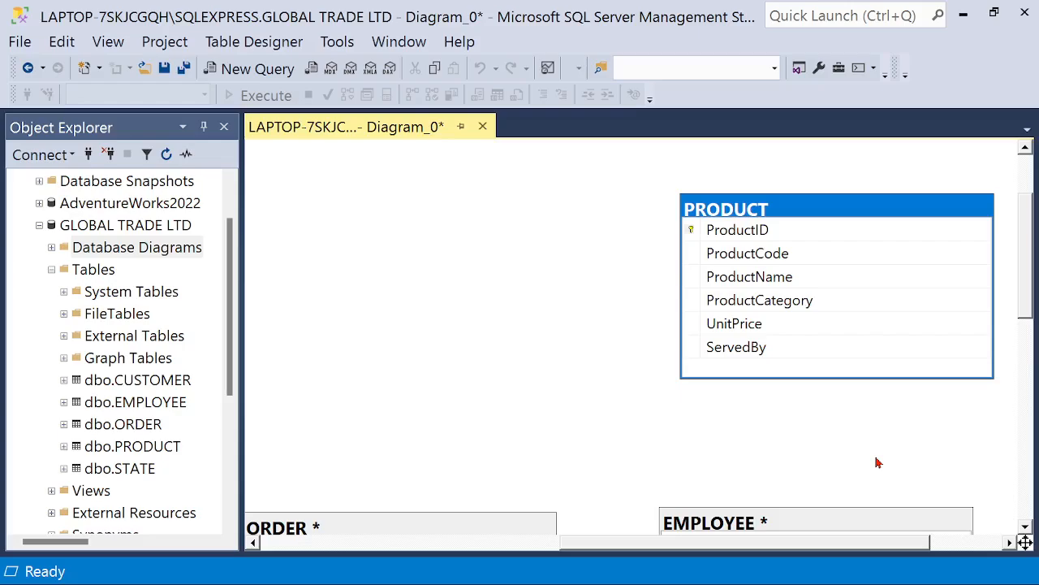
# Examine the columns of ORDER and PRODUCT to see how the two tables could be linked
pyautogui.scroll(-2, 555, 376)
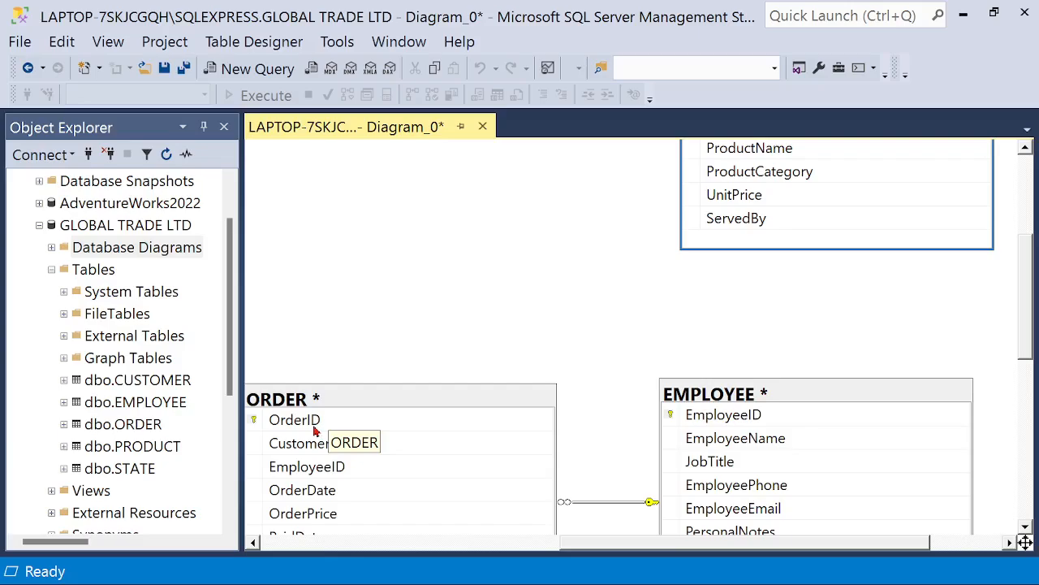
pyautogui.click(314, 428)
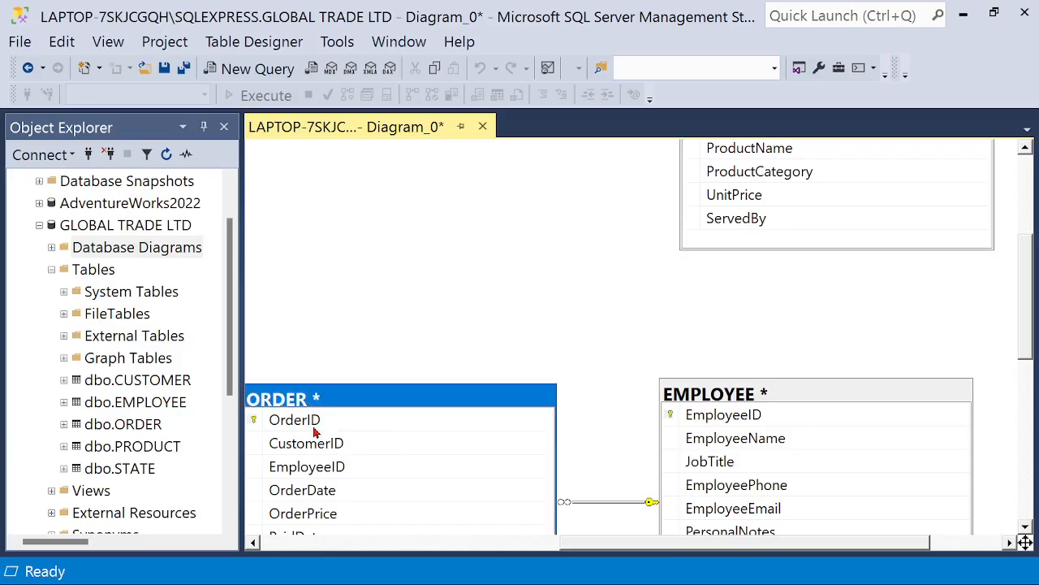
pyautogui.click(657, 302)
pyautogui.scroll(3, 753, 321)
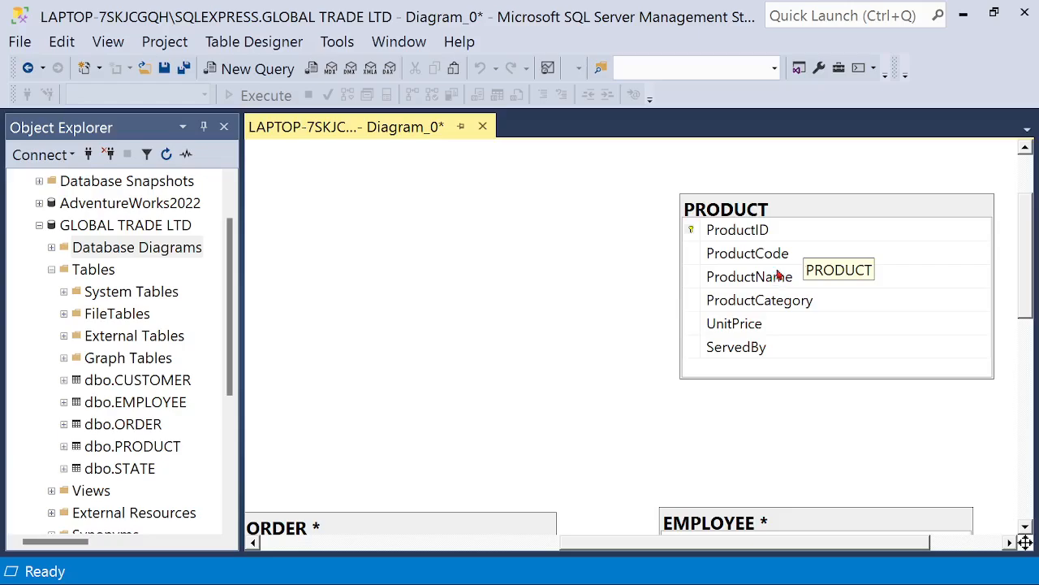
pyautogui.scroll(-3, 574, 327)
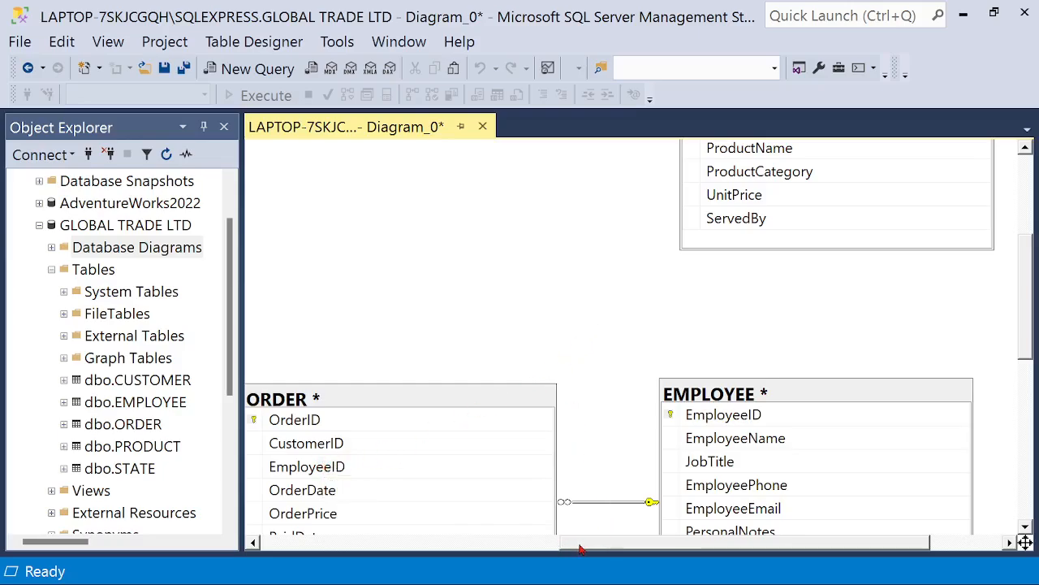
pyautogui.moveTo(580, 549); pyautogui.dragTo(553, 460)
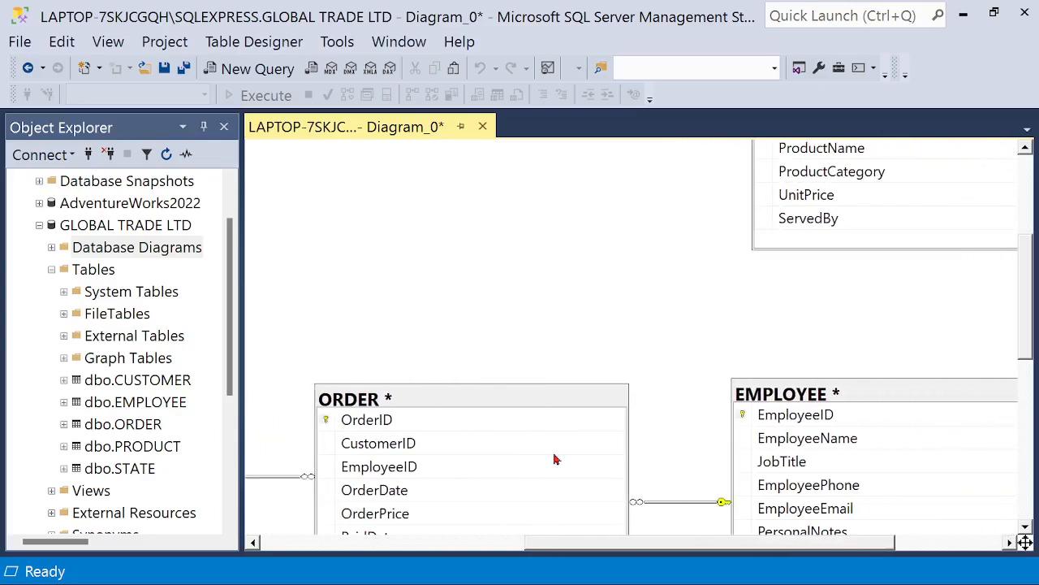
pyautogui.scroll(3, 676, 334)
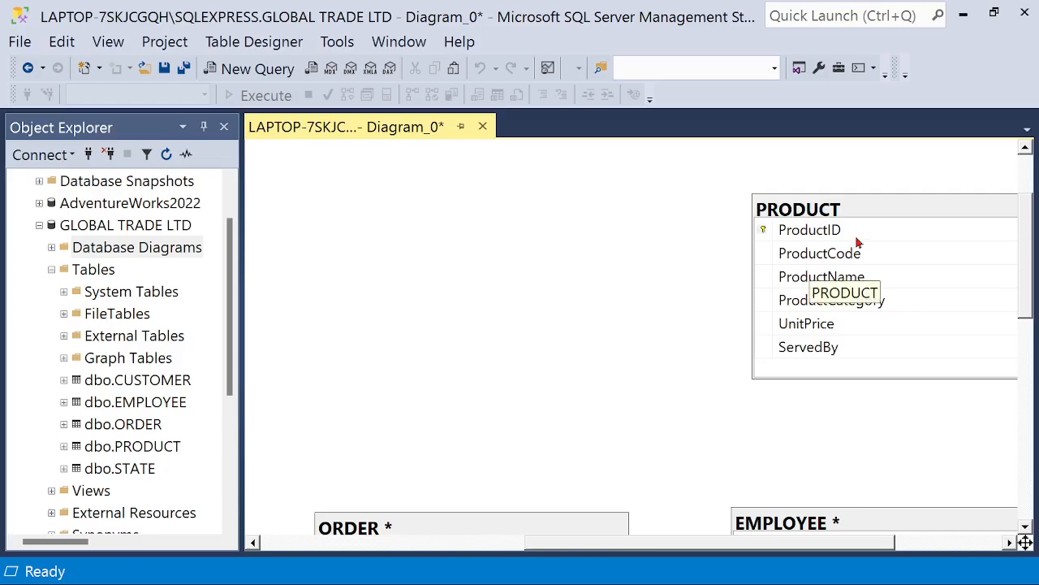
# Save the diagram as TRADE DIAGRAMM, including the changes to STATE, EMPLOYEE, CUSTOMER and ORDER
pyautogui.click(20, 45)
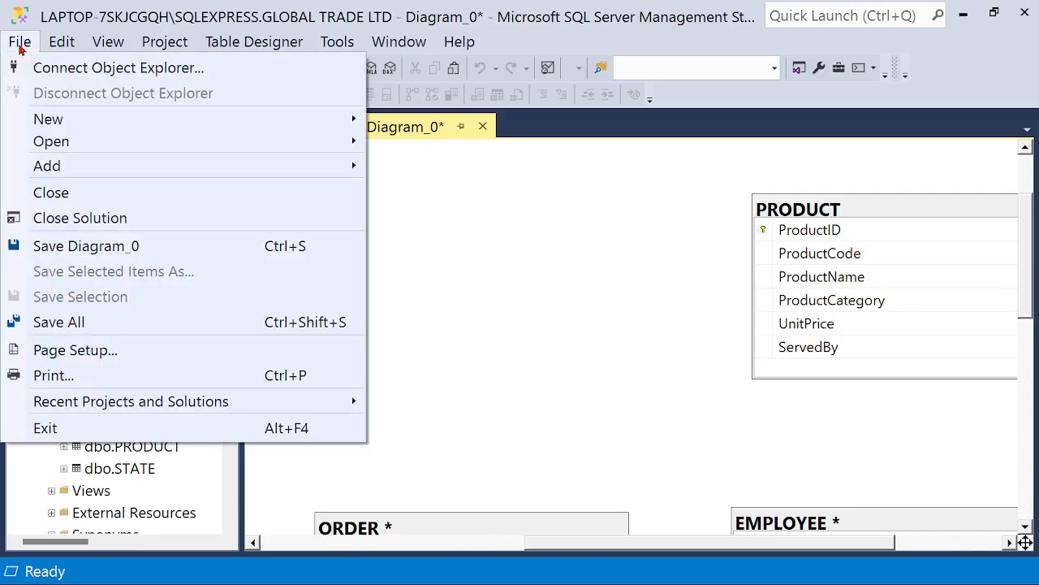
pyautogui.click(122, 246)
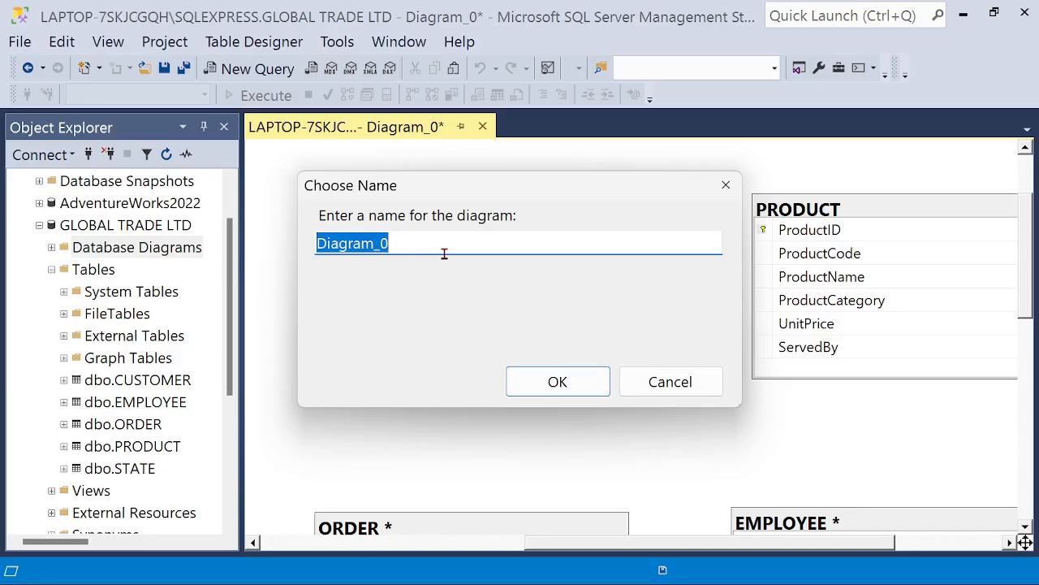
pyautogui.write('TRA')
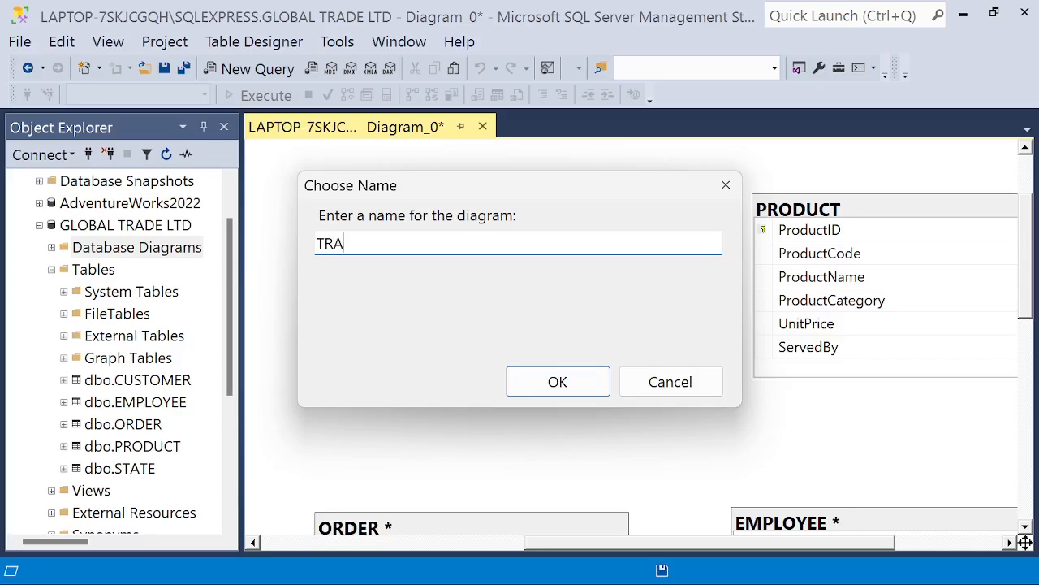
pyautogui.press('BackSpace')
pyautogui.press('BackSpace')
pyautogui.press('BackSpace')
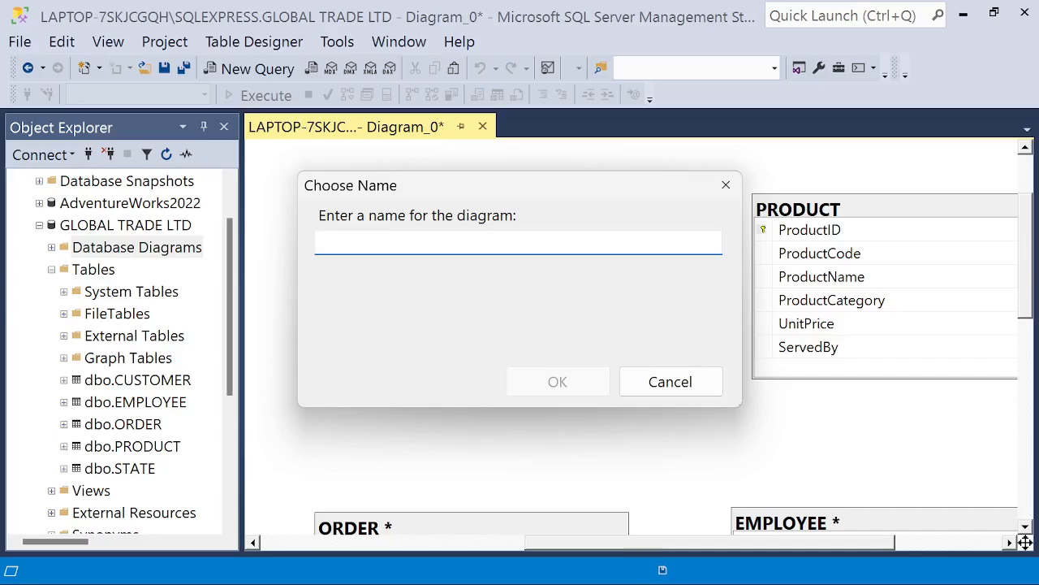
pyautogui.write('TRA')
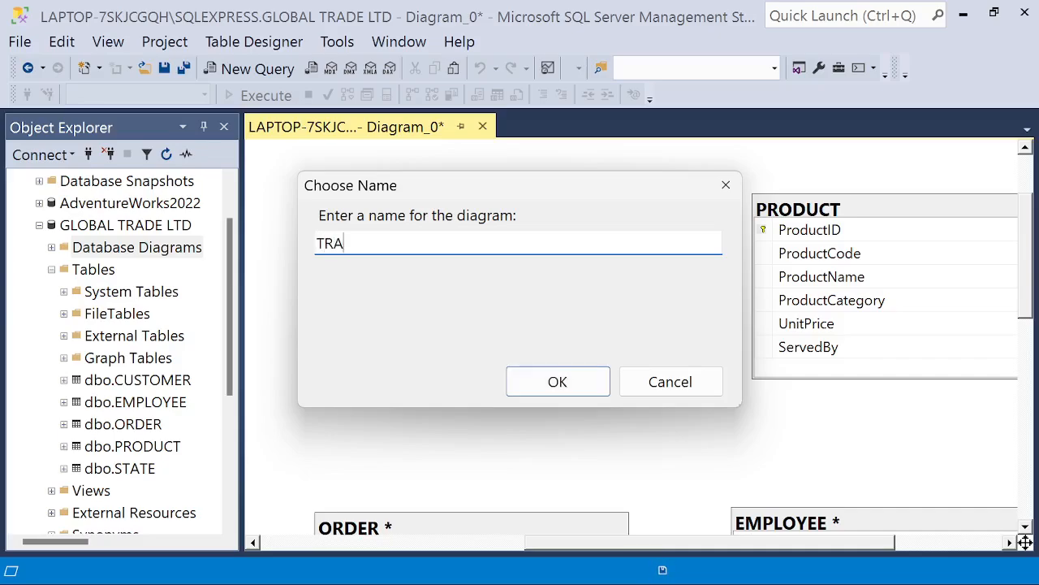
pyautogui.write('DE DIAGRAMM')
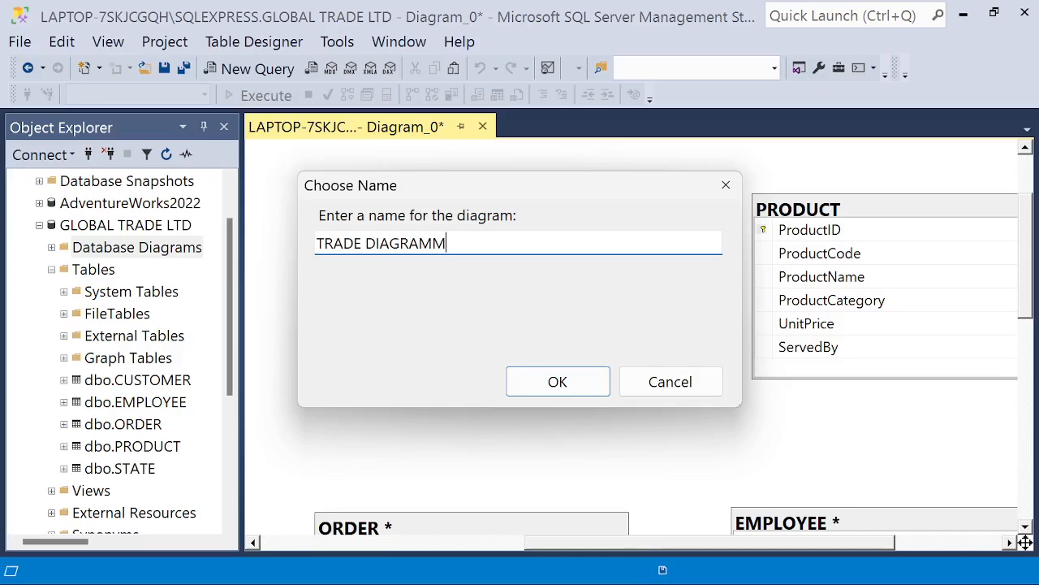
pyautogui.click(557, 383)
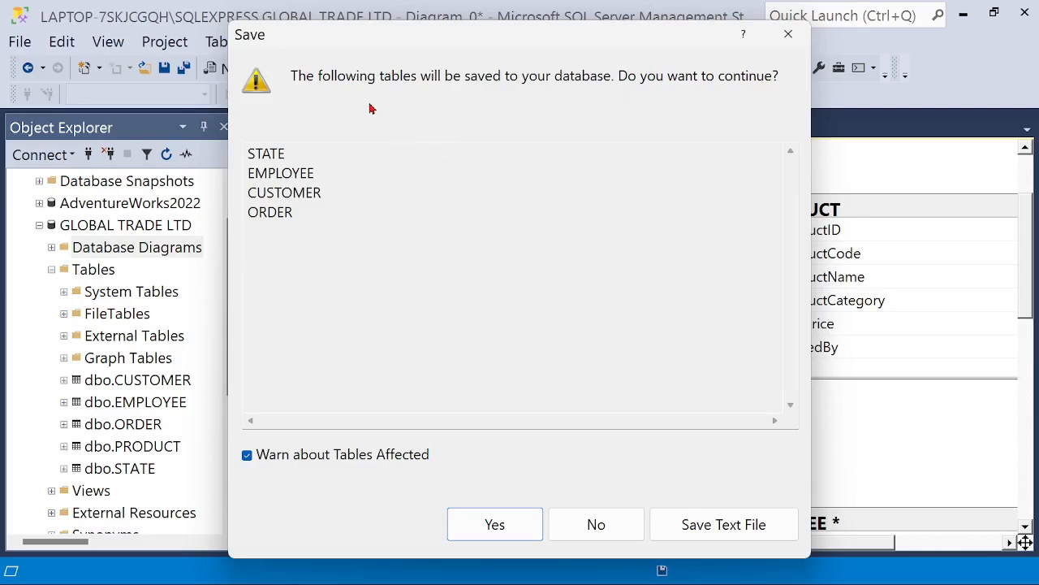
pyautogui.click(495, 525)
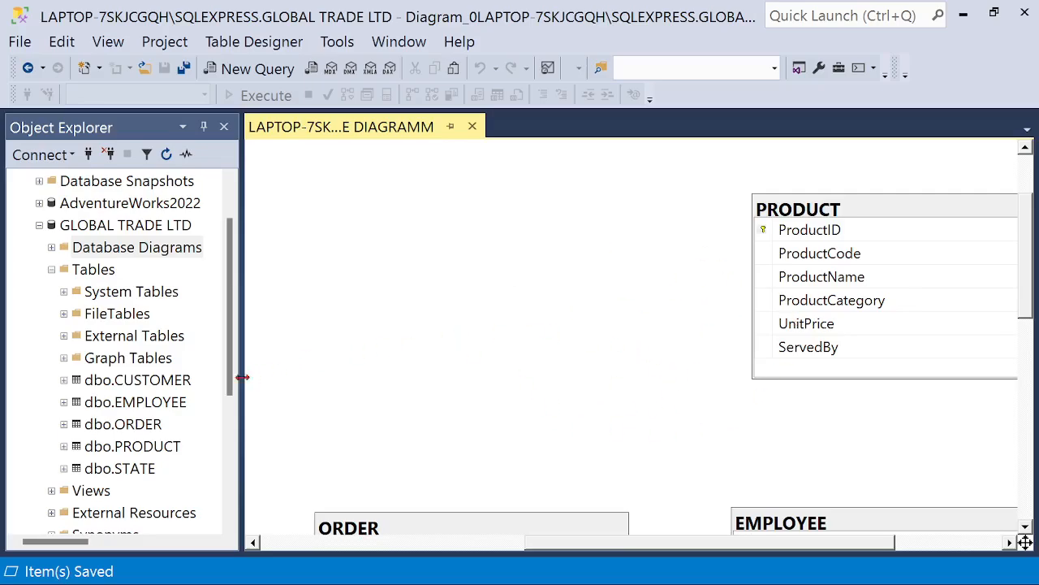
# Create a new table in the GLOBAL TRADE LTD database and close the TRADE DIAGRAMM diagram
pyautogui.click(149, 385)
pyautogui.click(108, 274)
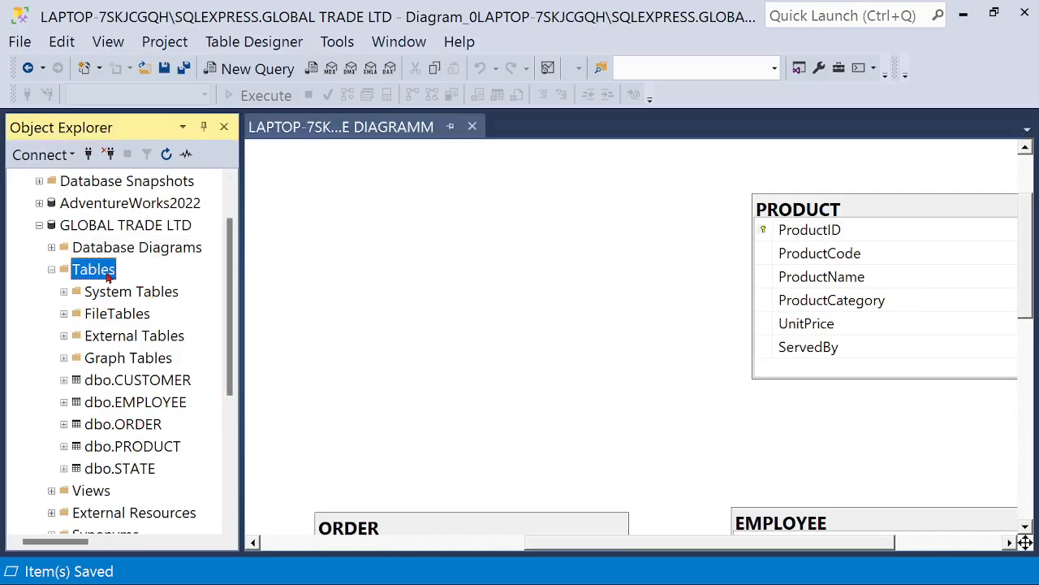
pyautogui.rightClick(108, 276)
pyautogui.moveTo(156, 299)
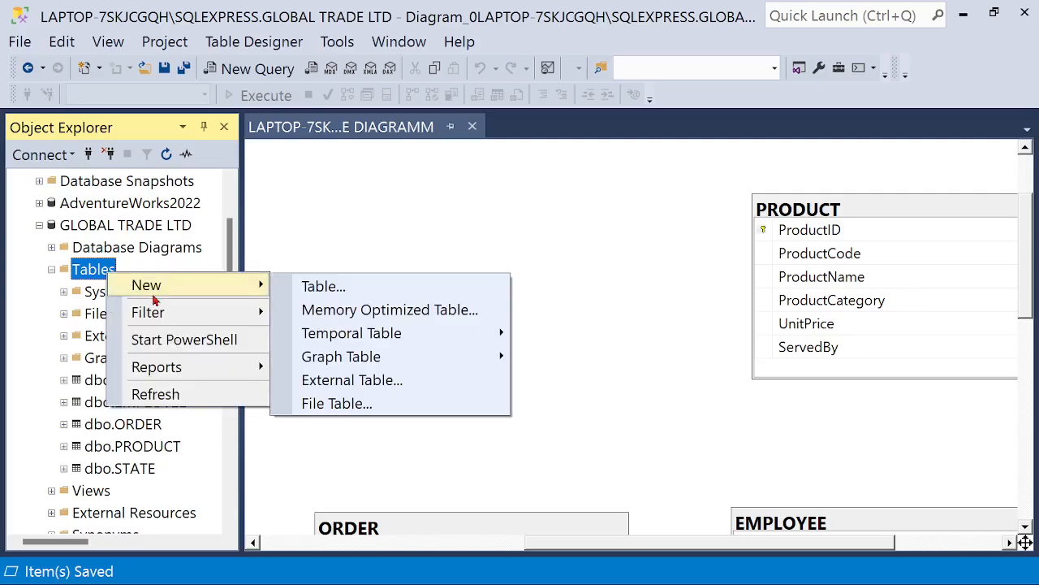
pyautogui.click(338, 296)
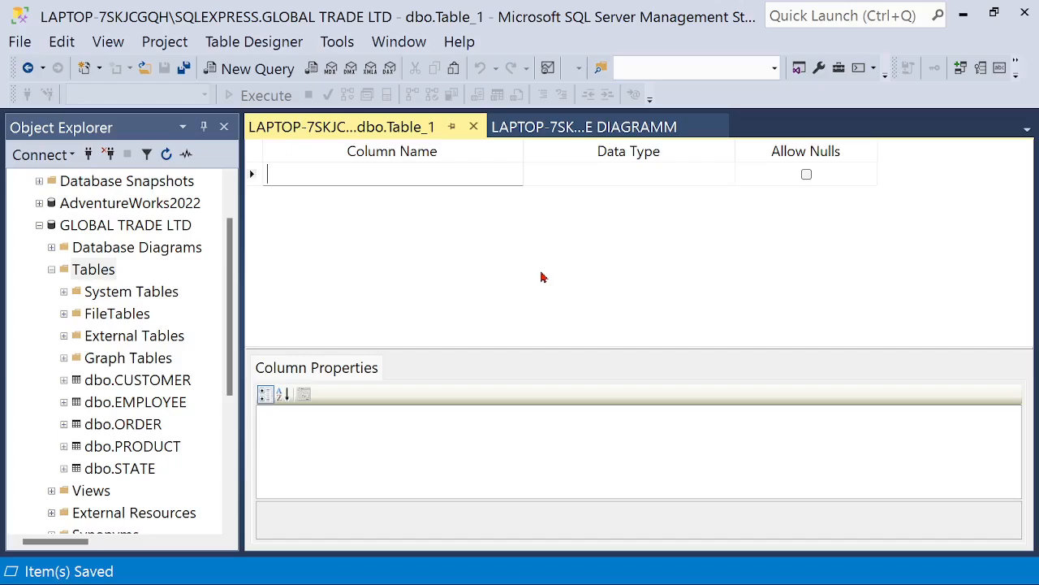
pyautogui.click(604, 132)
pyautogui.click(718, 130)
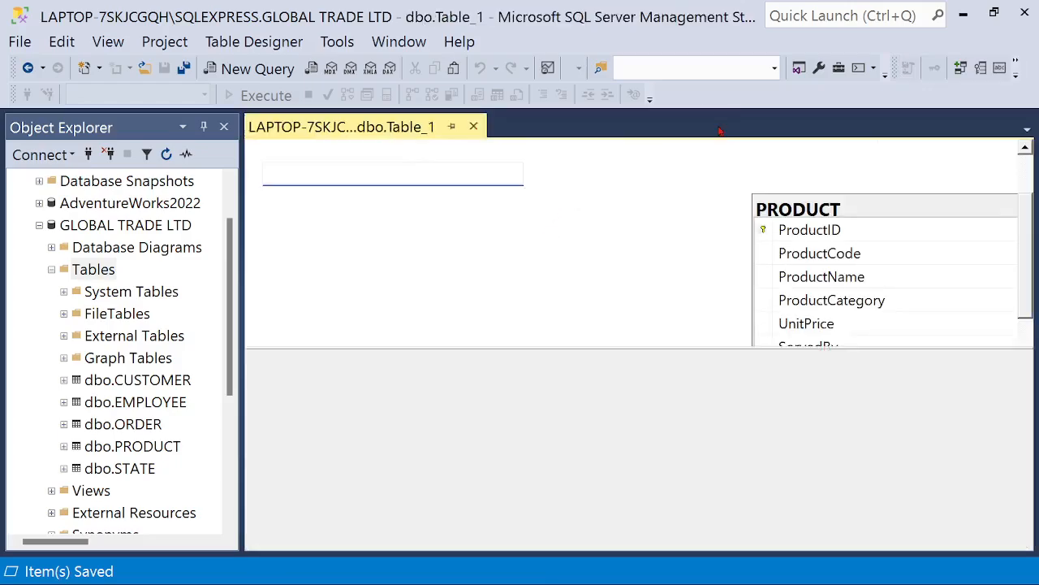
# Add an OrderDetailsID column of type nchar(10) to the new table and set it as the primary key
pyautogui.click(349, 177)
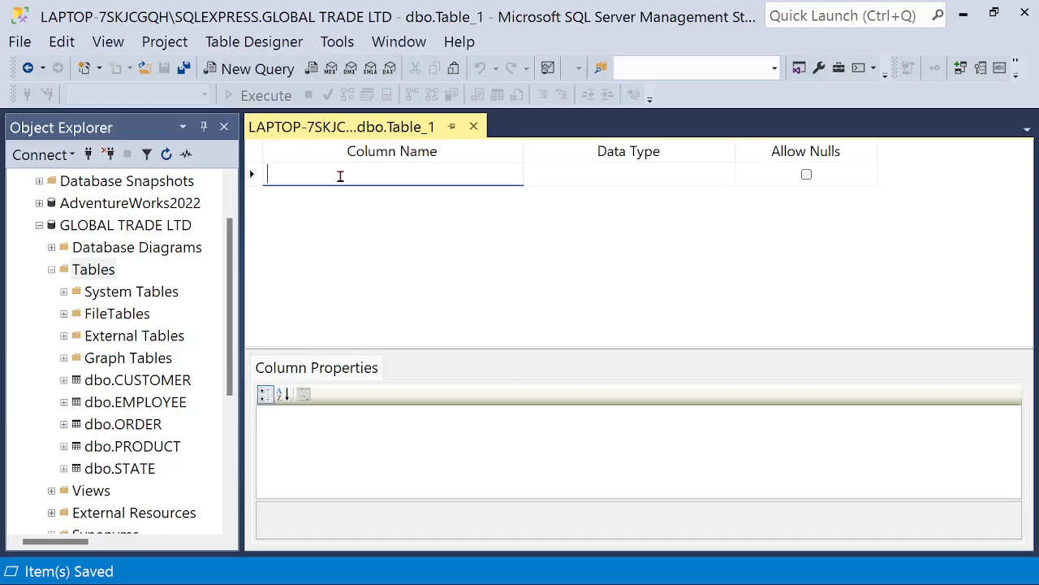
pyautogui.write('OrderDetails')
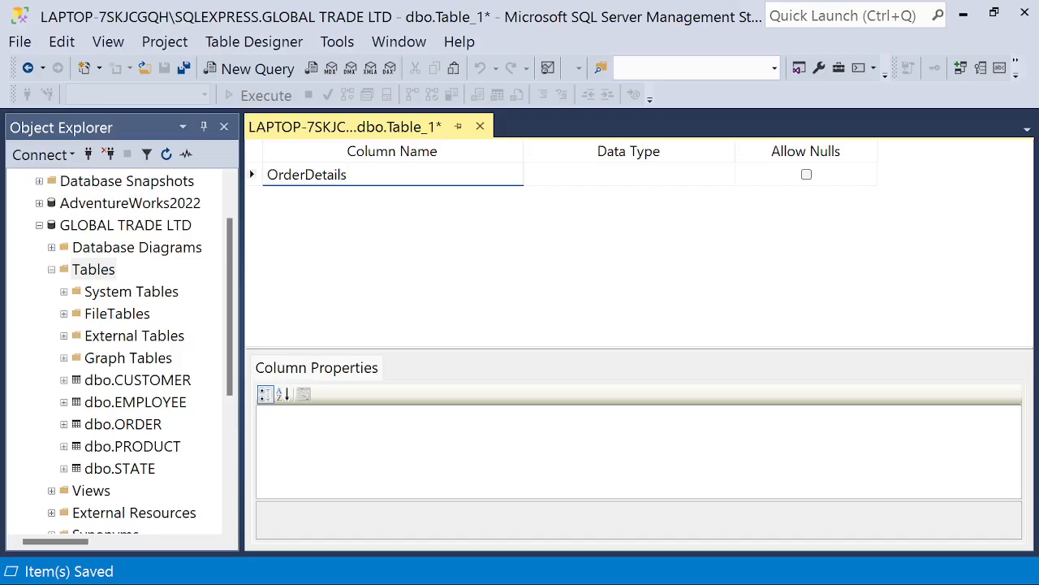
pyautogui.write('ID')
pyautogui.click(655, 174)
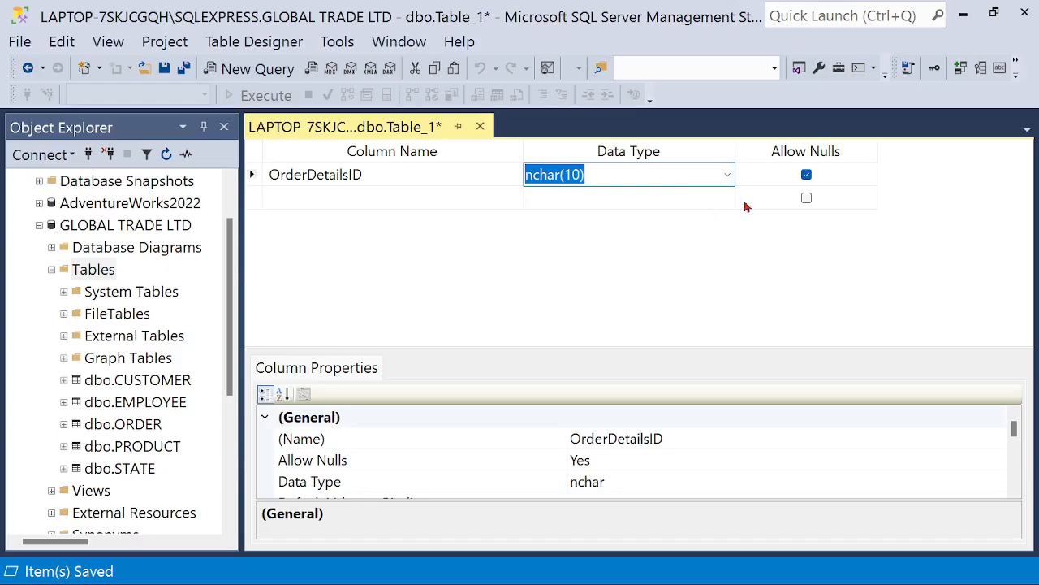
pyautogui.click(807, 175)
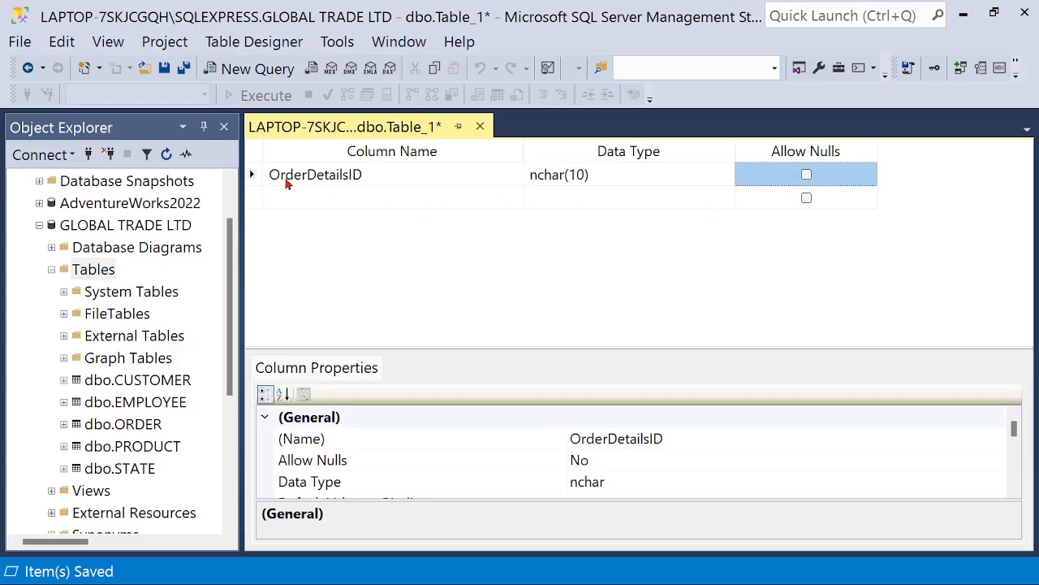
pyautogui.click(275, 175)
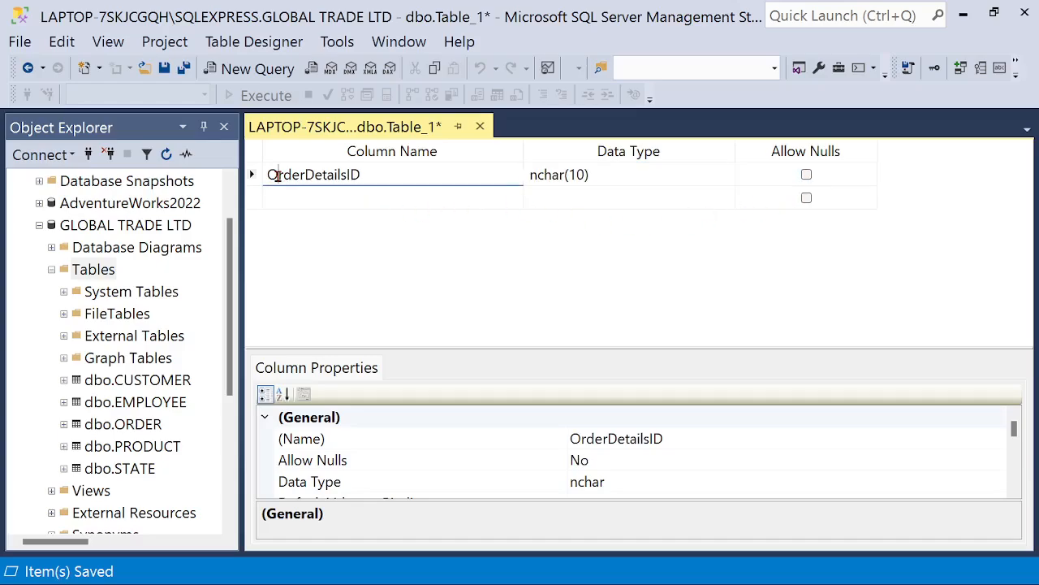
pyautogui.click(806, 175)
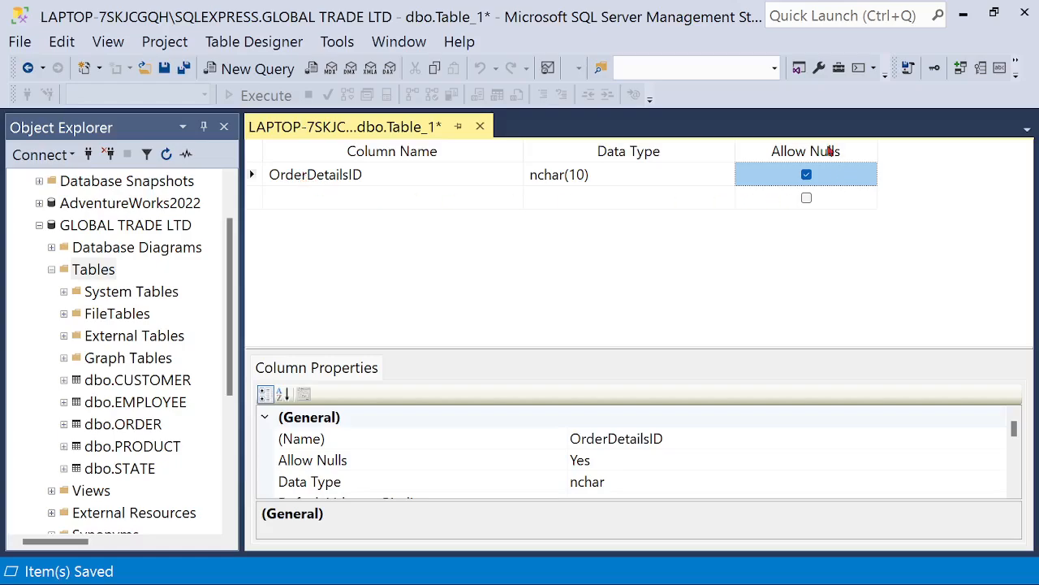
pyautogui.rightClick(290, 181)
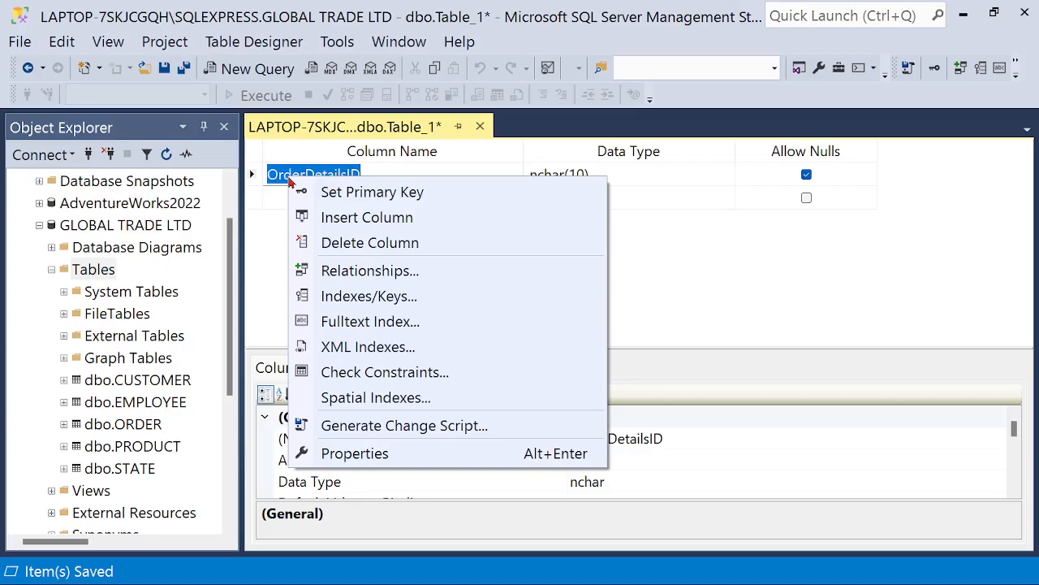
pyautogui.click(343, 195)
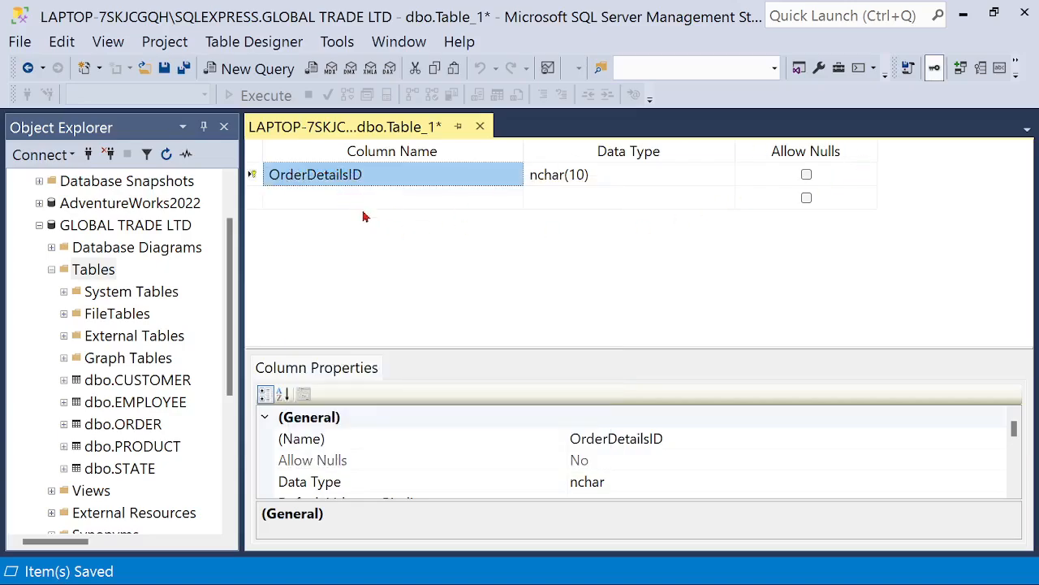
# Add an OrderID column of type nchar(10) that does not allow nulls
pyautogui.click(354, 200)
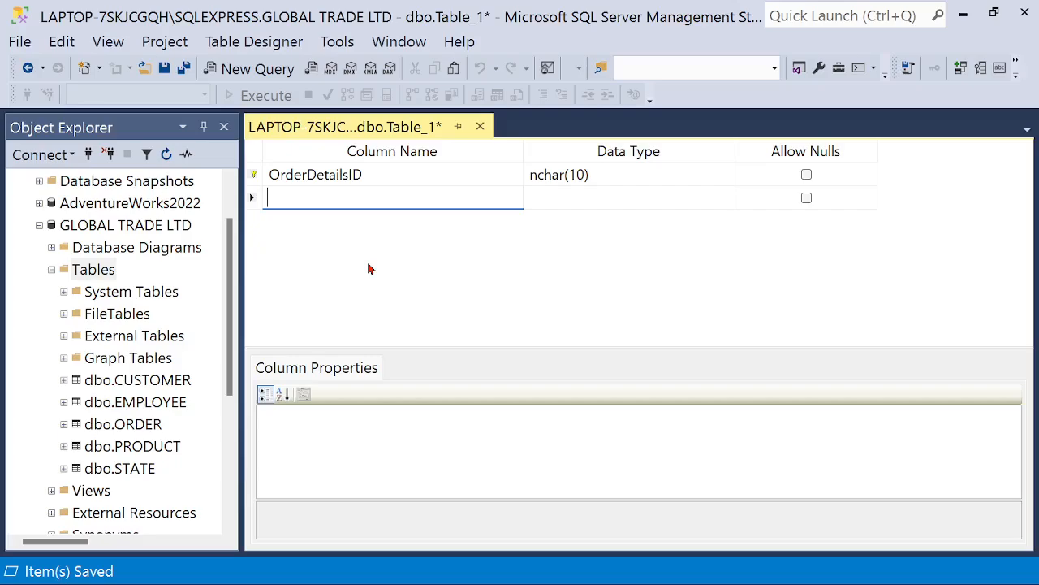
pyautogui.write('OrderID')
pyautogui.click(585, 203)
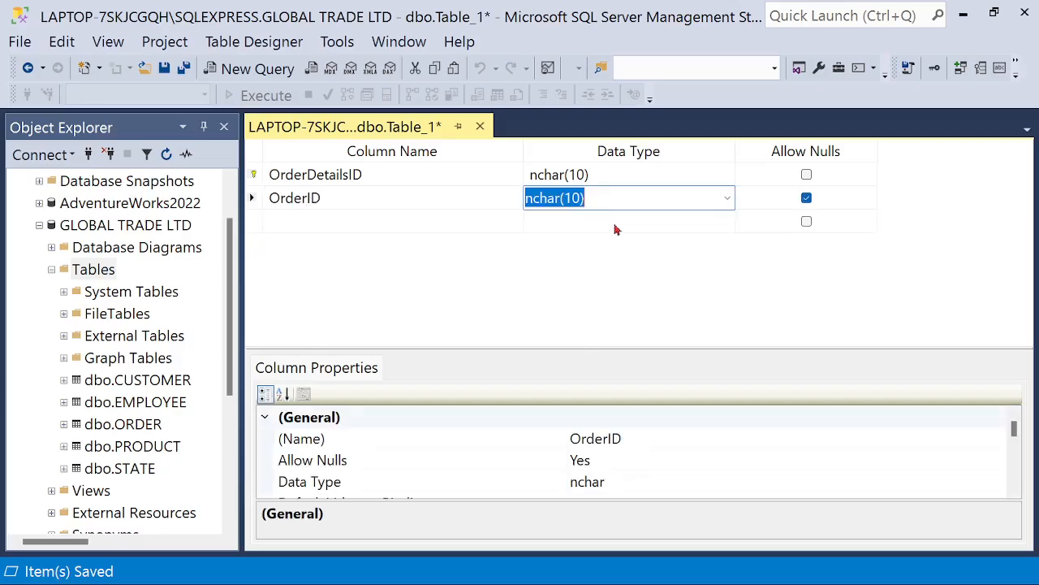
pyautogui.click(807, 198)
# Add a ProductID column of type nchar(10) that does not allow nulls
pyautogui.click(394, 220)
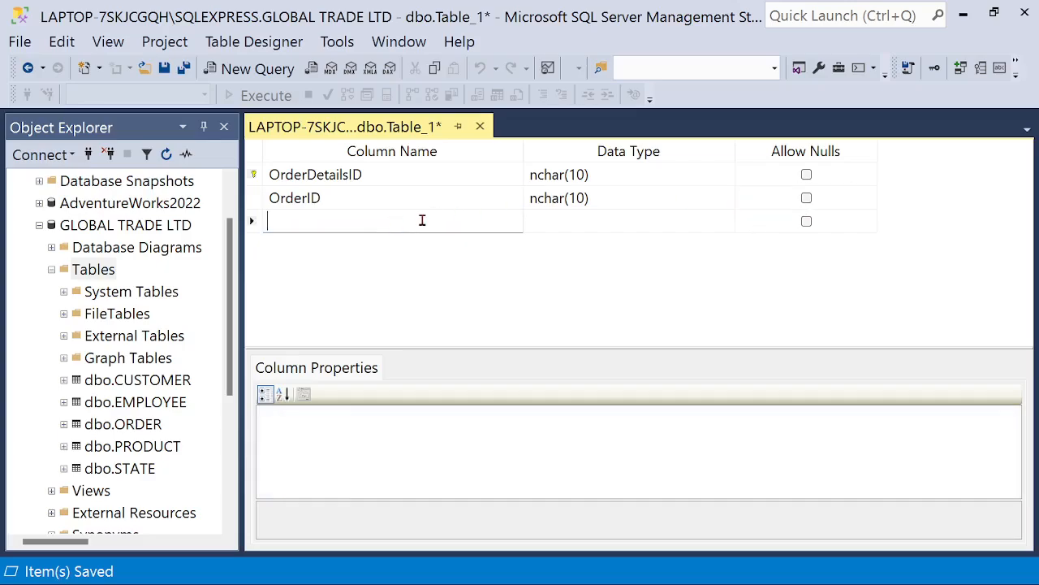
pyautogui.write('Produc')
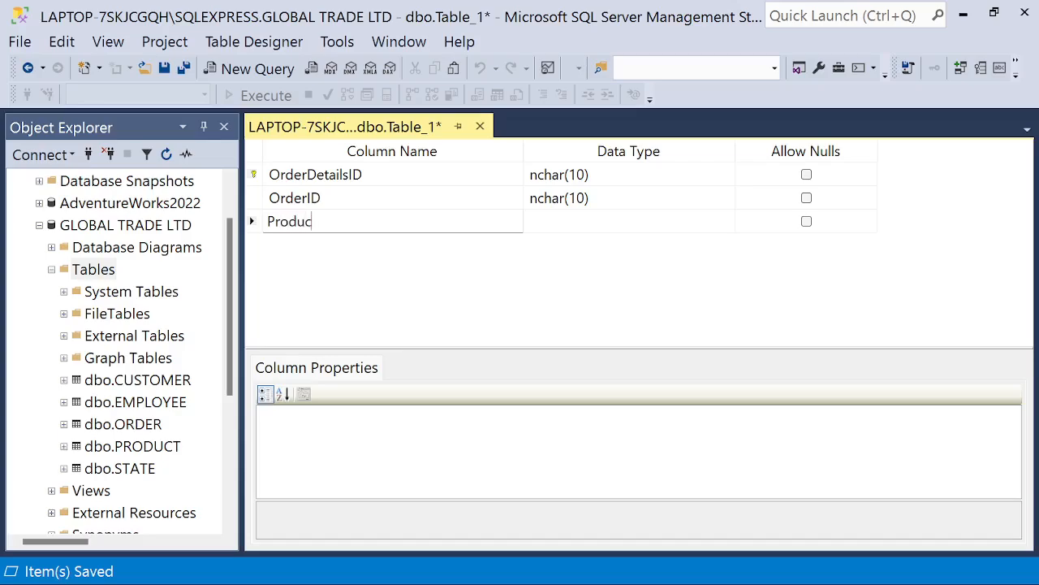
pyautogui.write('tID')
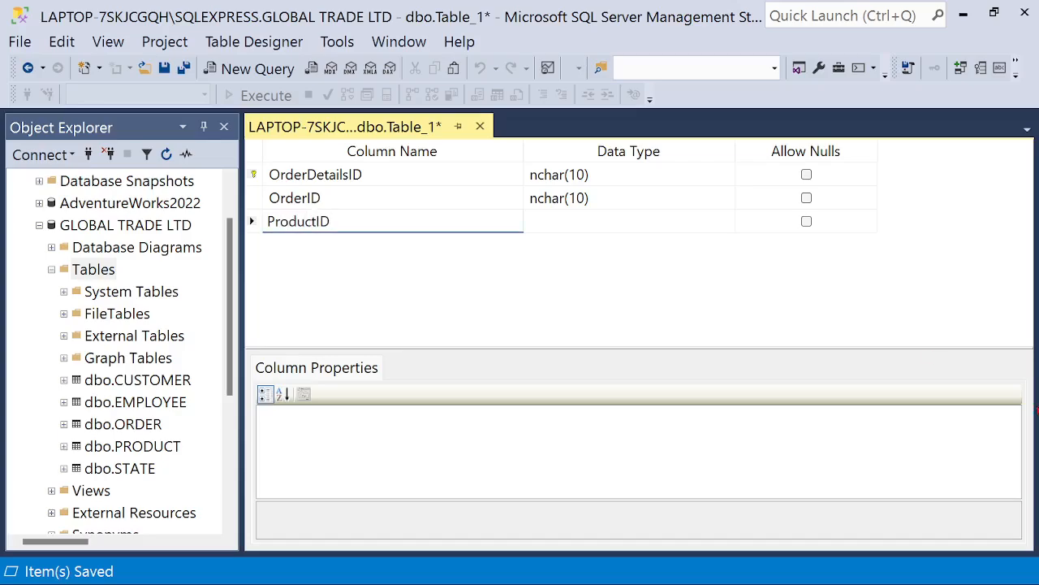
pyautogui.click(601, 222)
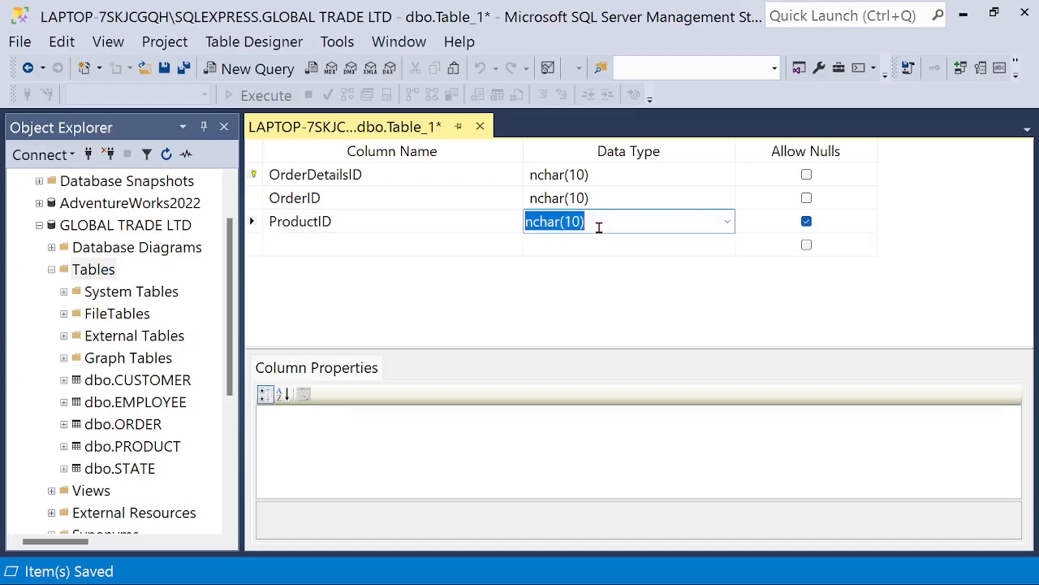
pyautogui.click(807, 221)
# Add a Quantity column with the data type numeric(18, 0), leaving nulls allowed
pyautogui.click(349, 248)
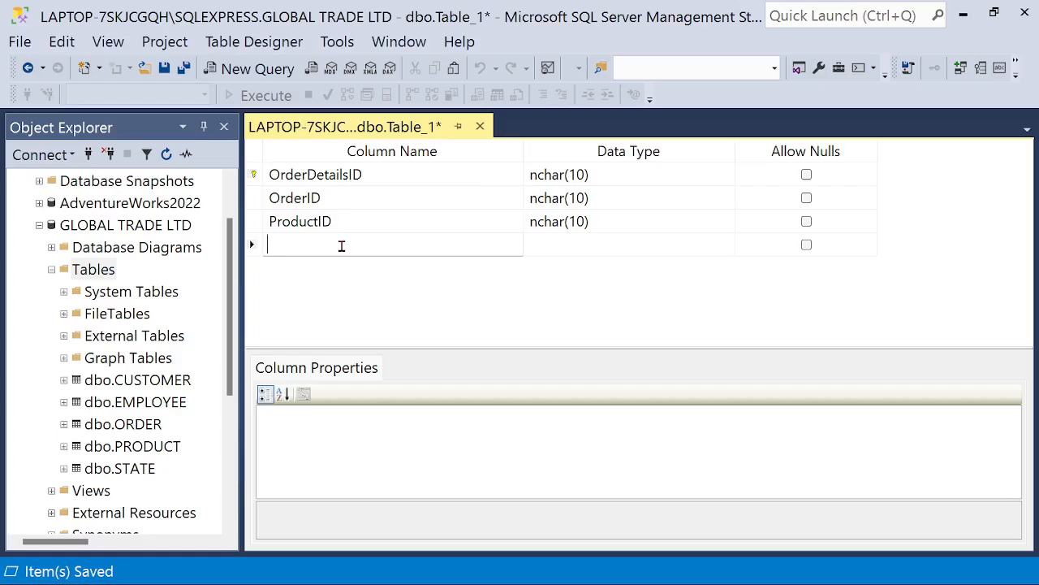
pyautogui.write('Quantity')
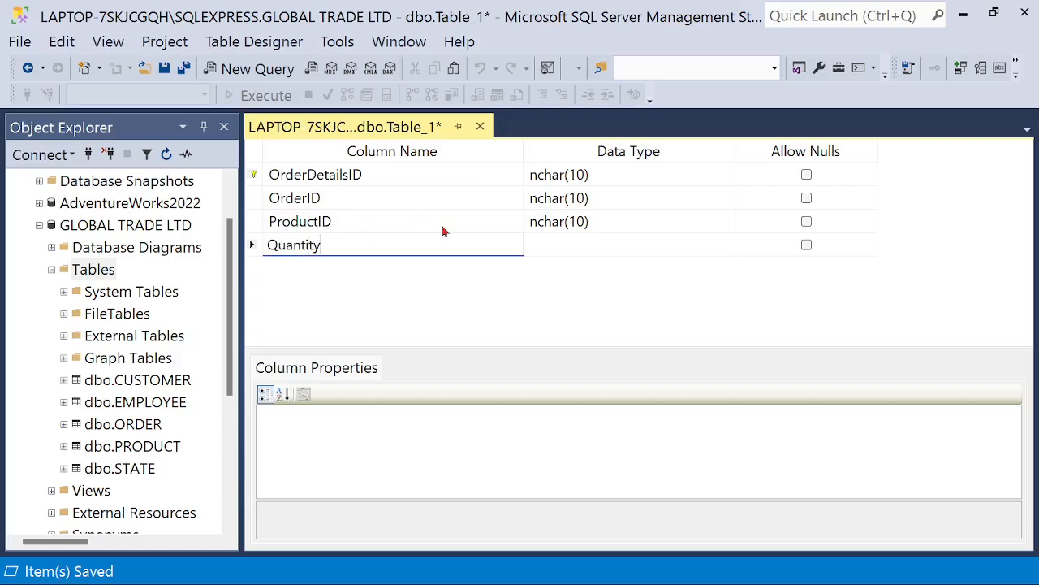
pyautogui.click(594, 243)
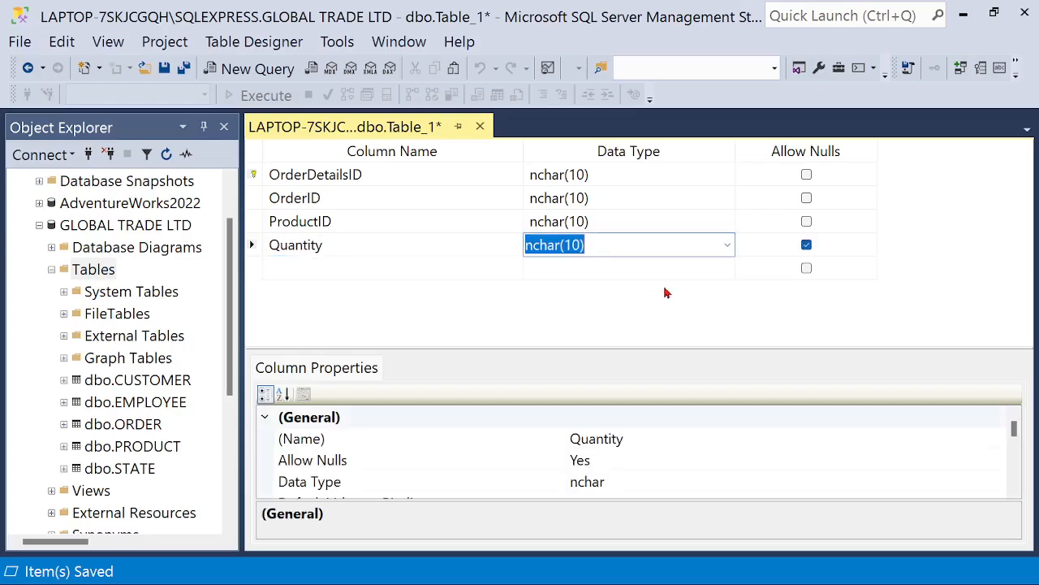
pyautogui.click(728, 245)
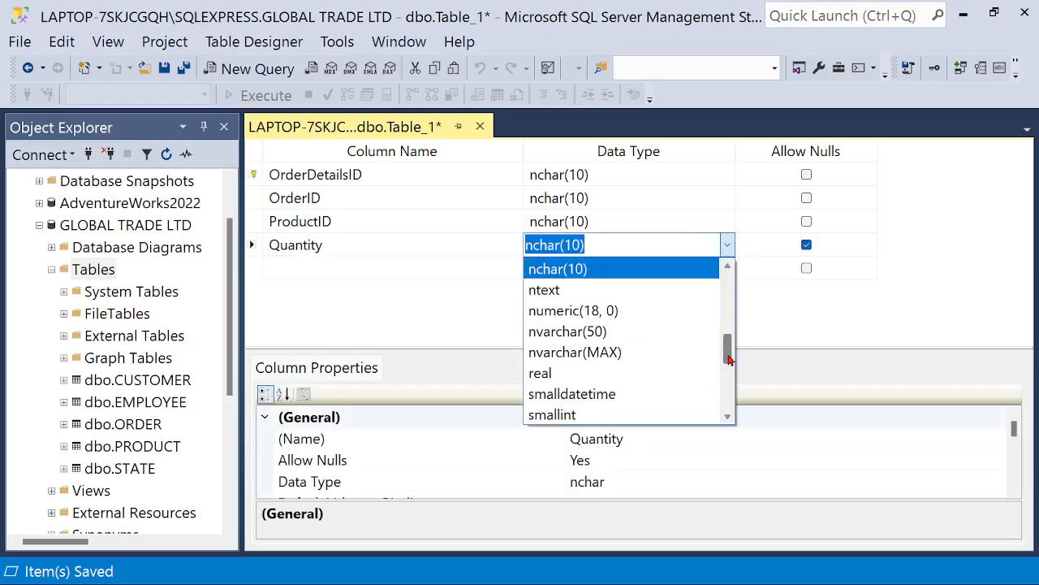
pyautogui.click(586, 312)
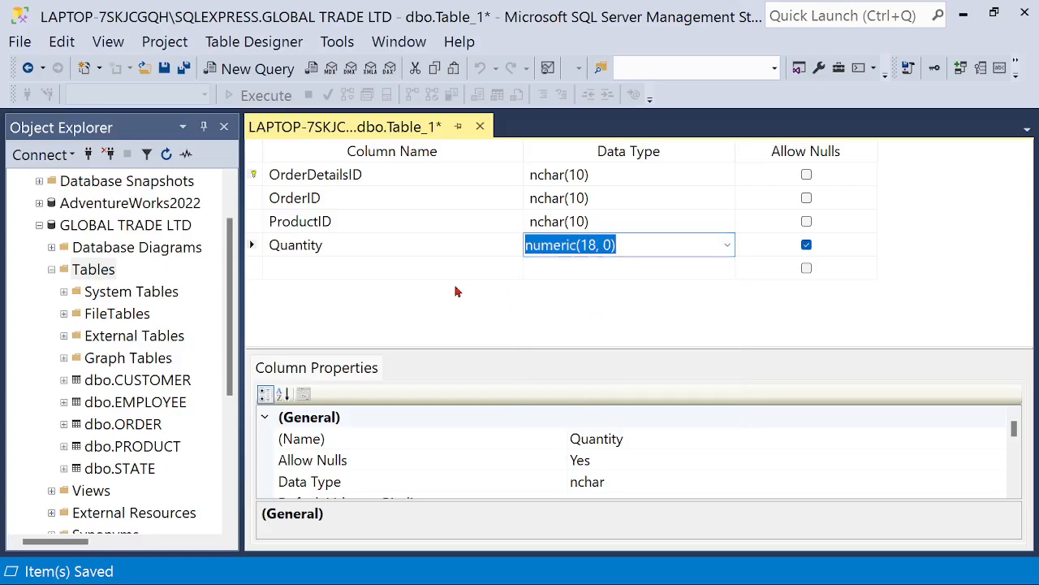
# Add a ServedBy column with the data type nvarchar(50), leaving nulls allowed
pyautogui.click(328, 270)
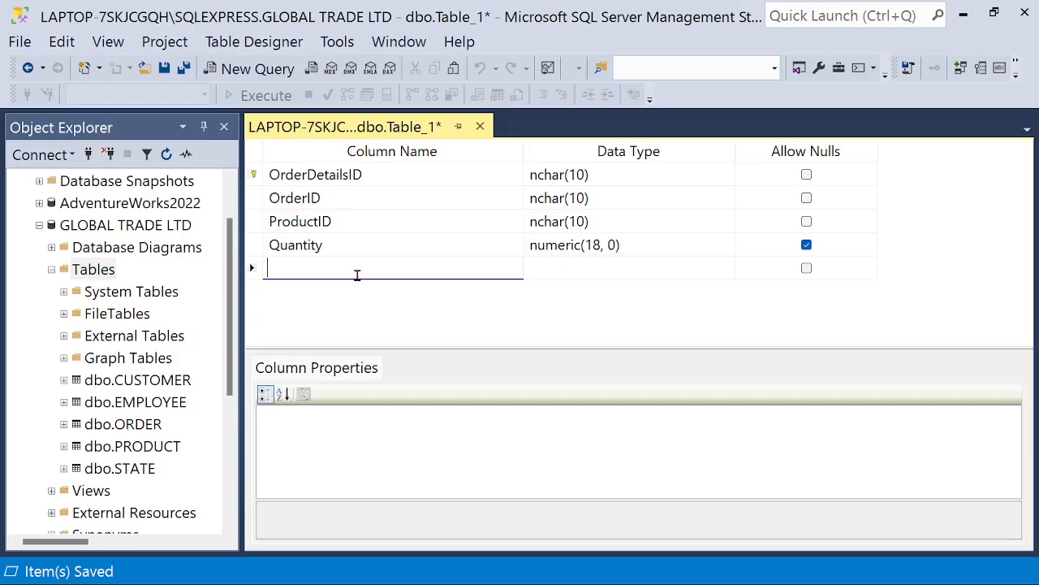
pyautogui.write('ServedBy')
pyautogui.click(568, 270)
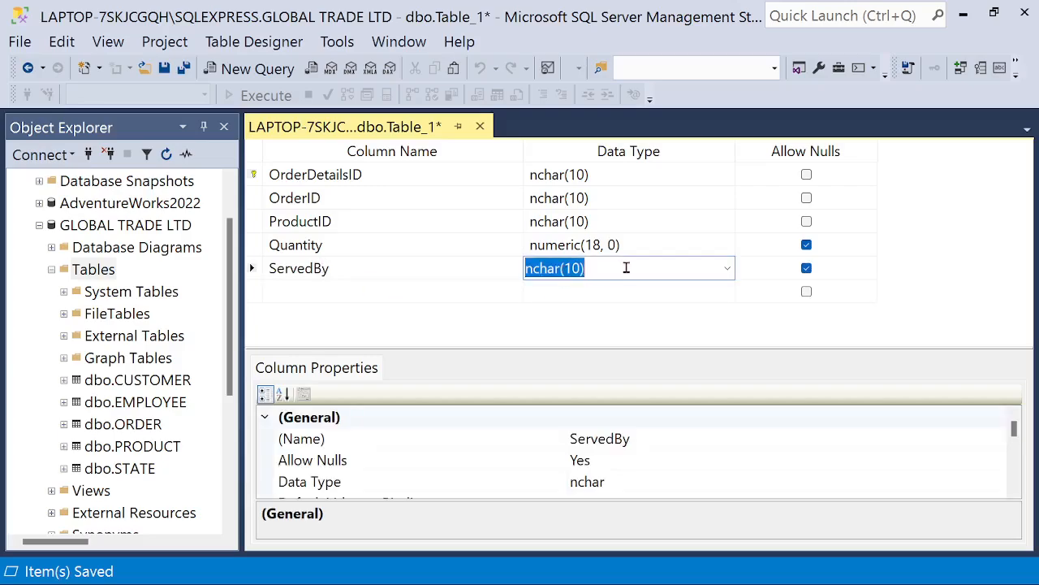
pyautogui.click(728, 271)
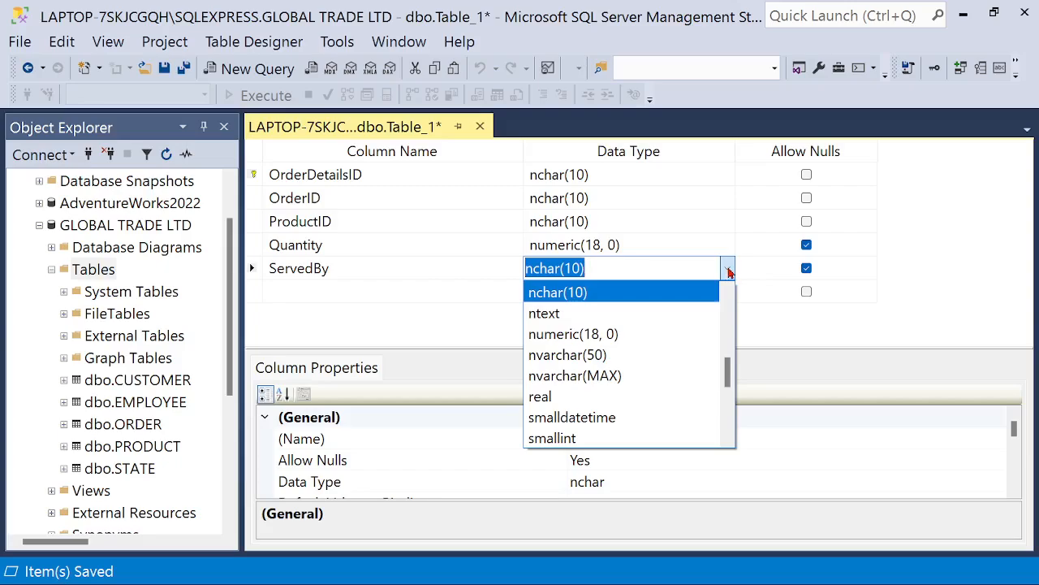
pyautogui.click(648, 355)
pyautogui.click(775, 333)
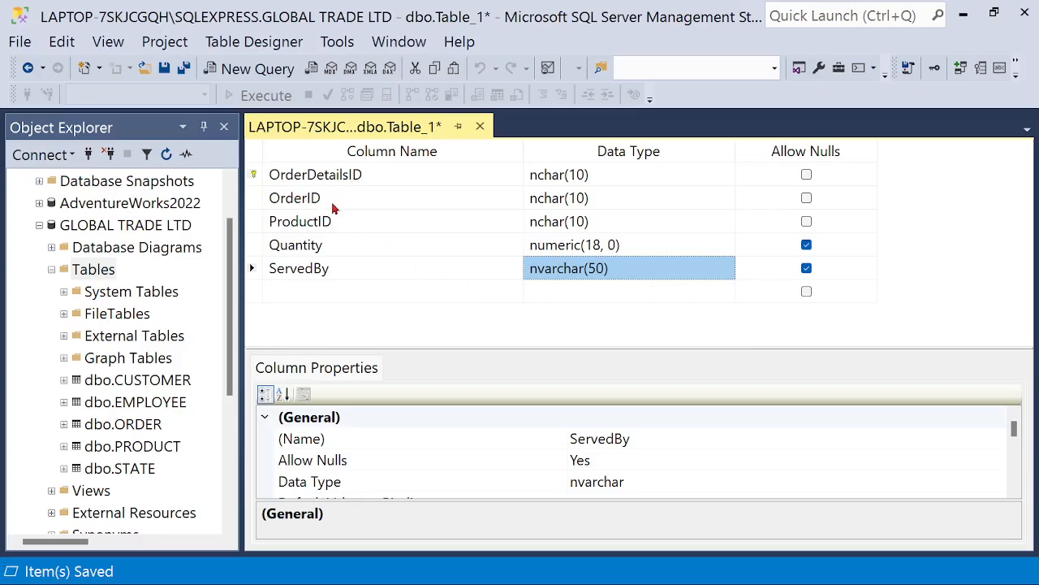
pyautogui.click(319, 293)
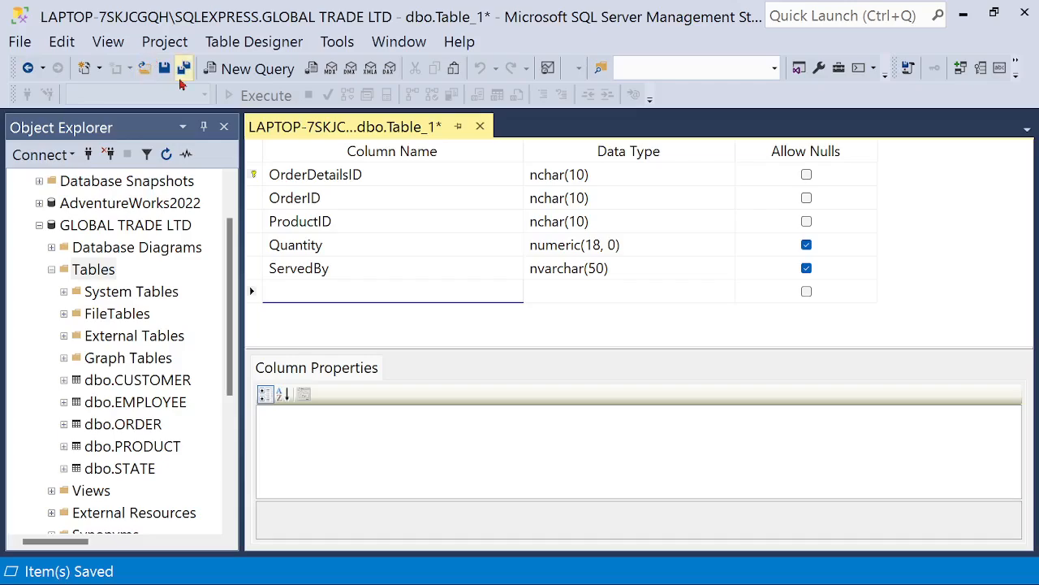
# Save the new table as ORDER_DETAILS and close its design
pyautogui.click(23, 46)
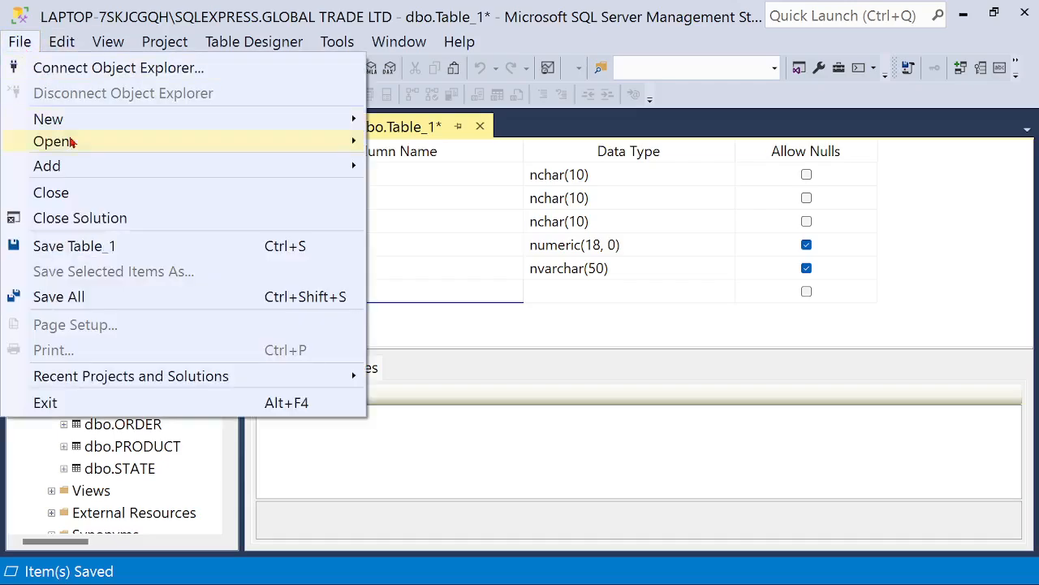
pyautogui.click(78, 245)
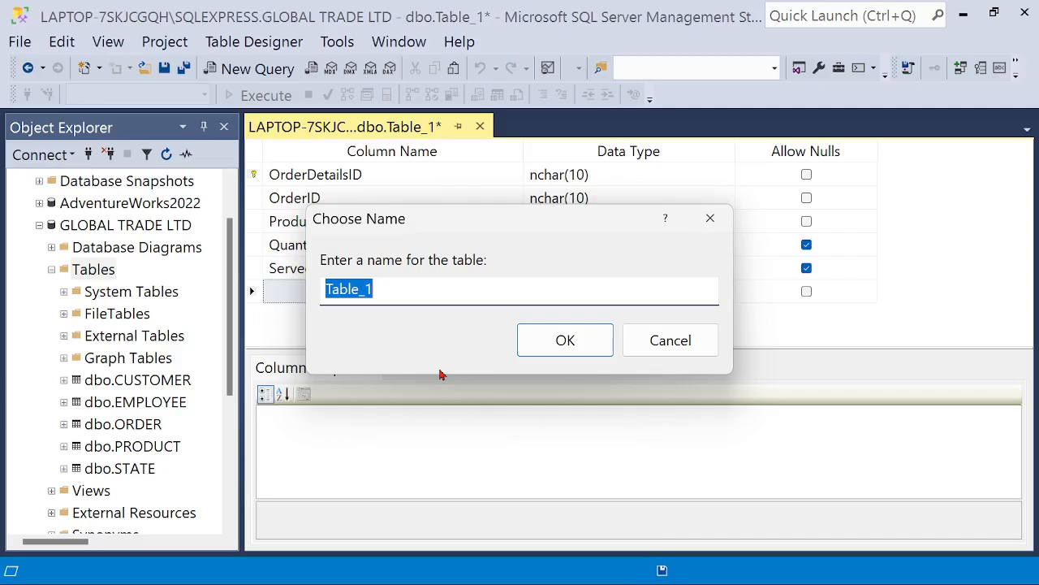
pyautogui.write('ORDE')
pyautogui.write('R')
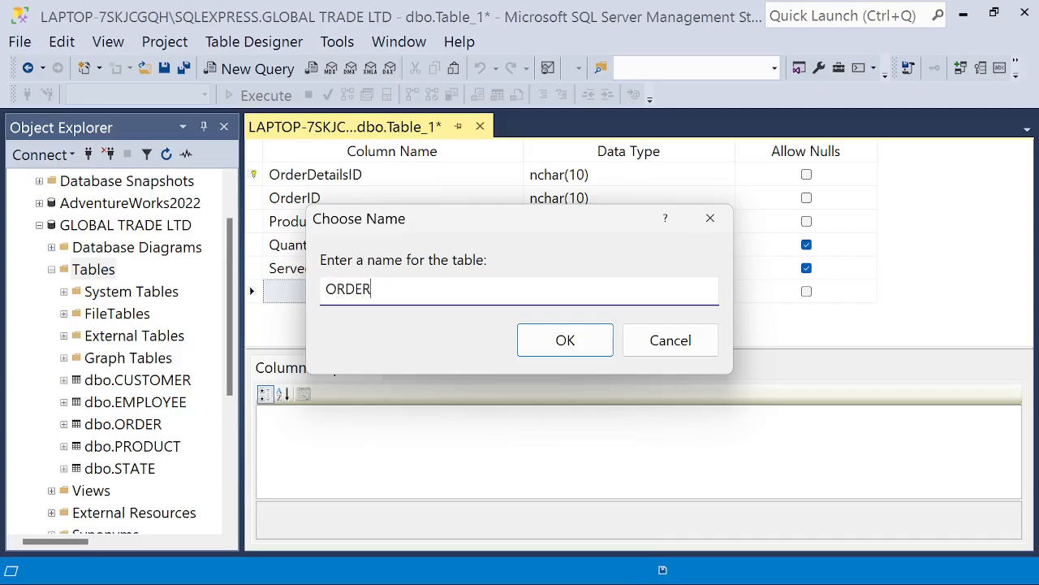
pyautogui.write('_DETAILS')
pyautogui.click(566, 342)
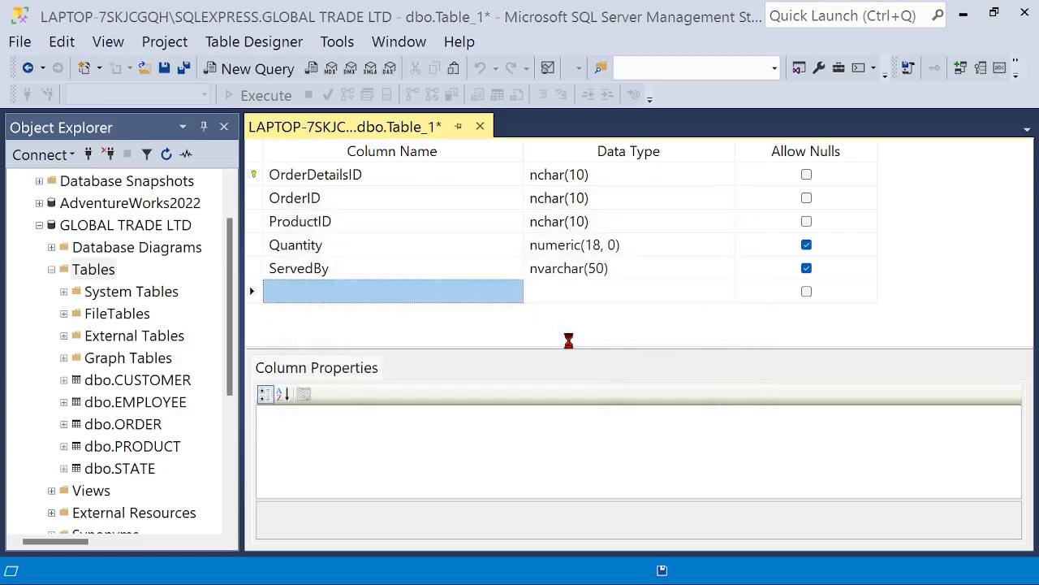
pyautogui.click(473, 126)
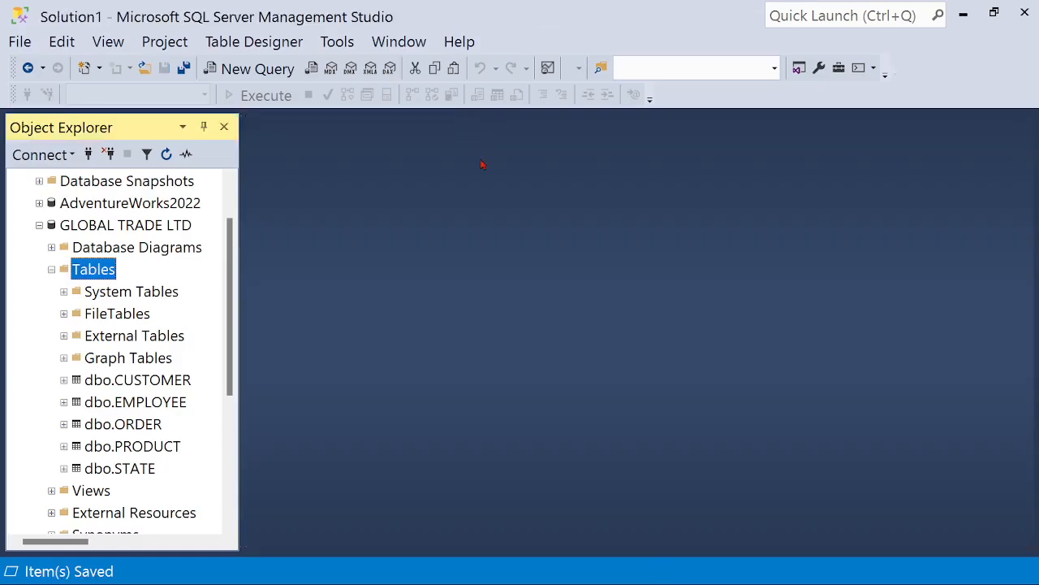
# Refresh the GLOBAL TRADE LTD database and reopen its TRADE DIAGRAMM diagram
pyautogui.click(111, 229)
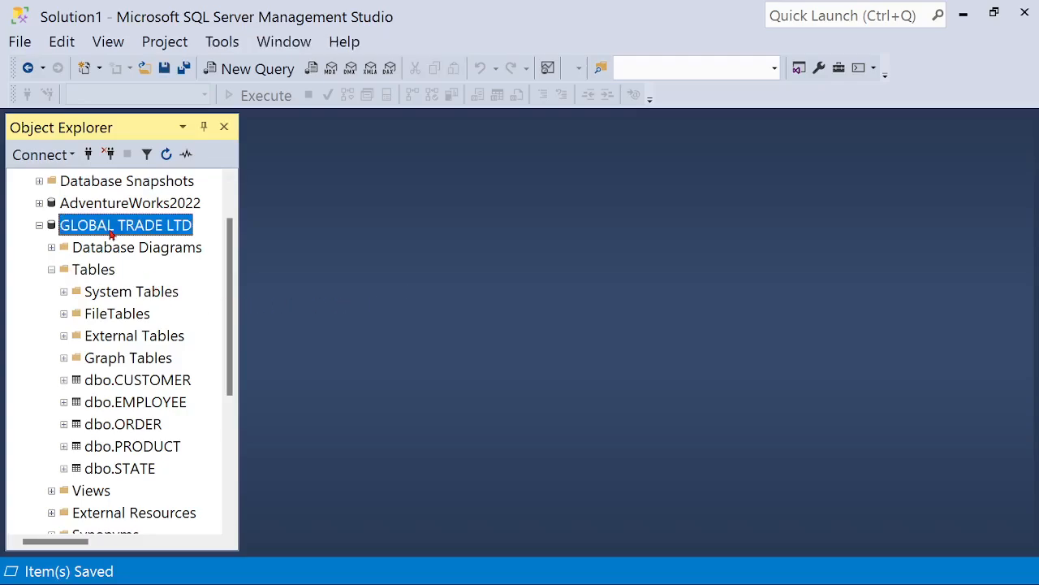
pyautogui.click(167, 154)
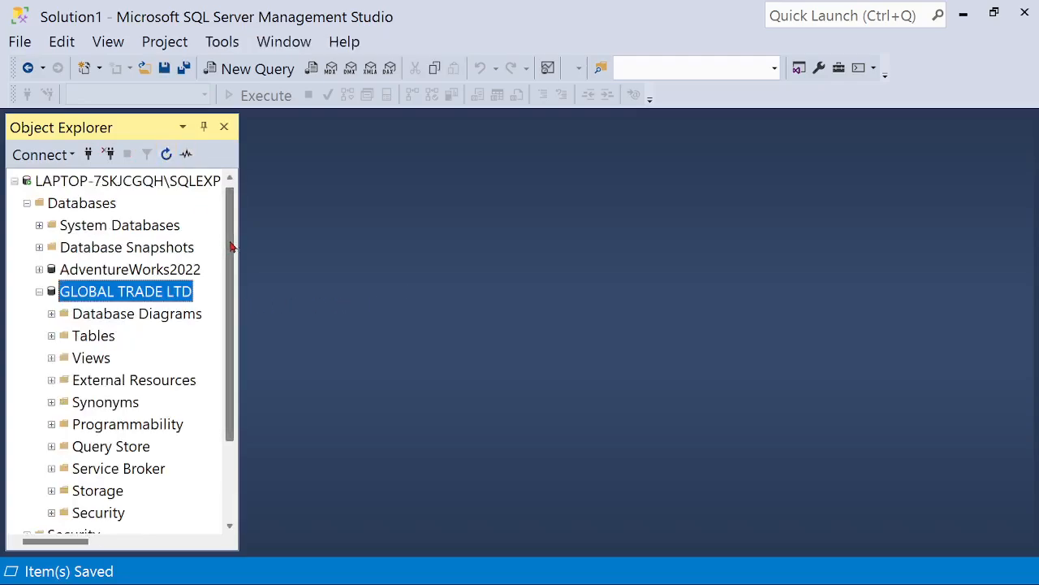
pyautogui.moveTo(233, 246); pyautogui.dragTo(232, 322)
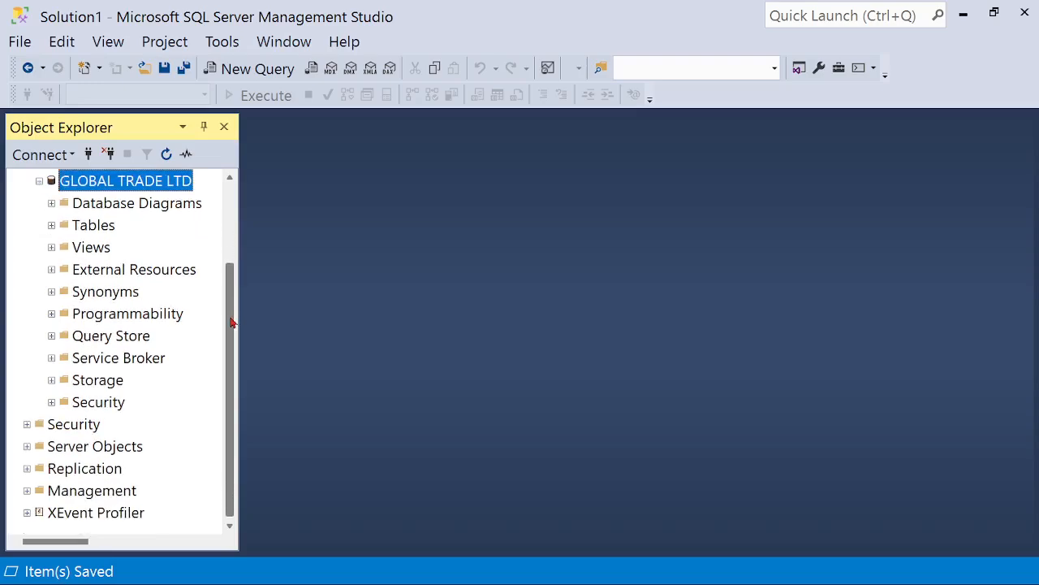
pyautogui.click(51, 203)
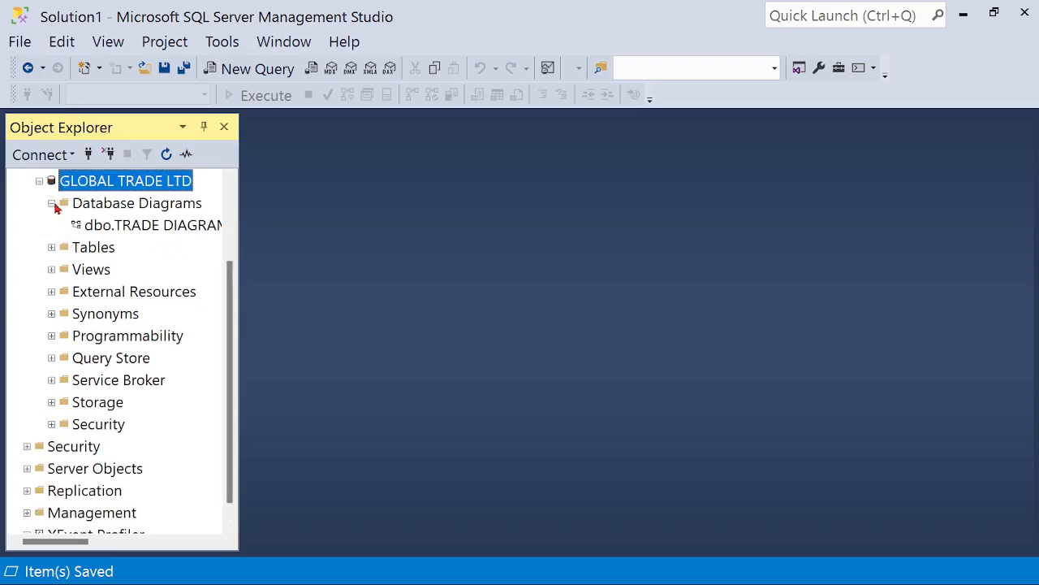
pyautogui.doubleClick(126, 227)
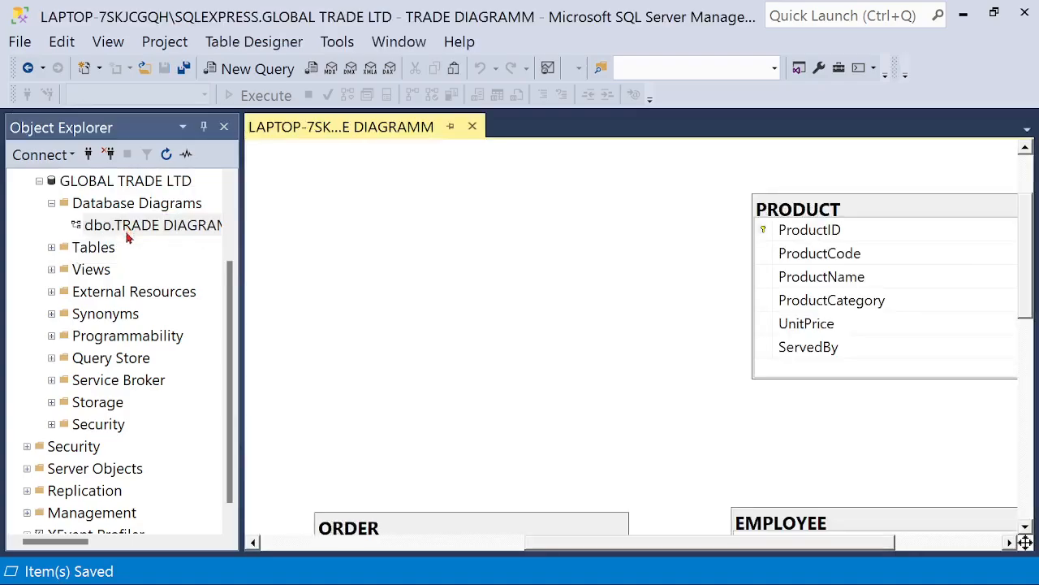
# Add the ORDER_DETAILS table to the diagram and place it above ORDER, beside PRODUCT
pyautogui.rightClick(365, 266)
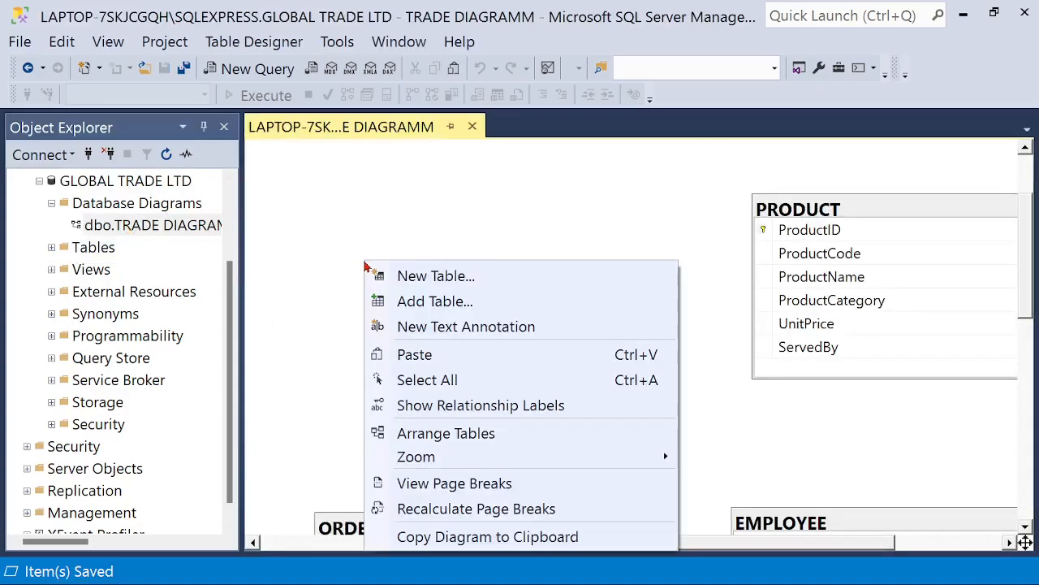
pyautogui.click(410, 303)
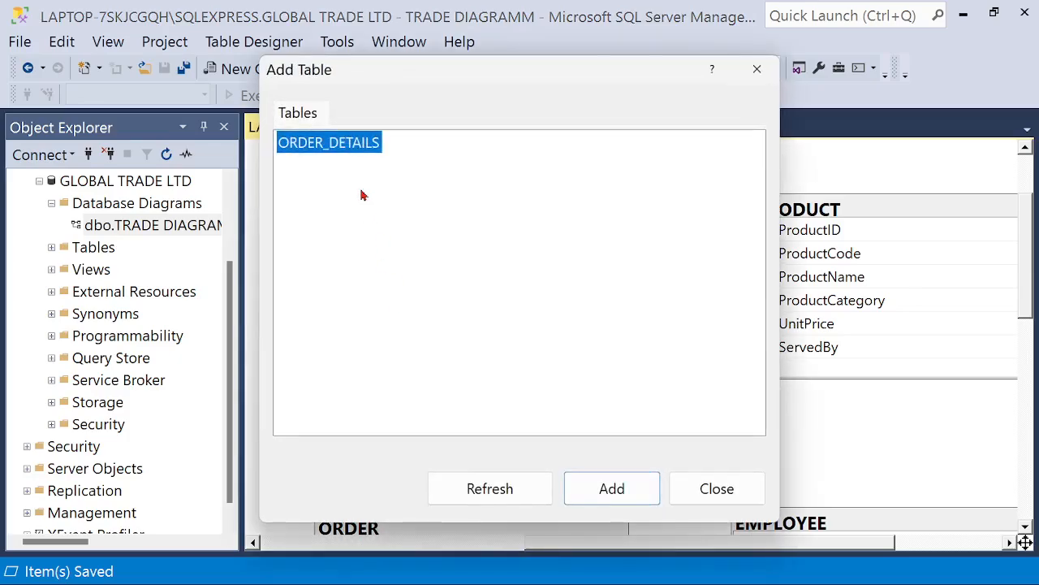
pyautogui.click(606, 487)
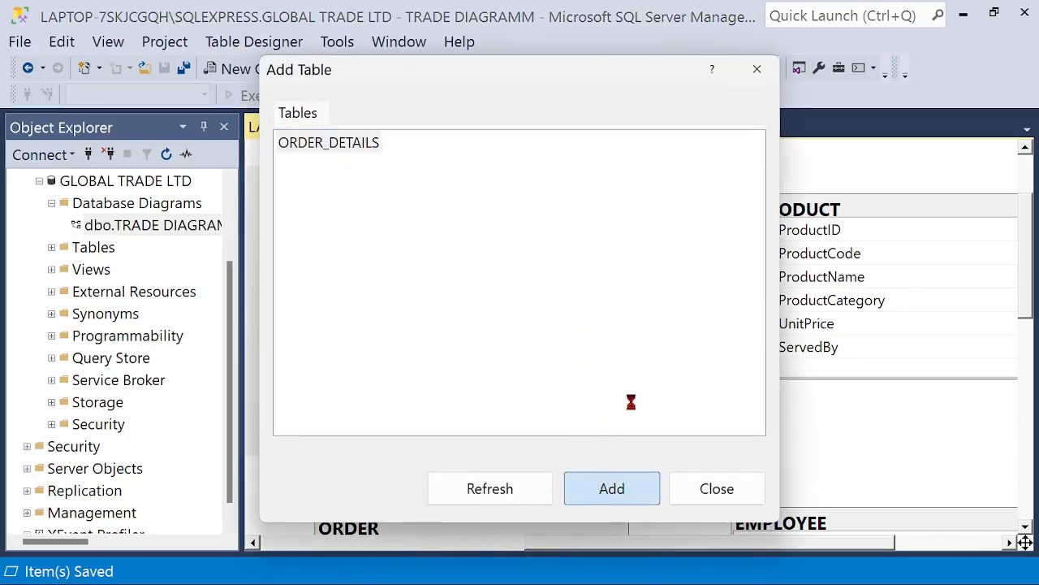
pyautogui.click(720, 489)
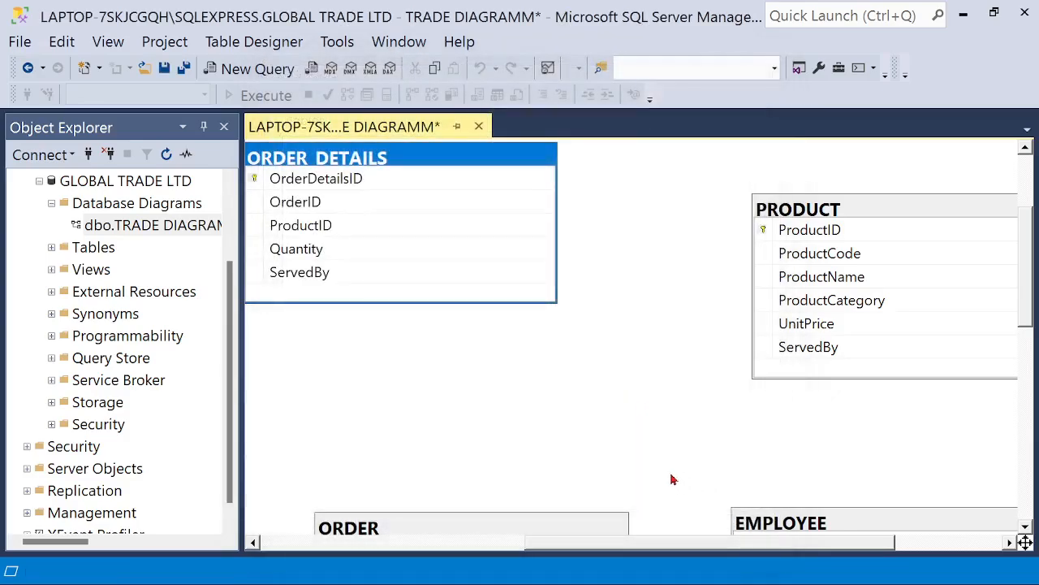
pyautogui.moveTo(439, 166); pyautogui.dragTo(556, 298)
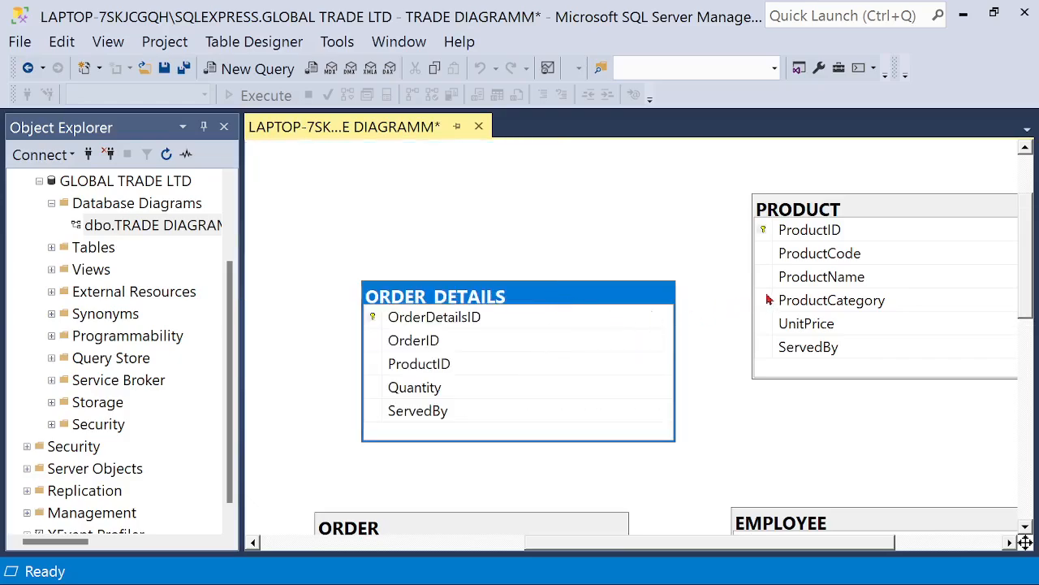
# Create the relationship FK_ORDER_DETAILS_PRODUCT linking PRODUCT's ProductID primary key to ProductID in ORDER_DETAILS
pyautogui.click(768, 234)
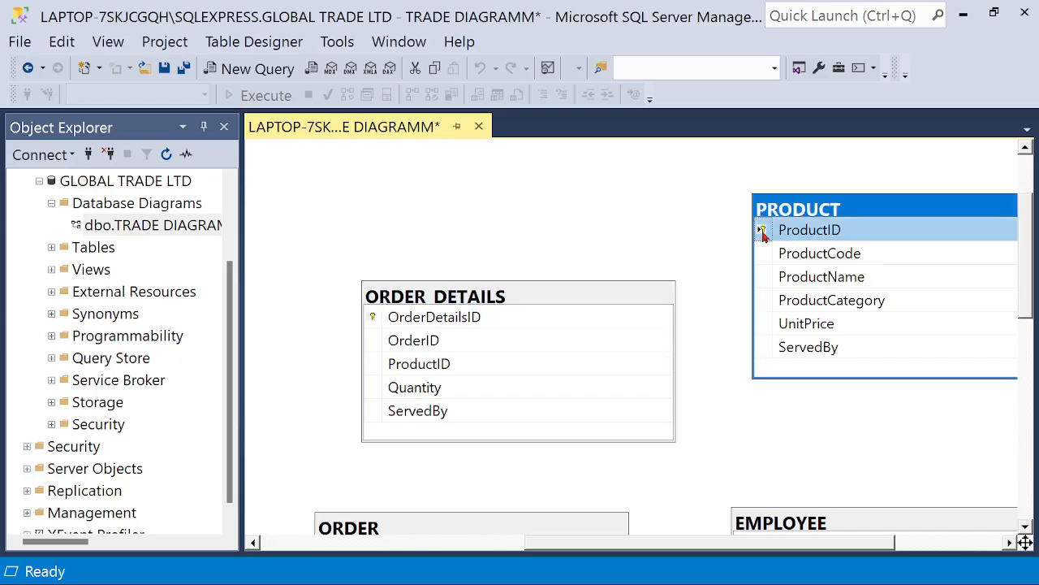
pyautogui.moveTo(763, 234); pyautogui.dragTo(445, 370)
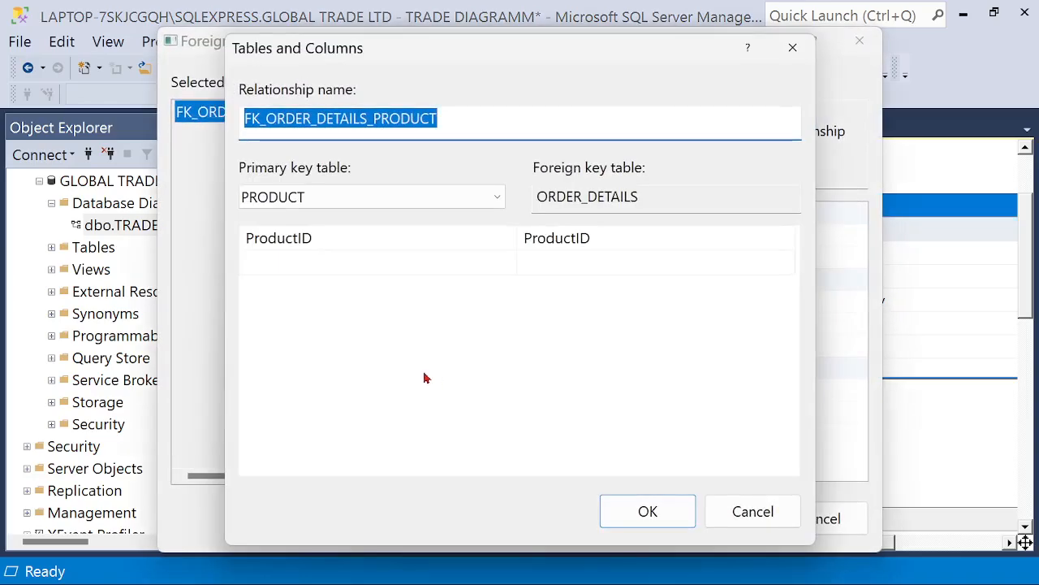
pyautogui.click(459, 113)
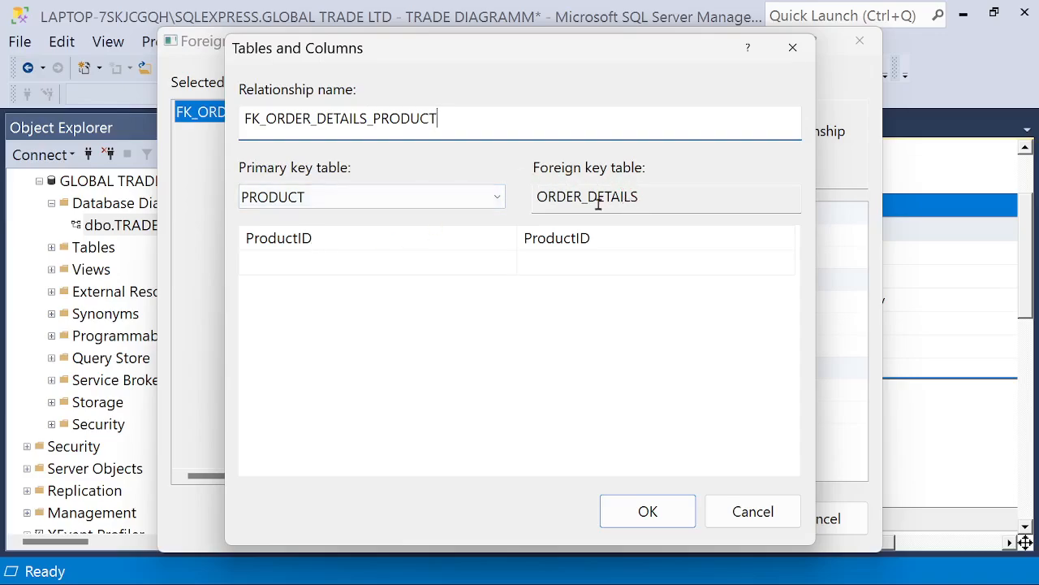
pyautogui.click(647, 512)
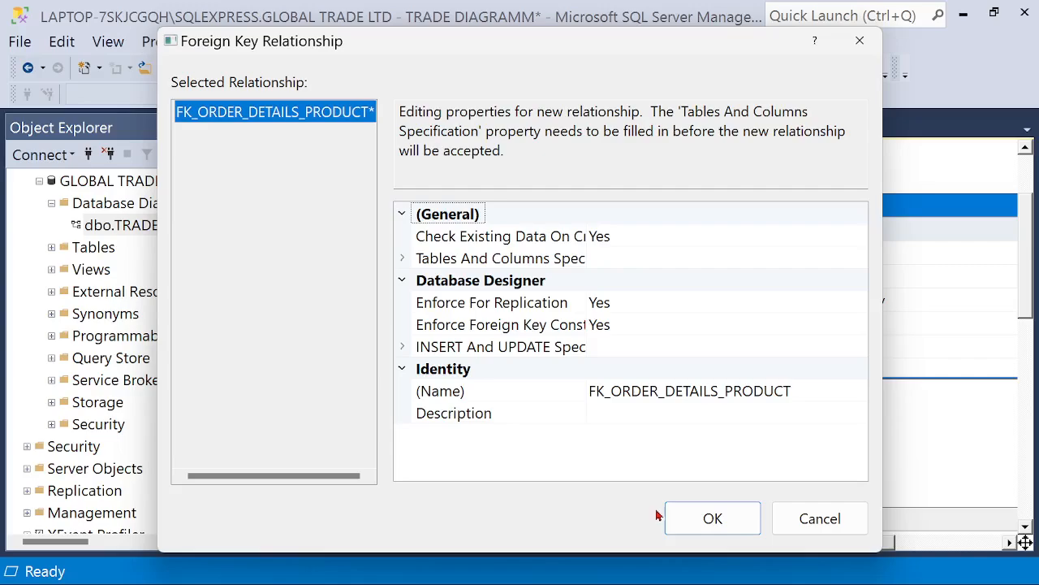
pyautogui.click(706, 517)
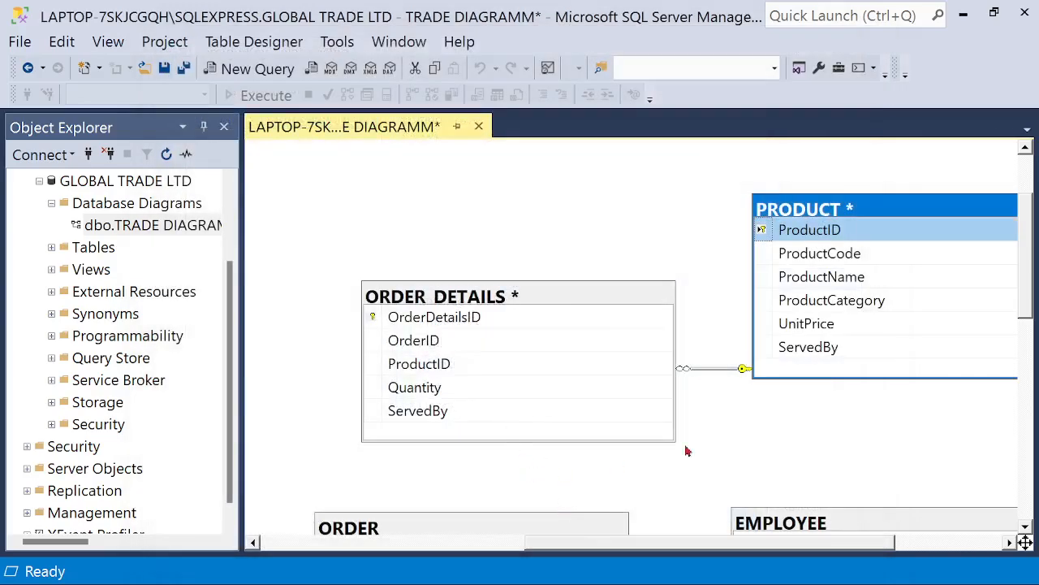
# Create the relationship FK_ORDER_DETAILS_ORDER linking ORDER's OrderID primary key to OrderID in ORDER_DETAILS
pyautogui.scroll(-3, 735, 381)
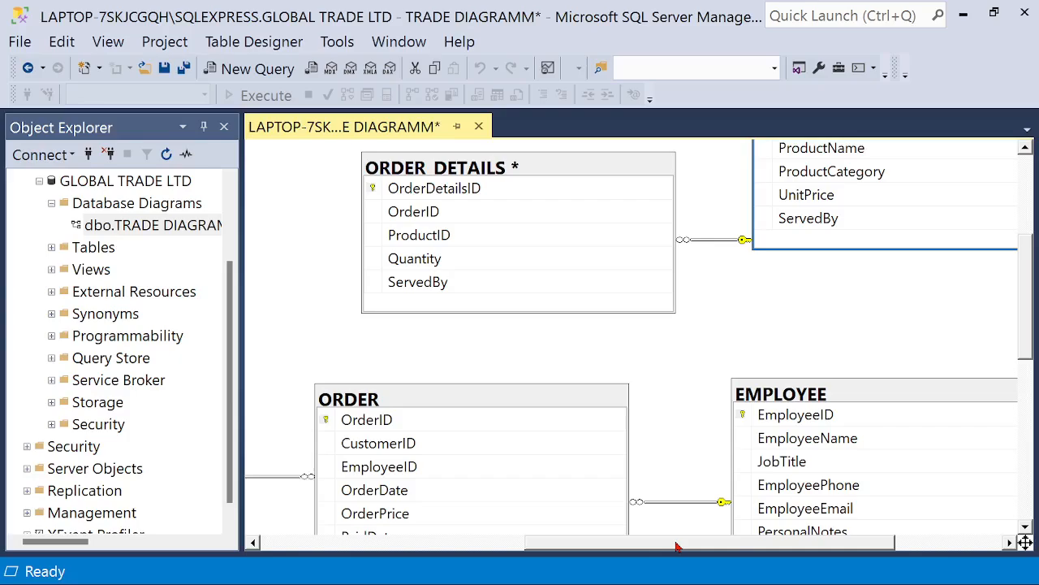
pyautogui.moveTo(677, 547); pyautogui.dragTo(531, 543)
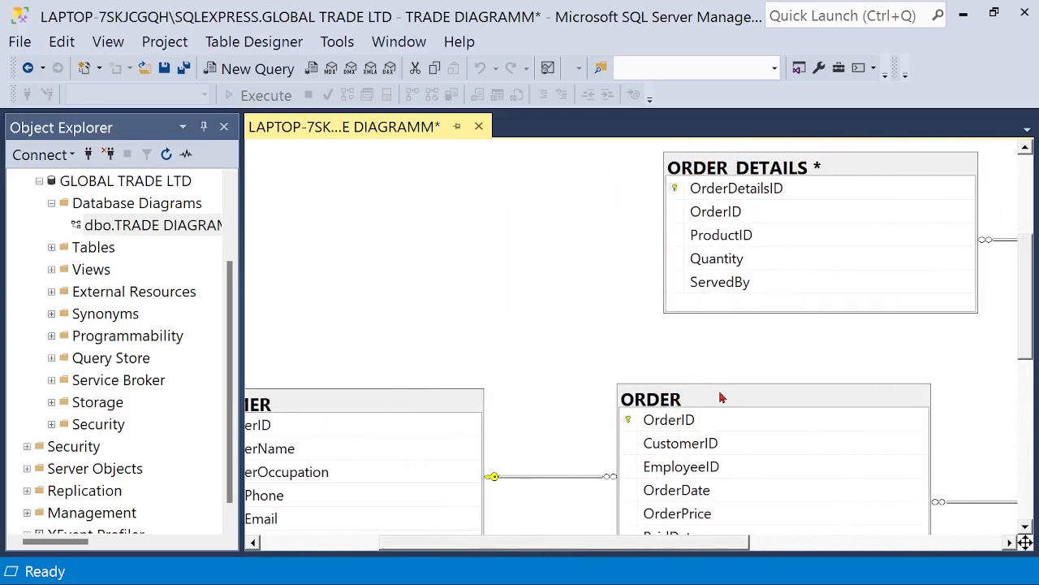
pyautogui.click(630, 423)
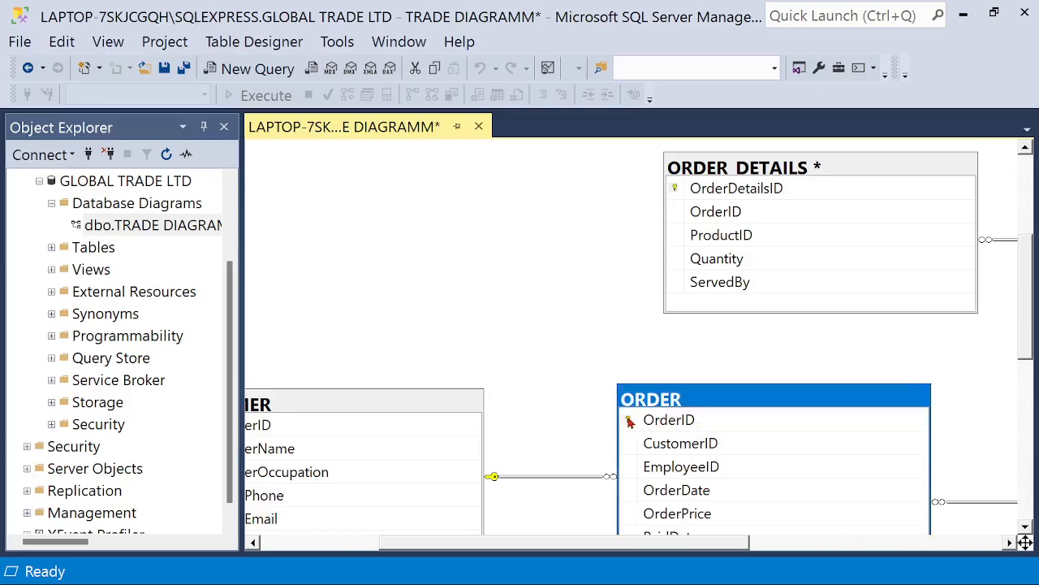
pyautogui.moveTo(627, 423); pyautogui.dragTo(706, 221)
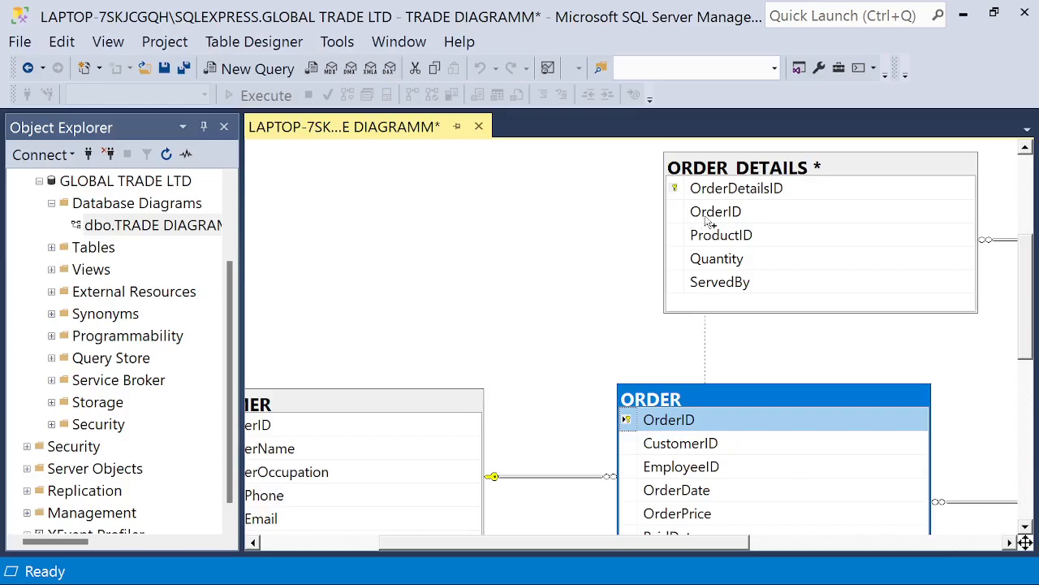
pyautogui.moveTo(707, 221); pyautogui.dragTo(703, 217)
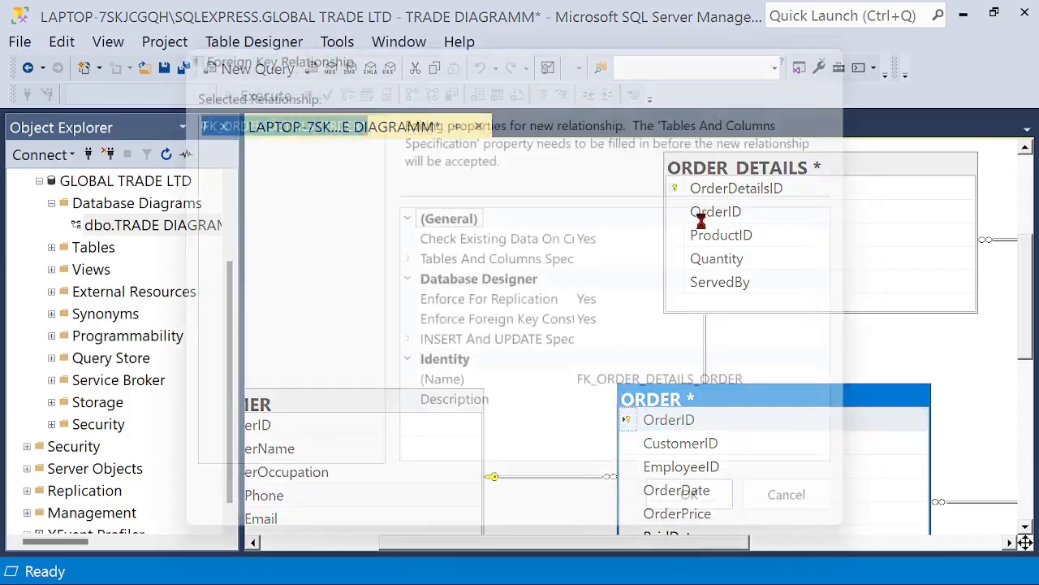
pyautogui.click(435, 117)
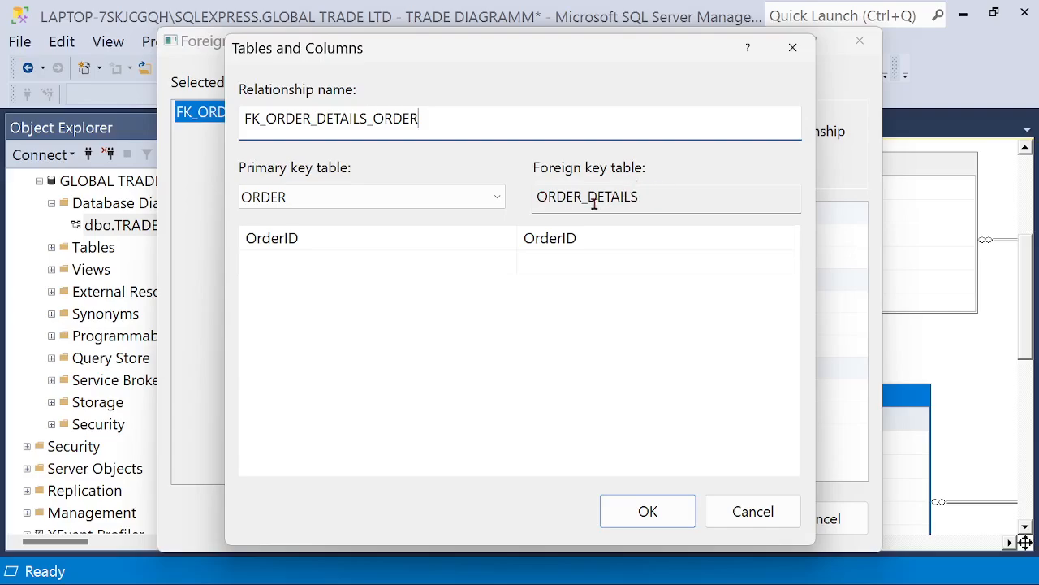
pyautogui.click(673, 514)
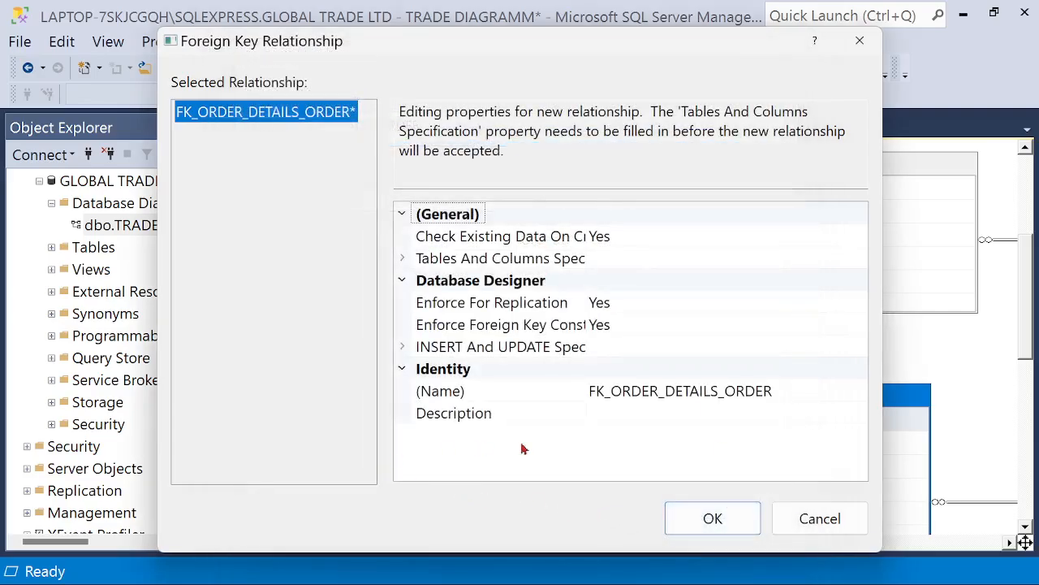
pyautogui.click(696, 522)
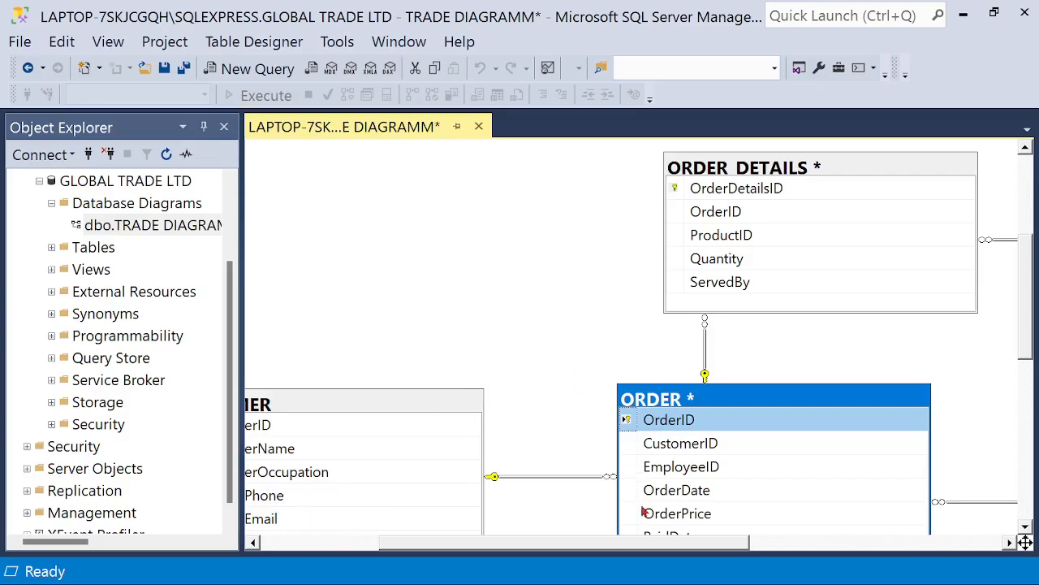
# Move the PRODUCT and ORDER_DETAILS tables farther right in the diagram, keeping a gap between them
pyautogui.moveTo(636, 543); pyautogui.dragTo(872, 543)
pyautogui.moveTo(1028, 353); pyautogui.dragTo(909, 277)
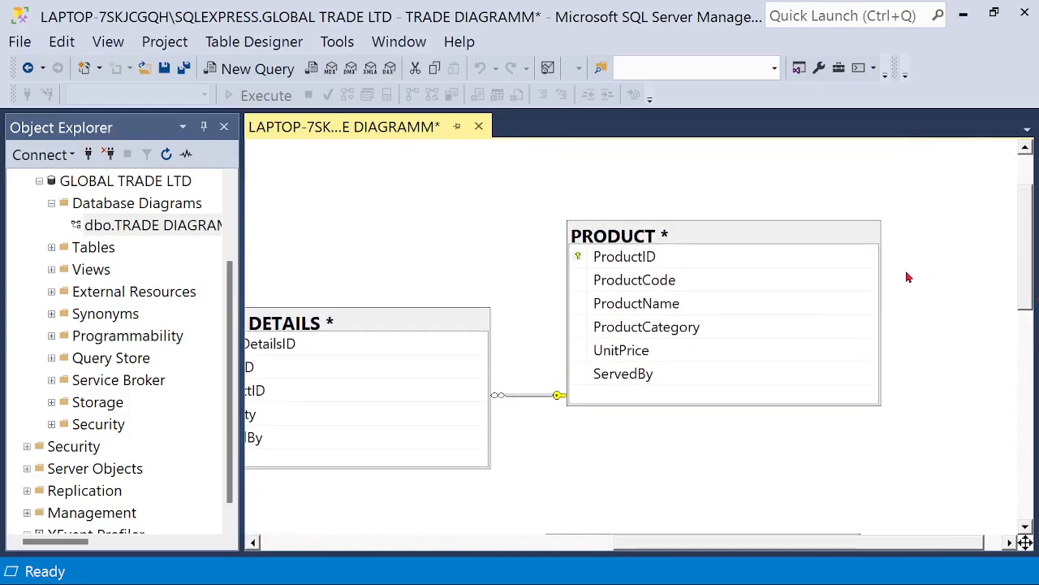
pyautogui.moveTo(756, 242); pyautogui.dragTo(977, 262)
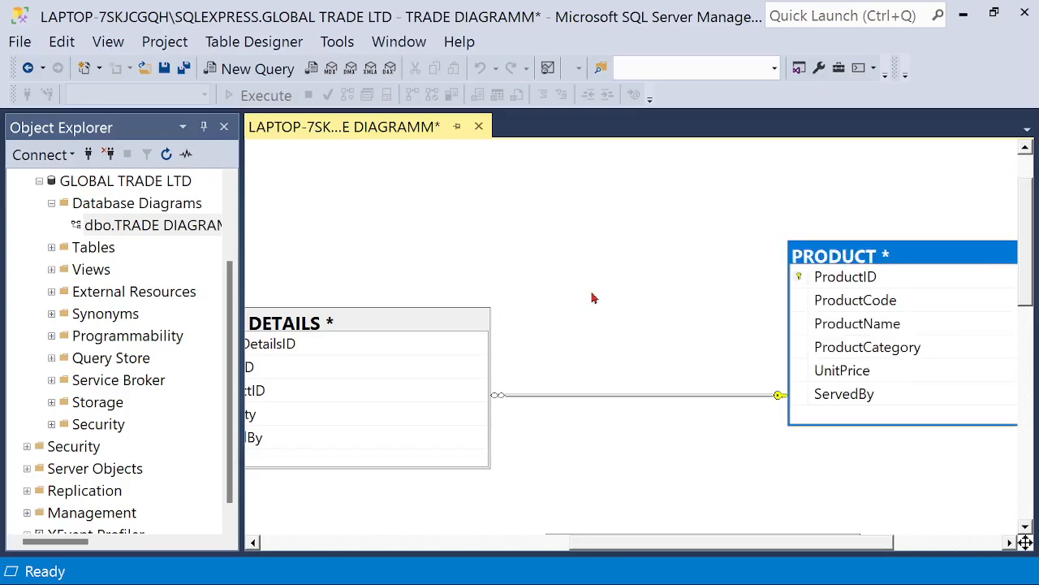
pyautogui.moveTo(450, 326); pyautogui.dragTo(640, 321)
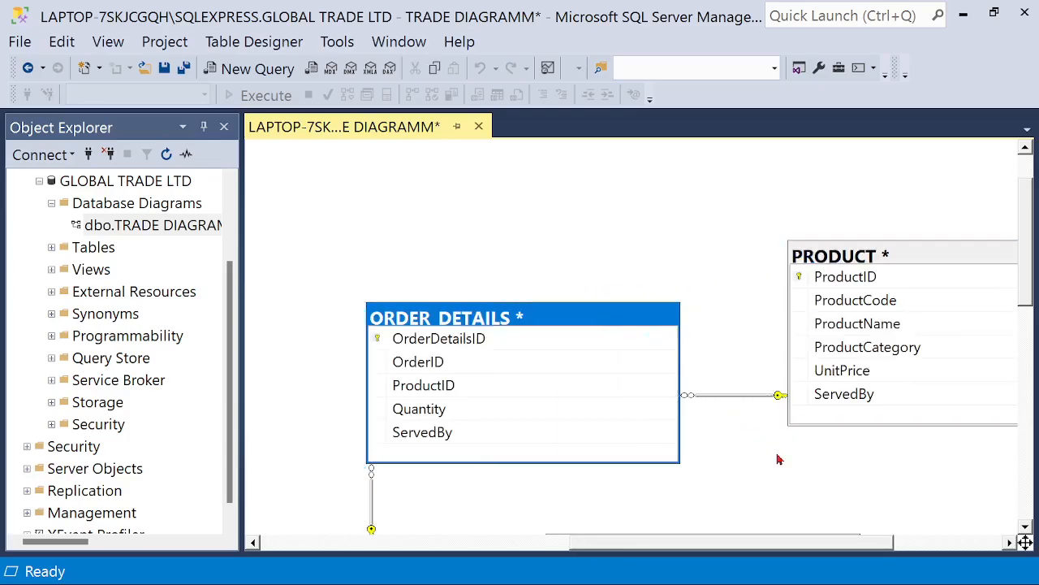
# Move ORDER_DETAILS back left so that it sits above the ORDER table
pyautogui.moveTo(759, 543); pyautogui.dragTo(608, 542)
pyautogui.scroll(-3, 543, 409)
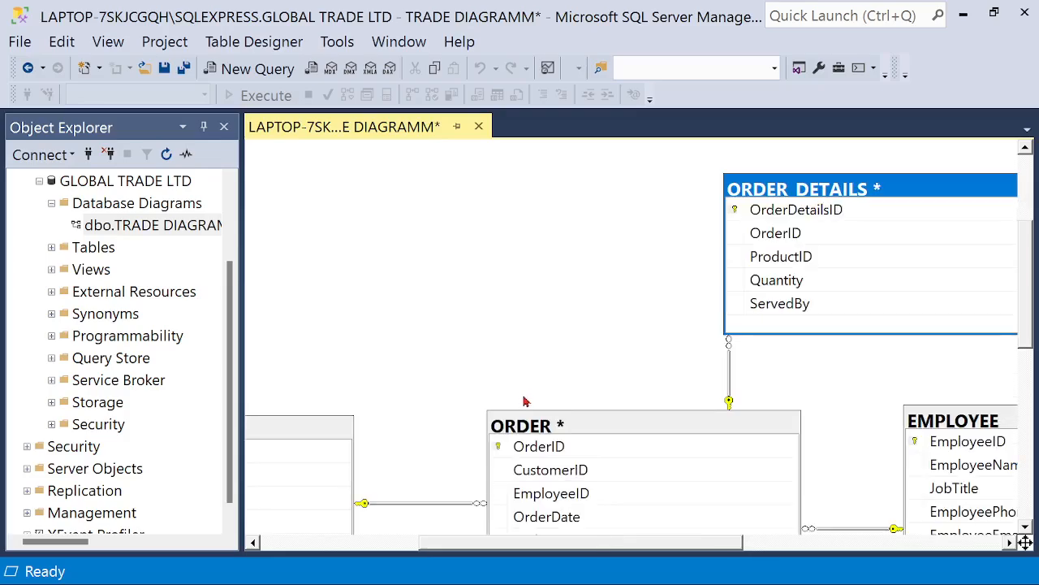
pyautogui.scroll(-3, 479, 367)
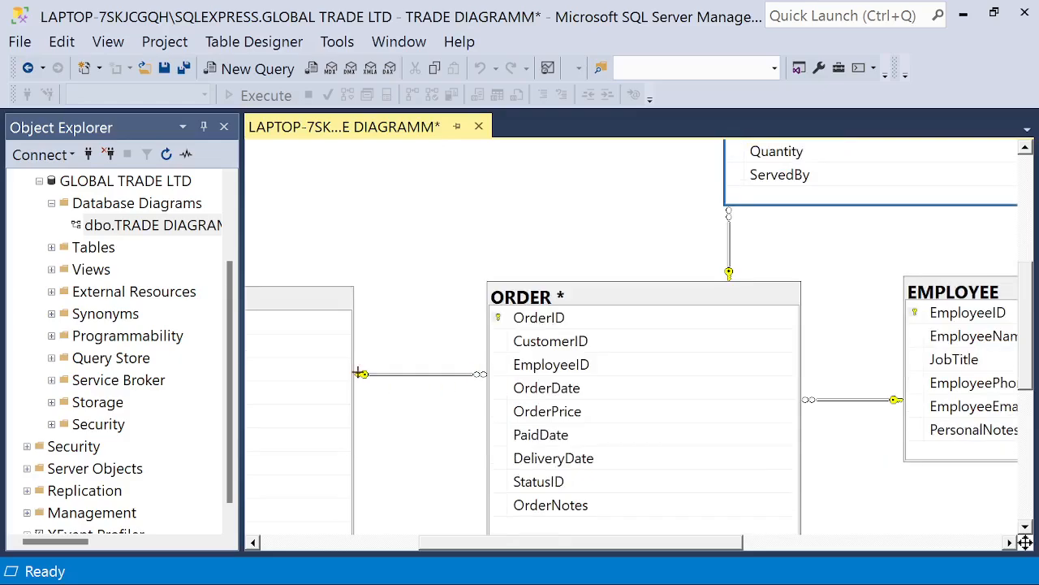
pyautogui.scroll(4, 839, 397)
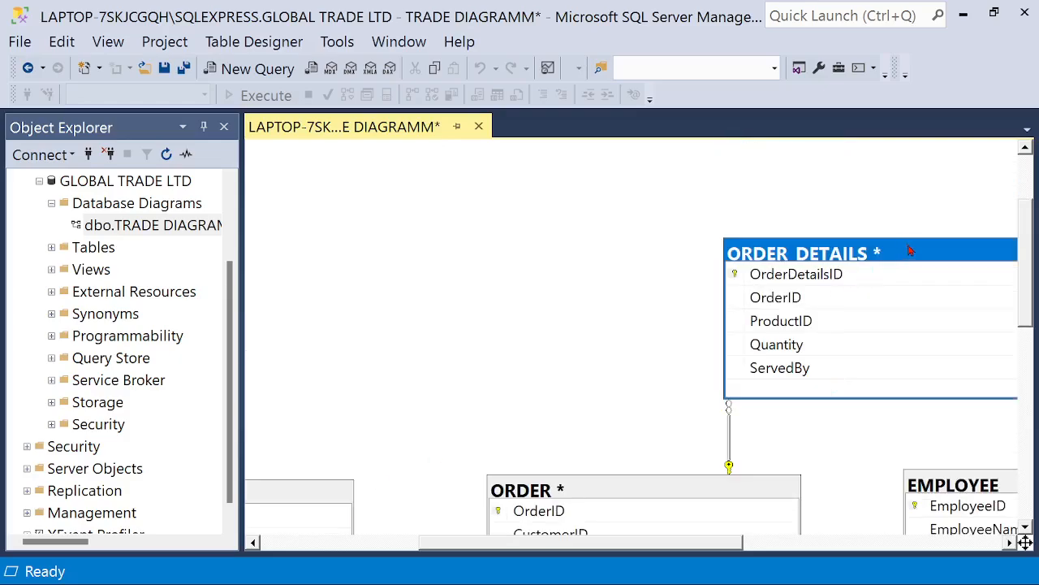
pyautogui.moveTo(837, 257); pyautogui.dragTo(757, 260)
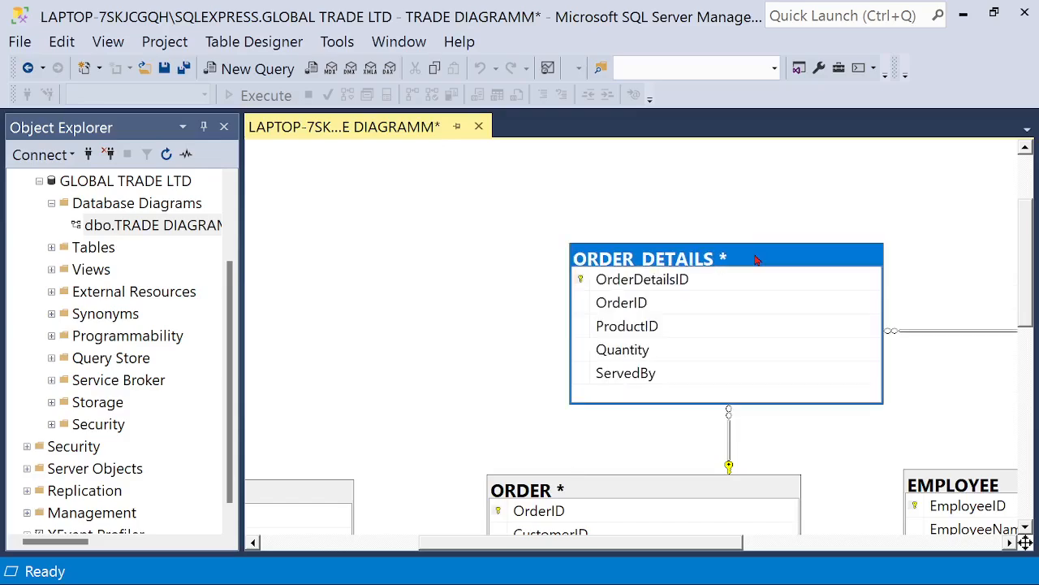
# Move PRODUCT to the other side of ORDER_DETAILS, above CUSTOMER, and adjust ORDER_DETAILS to sit beside it above ORDER
pyautogui.moveTo(712, 545); pyautogui.dragTo(830, 545)
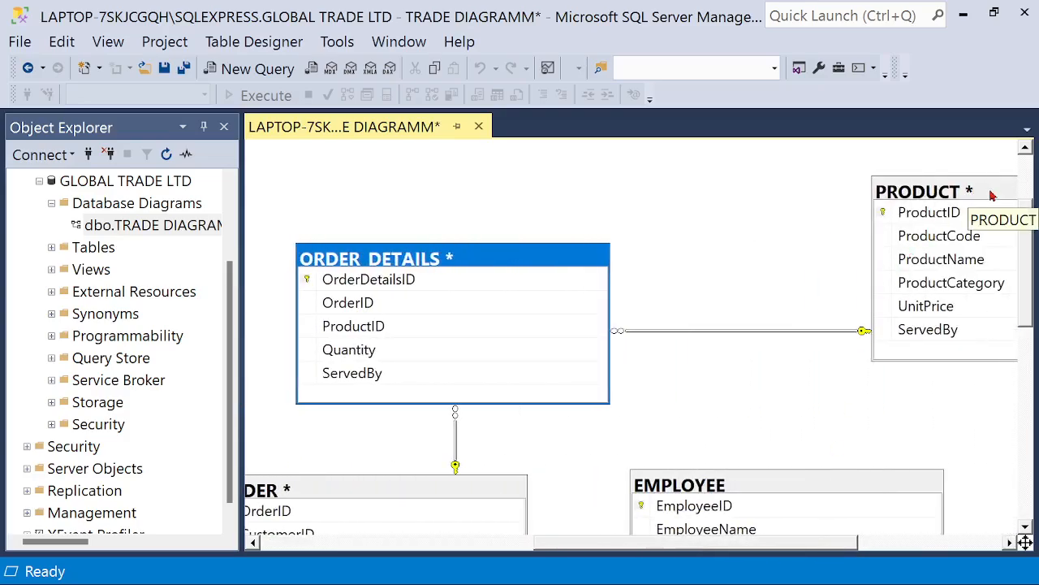
pyautogui.moveTo(986, 192); pyautogui.dragTo(268, 225)
pyautogui.moveTo(614, 544); pyautogui.dragTo(452, 544)
pyautogui.moveTo(647, 217); pyautogui.dragTo(375, 223)
pyautogui.moveTo(796, 259)
pyautogui.mouseDown()
pyautogui.moveTo(791, 224)
pyautogui.moveTo(784, 241)
pyautogui.mouseUp()
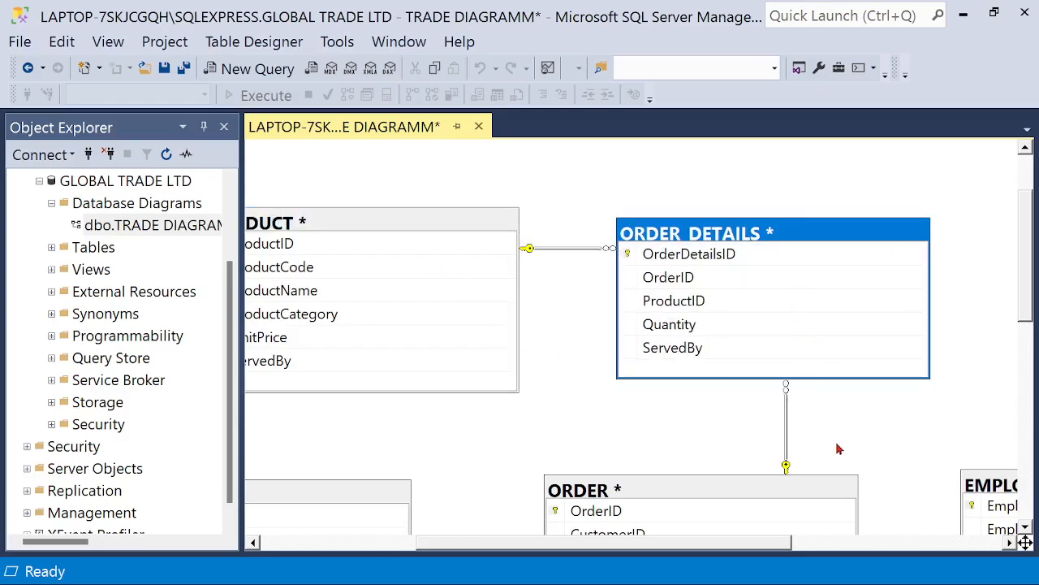
# Shift the ORDER table right so that it lines up beneath ORDER_DETAILS
pyautogui.scroll(-2, 884, 361)
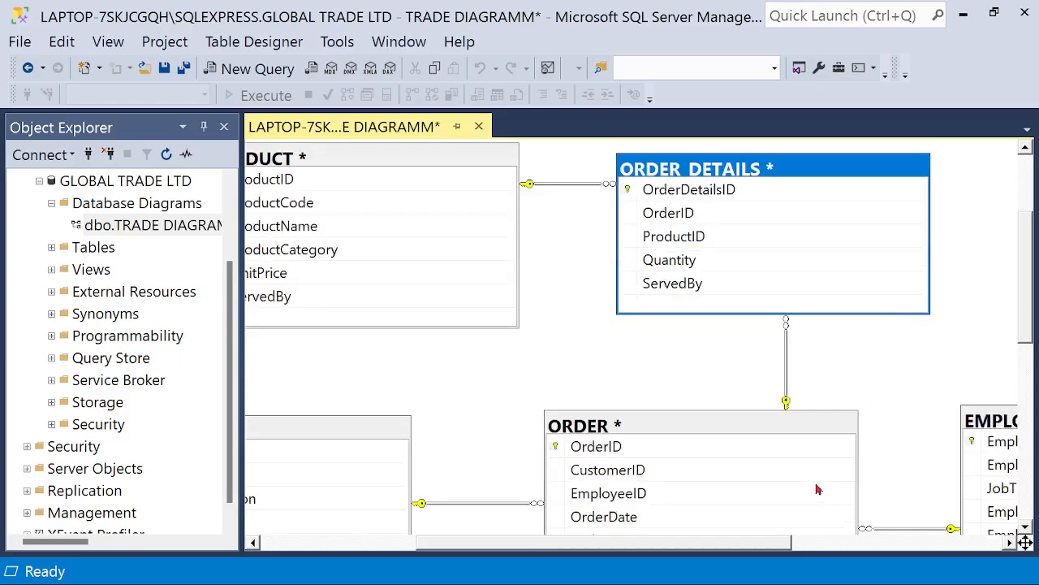
pyautogui.click(736, 431)
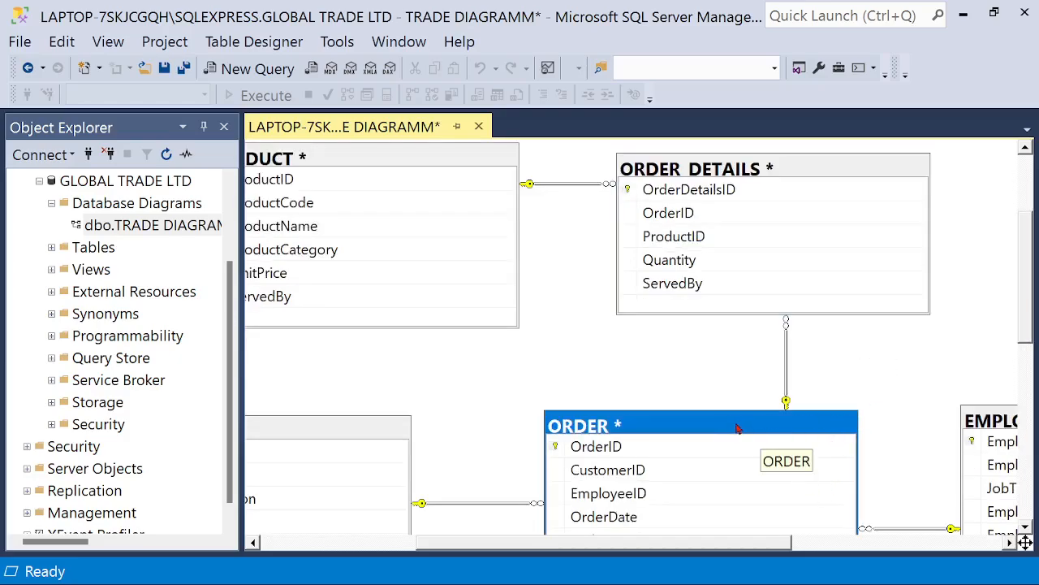
pyautogui.moveTo(805, 425); pyautogui.dragTo(810, 428)
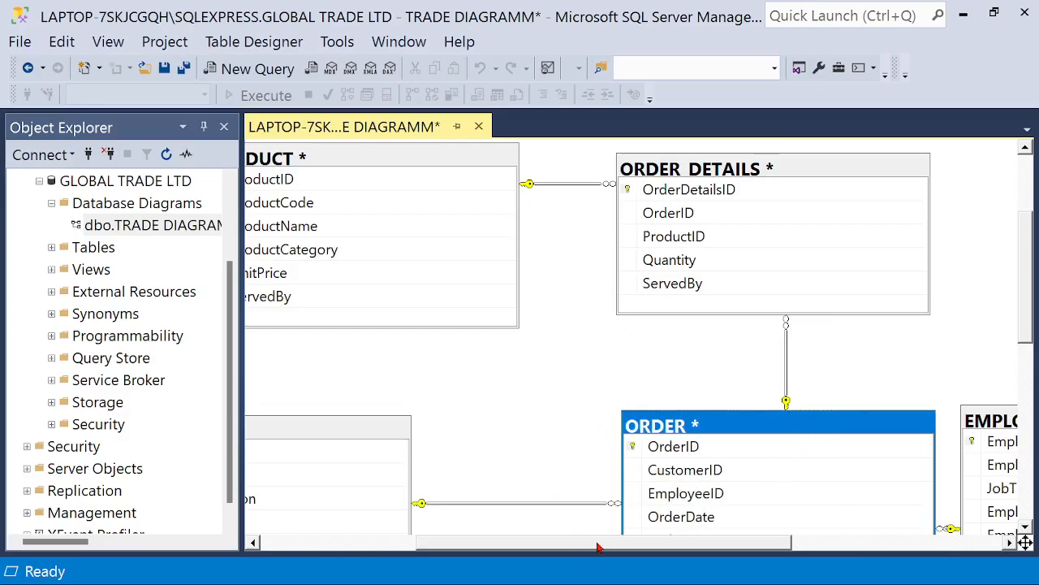
# Line up CUSTOMER beneath PRODUCT and move EMPLOYEE farther right, widening its gap to ORDER
pyautogui.moveTo(597, 548); pyautogui.dragTo(476, 547)
pyautogui.moveTo(548, 425); pyautogui.dragTo(653, 431)
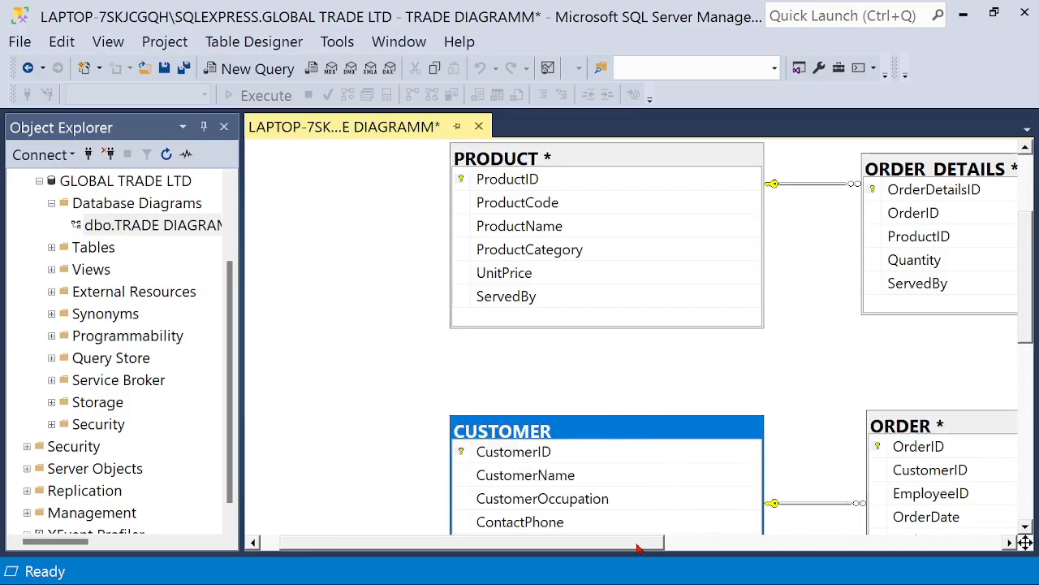
pyautogui.moveTo(637, 548); pyautogui.dragTo(891, 552)
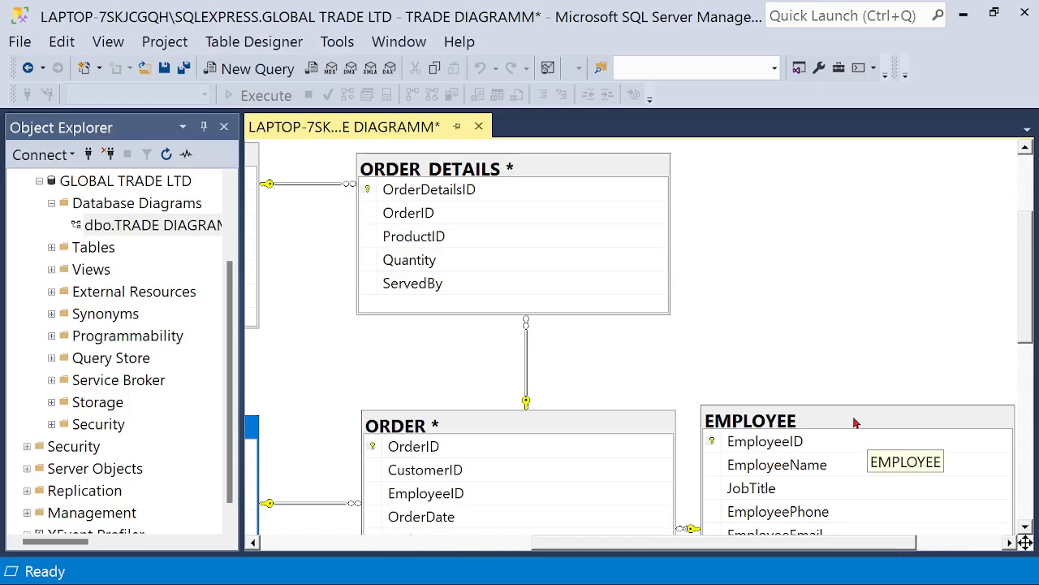
pyautogui.moveTo(857, 420); pyautogui.dragTo(978, 425)
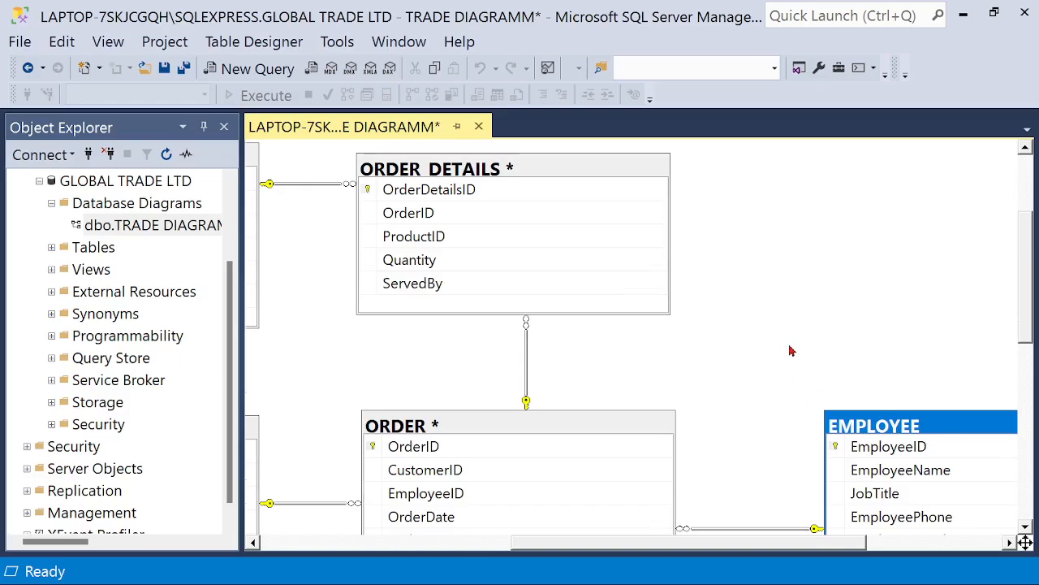
# Move the remaining table, linked to ORDER from below, farther right beneath the ORDER table
pyautogui.scroll(2, 794, 349)
pyautogui.scroll(-6, 800, 346)
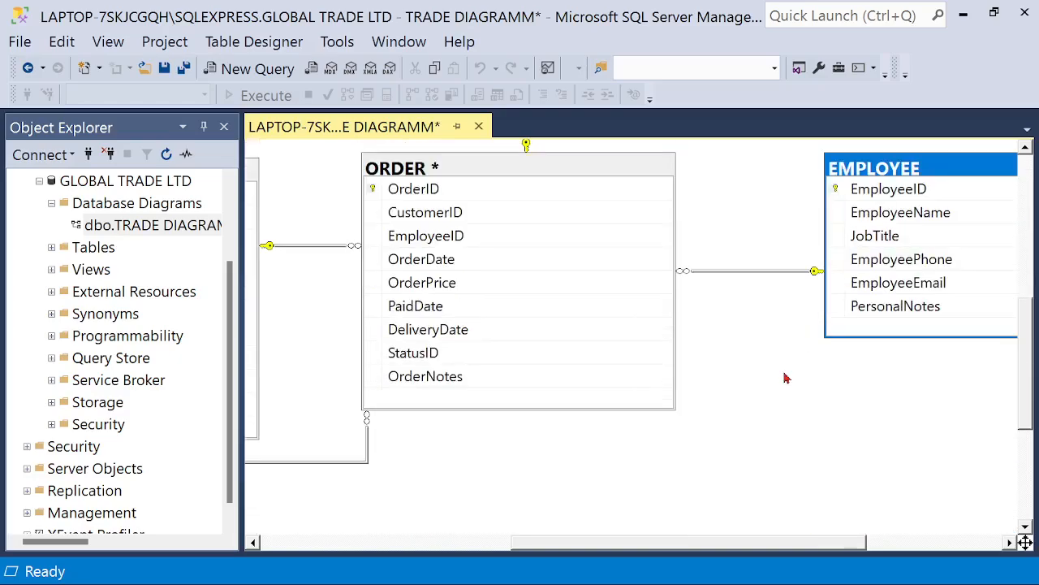
pyautogui.scroll(-1, 786, 377)
pyautogui.moveTo(795, 546); pyautogui.dragTo(552, 543)
pyautogui.moveTo(547, 469); pyautogui.dragTo(928, 490)
pyautogui.moveTo(602, 544); pyautogui.dragTo(743, 557)
pyautogui.scroll(3, 856, 443)
pyautogui.scroll(3, 858, 442)
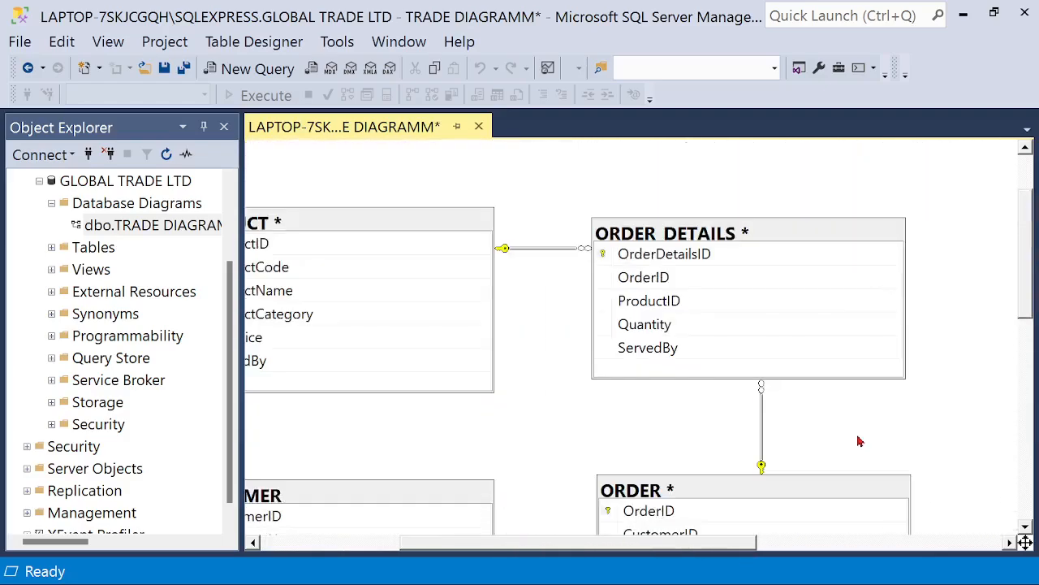
# Move the STATE table left beneath ORDER so that the relationship line between them runs straight down
pyautogui.scroll(-7, 862, 441)
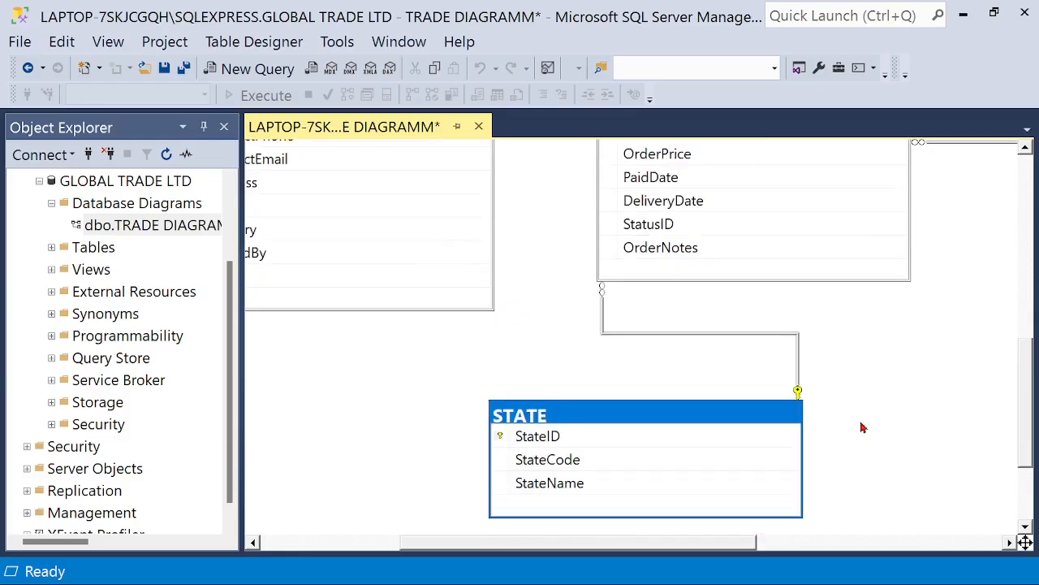
pyautogui.moveTo(719, 421); pyautogui.dragTo(522, 416)
pyautogui.click(756, 441)
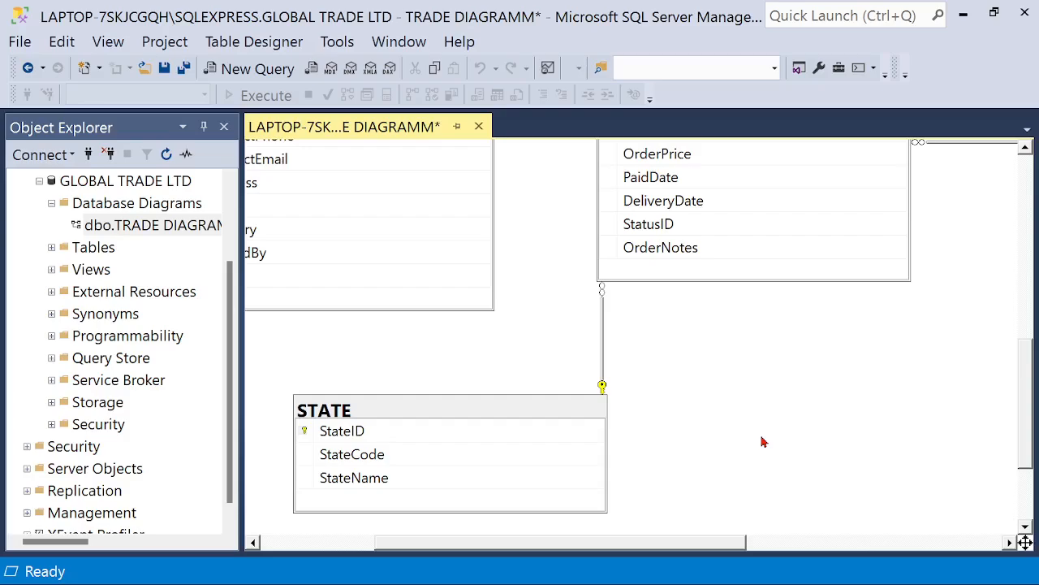
# Save the TRADE DIAGRAMM diagram with its new table arrangement
pyautogui.click(22, 44)
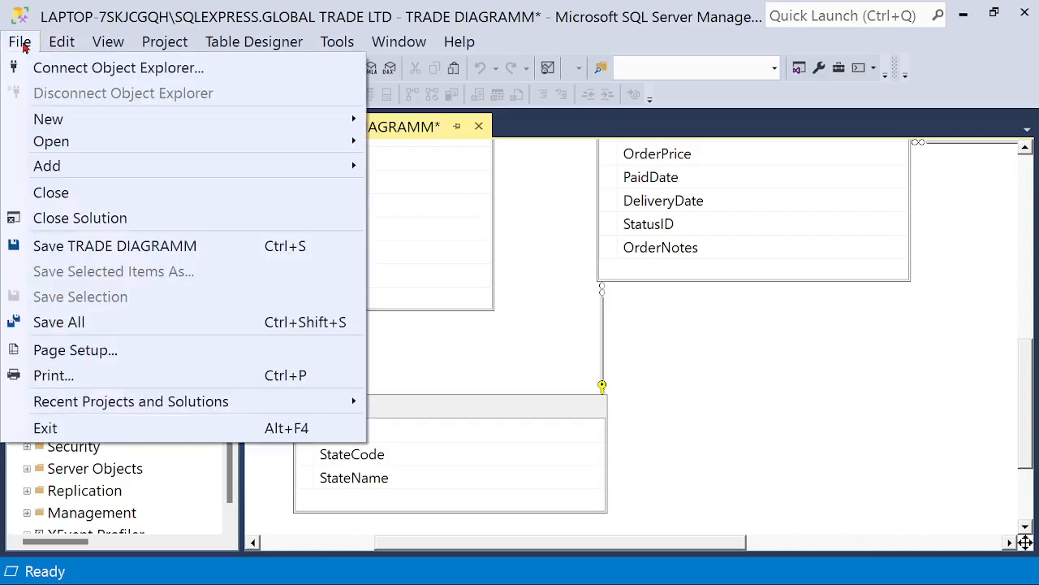
pyautogui.click(65, 246)
pyautogui.click(496, 524)
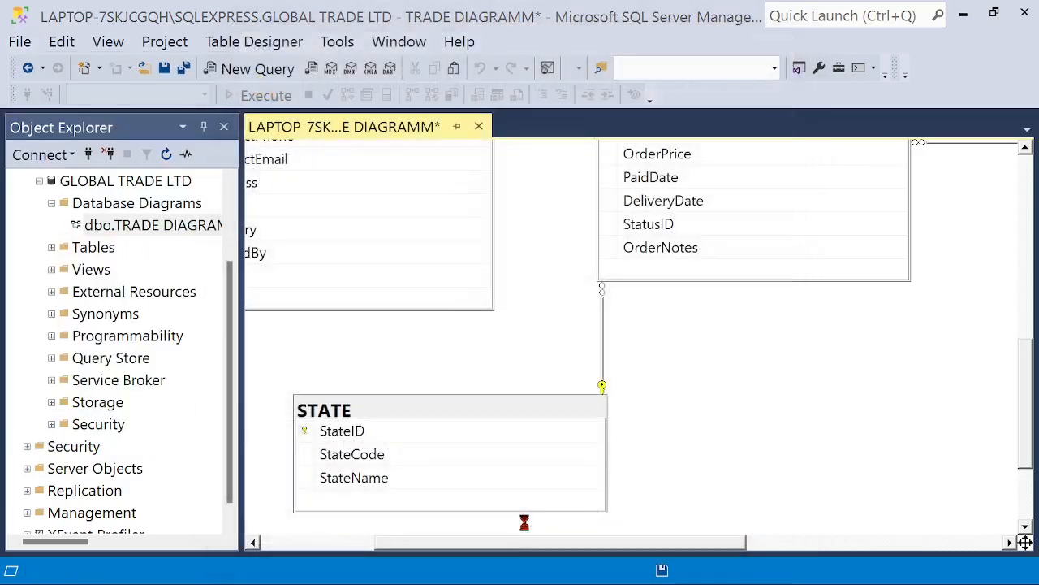
# Zoom the diagram to 75% and examine the layout of the tables and the relationships between them
pyautogui.scroll(3, 776, 433)
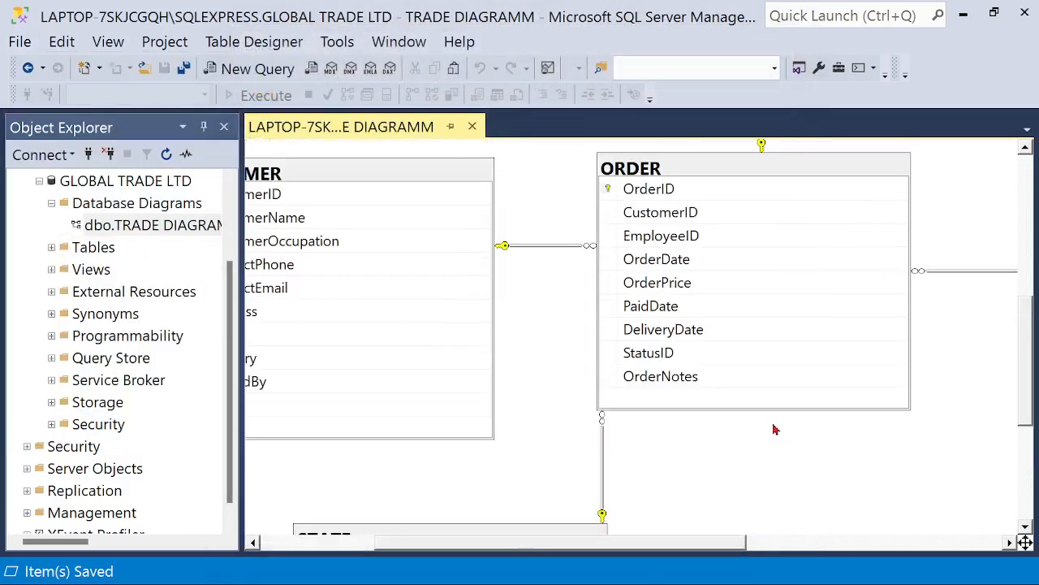
pyautogui.rightClick(538, 317)
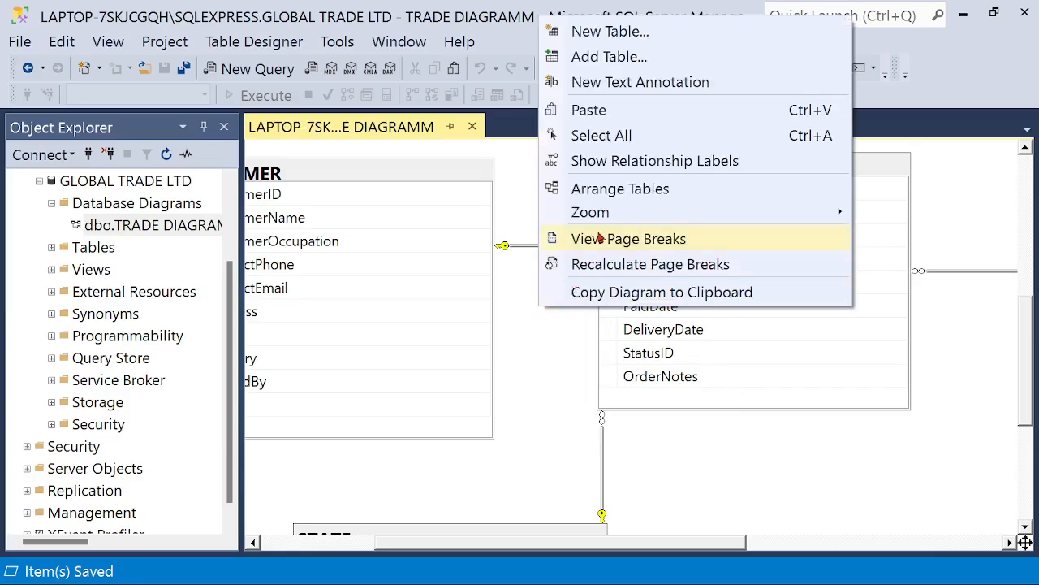
pyautogui.moveTo(607, 219)
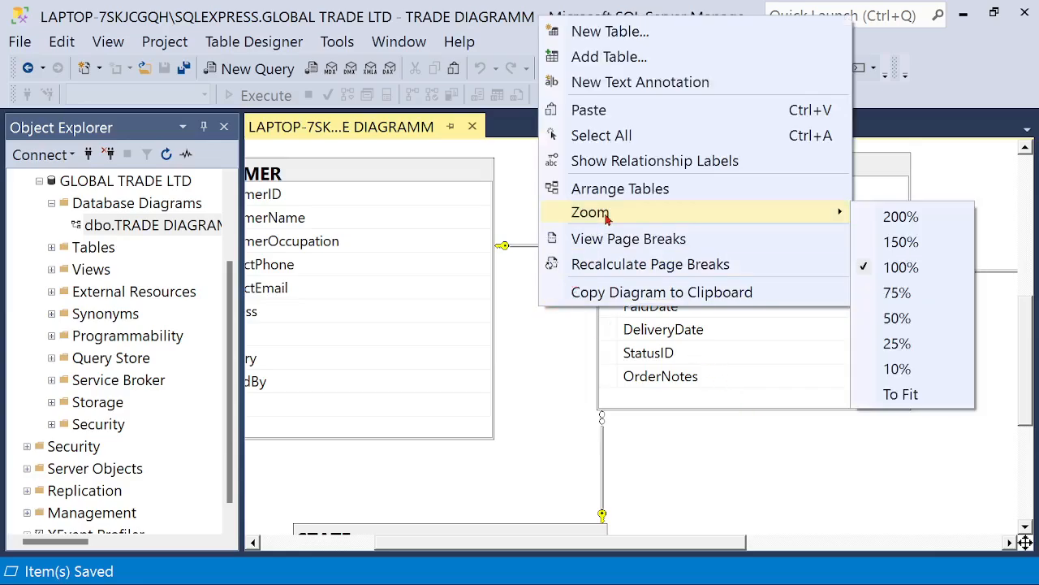
pyautogui.click(898, 293)
pyautogui.scroll(6, 874, 463)
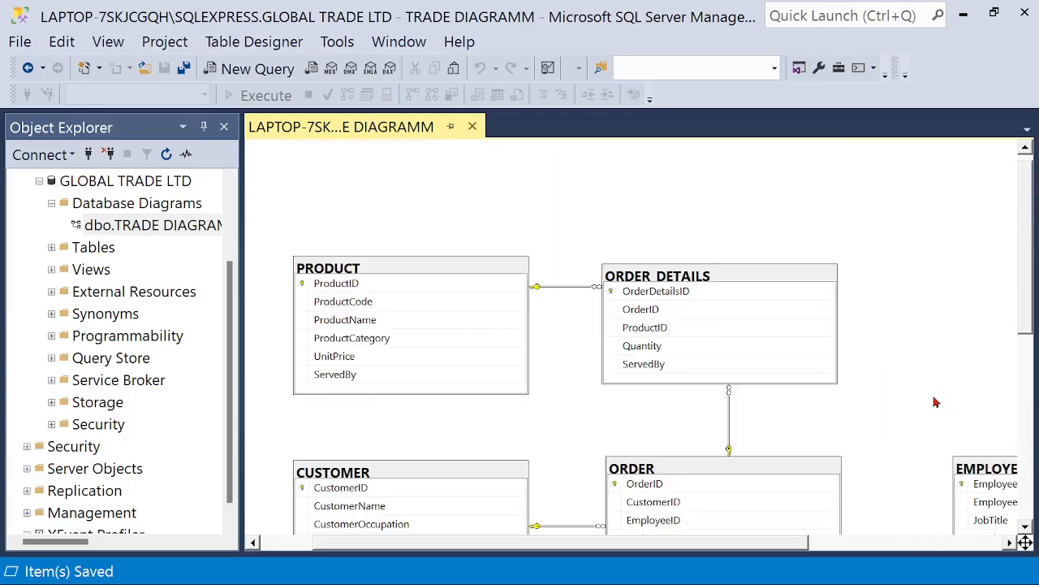
pyautogui.scroll(-3, 936, 402)
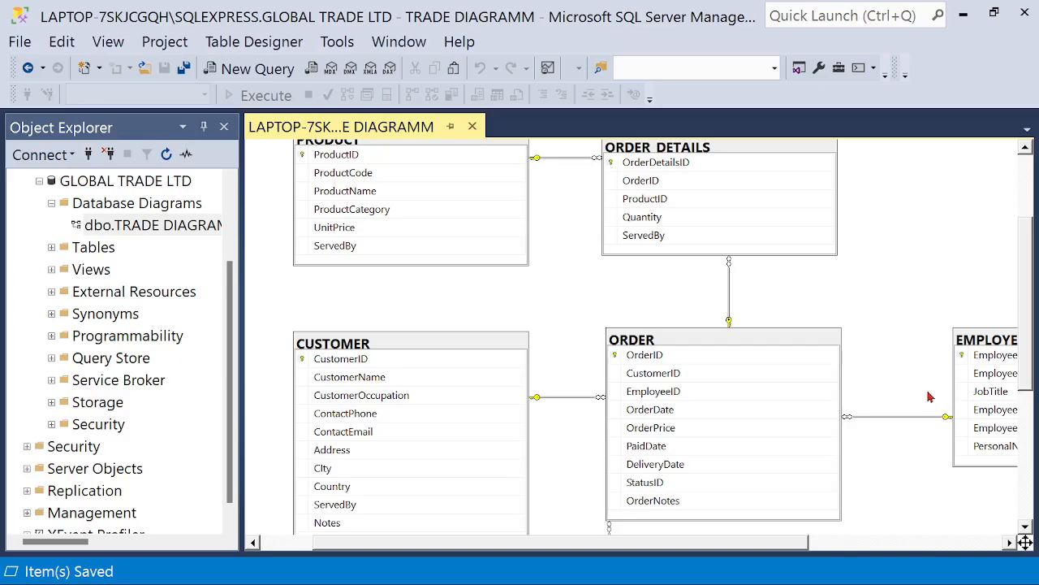
pyautogui.scroll(2, 921, 384)
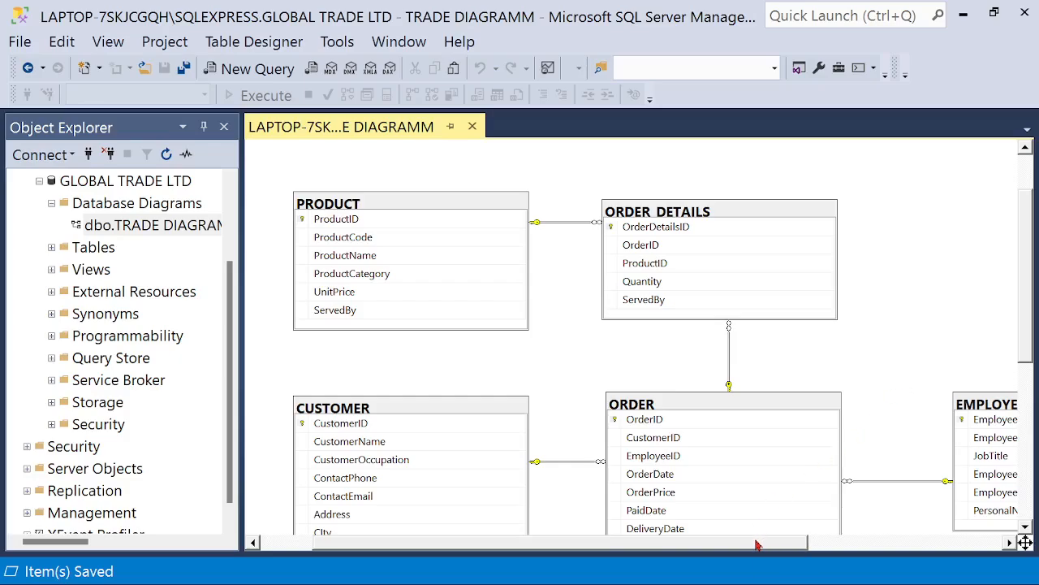
pyautogui.moveTo(761, 538)
pyautogui.mouseDown()
pyautogui.moveTo(946, 559)
pyautogui.moveTo(731, 552)
pyautogui.moveTo(756, 548)
pyautogui.mouseUp()
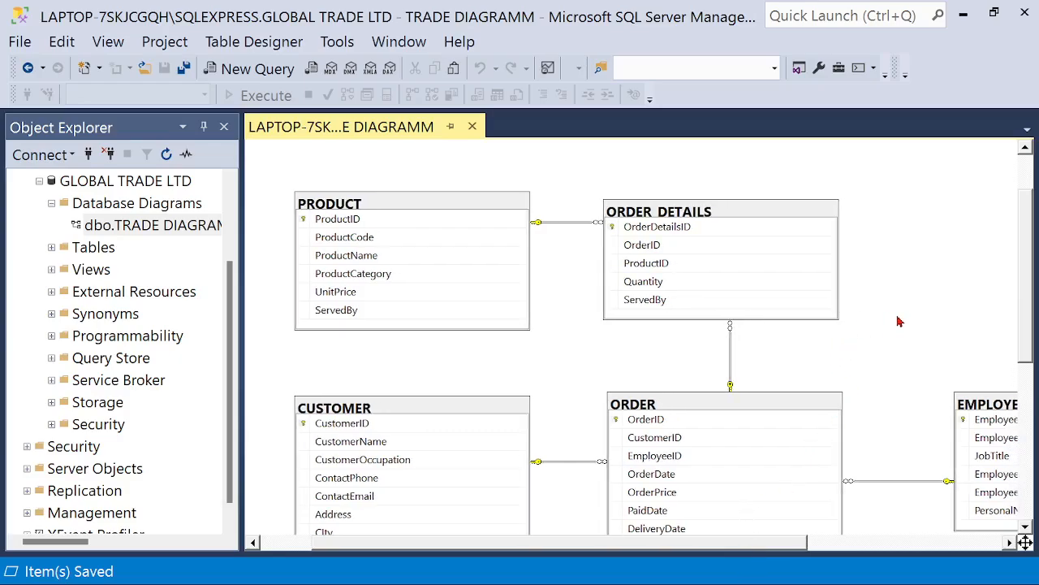
pyautogui.moveTo(1029, 280)
pyautogui.mouseDown()
pyautogui.moveTo(1028, 433)
pyautogui.moveTo(1028, 295)
pyautogui.mouseUp()
pyautogui.moveTo(725, 542); pyautogui.dragTo(750, 555)
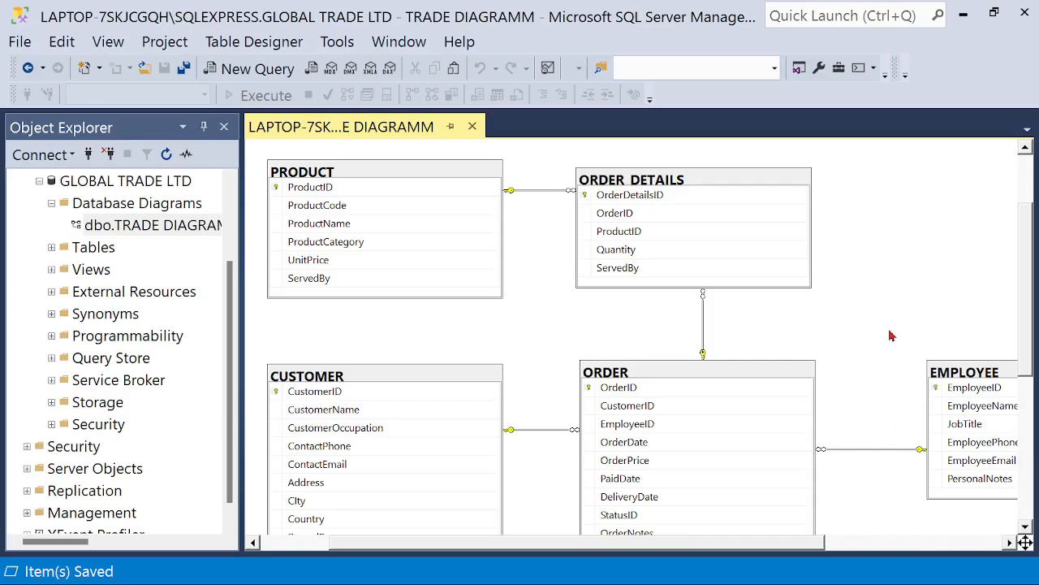